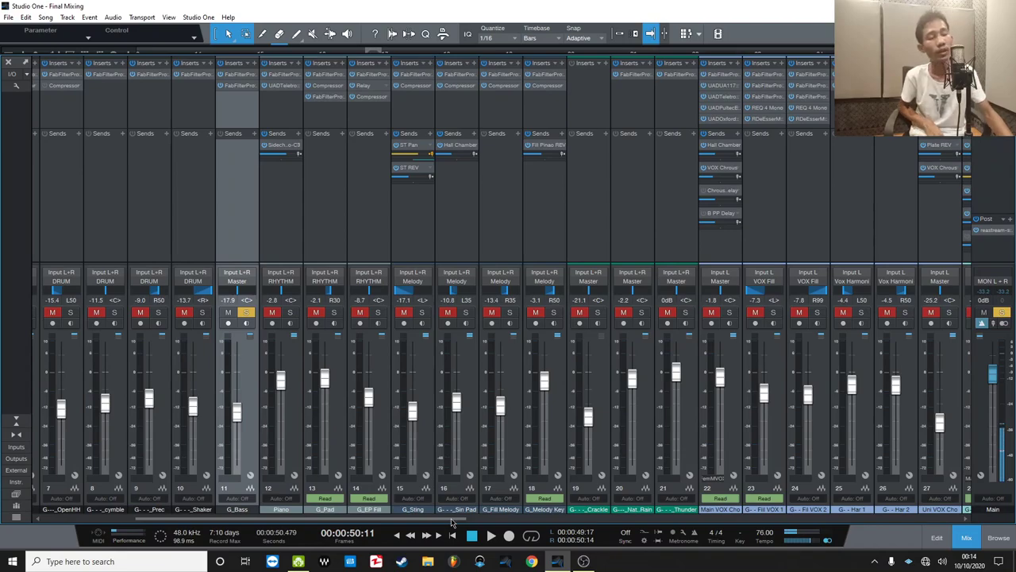
Review the mixer's instrument channels, selecting the ranges from G_KICK through G_EP Fill and G_KICK through Thunder.
left_click_drag(451, 517, 453, 518)
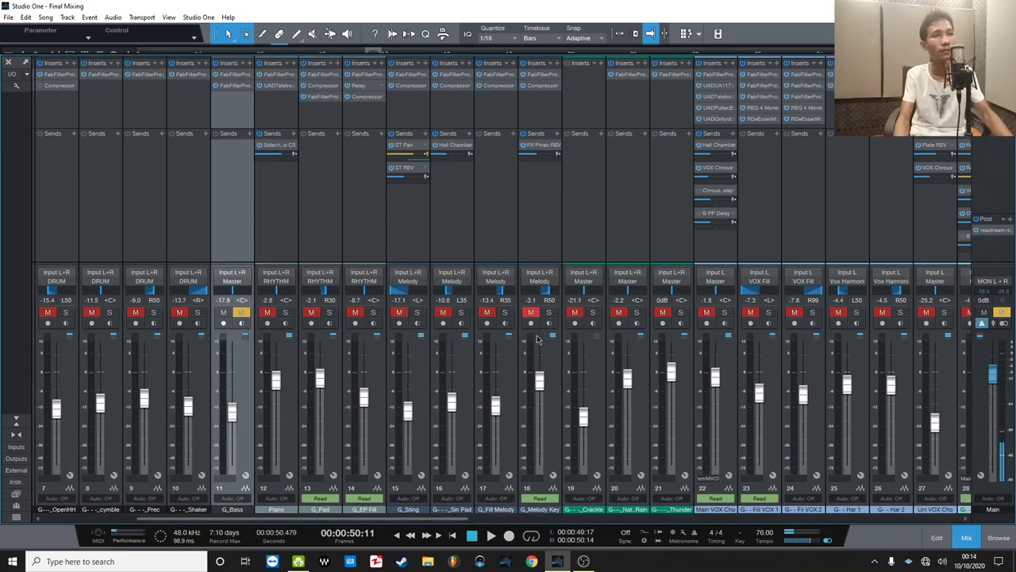
left_click_drag(447, 520, 349, 530)
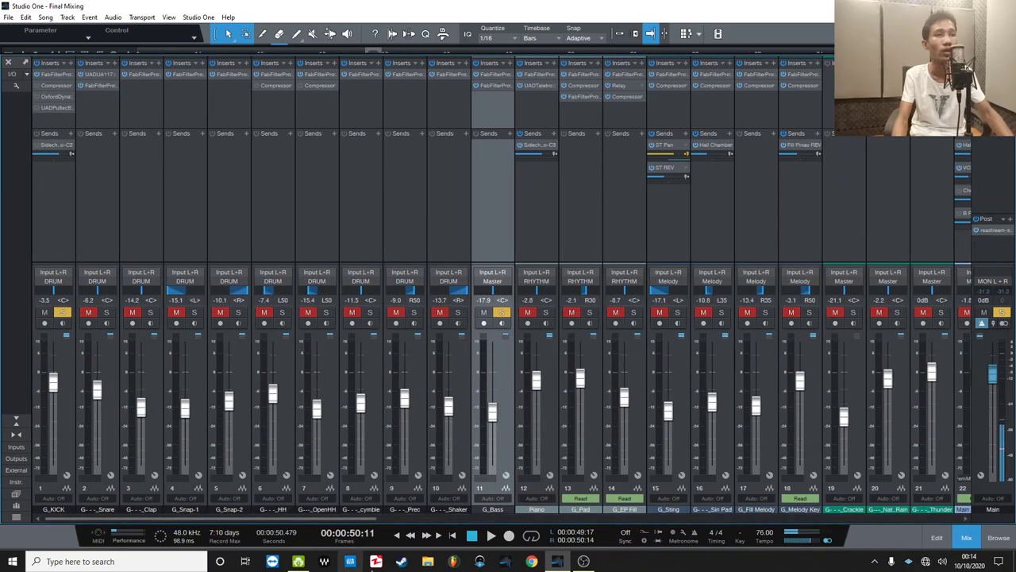
left_click(643, 260)
left_click(45, 212, "shift")
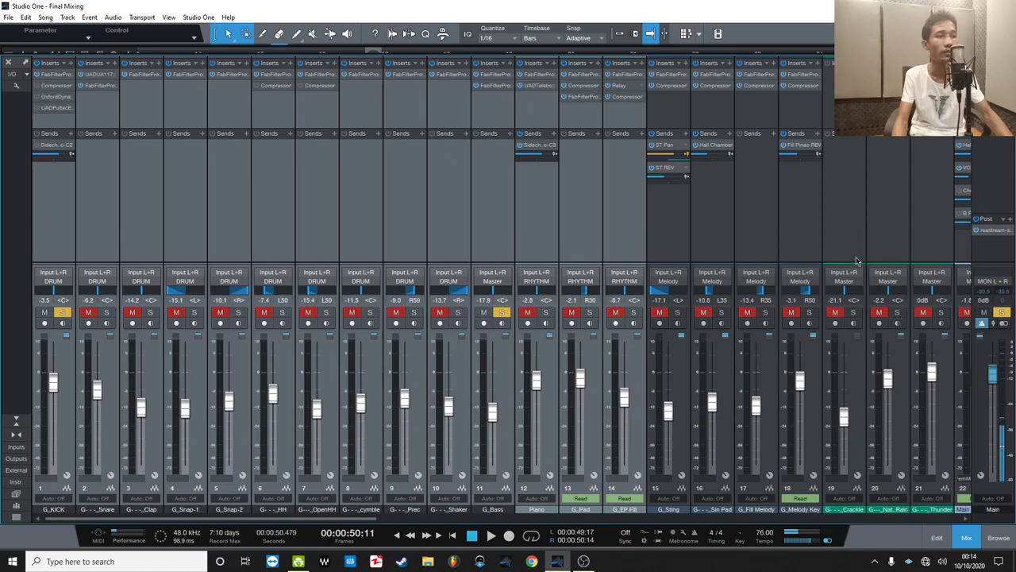
left_click(924, 230)
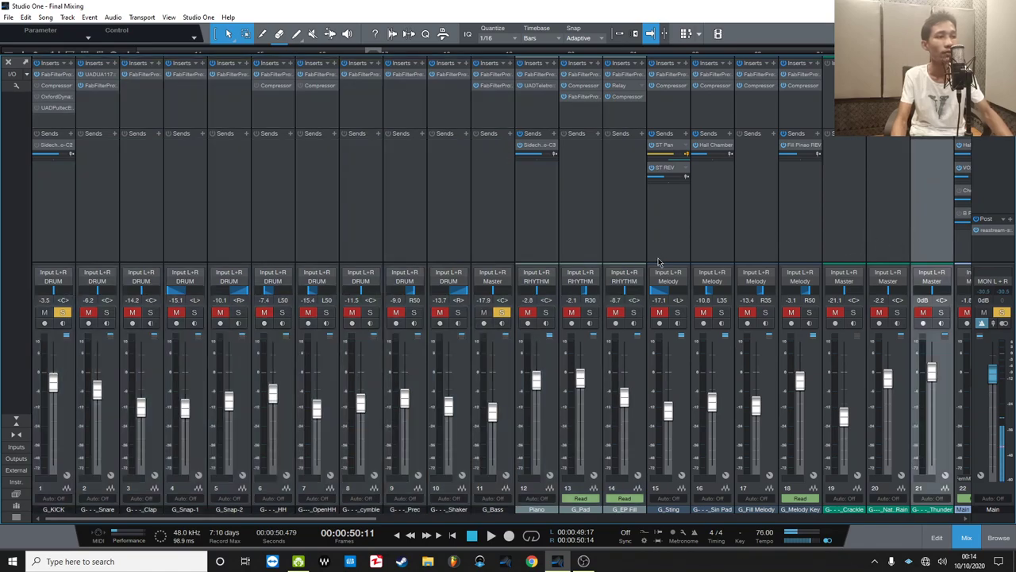
left_click(48, 217, "shift")
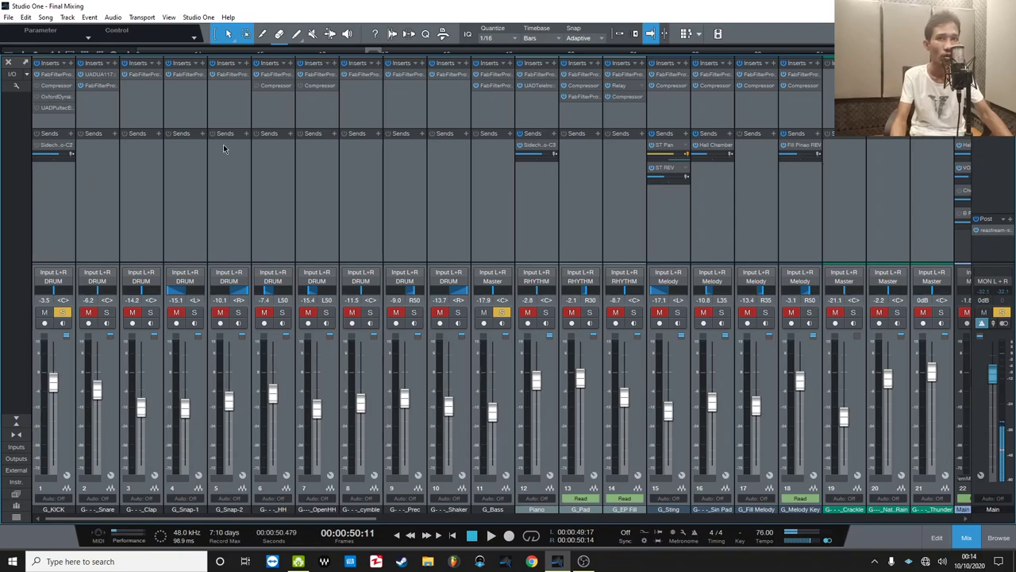
left_click(91, 111)
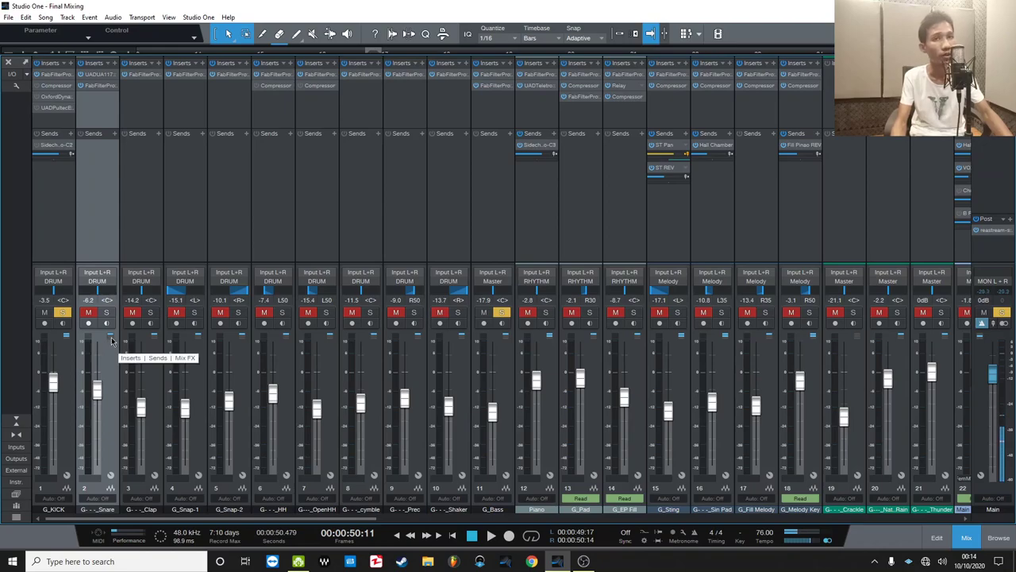
Show the arrangement's drum tracks and enlarge the G_KICK track's height.
left_click(966, 537)
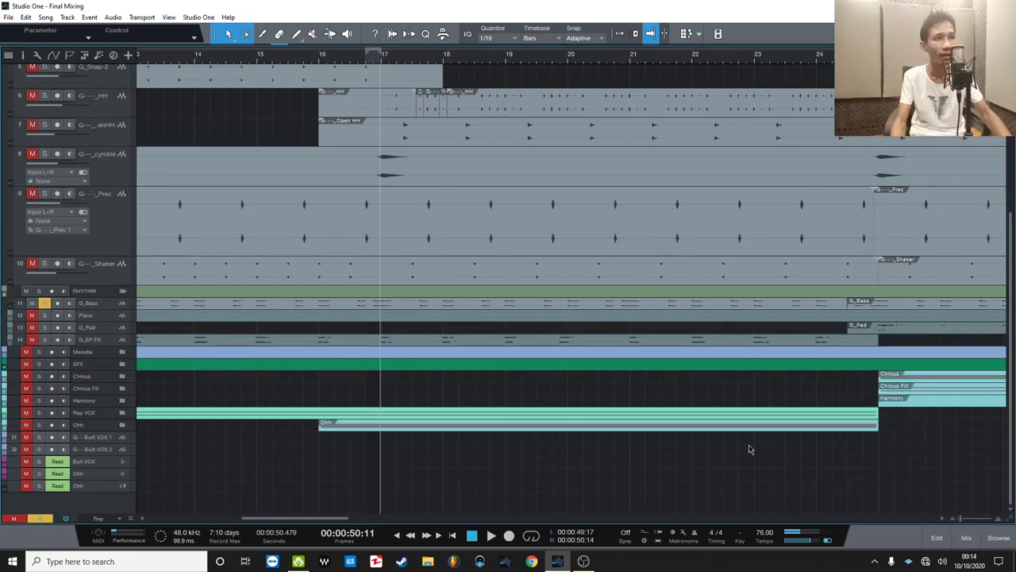
scroll(478, 358, "up", 5)
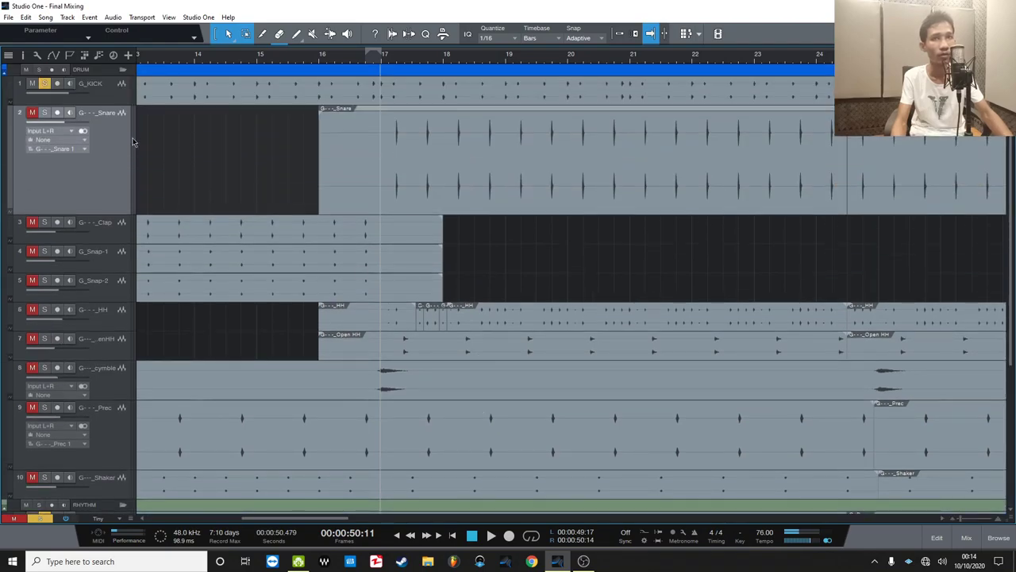
left_click(122, 70)
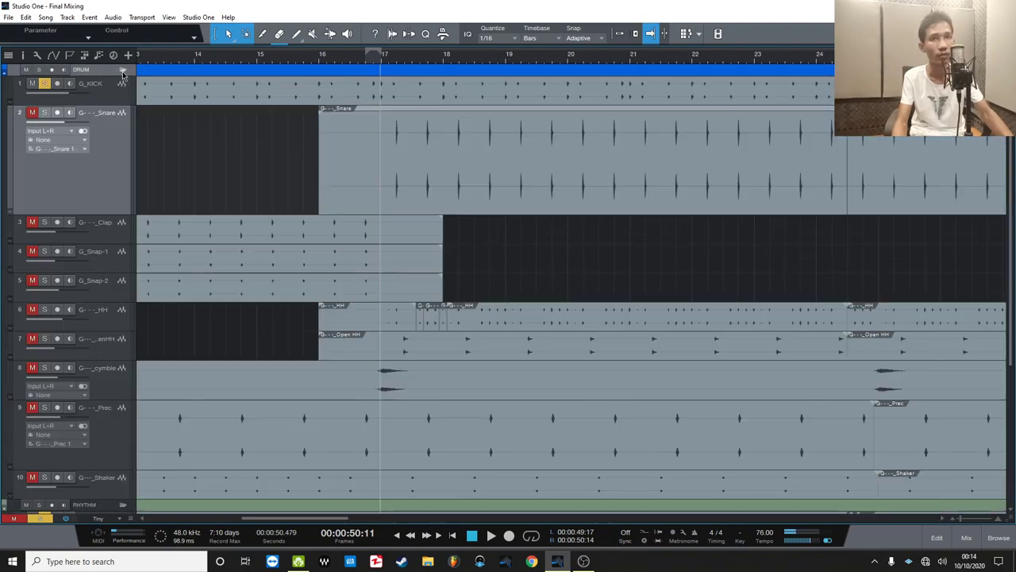
left_click(122, 71)
left_click_drag(112, 106, 112, 204)
Set the loop range around bar 17 from 00:00:48:23 to 00:00:52:01.
left_click_drag(385, 61, 411, 79)
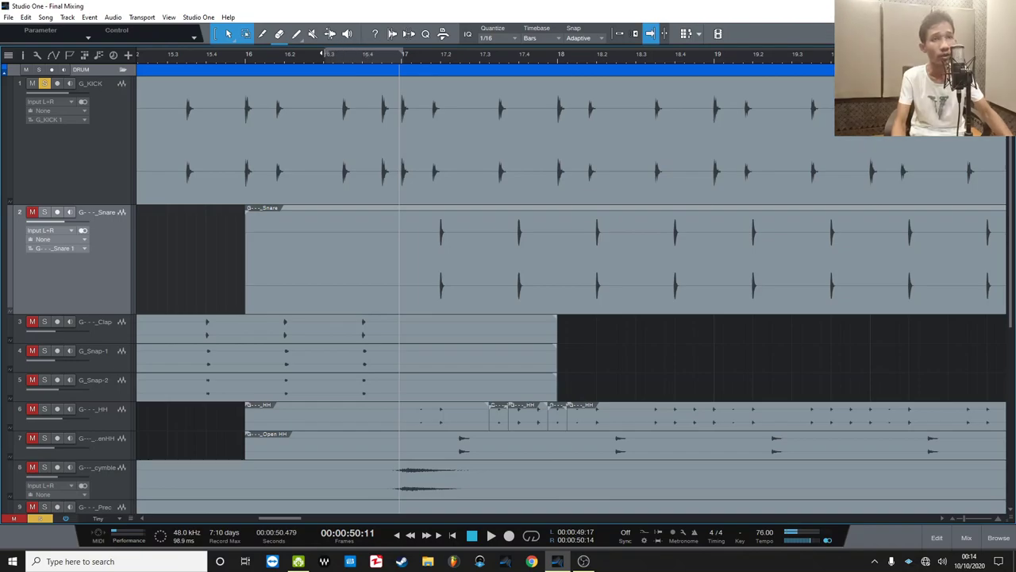
left_click_drag(403, 53, 479, 57)
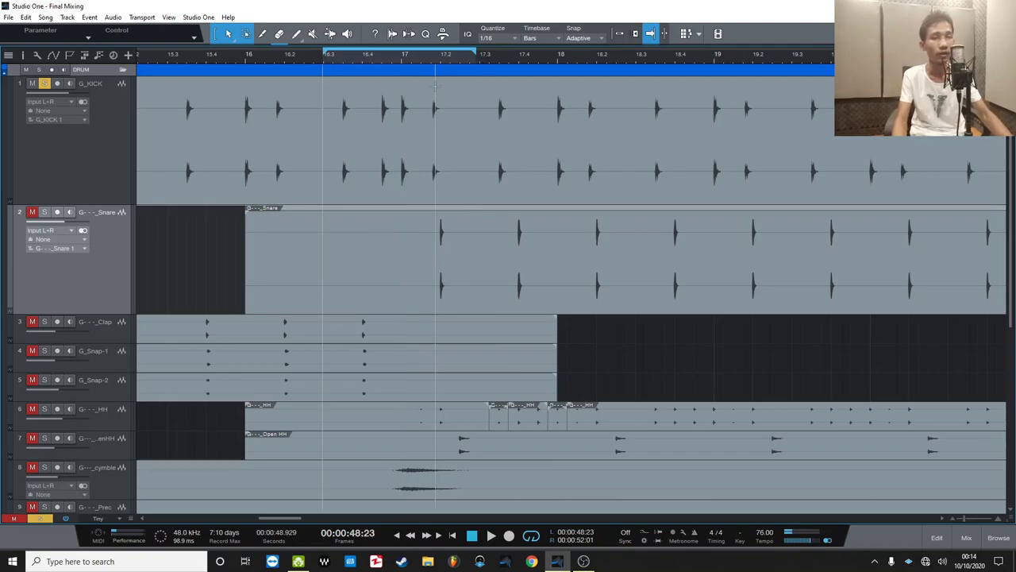
left_click_drag(388, 65, 440, 68)
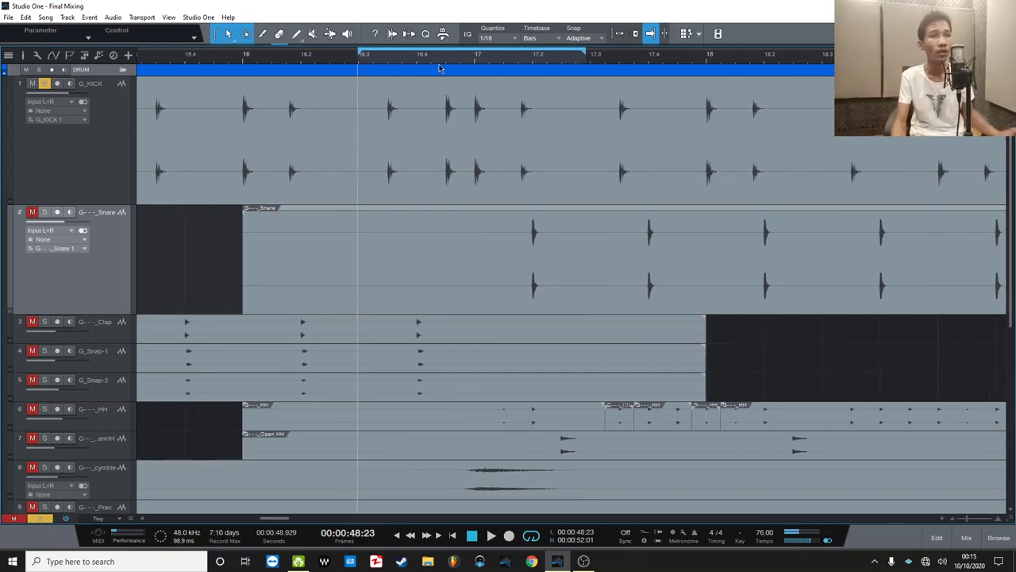
Examine the kick hits inside the loop range, highlighting the group and the single hit just after bar 17.
left_click_drag(379, 112, 549, 119)
left_click_drag(381, 118, 543, 125)
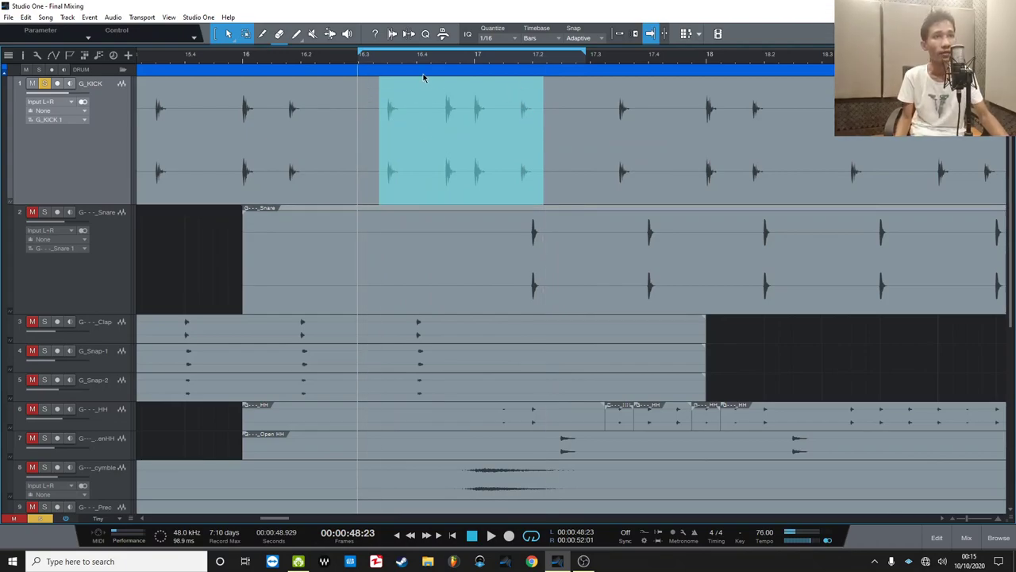
left_click(358, 119)
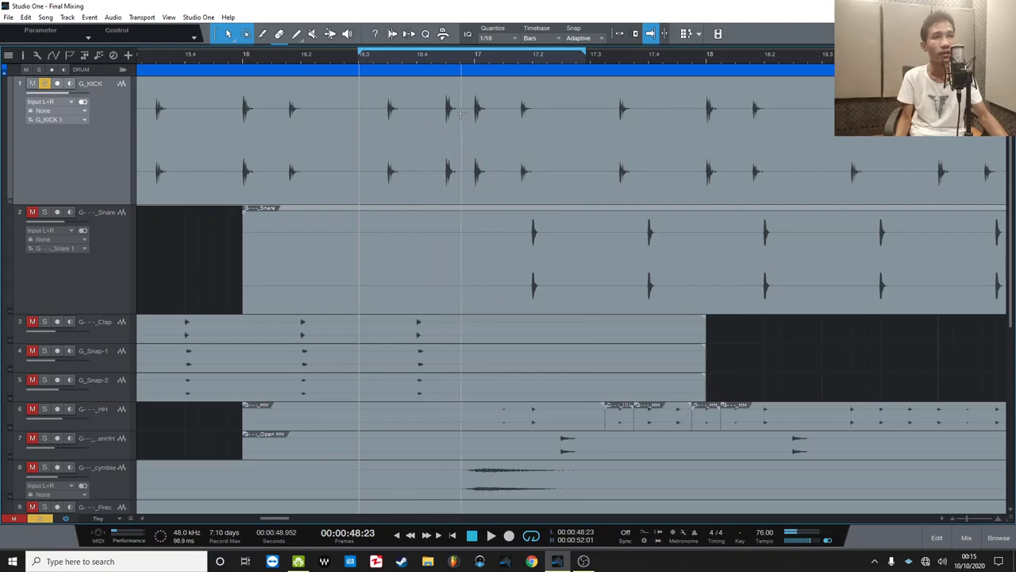
left_click_drag(431, 112, 377, 117)
left_click_drag(501, 119, 567, 119)
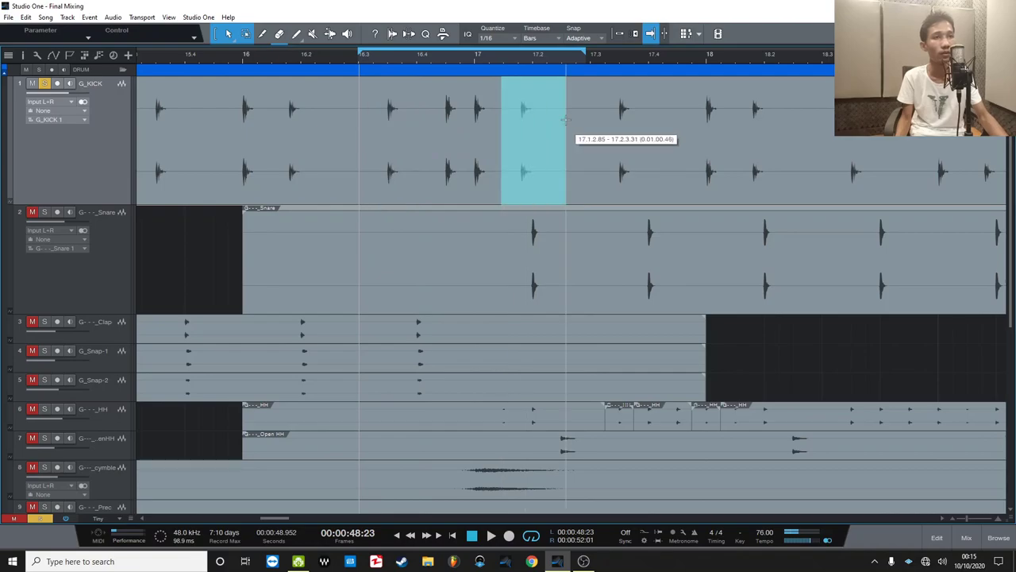
Open the Compressor insert on the G_KICK channel and activate it.
left_click(966, 538)
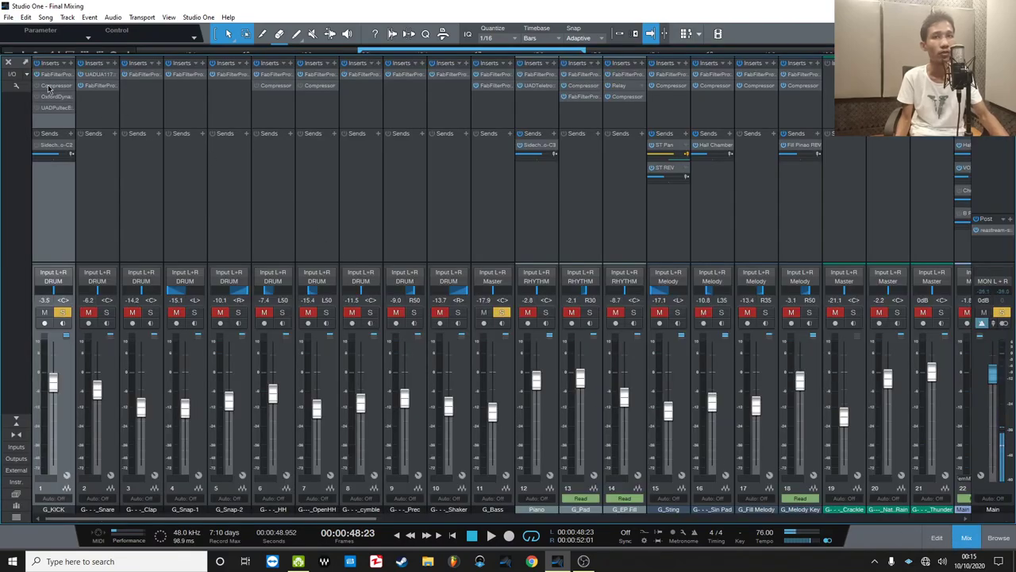
left_click(49, 86)
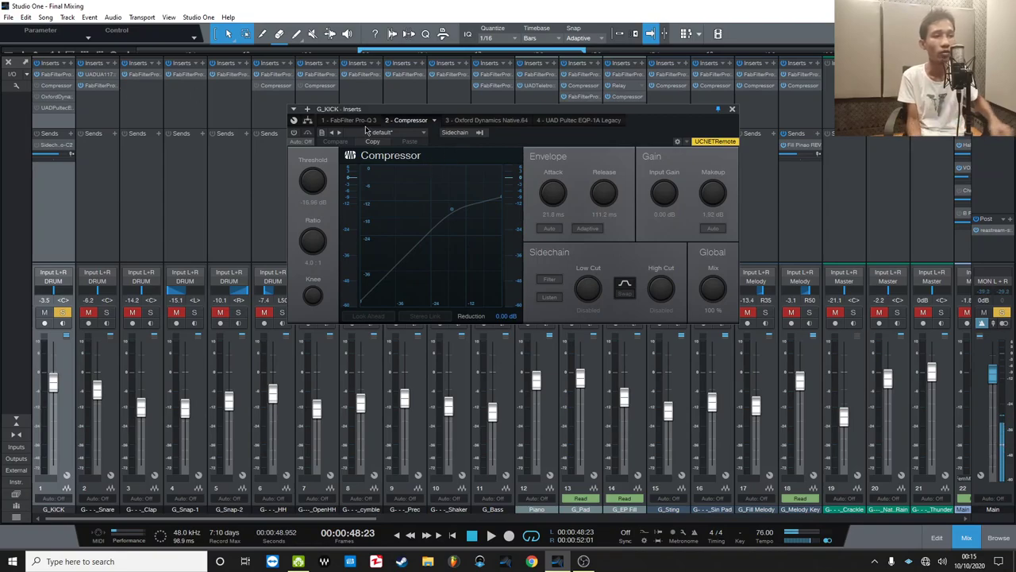
left_click(584, 561)
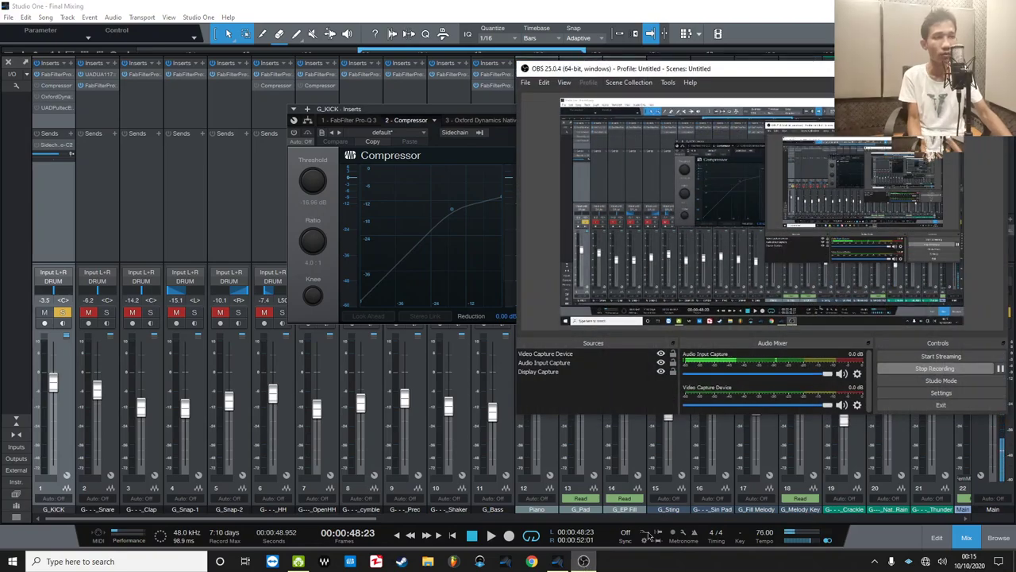
left_click(583, 561)
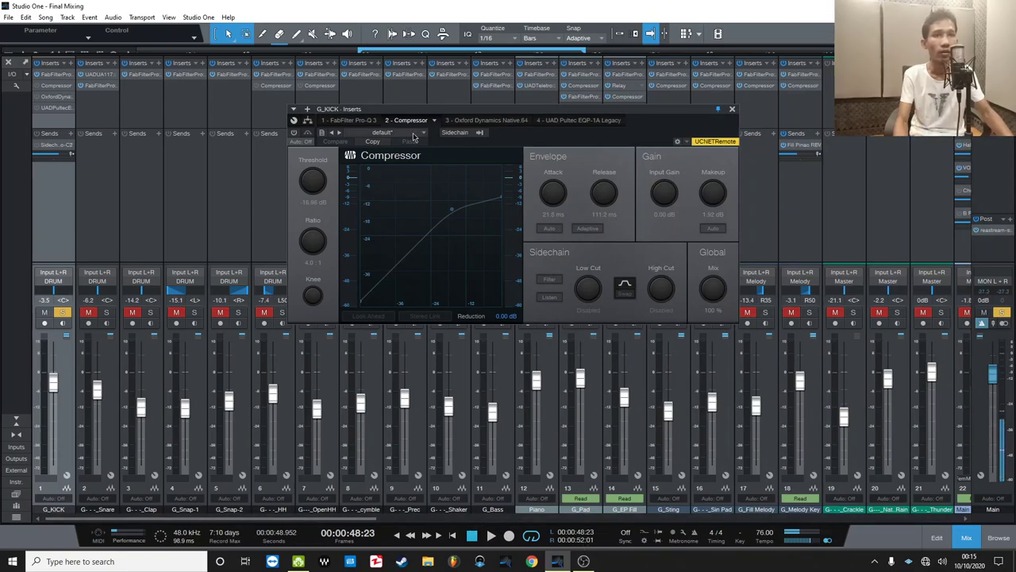
left_click(295, 133)
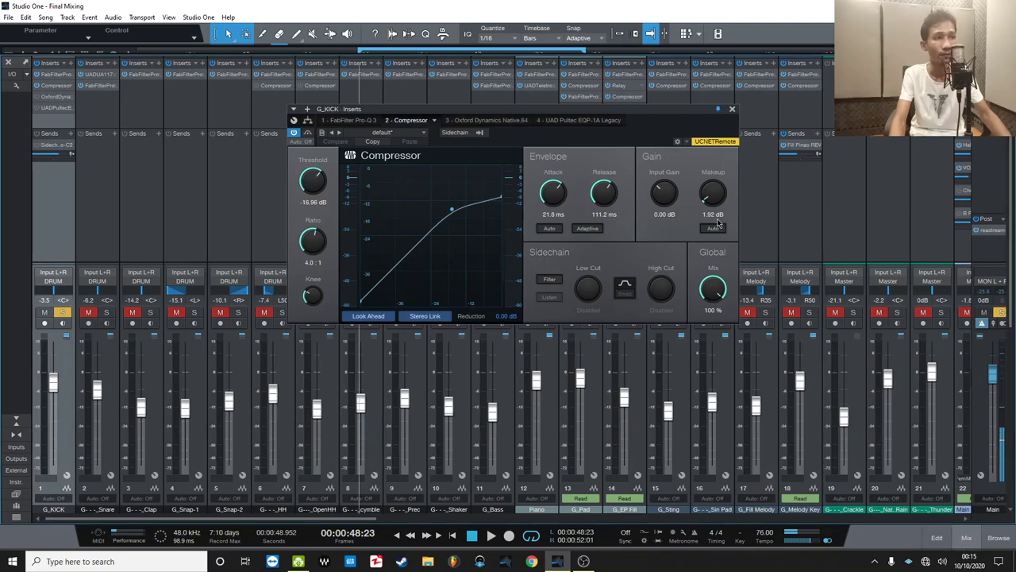
Place the Compressor window below the G_KICK track in the arrangement and play the kick section with compression active.
key("F3")
left_click_drag(655, 112, 649, 228)
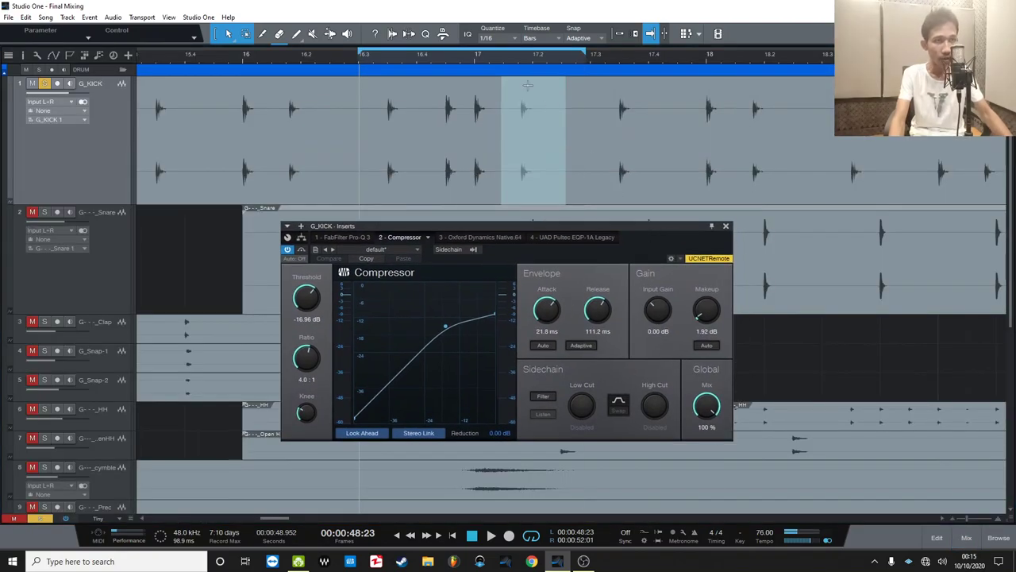
key("space")
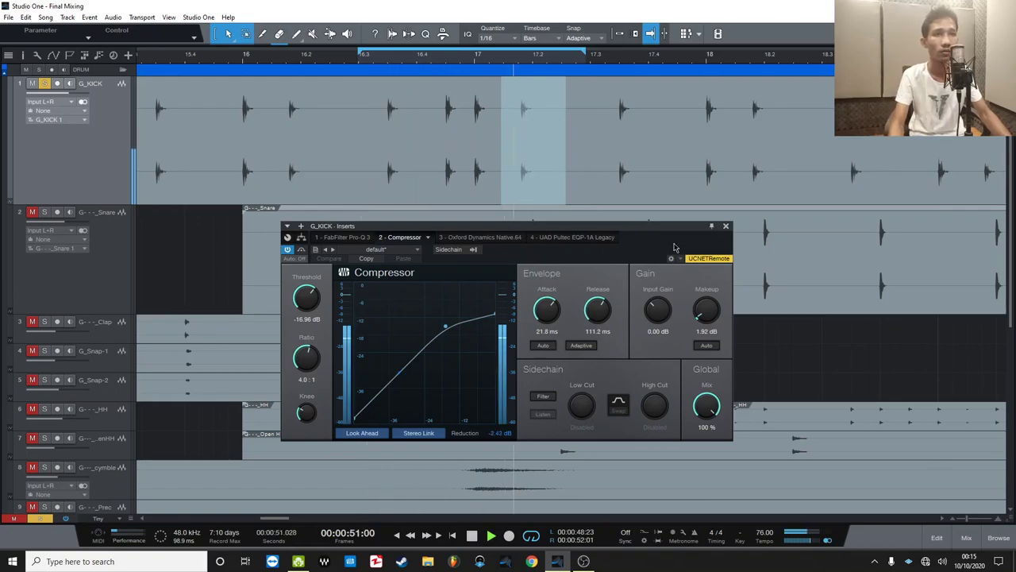
key("space")
scroll(252, 163, "down", 5)
scroll(252, 163, "down", 2)
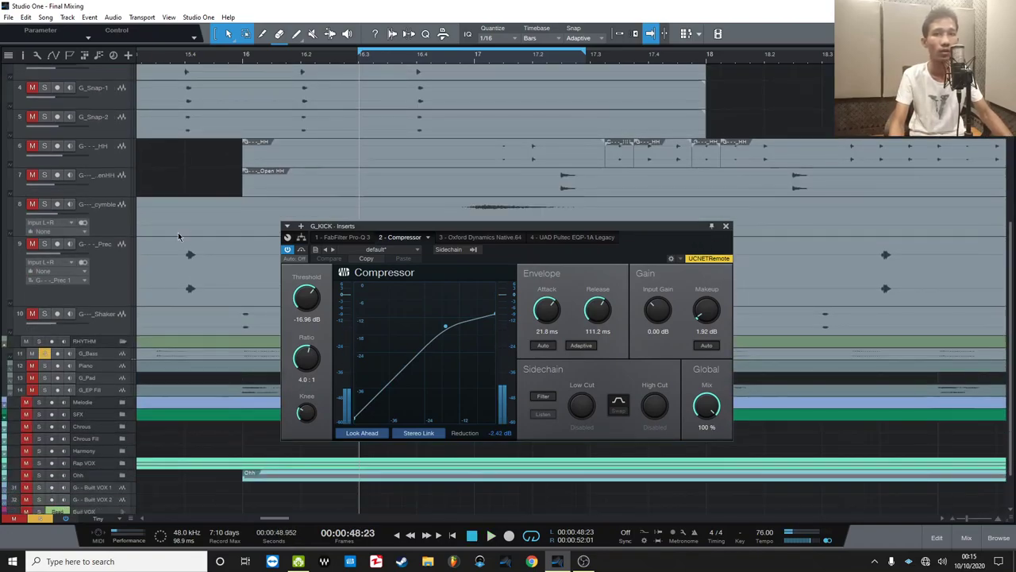
key("space")
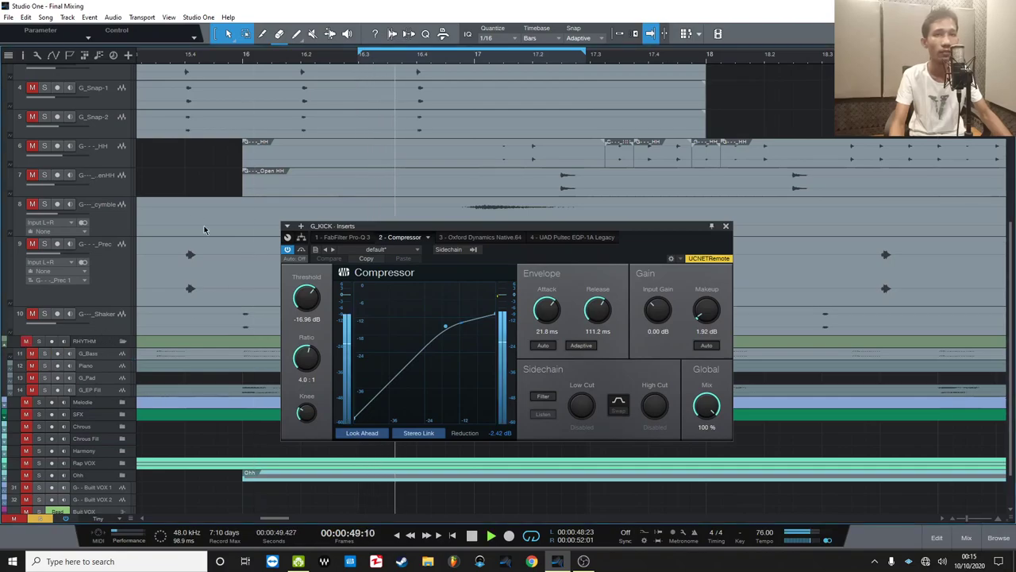
scroll(219, 230, "up", 3)
key("space")
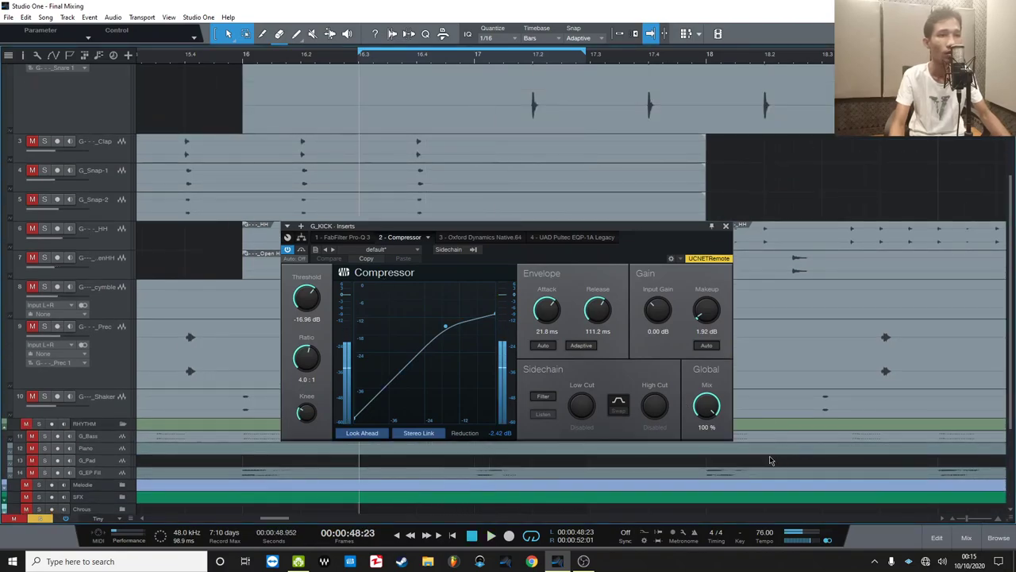
Review the mixer's vocal and effects channels with the Compressor window moved out of their way.
left_click(965, 538)
scroll(348, 518, "right", 5)
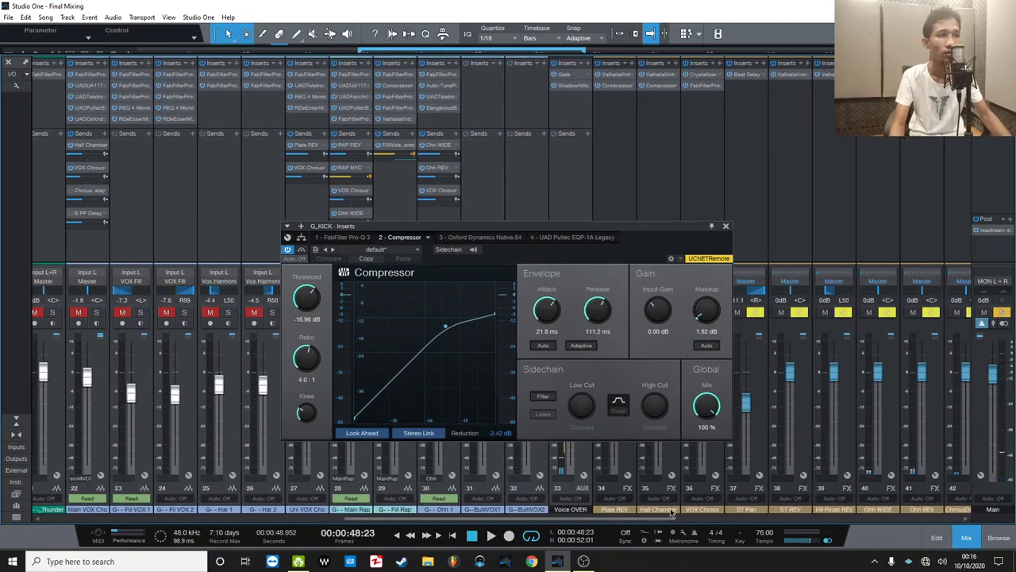
left_click_drag(581, 244, 788, 224)
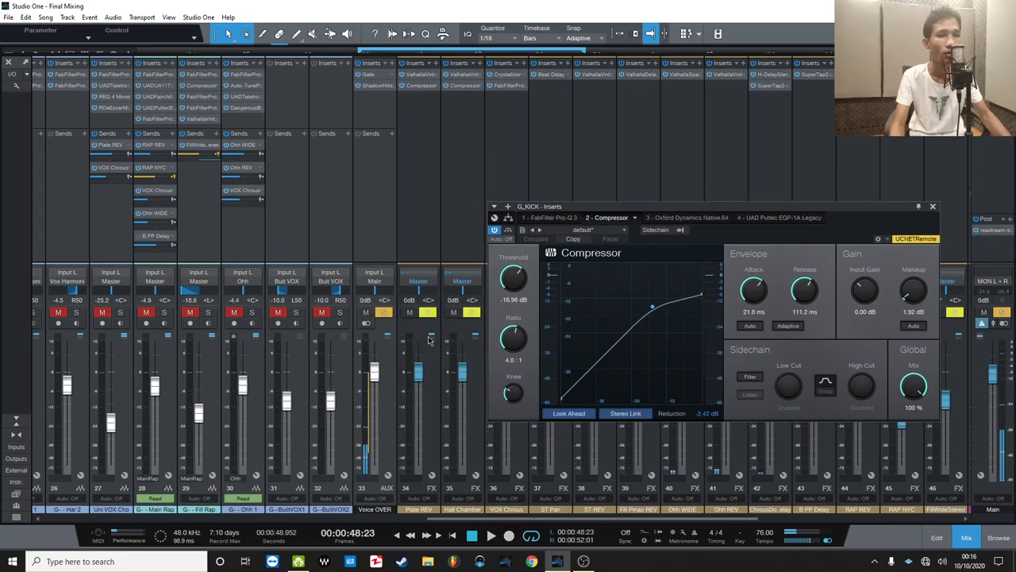
Return to the G_KICK track in the arrangement and play the compressed kick section again.
left_click(967, 539)
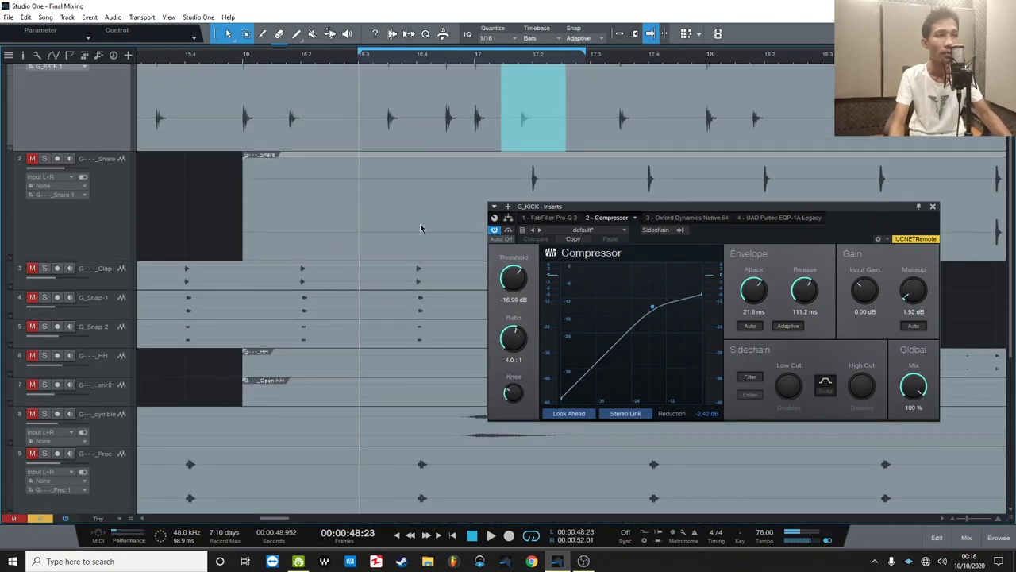
scroll(420, 223, "up", 2)
key("space")
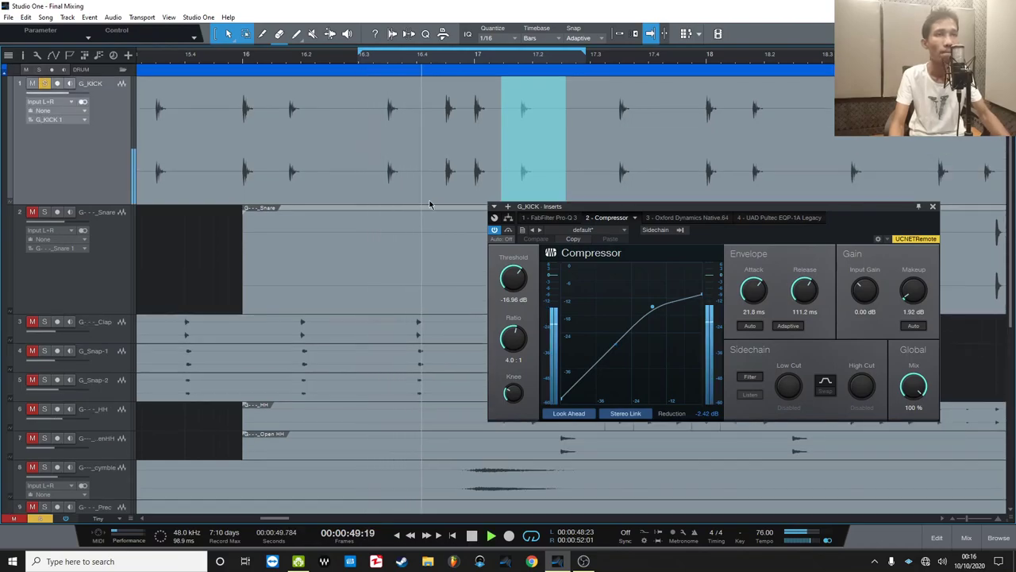
key("space")
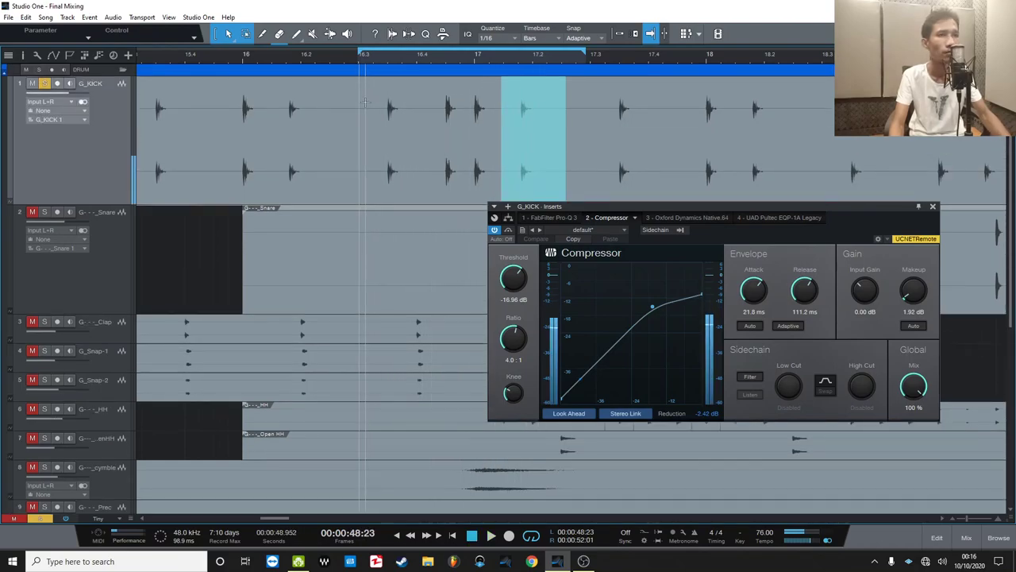
Bypass the G_KICK Compressor and play the kick section from 00:00:48:22 for comparison.
left_click(365, 102)
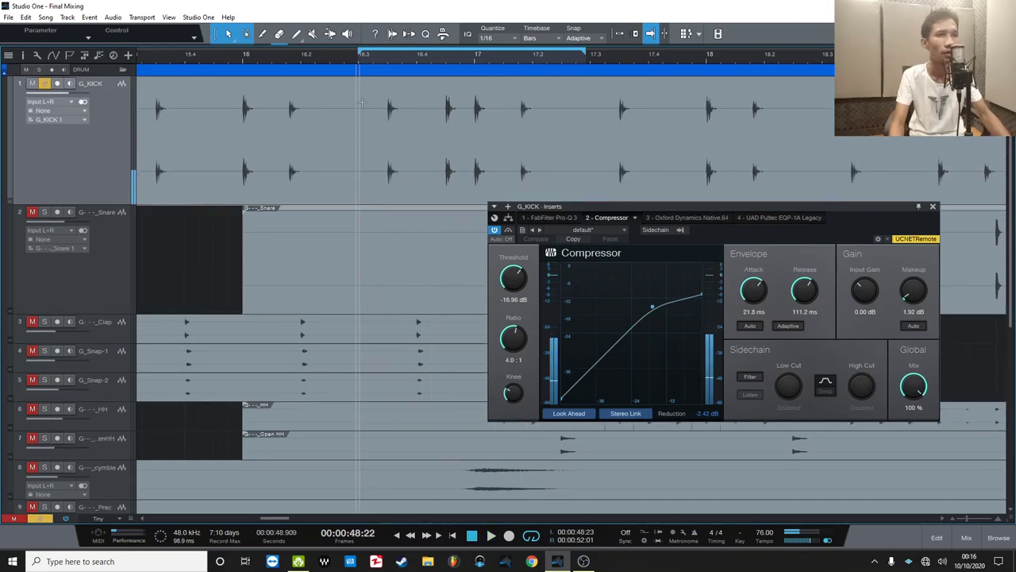
left_click(509, 231)
key("space")
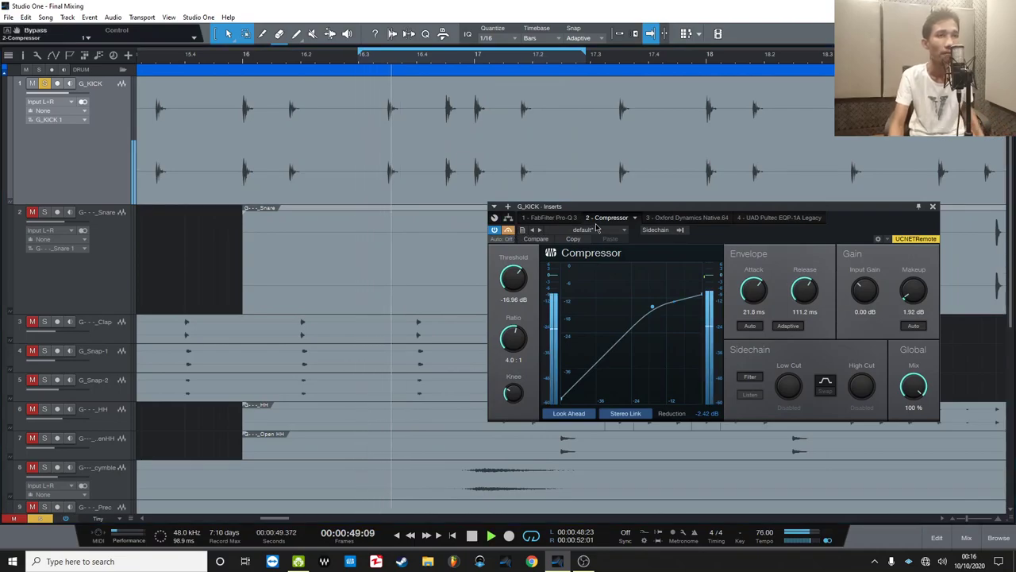
key("space")
Examine the uncompressed kick hits around bar 17 closely, highlighting the one just before 17.2.
left_click_drag(507, 118, 546, 135)
left_click(373, 149)
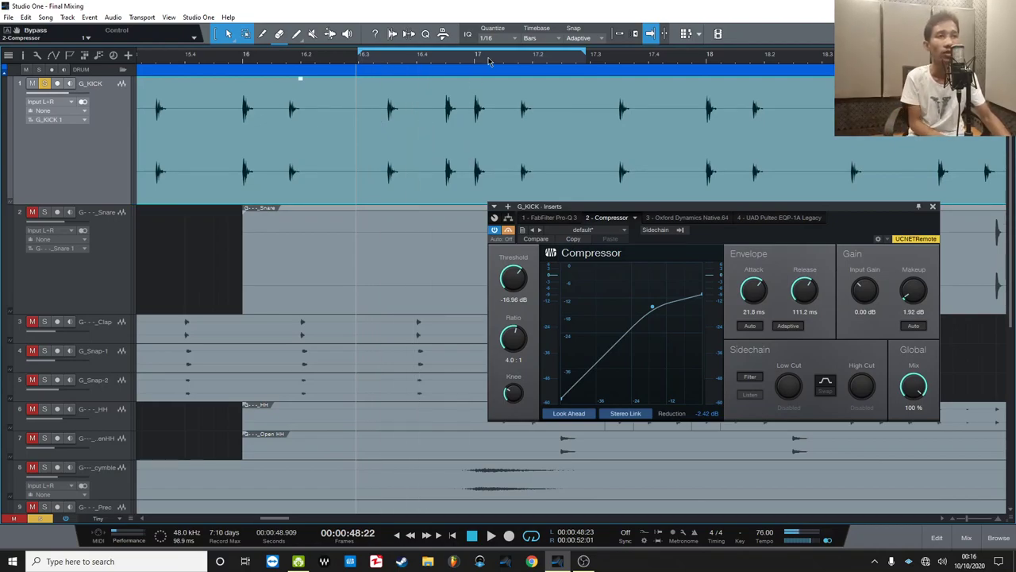
left_click_drag(492, 58, 500, 70)
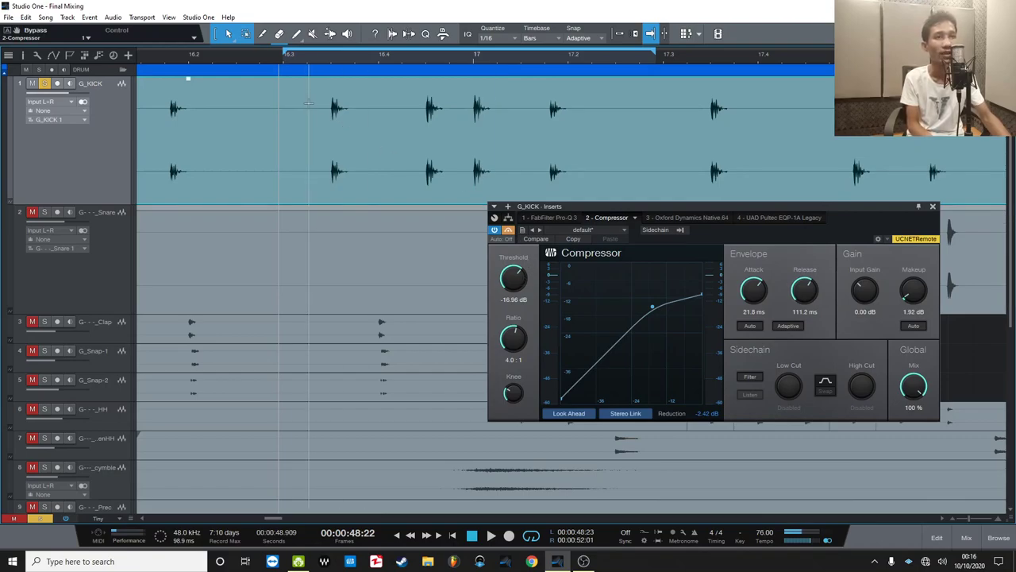
left_click_drag(308, 107, 350, 105)
left_click_drag(449, 118, 589, 125)
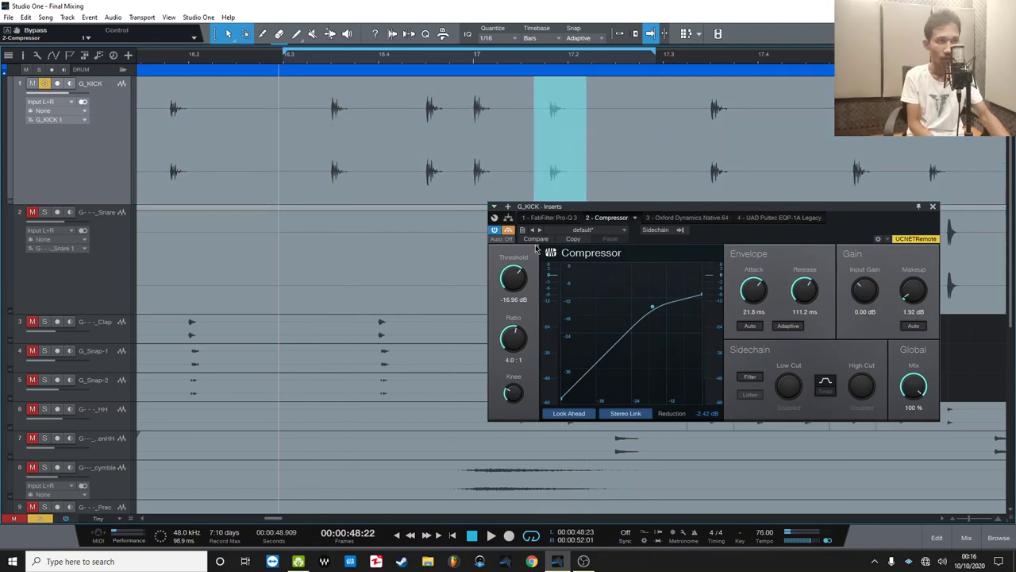
Re-enable the existing G_KICK Compressor by turning off its bypass, and show the mixer console.
left_click(511, 230)
left_click(964, 538)
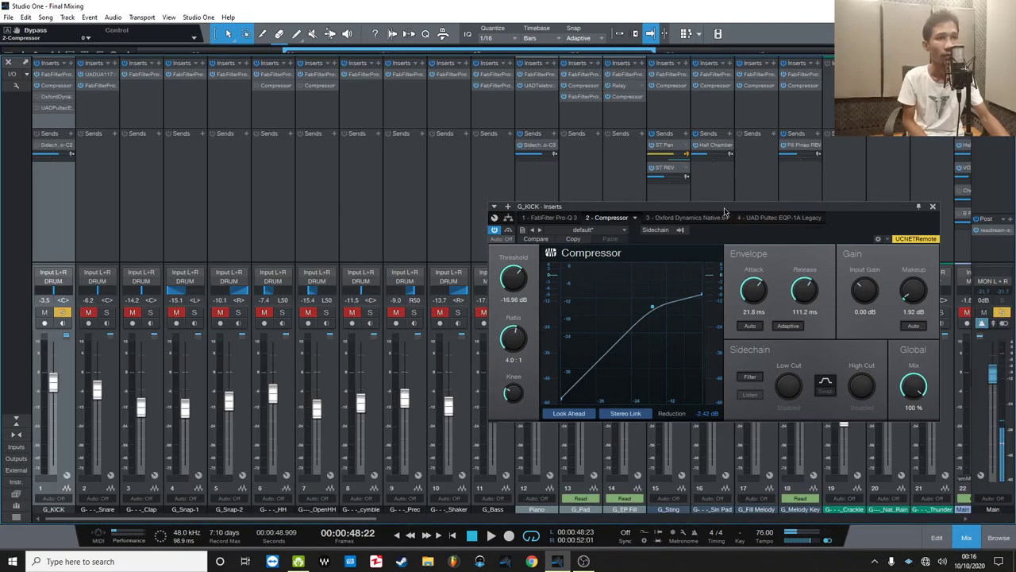
left_click(72, 63)
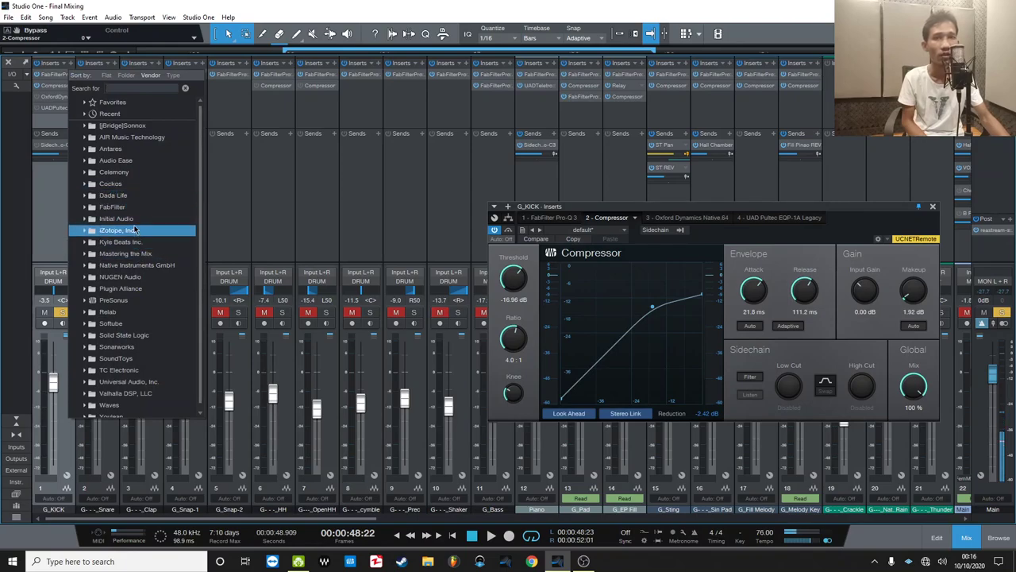
left_click(151, 300)
scroll(151, 321, "down", 1)
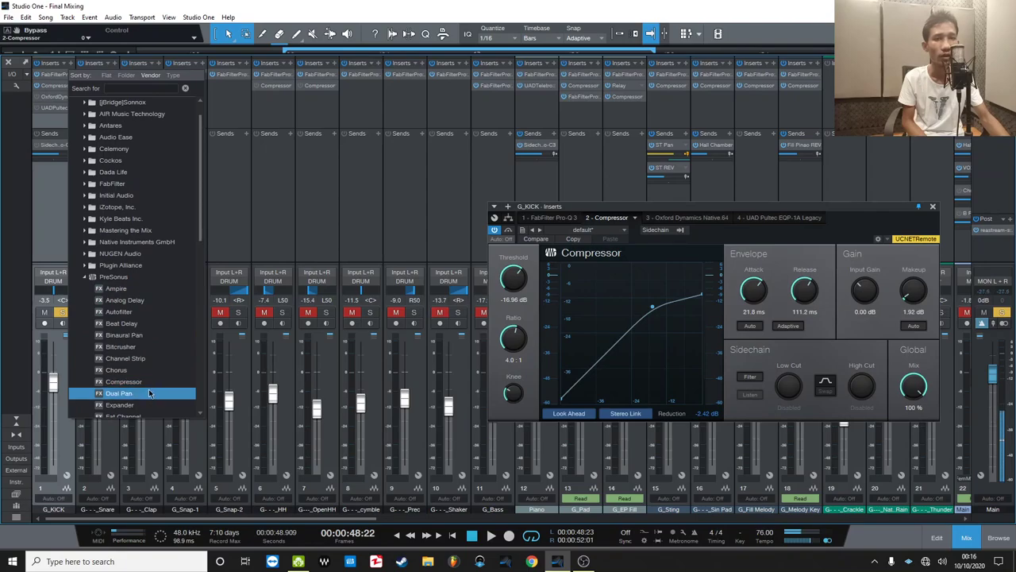
double_click(149, 393)
right_click(57, 122)
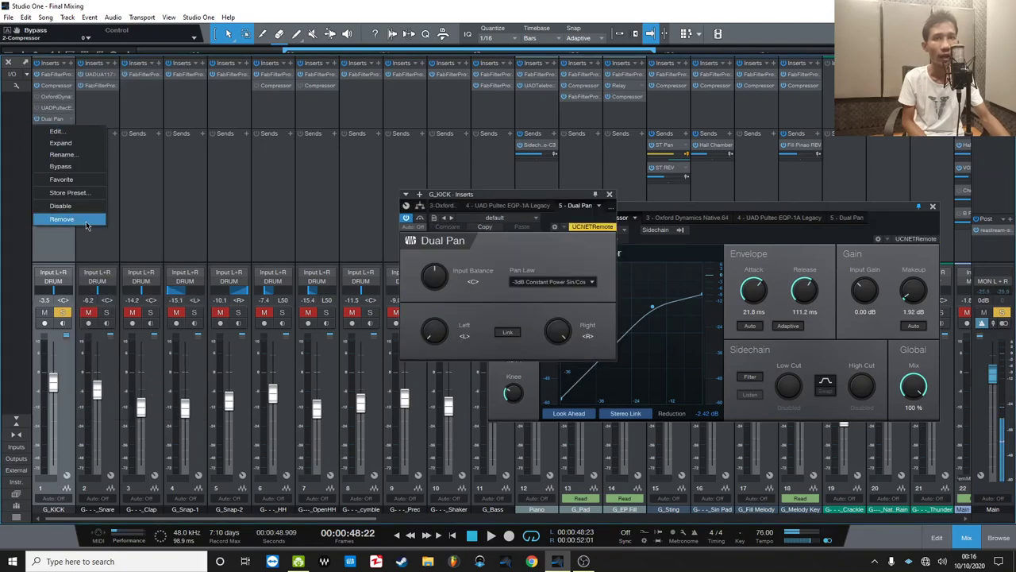
left_click(83, 224)
Add a second PreSonus Compressor to the G_KICK inserts, directly after the first Compressor.
left_click(72, 61)
scroll(138, 342, "down", 1)
double_click(138, 352)
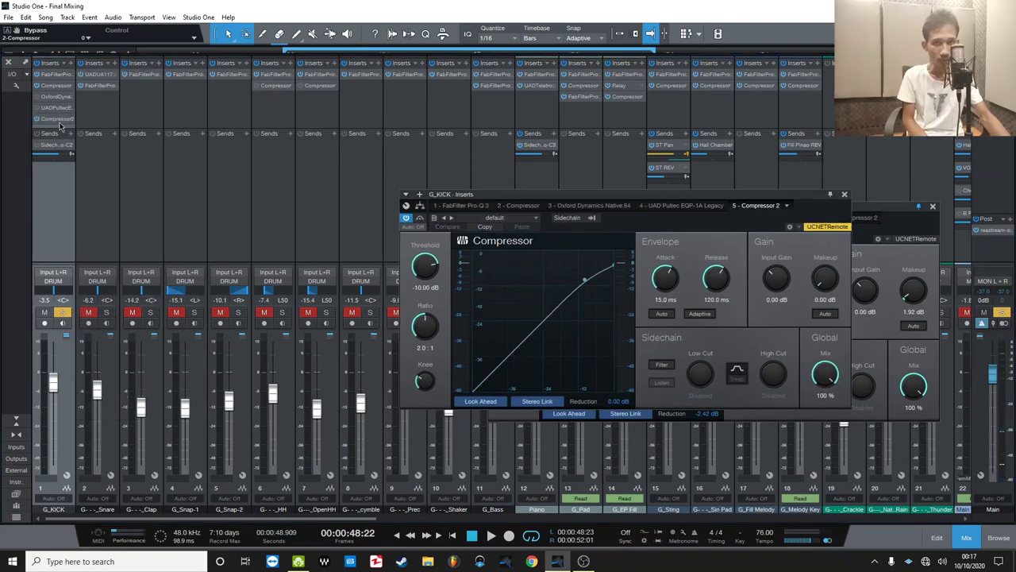
left_click_drag(697, 198, 735, 12)
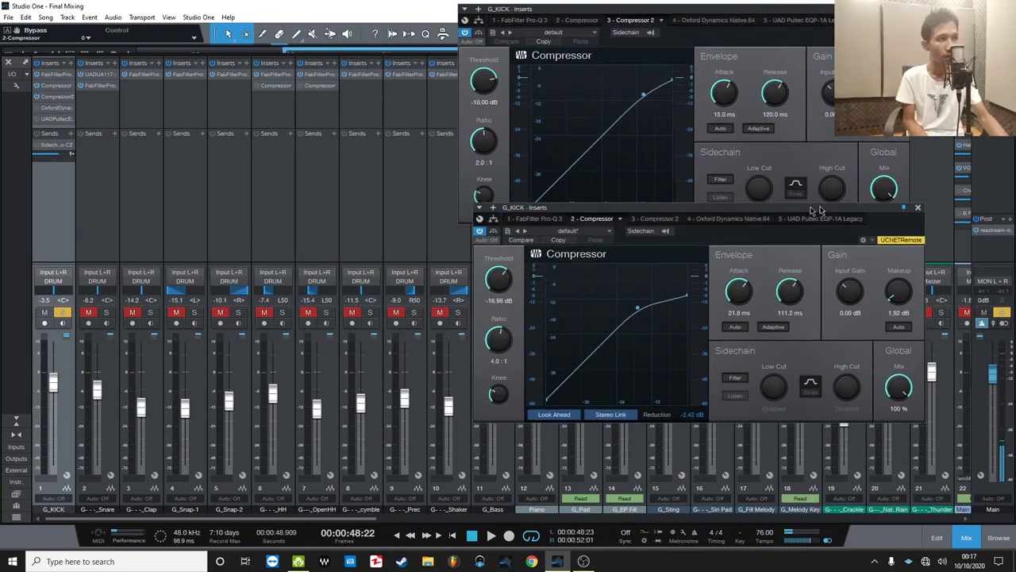
Place the two Compressor windows side by side and return from the mixer to the arrangement with the kick hits visible.
left_click_drag(828, 211, 352, 138)
left_click_drag(679, 9, 752, 127)
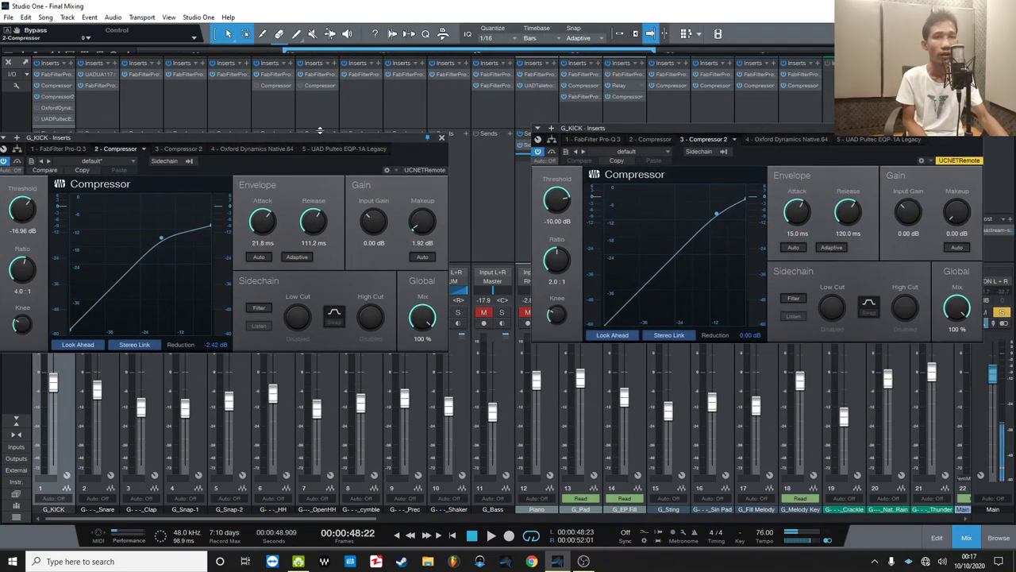
left_click_drag(332, 138, 377, 137)
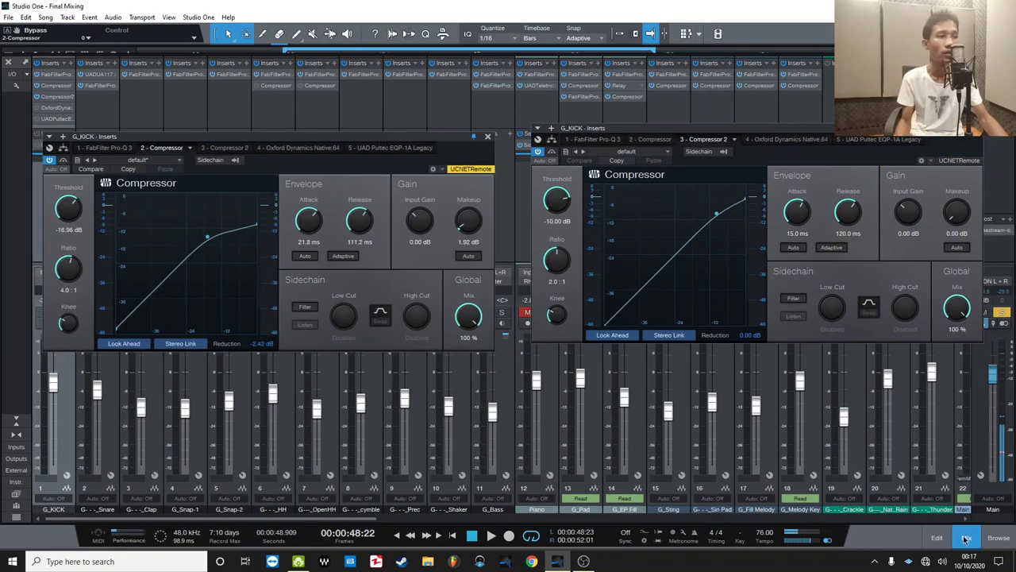
key("F3")
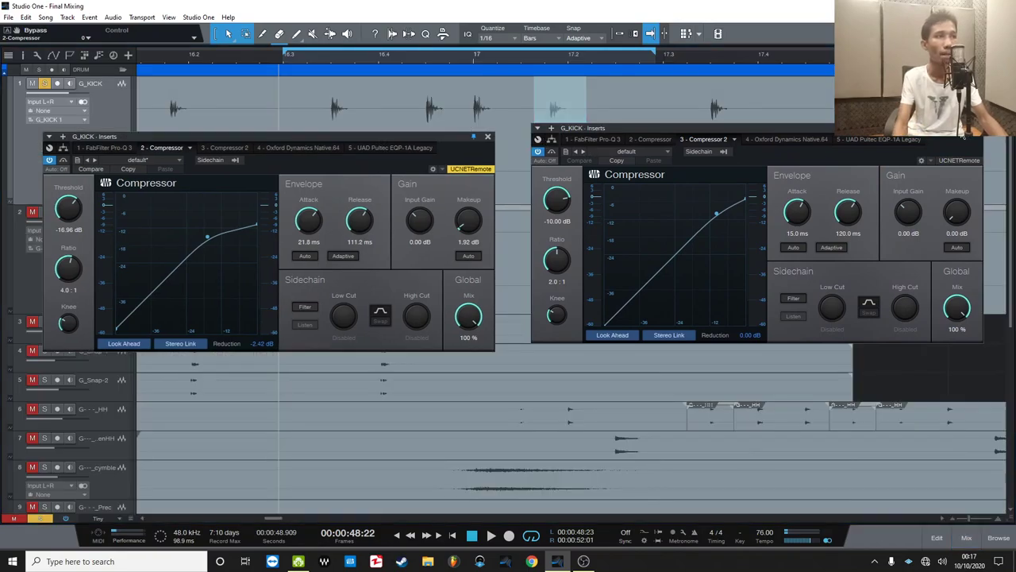
left_click_drag(594, 129, 581, 172)
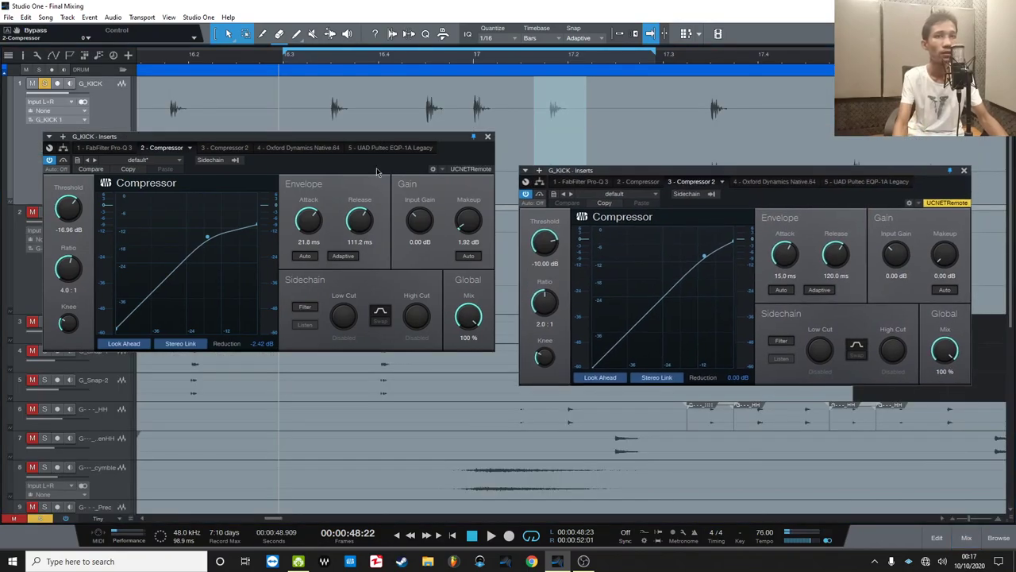
Deactivate the first Compressor, line its window up with the second, and play the kick section through the new default Compressor.
left_click(50, 160)
left_click_drag(361, 136, 378, 173)
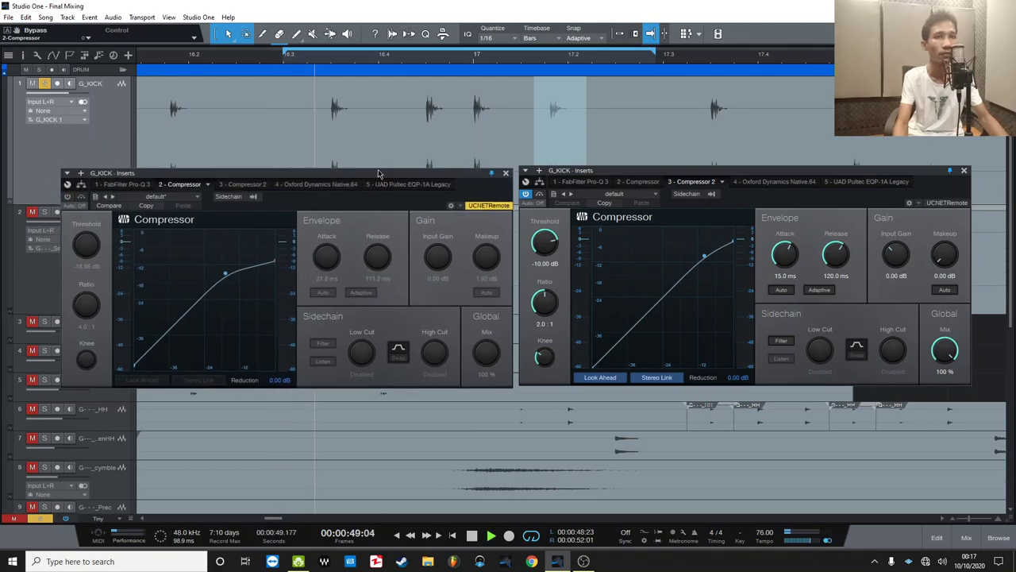
key("space")
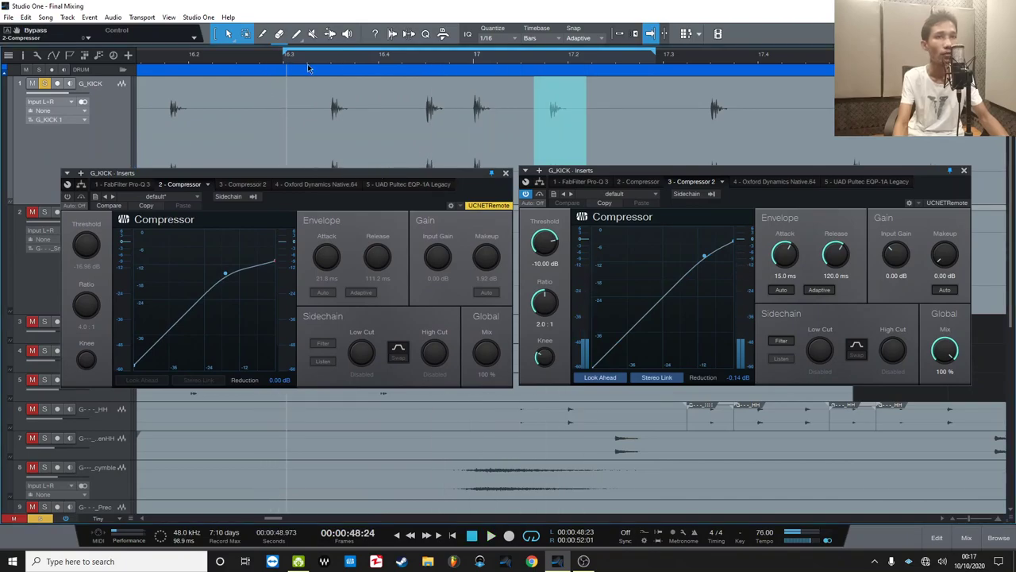
left_click(618, 108)
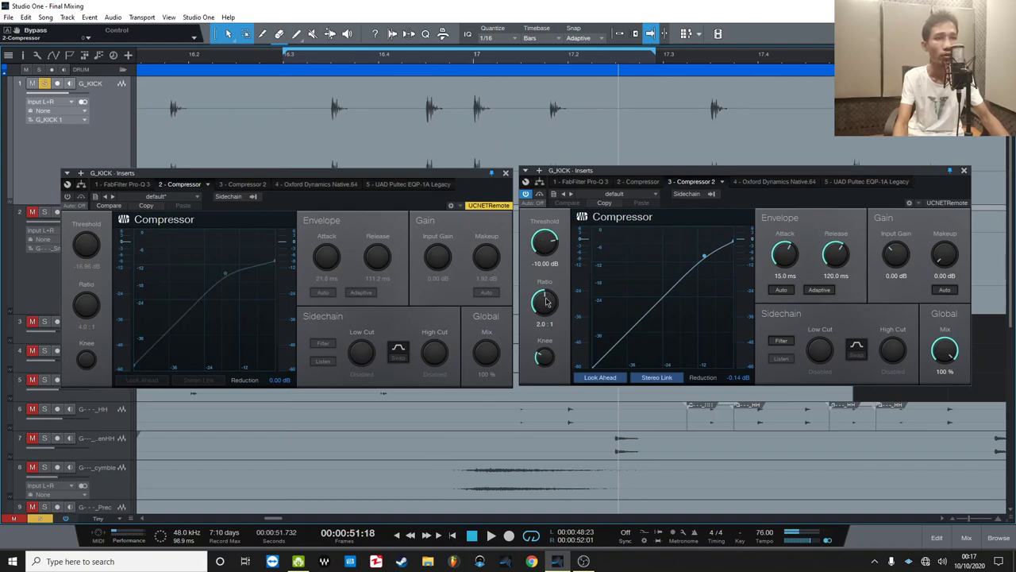
Set the second Compressor's ratio to 4.0:1.
left_click_drag(546, 308, 546, 298)
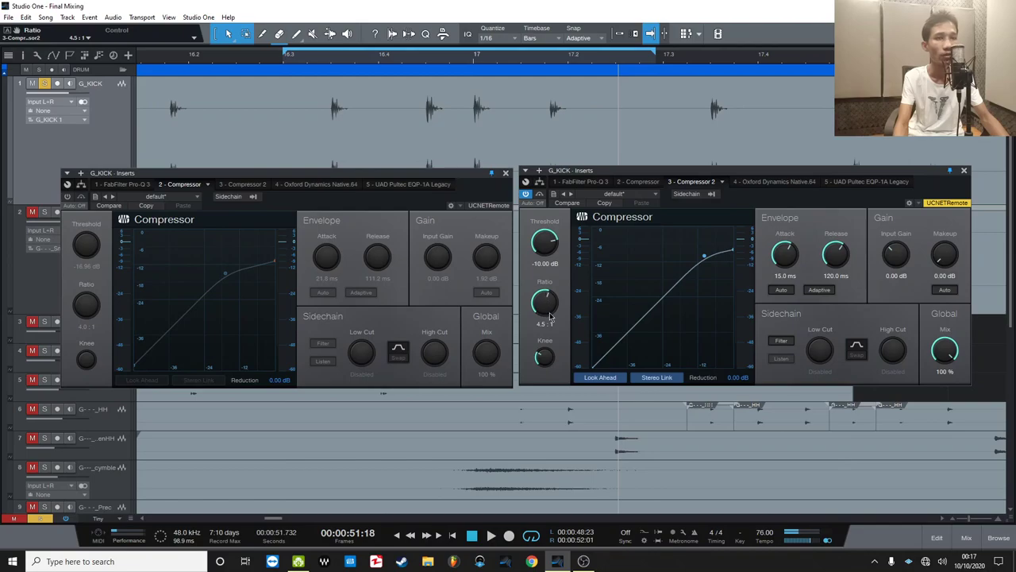
type("4")
key("Return")
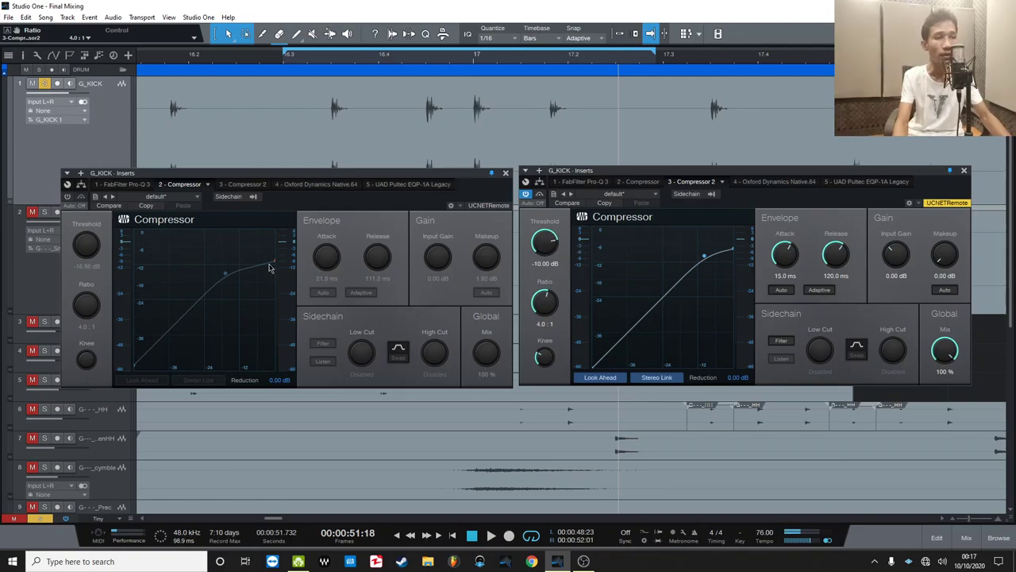
Lower the second Compressor's threshold to -17.20 dB while the kick section plays.
left_click_drag(538, 243, 538, 245)
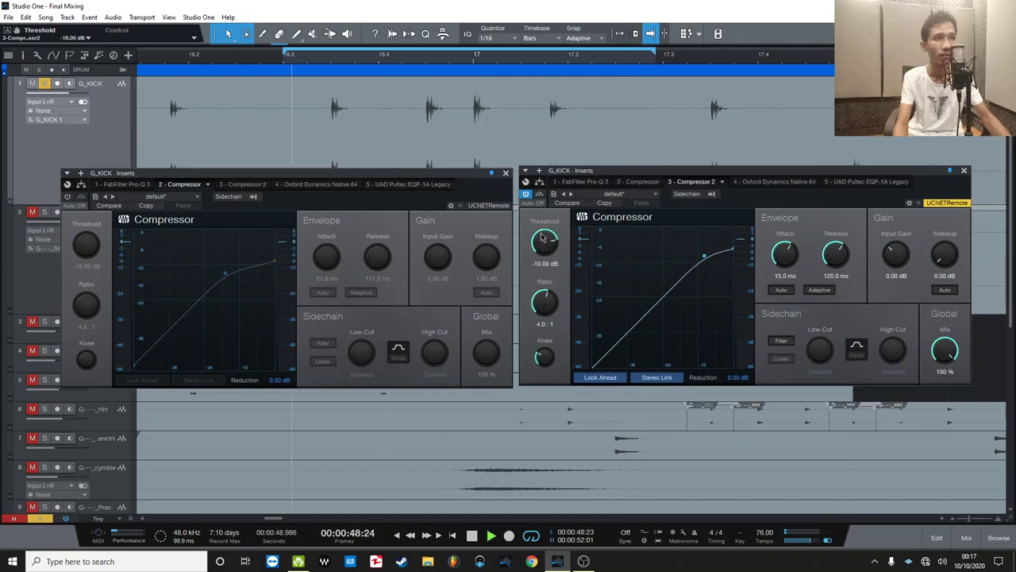
scroll(545, 246, "down", 4)
scroll(545, 247, "down", 2)
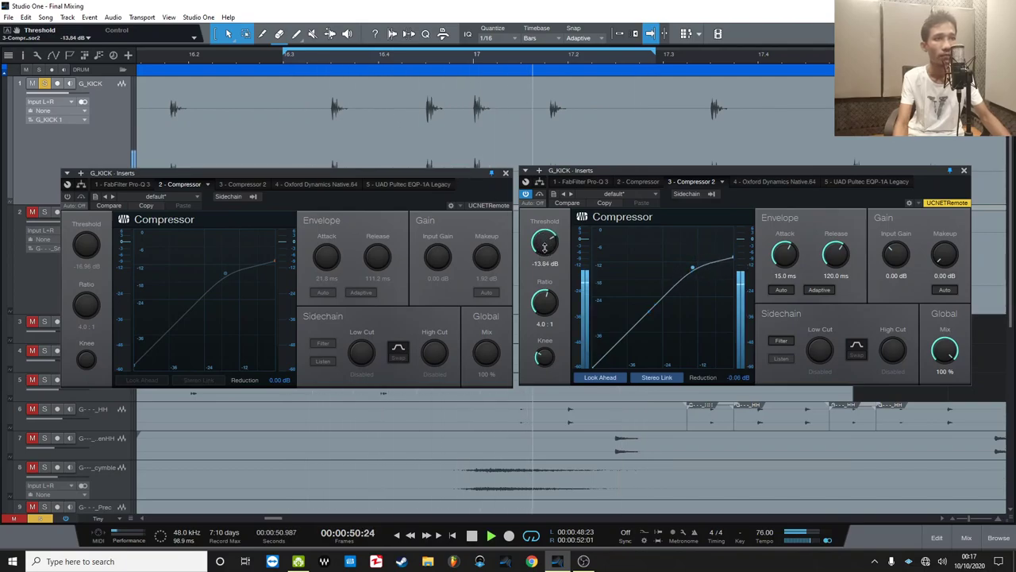
scroll(545, 251, "down", 1)
scroll(544, 251, "down", 2)
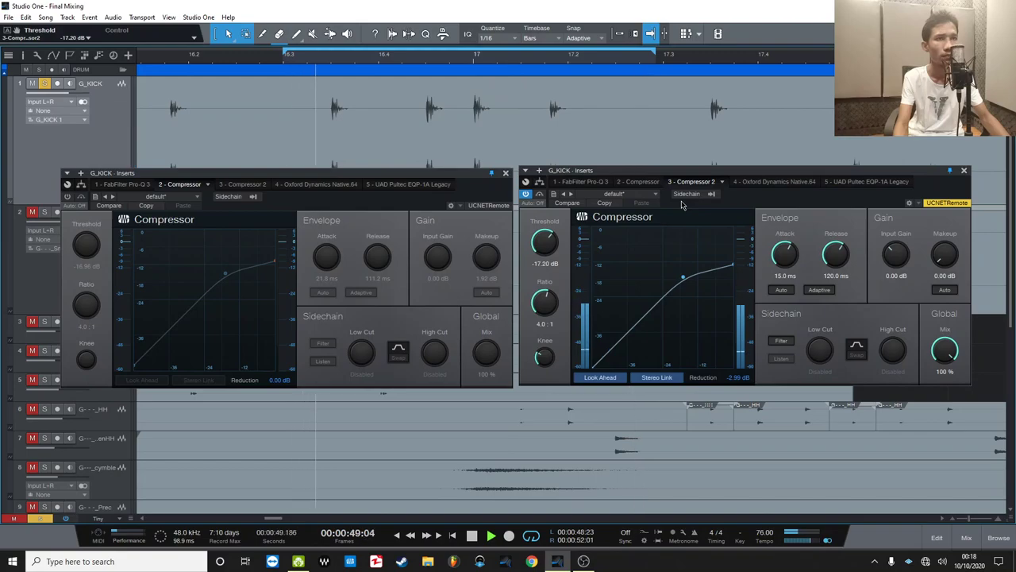
key("space")
Try a hard knee of 0.73 dB on the second Compressor, and restore the knee to 6.00 dB.
left_click_drag(545, 360, 547, 388)
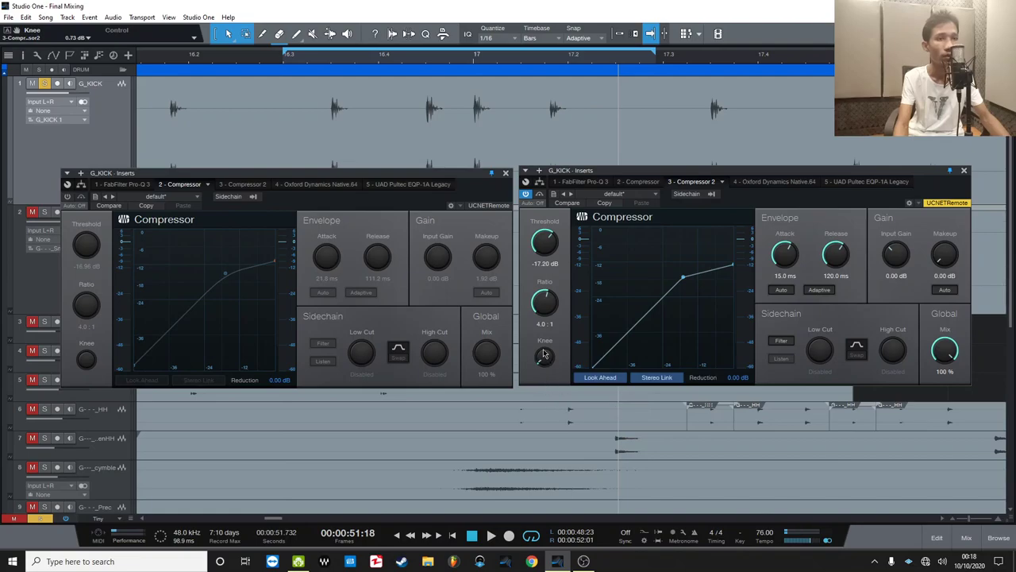
left_click(71, 196)
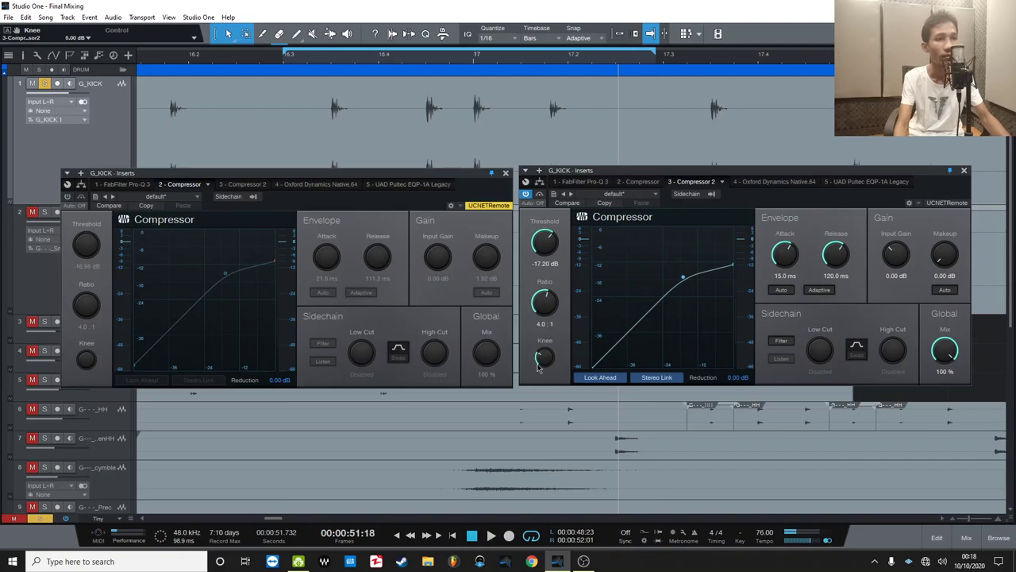
Shift both Compressor windows so they sit next to each other without overlapping, and play the kick section.
left_click_drag(403, 174, 351, 175)
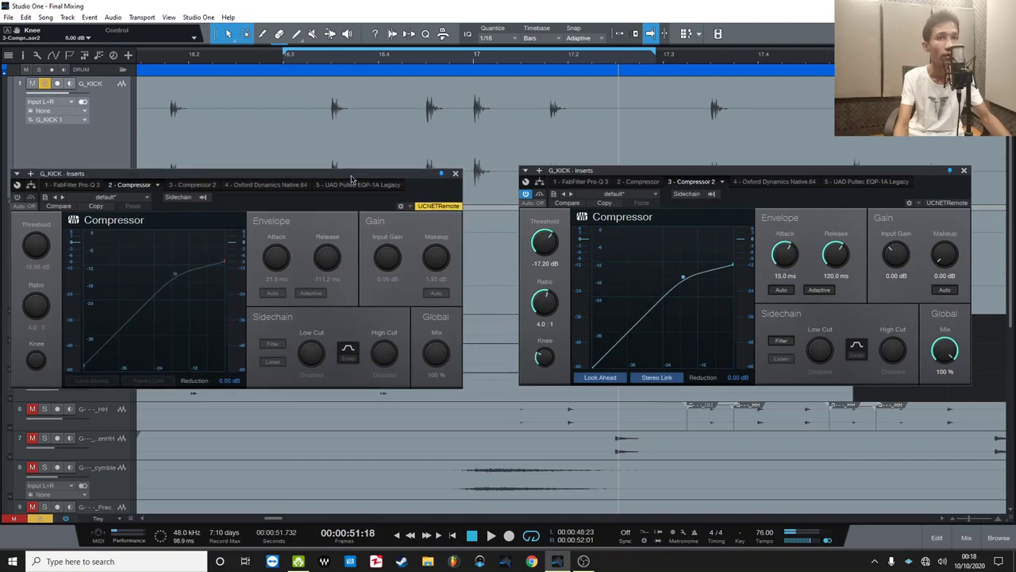
left_click_drag(711, 172, 657, 173)
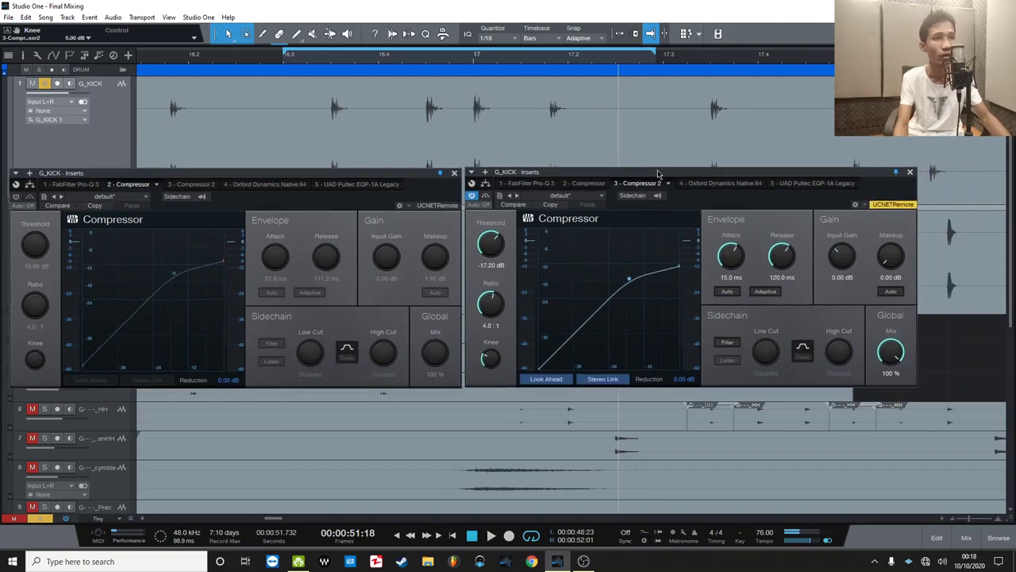
key("space")
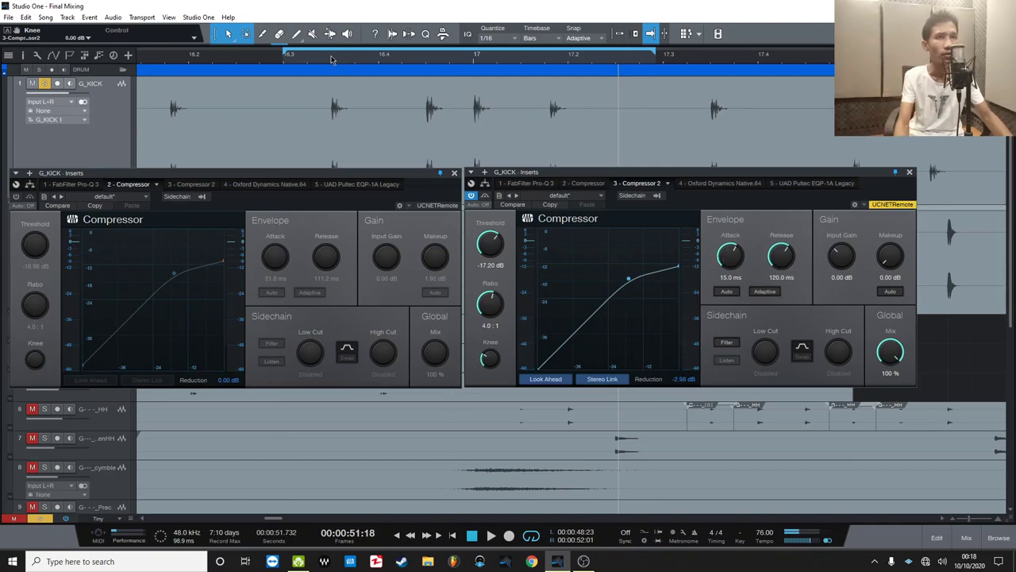
Examine the kick transient after 16.3 up close and set the second Compressor's attack to 21.8 ms.
left_click_drag(334, 72, 350, 102)
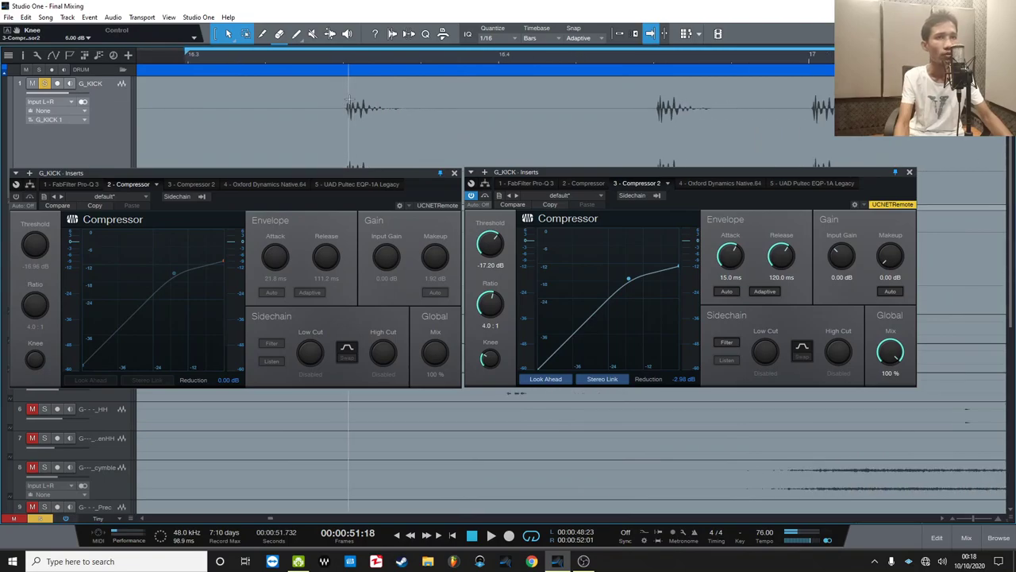
left_click_drag(537, 56, 527, 45)
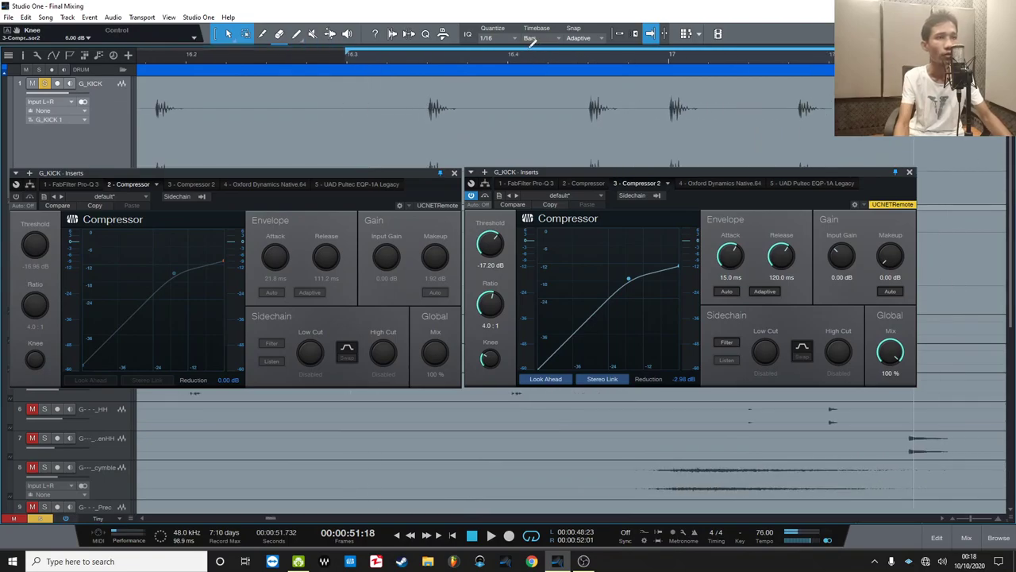
left_click_drag(729, 256, 726, 252)
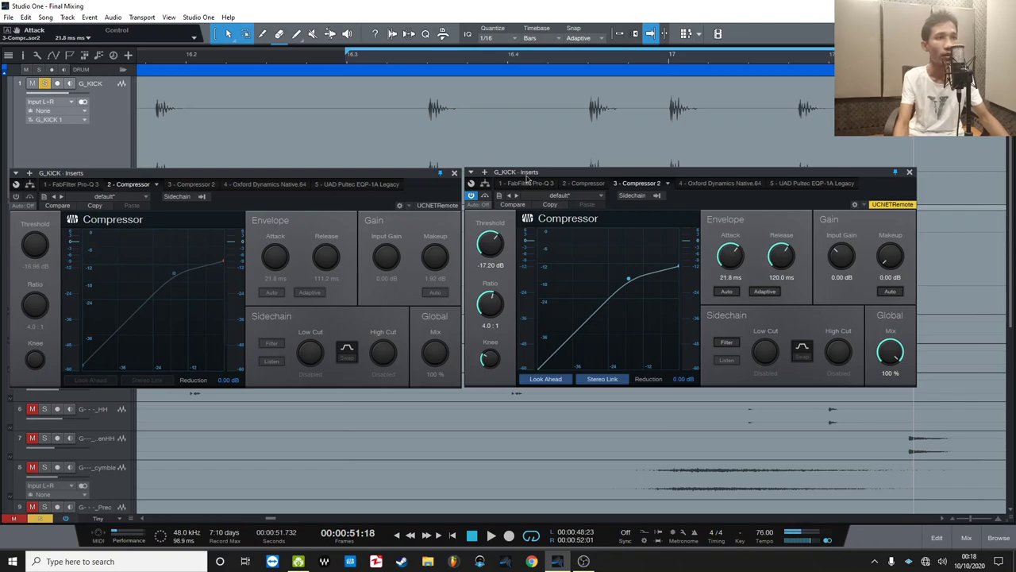
Set the second Compressor's release to 115.5 ms while the kick section plays.
left_click_drag(427, 70, 427, 69)
left_click(298, 59)
key("space")
left_click_drag(780, 254, 778, 262)
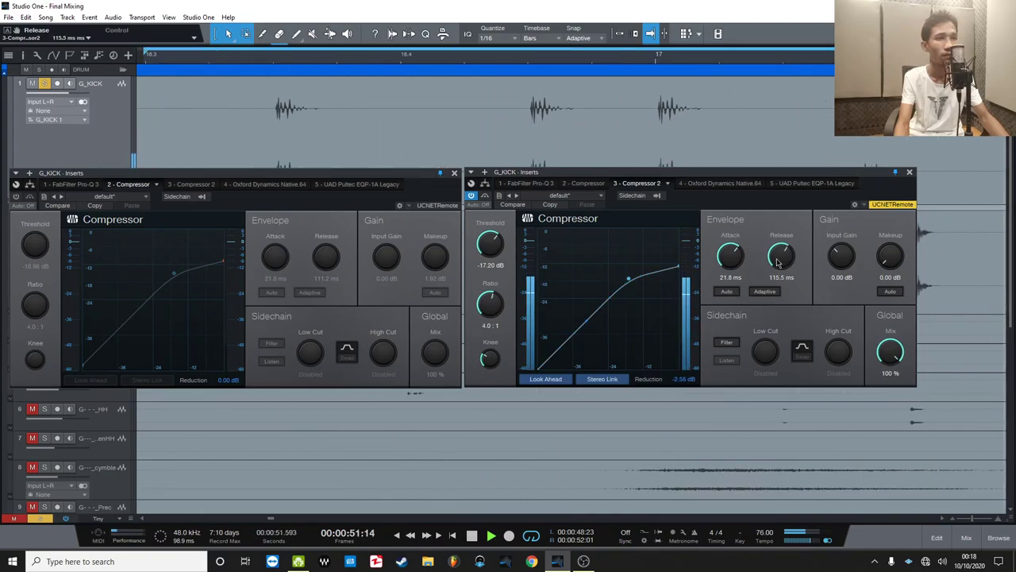
Compare the kick section with the second Compressor active, bypassed, and active again.
left_click_drag(571, 61, 577, 50)
key("space")
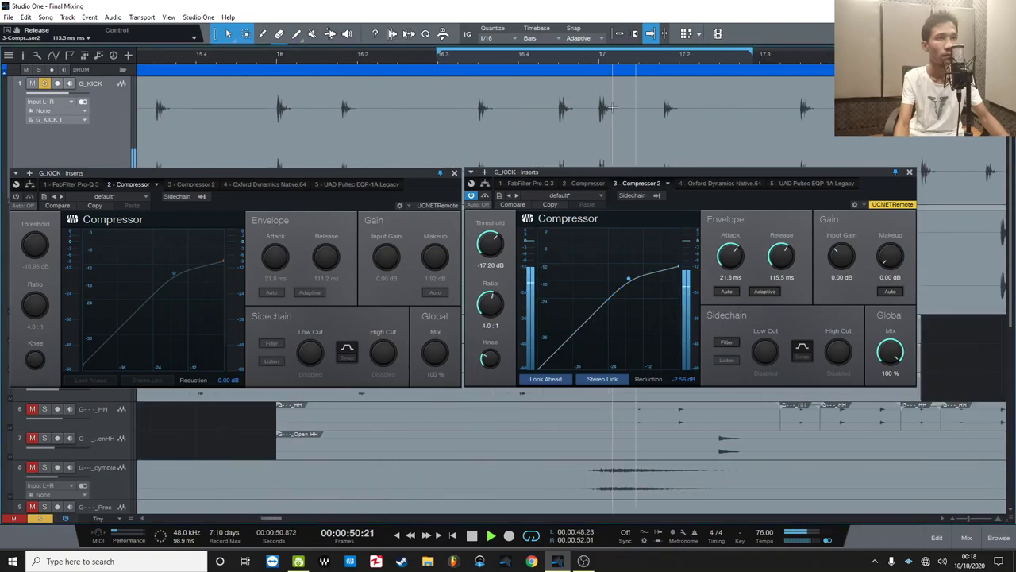
key("space")
left_click(485, 196)
key("space")
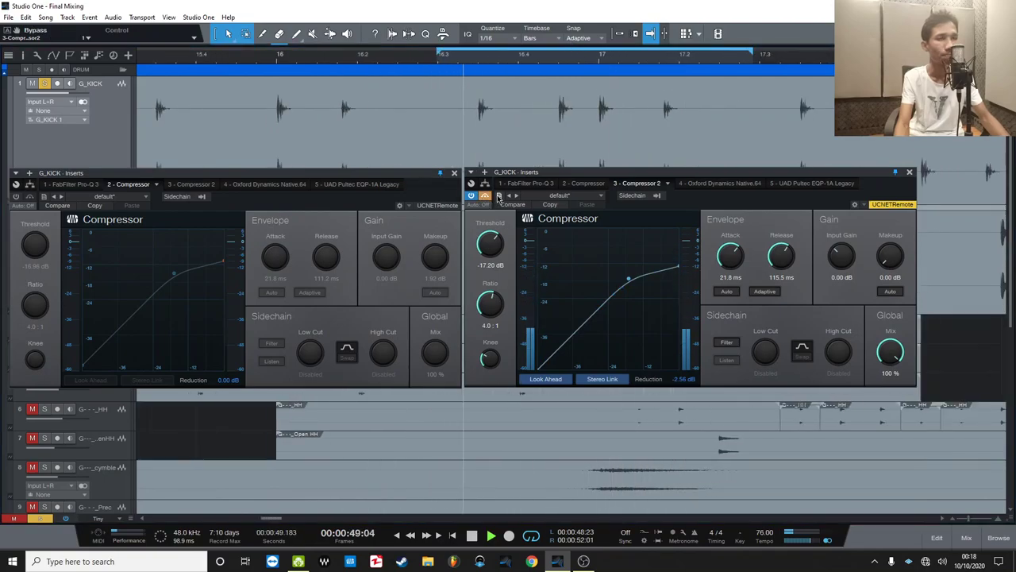
key("space")
left_click(485, 195)
key("space")
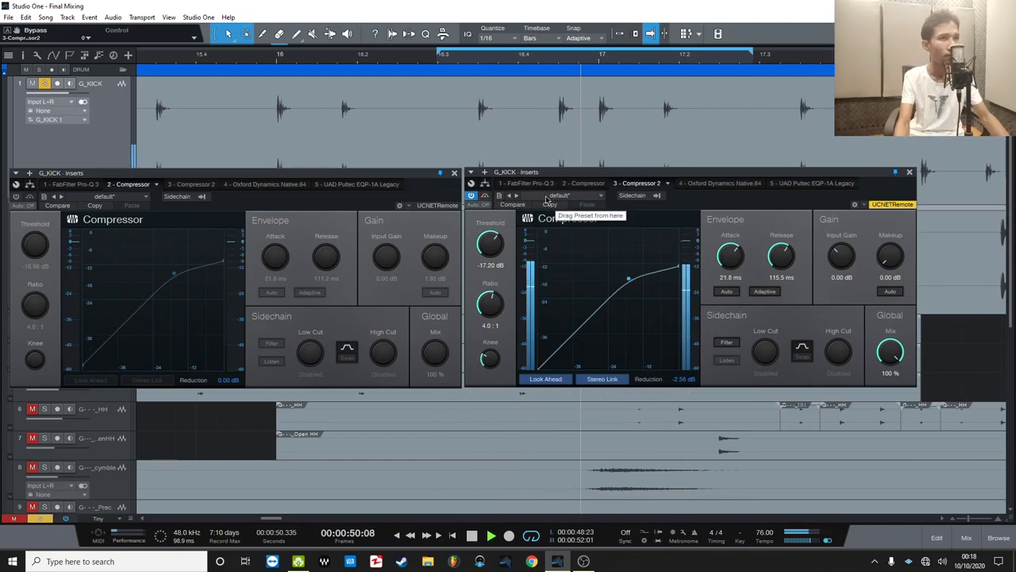
key("space")
Raise the second Compressor's makeup gain to 1.68 dB and play the kick section.
left_click_drag(893, 250, 894, 249)
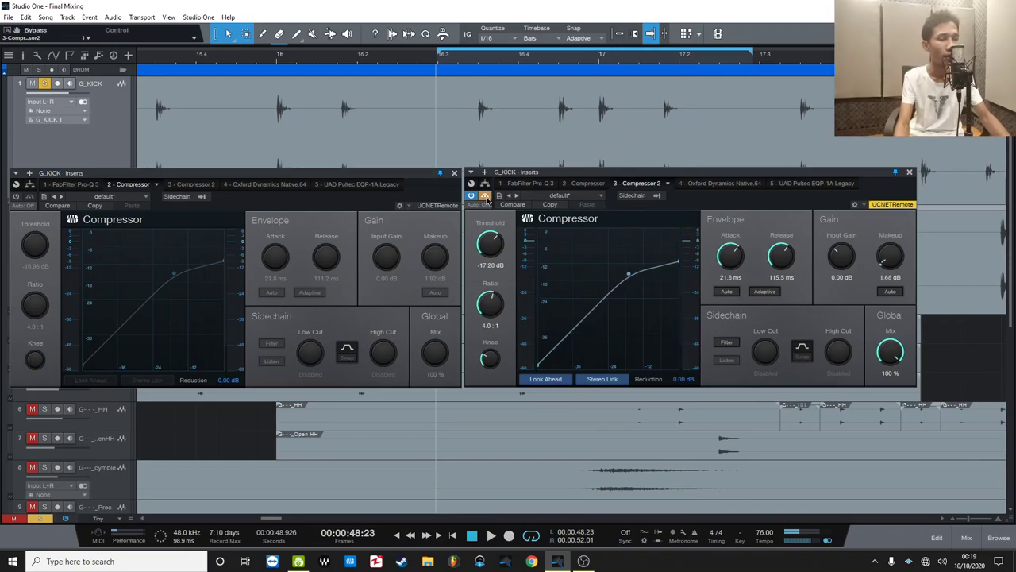
key("space")
key("space")
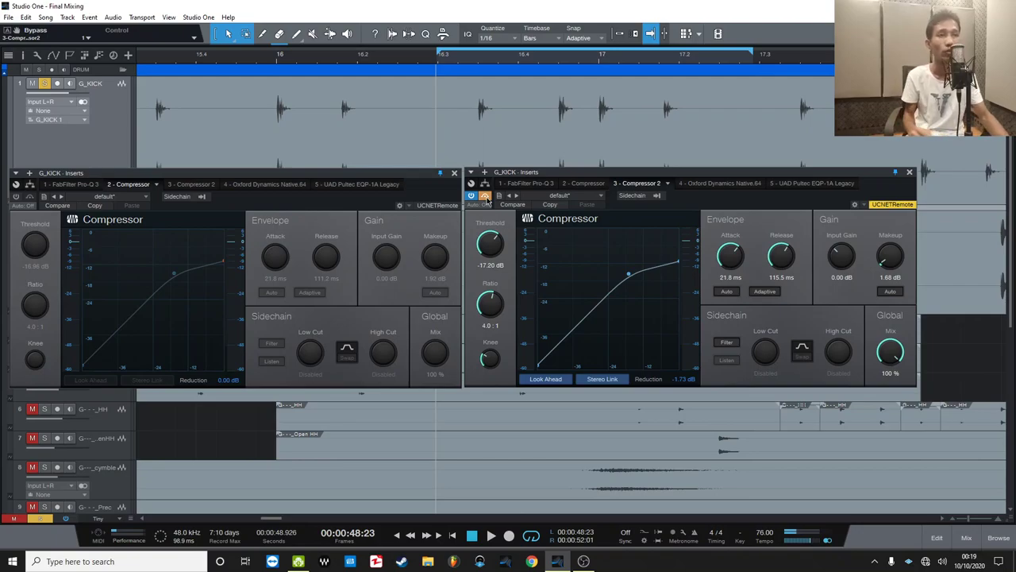
Compare the level-matched kick by toggling the second Compressor's bypass between playbacks, leaving the Compressor active.
left_click(485, 197)
key("space")
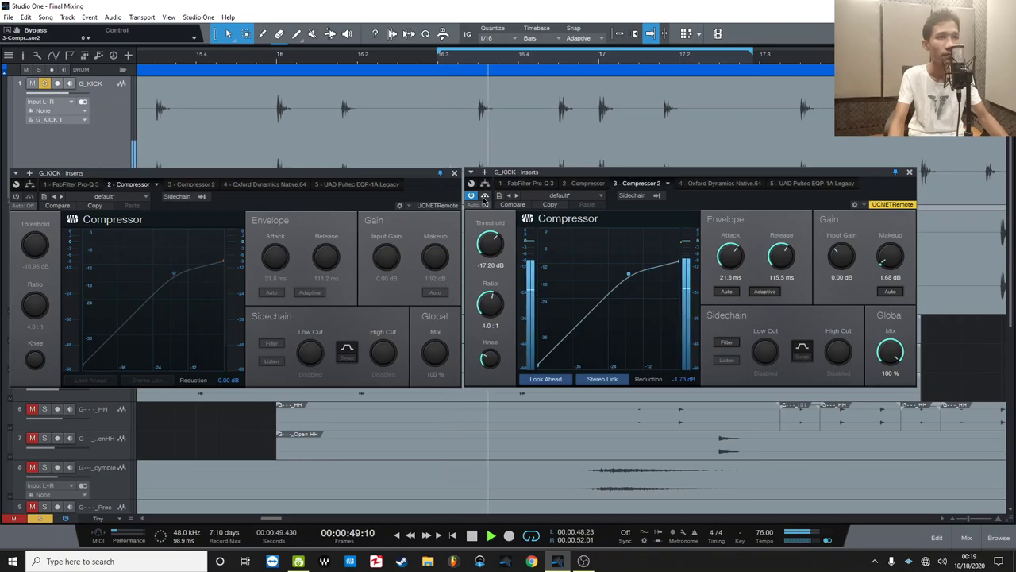
key("space")
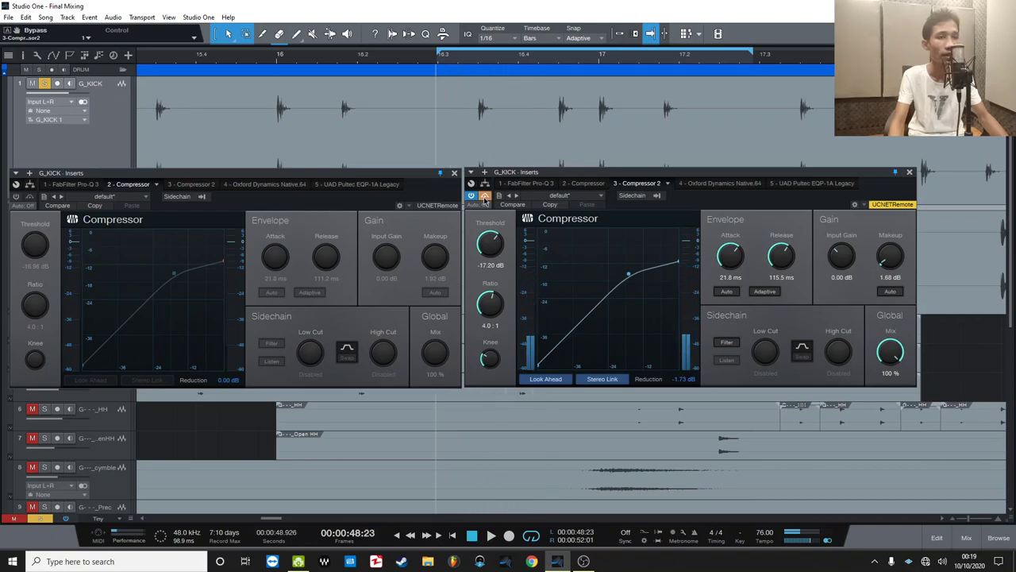
key("space")
left_click(485, 197)
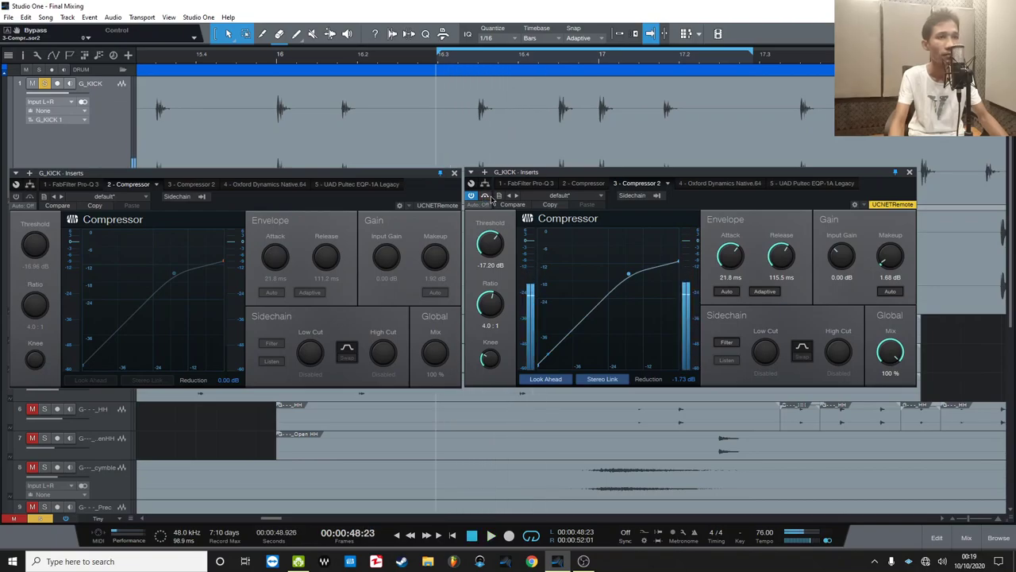
Raise the second Compressor's makeup gain to 1.92 dB and play the kick section.
key("space")
key("space")
key("space")
left_click(487, 197)
scroll(890, 254, "down", 2)
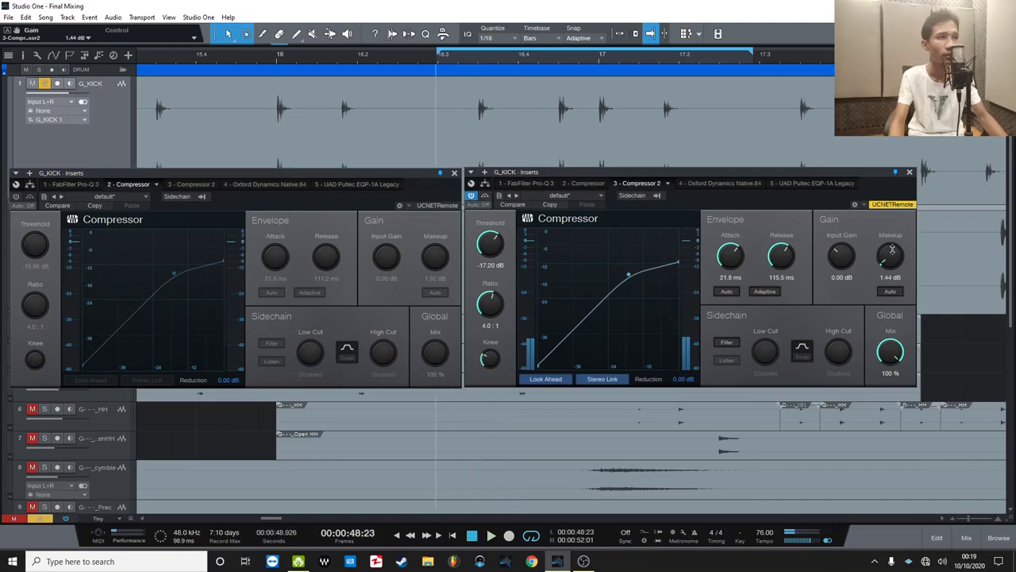
scroll(892, 250, "down", 2)
scroll(892, 250, "up", 8)
key("space")
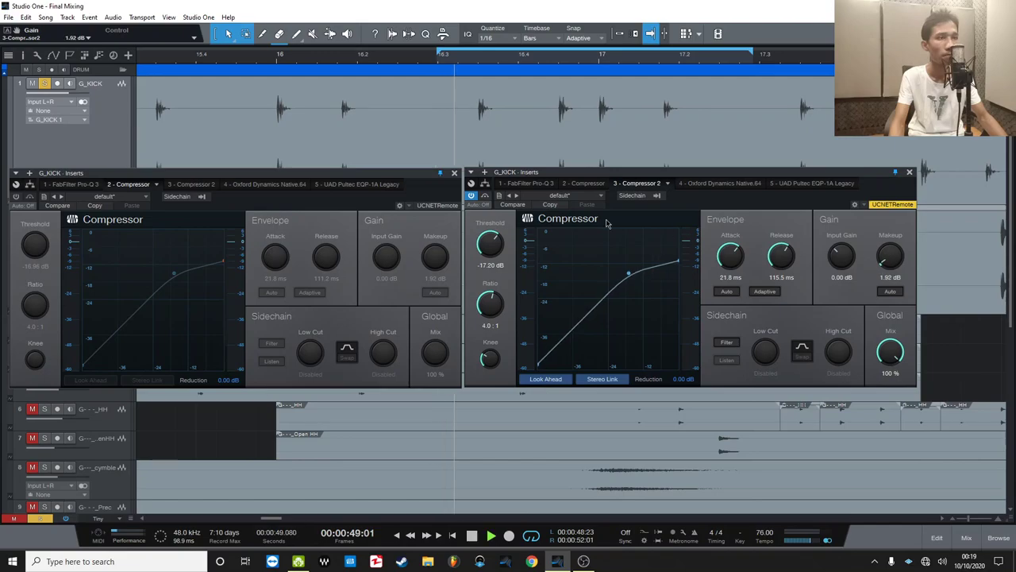
Compare the kick section with the second Compressor bypassed and active at the new makeup gain, leaving it active.
key("space")
left_click(484, 196)
key("space")
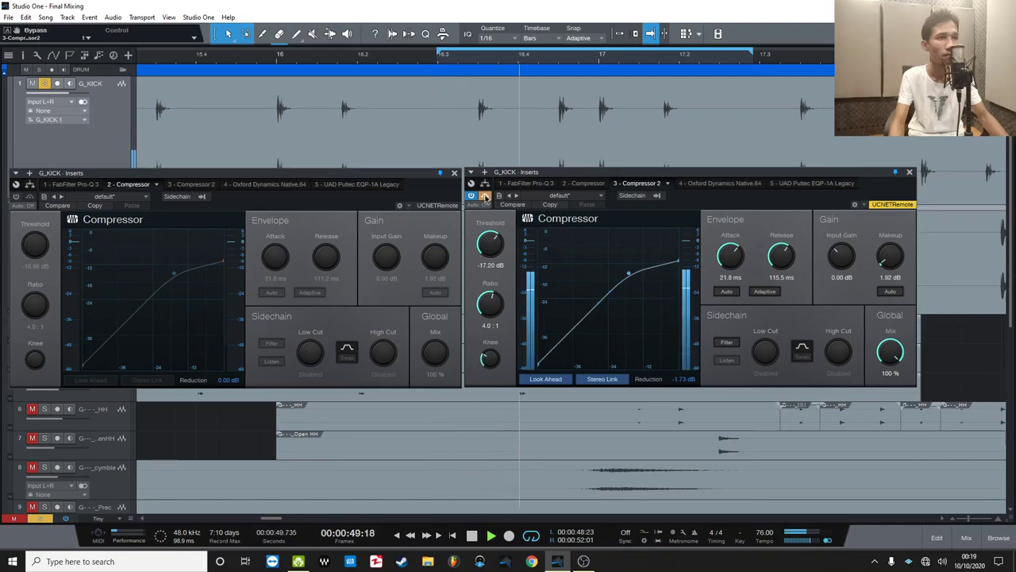
key("space")
key("space")
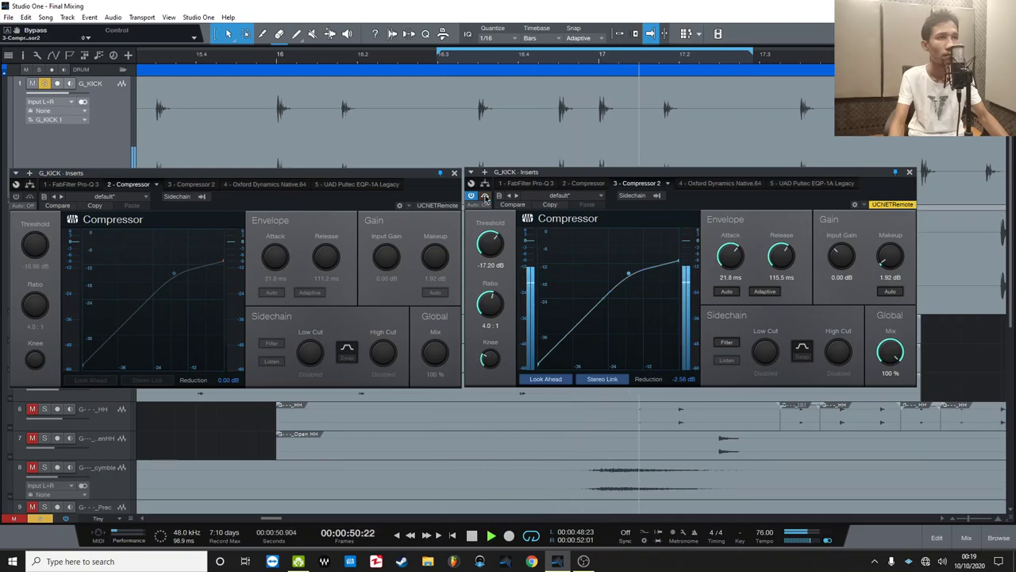
key("space")
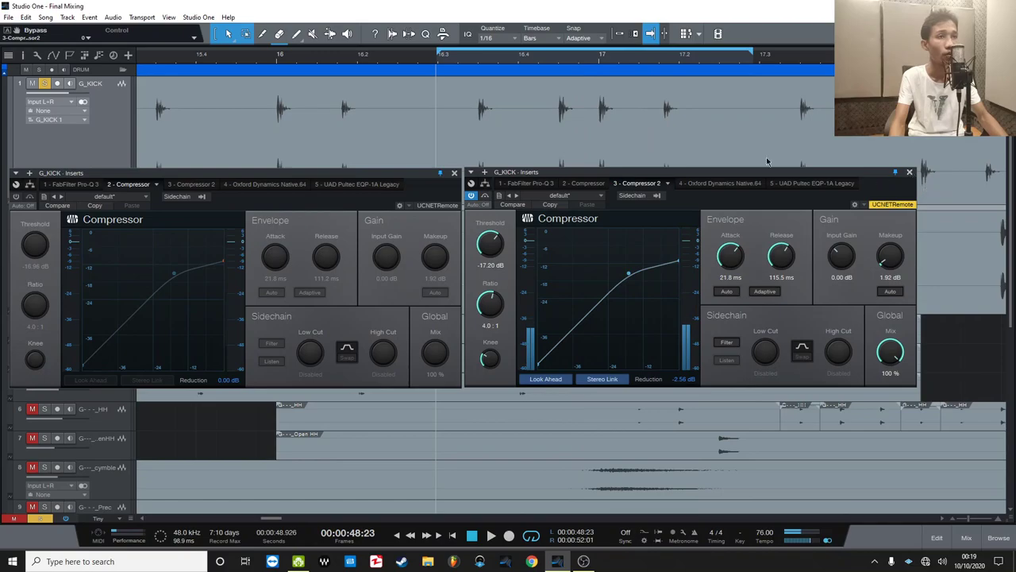
Reset the second Compressor's reduction readout and mark the quieter kick hit just before bar position 17.2.
left_click(655, 56)
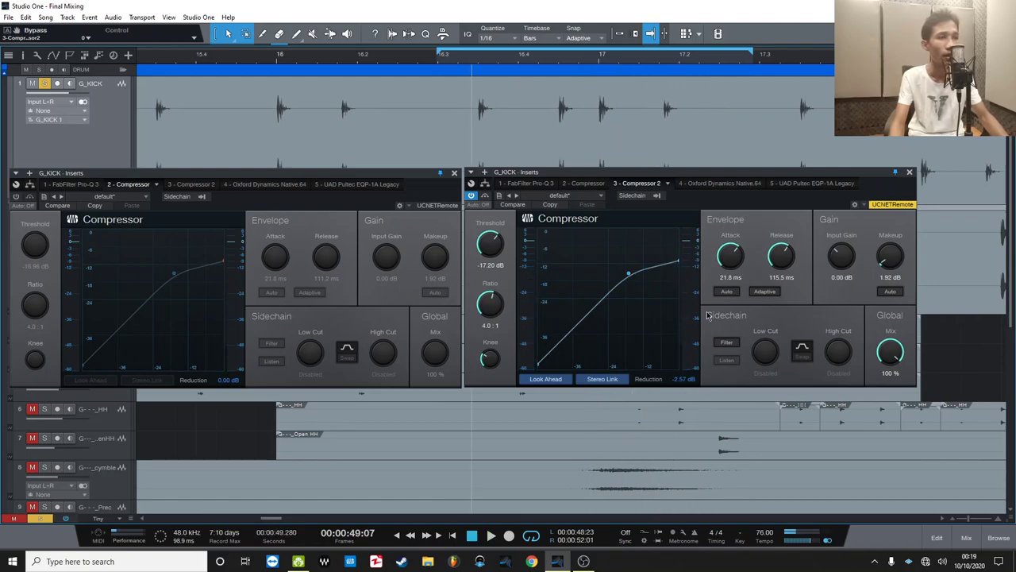
left_click(681, 381)
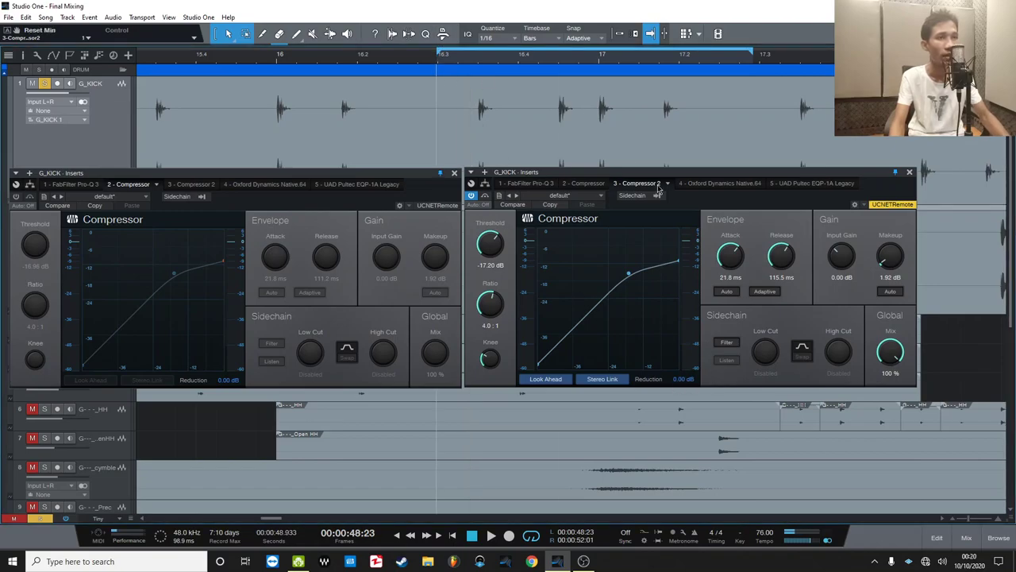
left_click_drag(464, 107, 655, 110)
left_click_drag(467, 111, 708, 111)
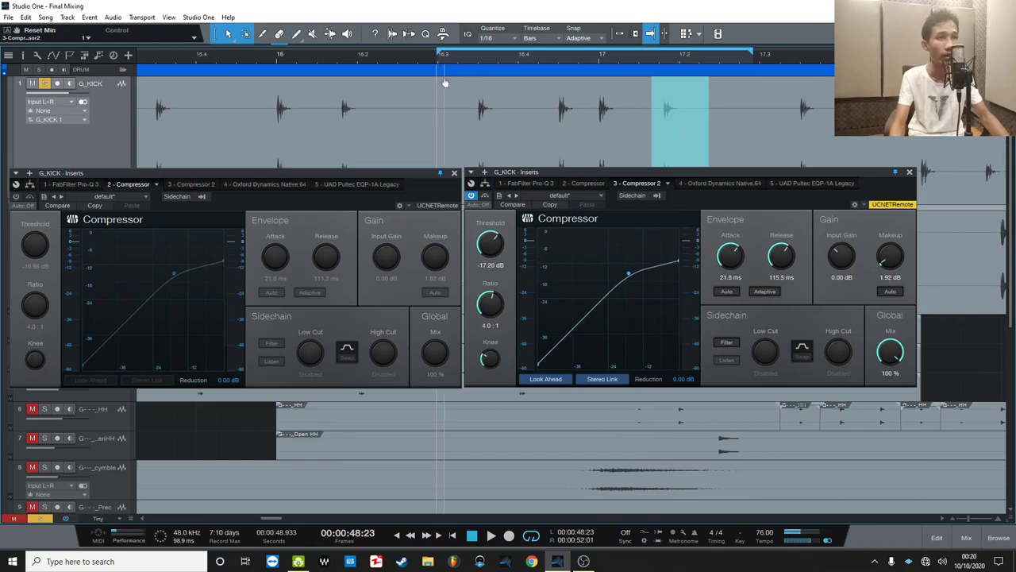
left_click(634, 131)
left_click_drag(661, 108, 677, 125)
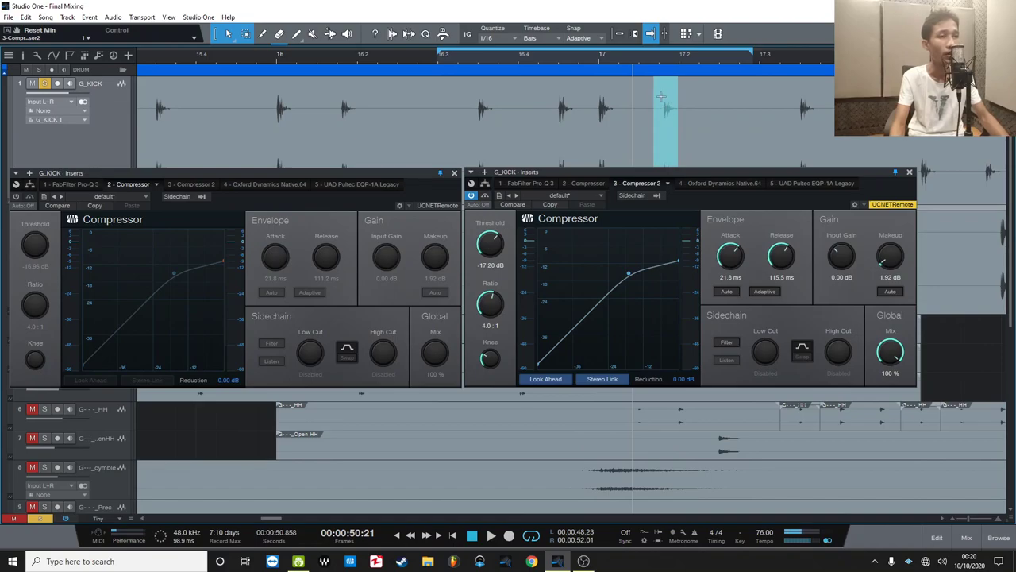
Play from bar position 16.3 and examine the second Compressor's output level on the first kick hit, marking that hit.
left_click_drag(546, 109, 448, 128)
left_click(469, 108)
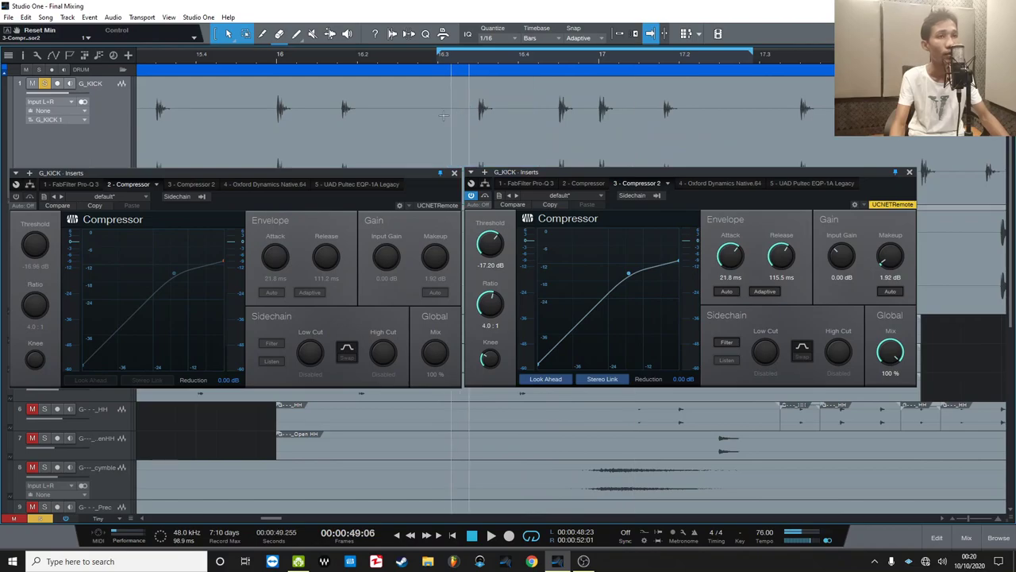
key("space")
key("space")
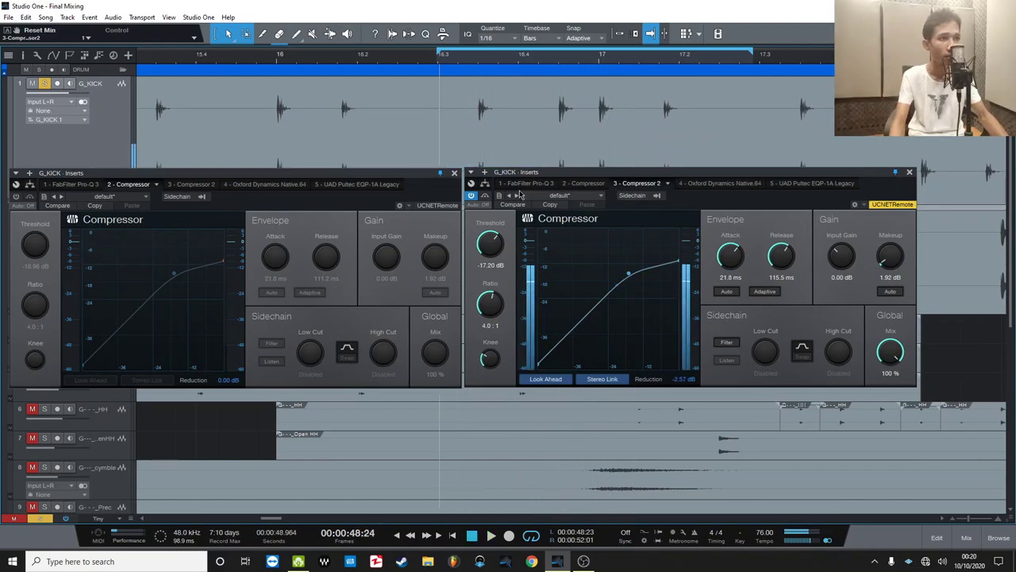
left_click_drag(474, 111, 485, 119)
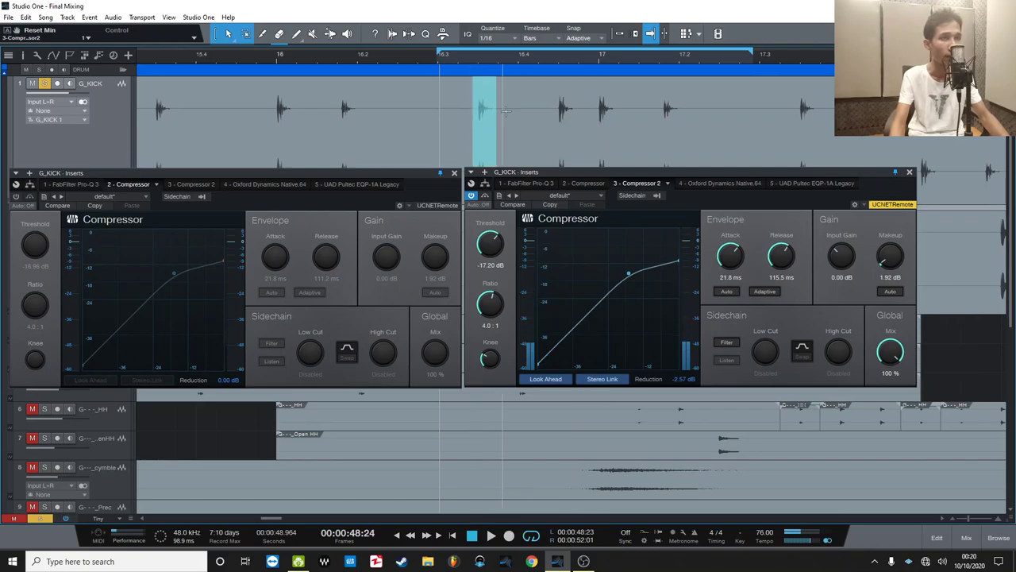
key("space")
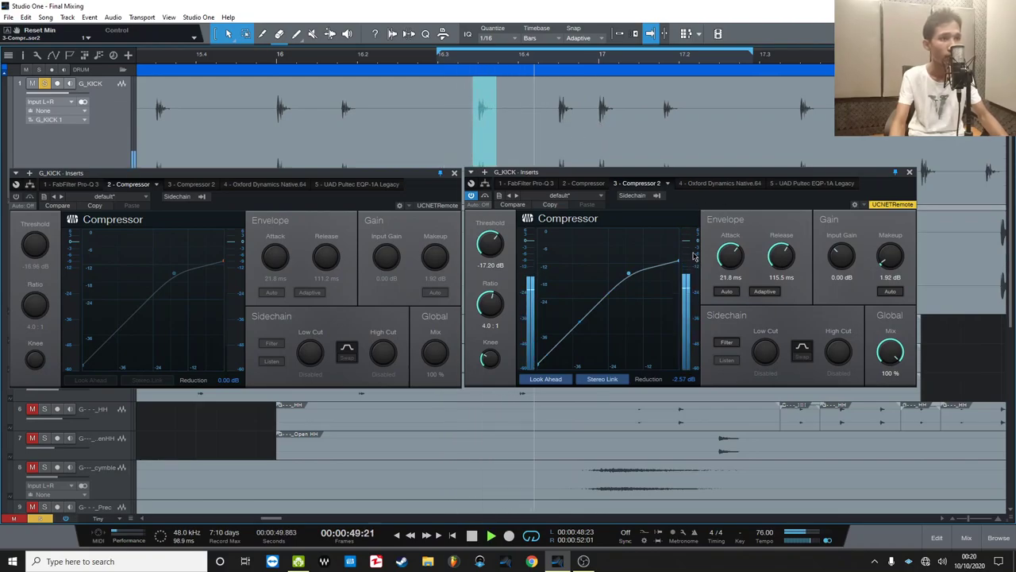
key("space")
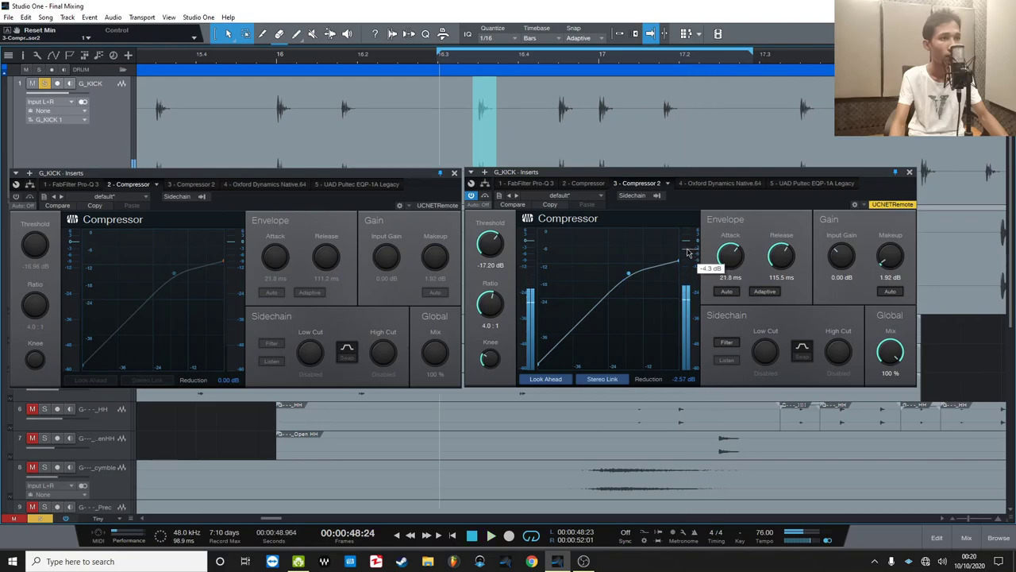
Mark the two louder kick hits around bar 17 and play the section to read the Compressor's gain reduction on them.
left_click_drag(553, 108, 611, 112)
left_click_drag(465, 111, 615, 117)
key("space")
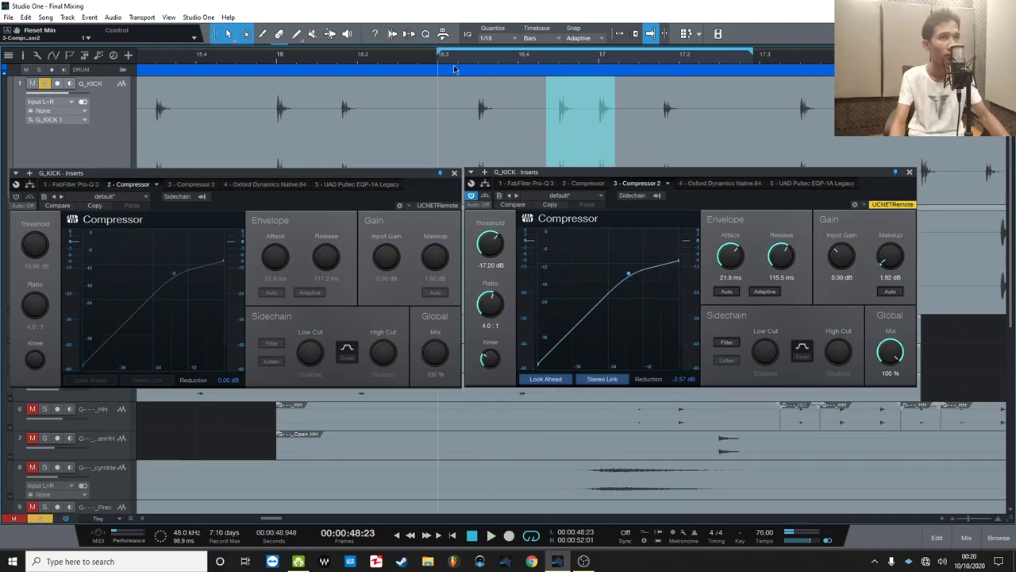
key("space")
key("space")
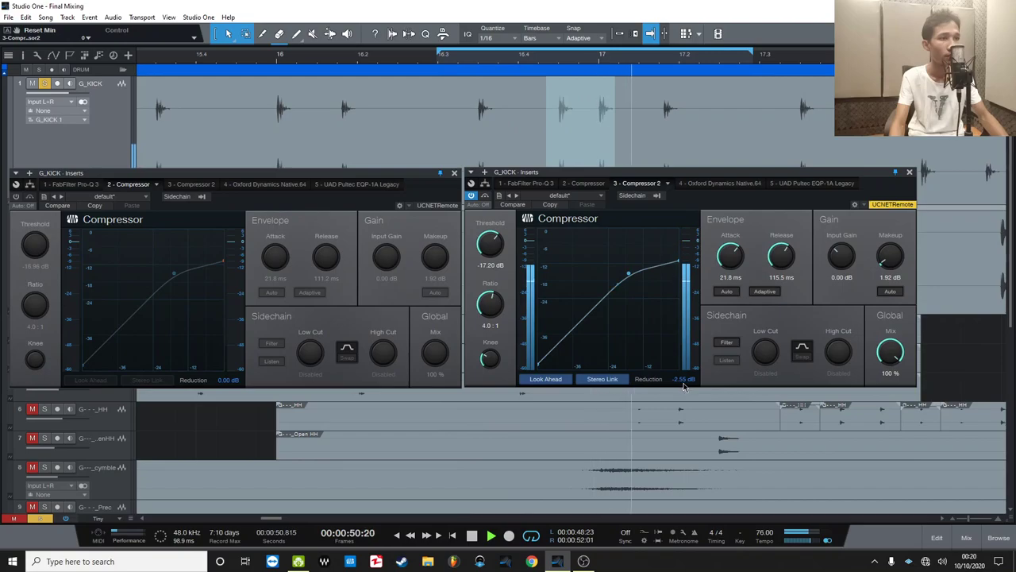
key("space")
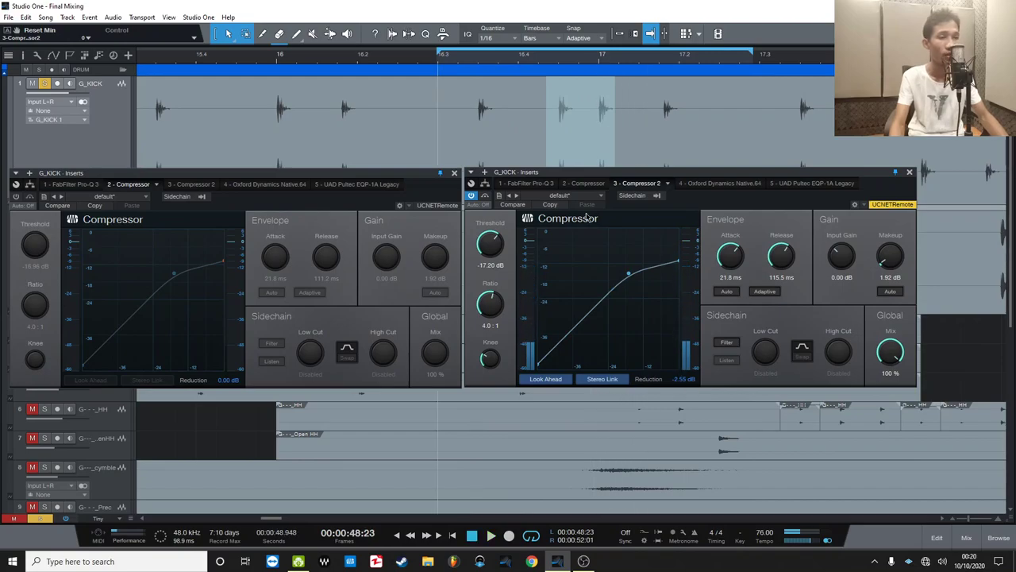
Play the kick hit just before bar position 17.2 and read the Compressor's gain reduction on it.
left_click(658, 101)
key("space")
key("space")
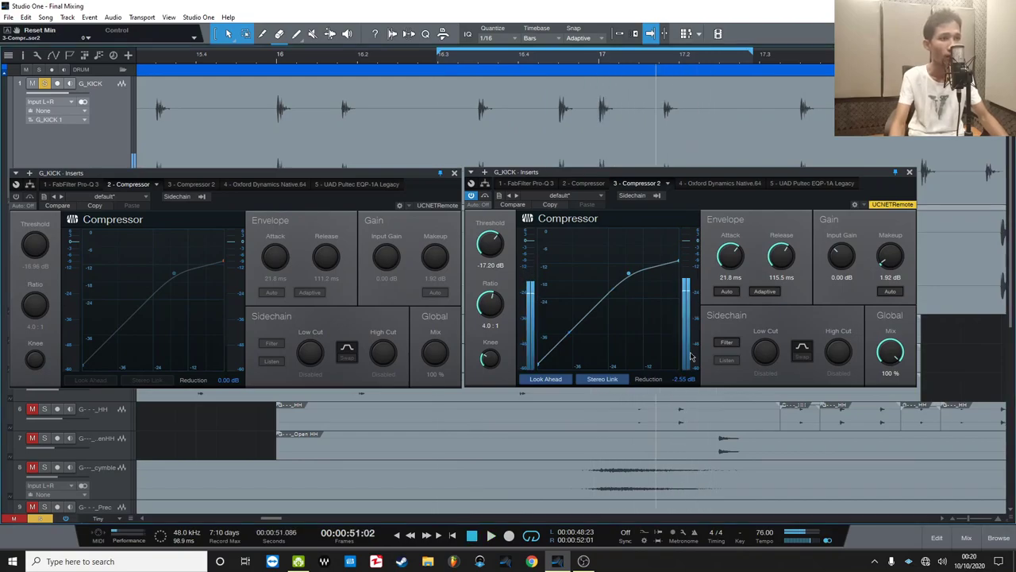
key("space")
key("space")
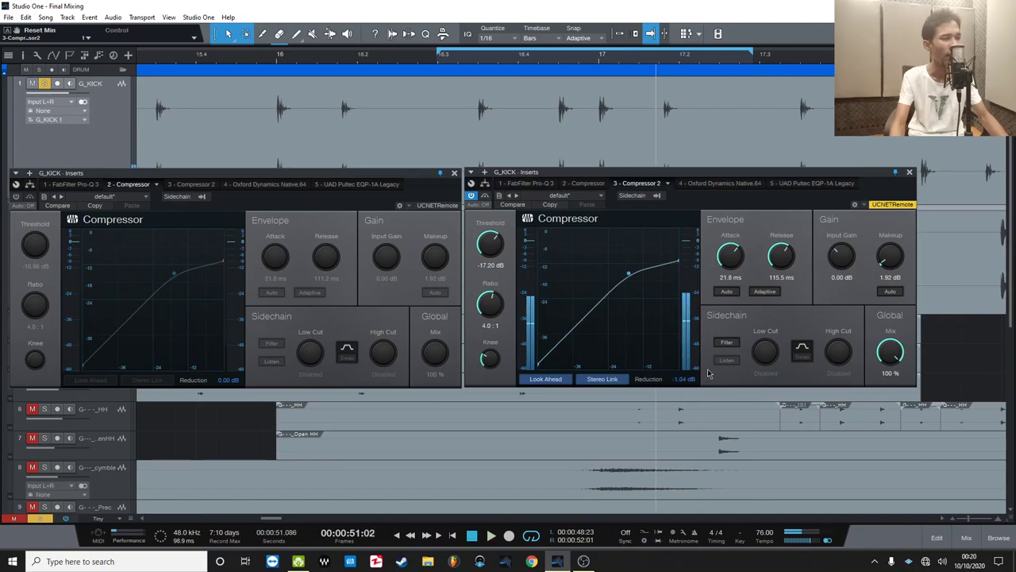
Close both Compressor windows, then reactivate the original Compressor and remove Compressor 2 on the G_KICK mixer channel.
left_click(909, 172)
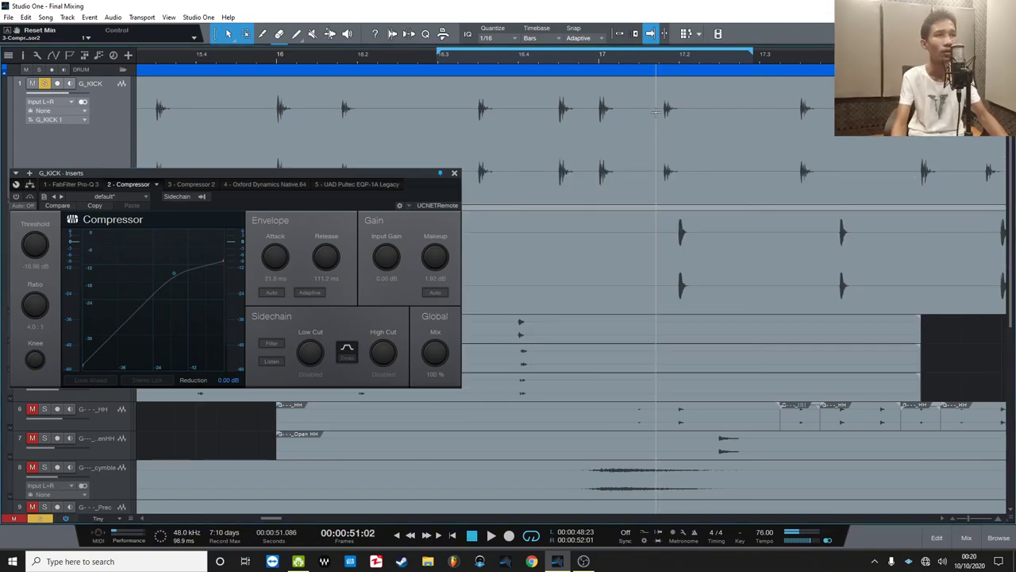
key("space")
left_click_drag(684, 44, 679, 50)
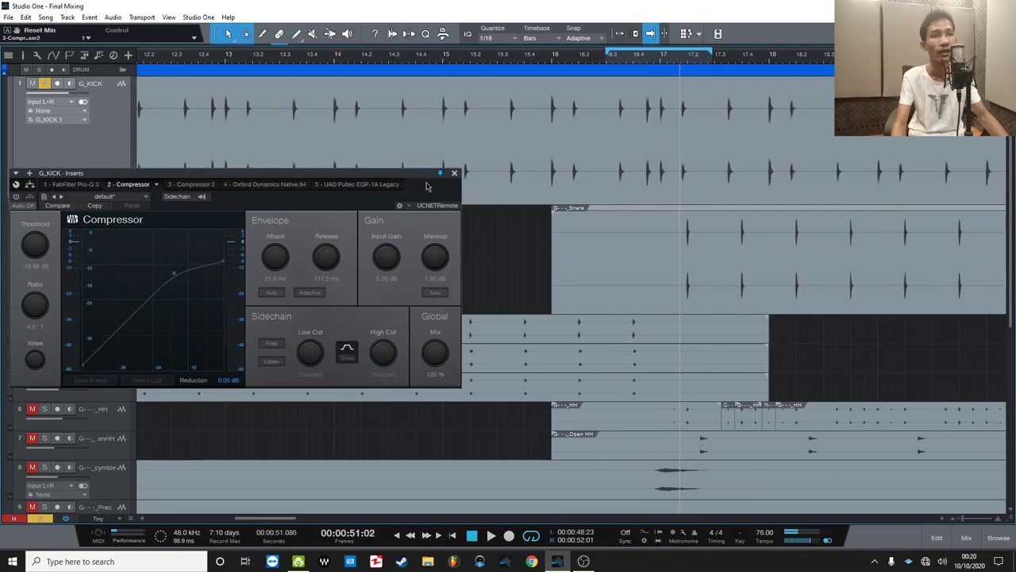
left_click(972, 542)
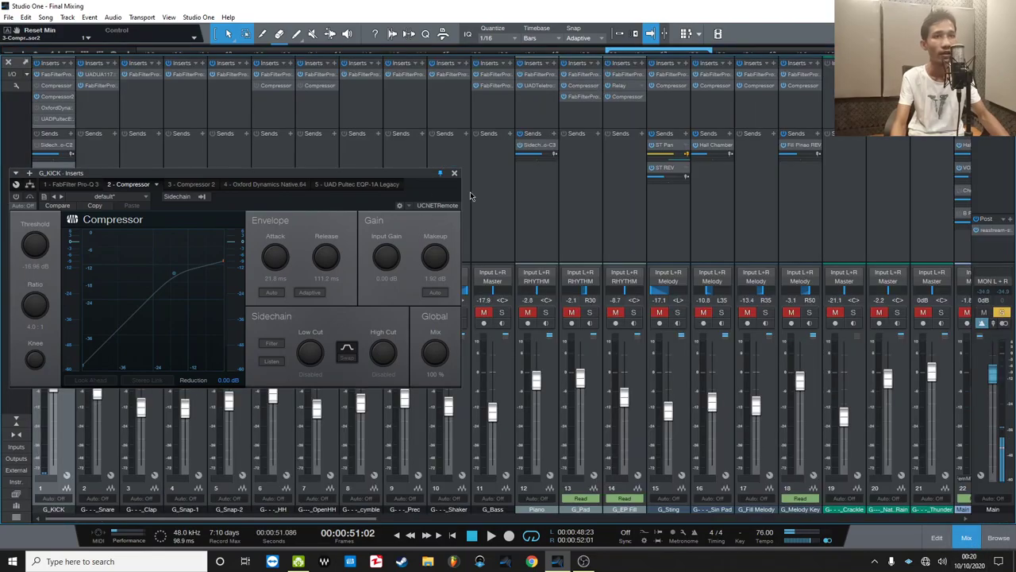
left_click(454, 174)
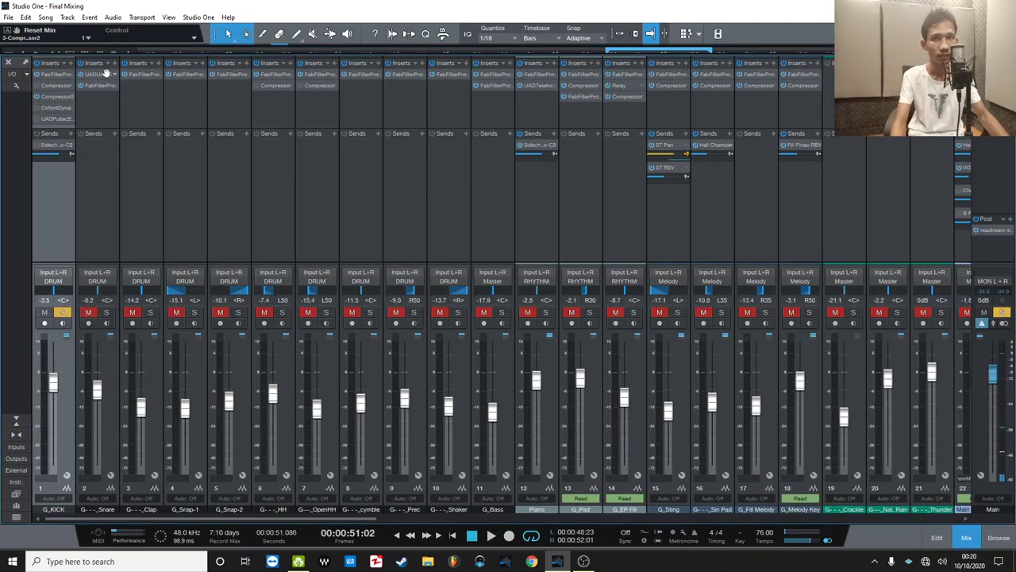
right_click(53, 97)
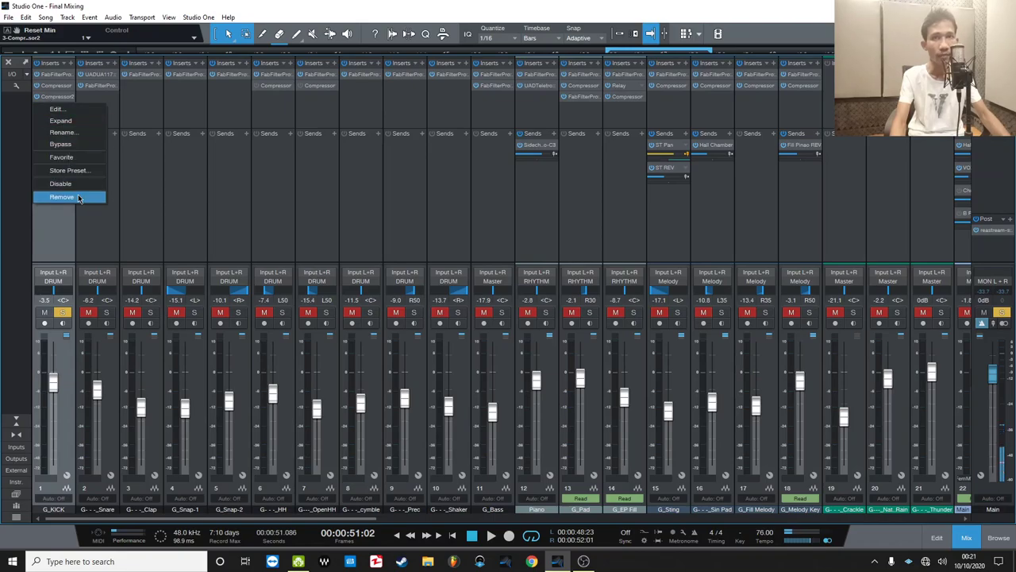
left_click(68, 197)
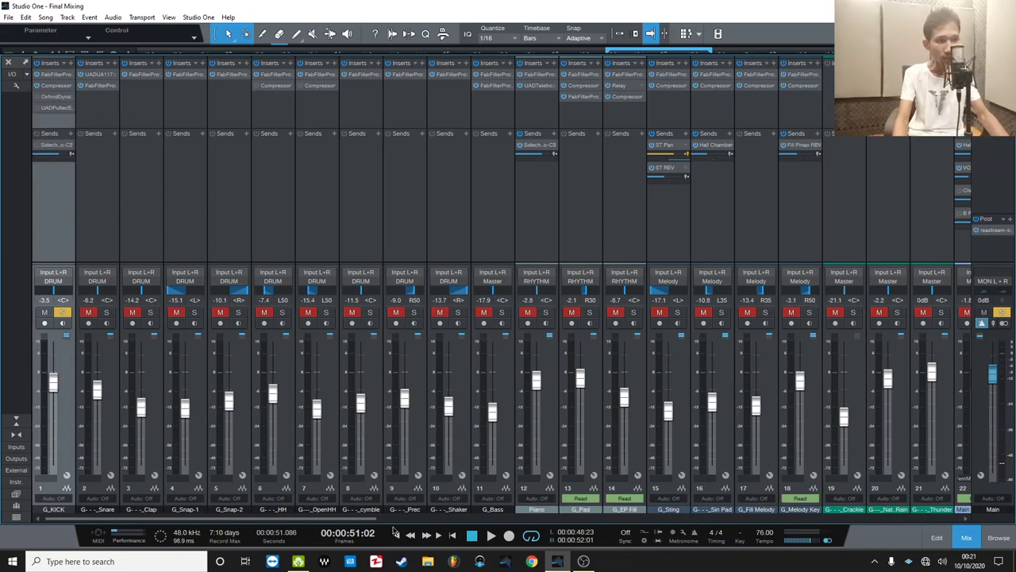
Mute the Voice OVER channel temporarily, unmute it and return to the drum channels.
left_click_drag(375, 517, 677, 520)
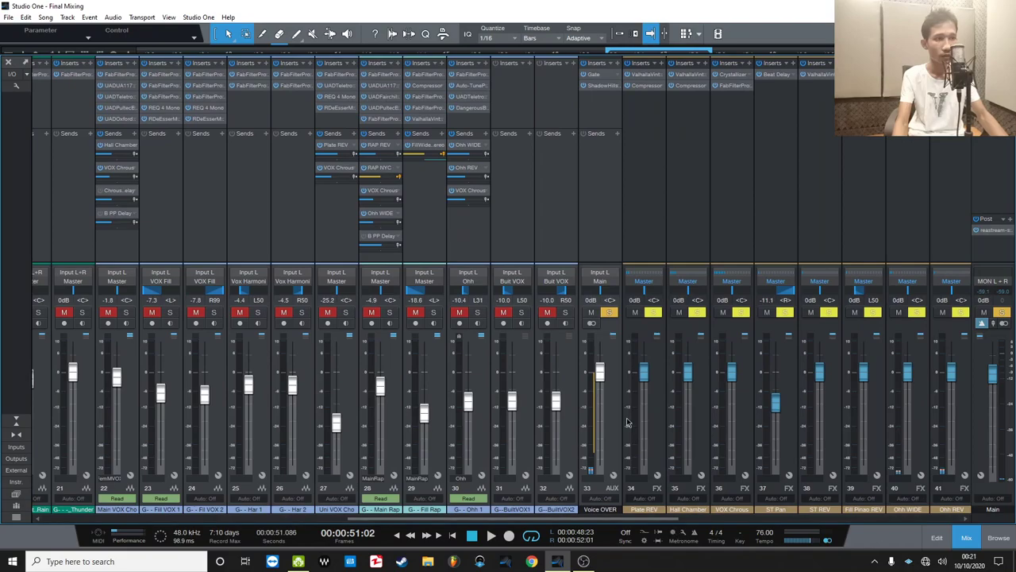
left_click(591, 312)
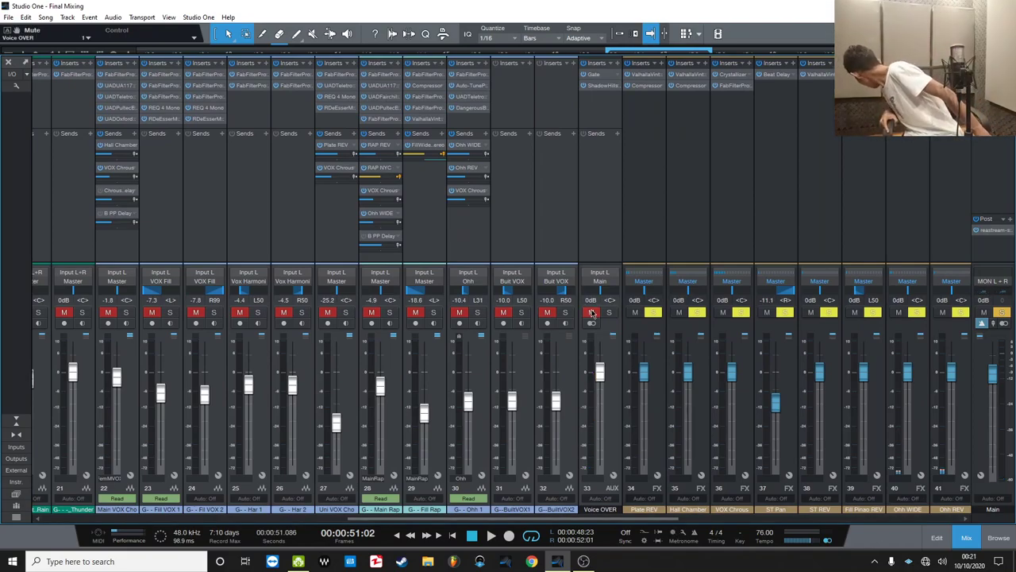
left_click(591, 312)
left_click_drag(621, 522, 236, 512)
Go through the clap and snap channels, select the HH channel and activate its Compressor insert.
left_click(143, 110)
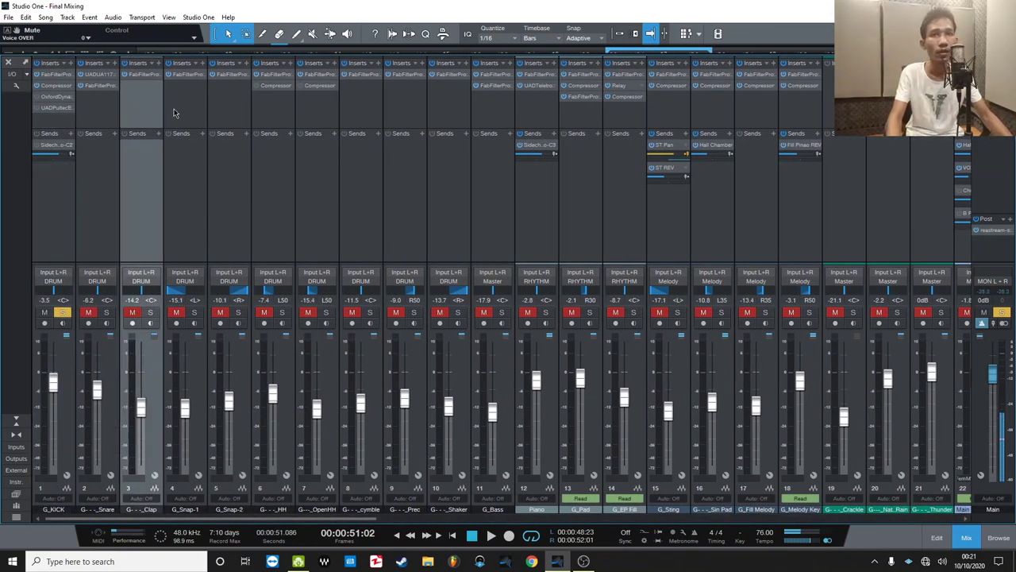
left_click(231, 109, "shift")
left_click(265, 112)
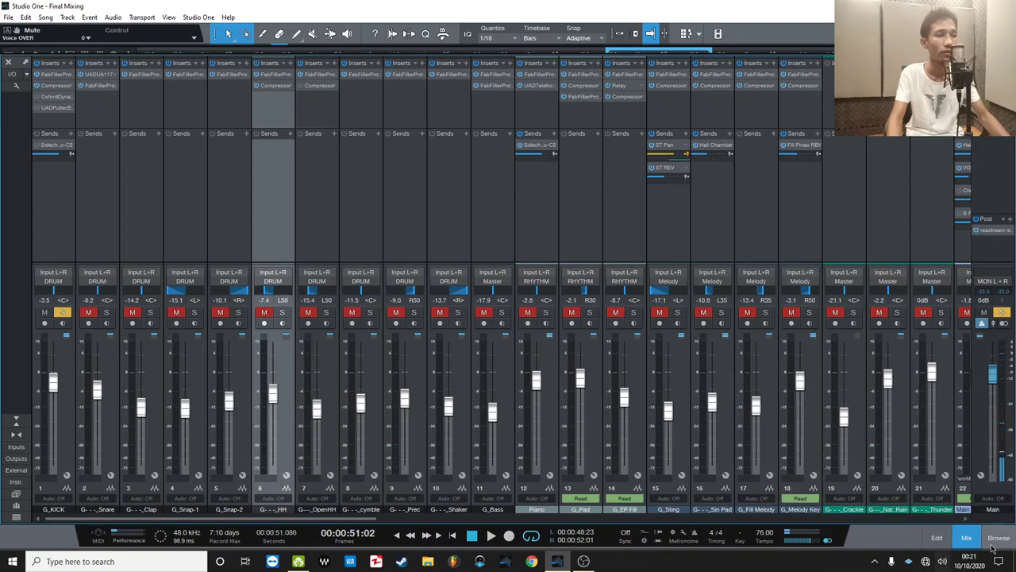
Solo the HH track in the arrangement, increase its height and place the playhead between bar positions 18.3 and 18.4.
left_click(966, 537)
scroll(202, 382, "down", 3)
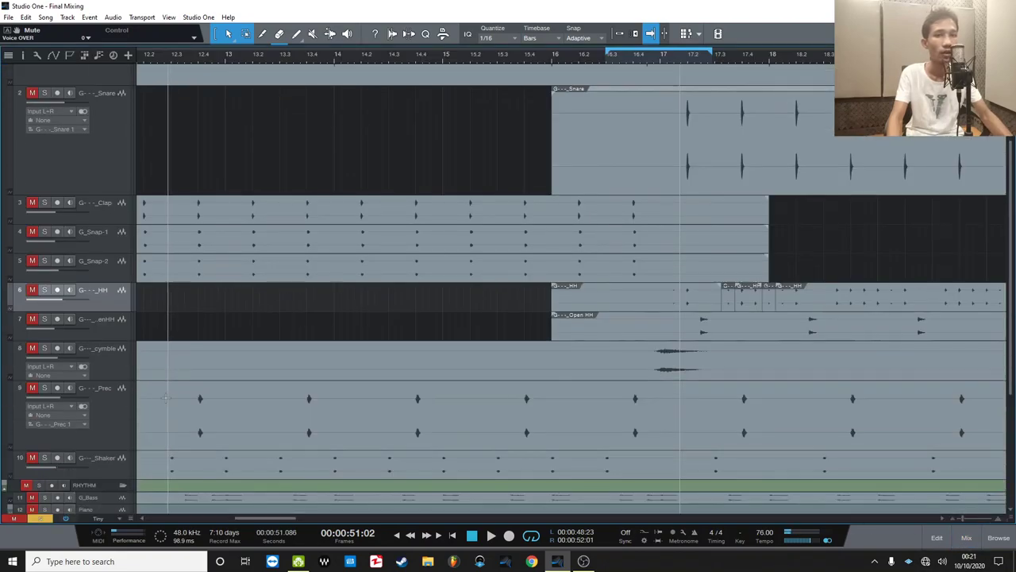
left_click_drag(832, 56, 599, 80)
left_click(589, 65)
left_click_drag(109, 312, 109, 364)
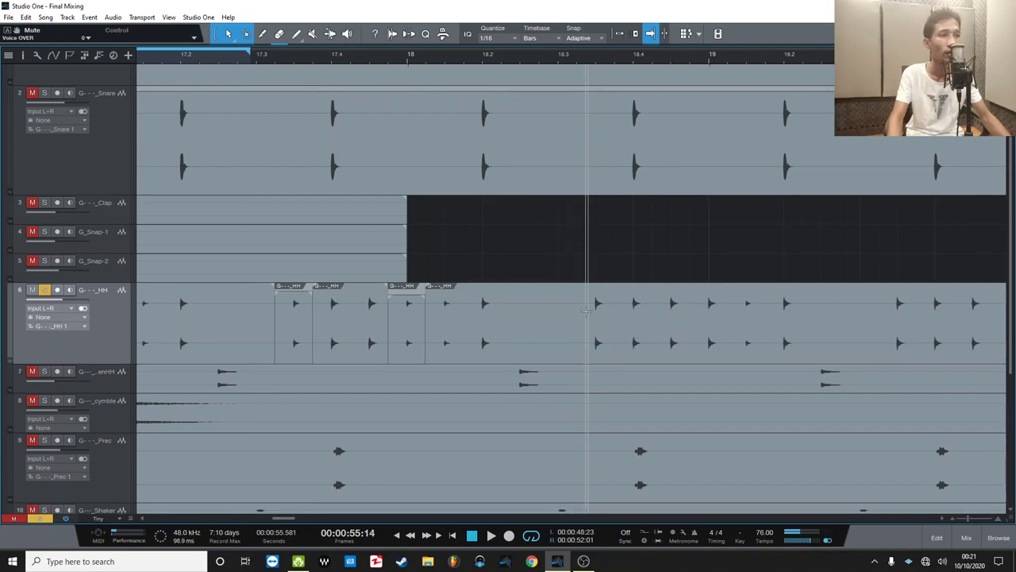
Play the soloed hi-hat hits following bar position 18.3 together with the kick.
left_click_drag(667, 62, 429, 70)
key("space")
key("space")
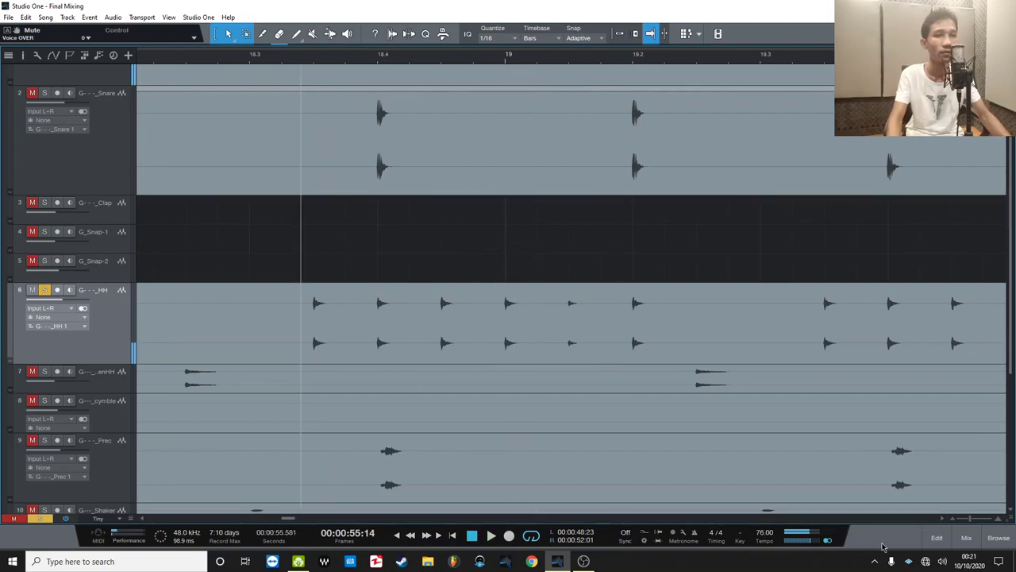
key("space")
View the HH channel's FabFilter Pro-Q during playback, stop playback and close the plug-in window.
left_click(966, 538)
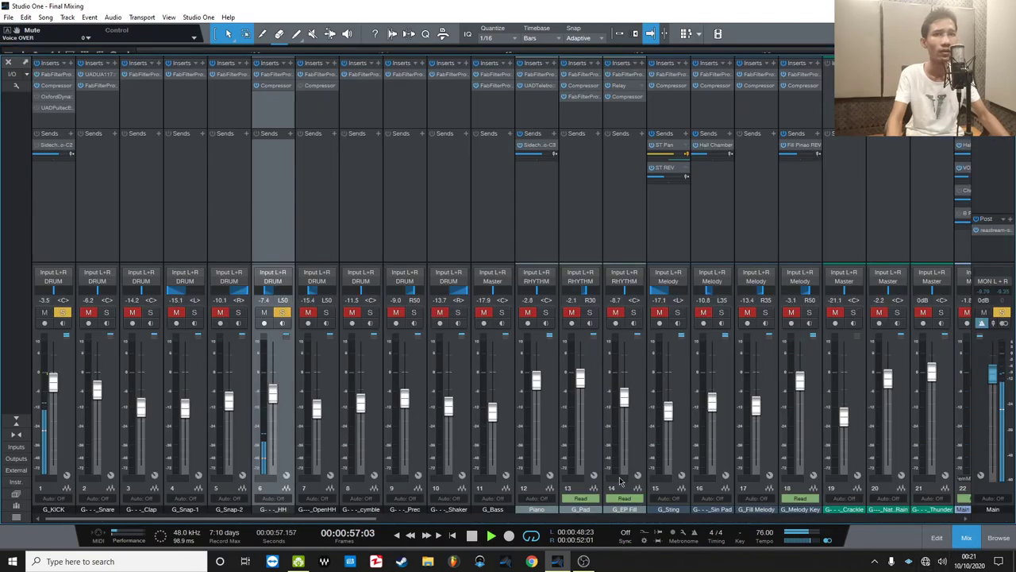
left_click(269, 76)
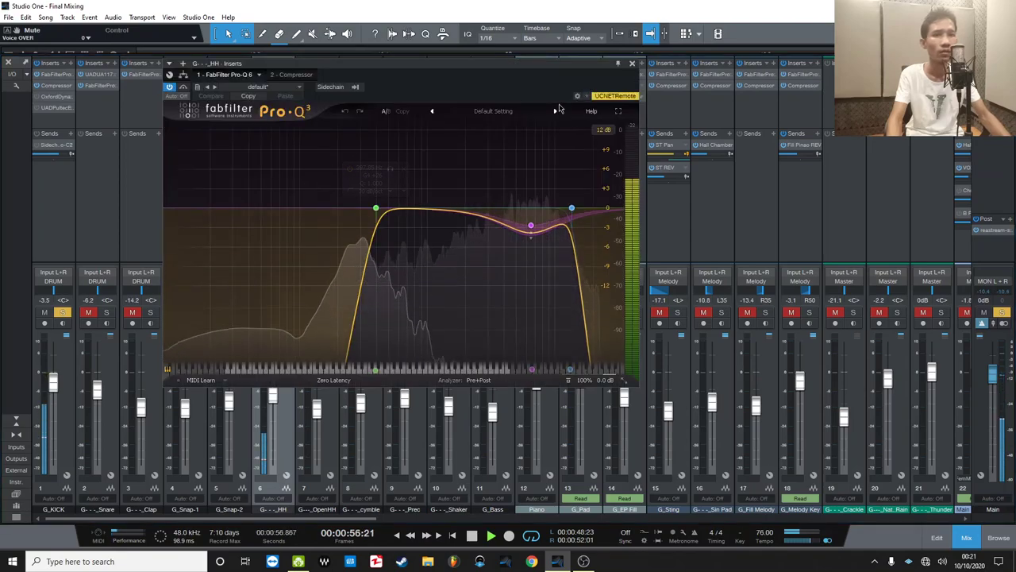
key("space")
left_click(632, 64)
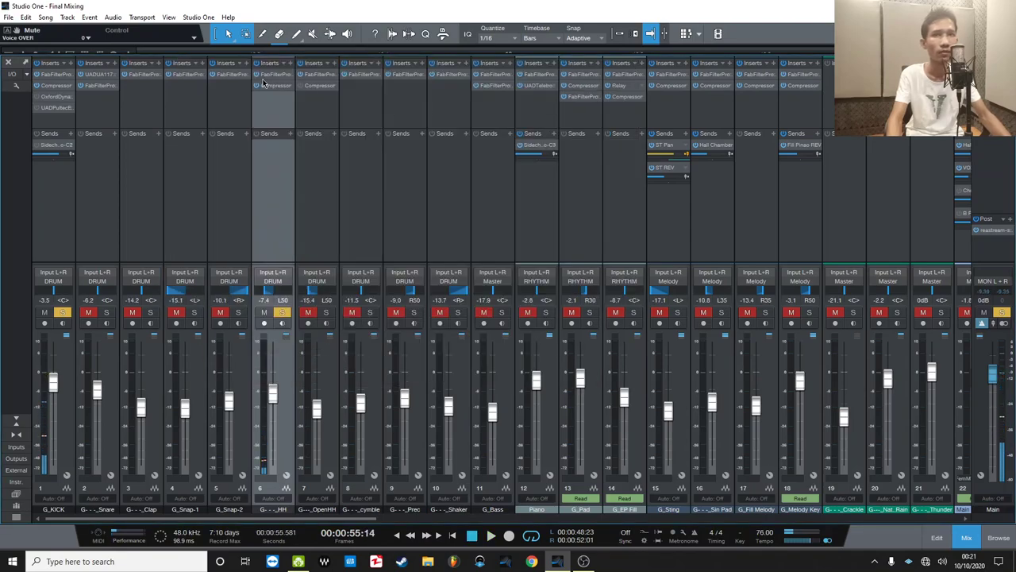
Play the hi-hat and compare its sound with the HH channel's FabFilter Pro-Q bypassed and active, viewing its low-cut band.
key("space")
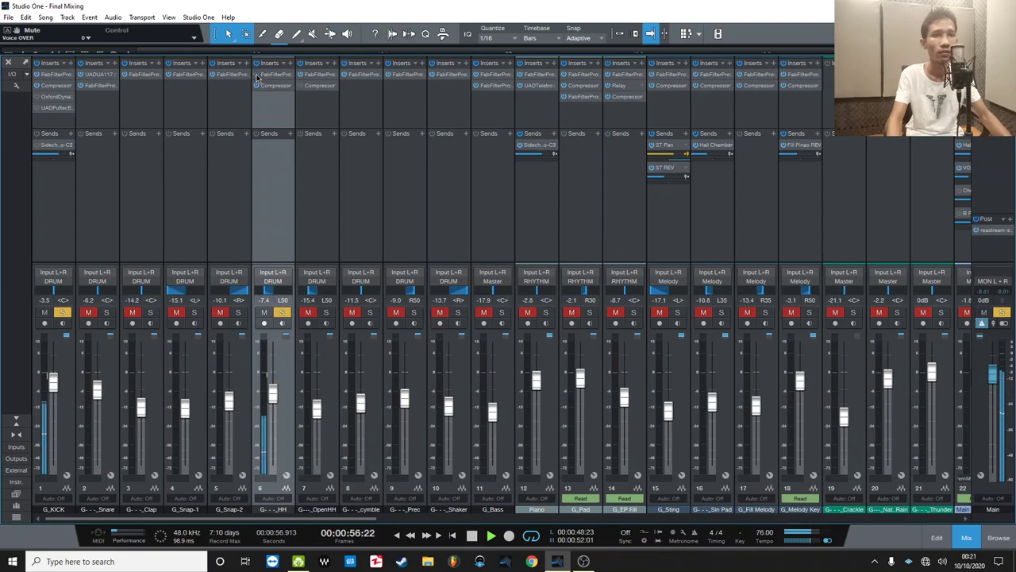
left_click(277, 77)
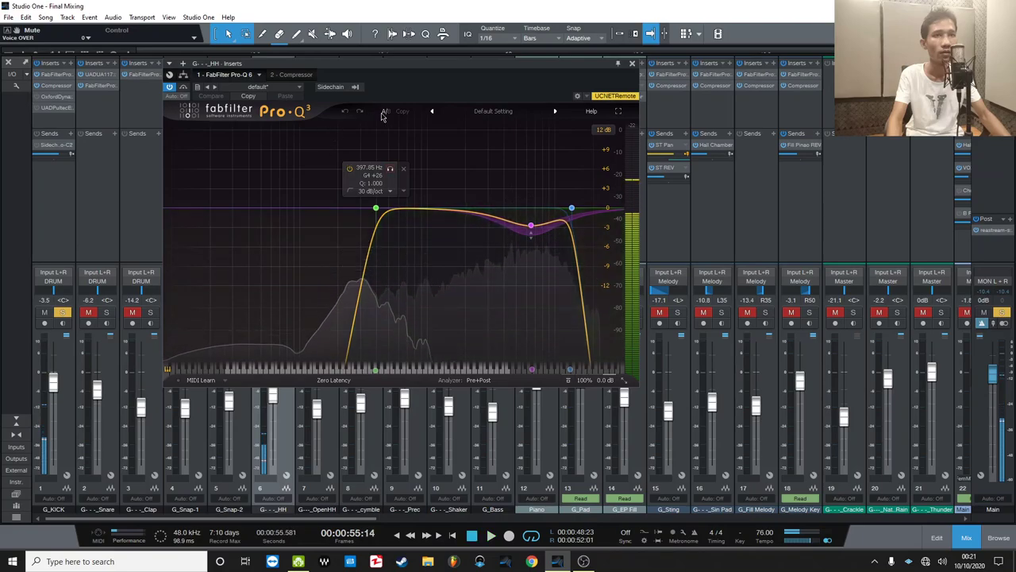
key("space")
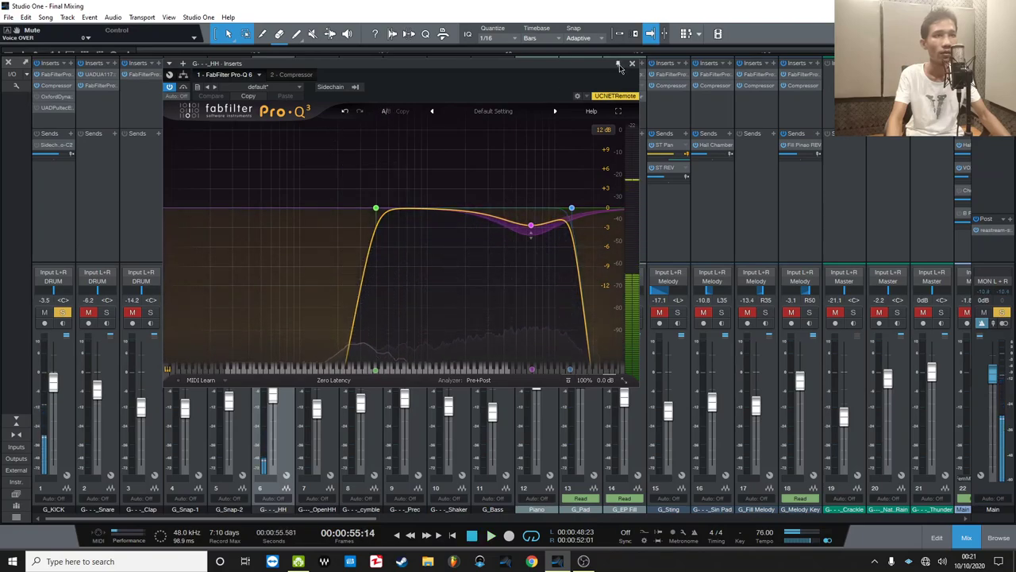
mouse_move(375, 208)
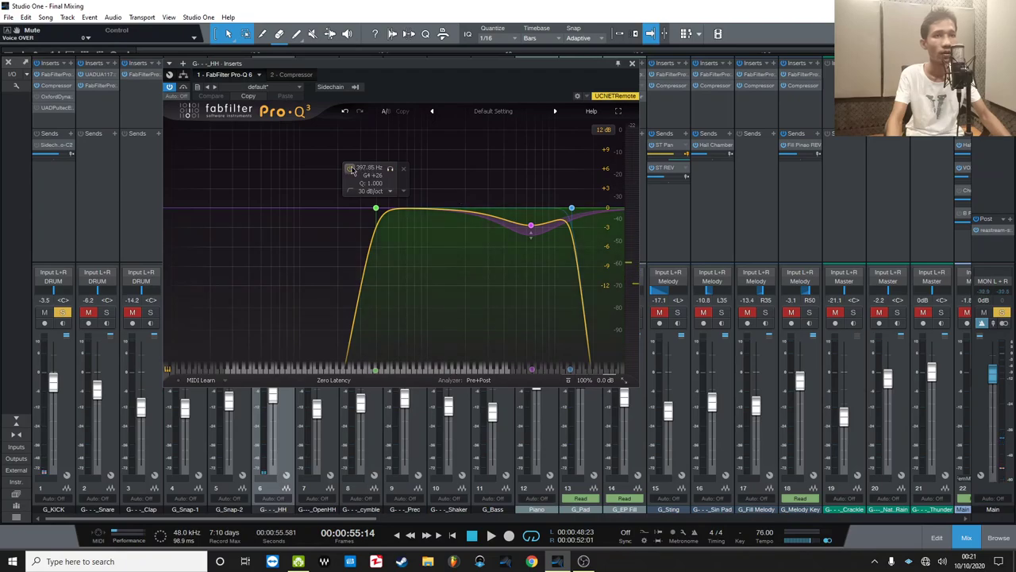
left_click(633, 63)
key("space")
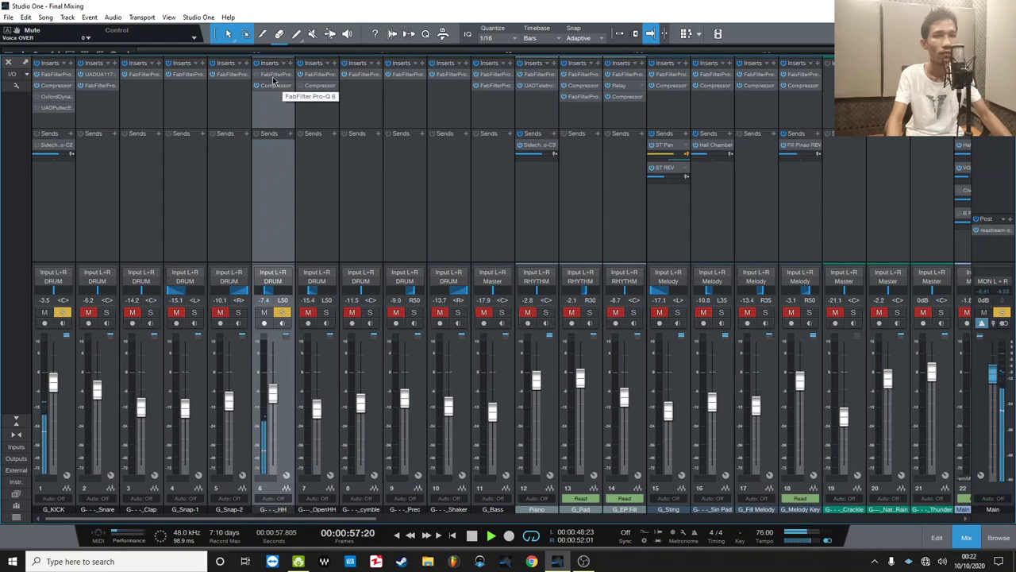
key("space")
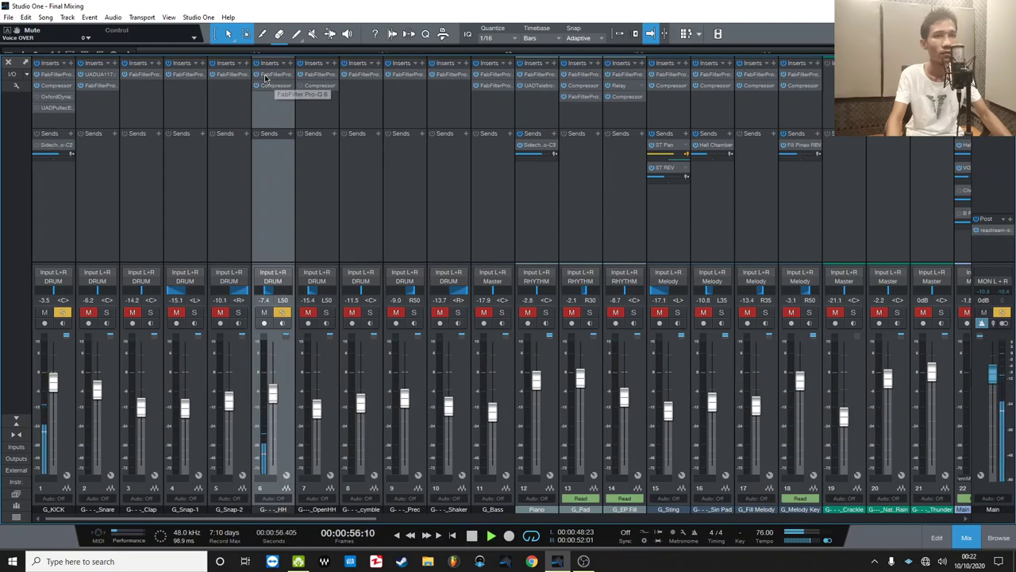
Load the Default Setting preset in the HH channel's Pro-Q and add a low-cut band.
left_click(266, 78)
left_click(498, 112)
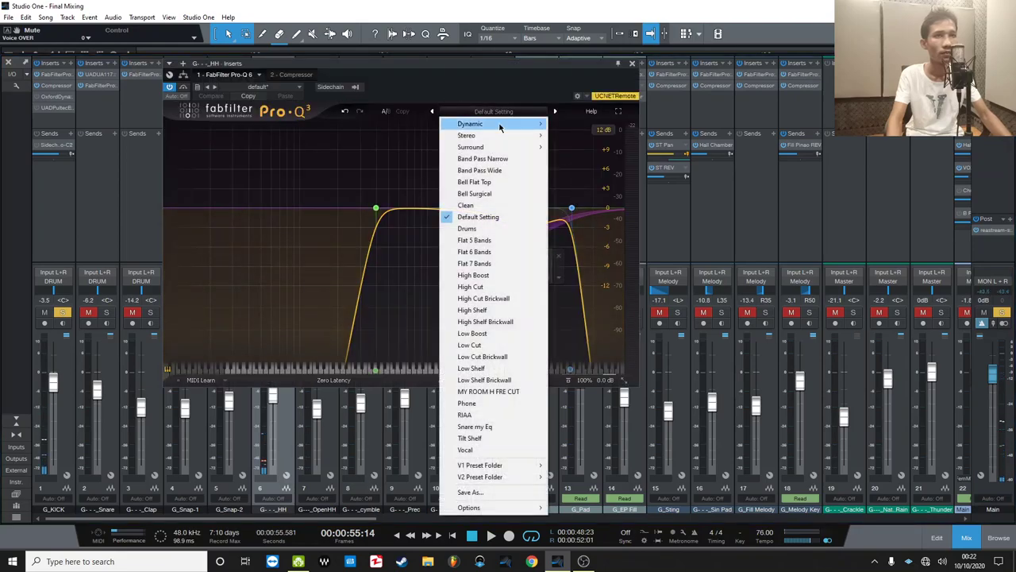
left_click(491, 220)
left_click_drag(169, 213, 420, 166)
key("space")
Add a high-cut band at 15530 Hz with a 72 dB/oct slope in the HH channel's Pro-Q.
left_click(612, 208)
scroll(612, 208, "up", 3)
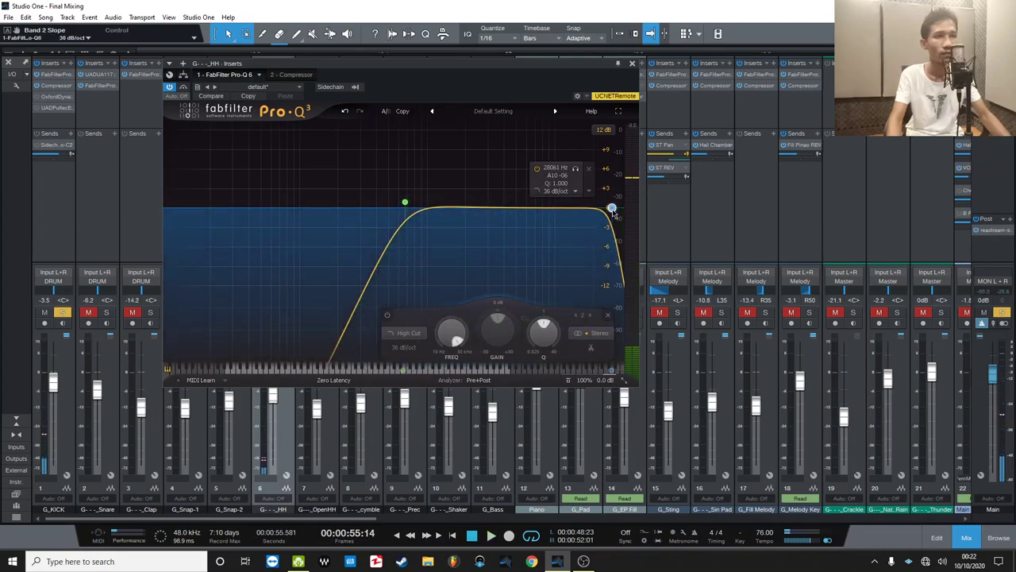
scroll(612, 210, "up", 2)
left_click_drag(576, 169, 525, 173)
key("space")
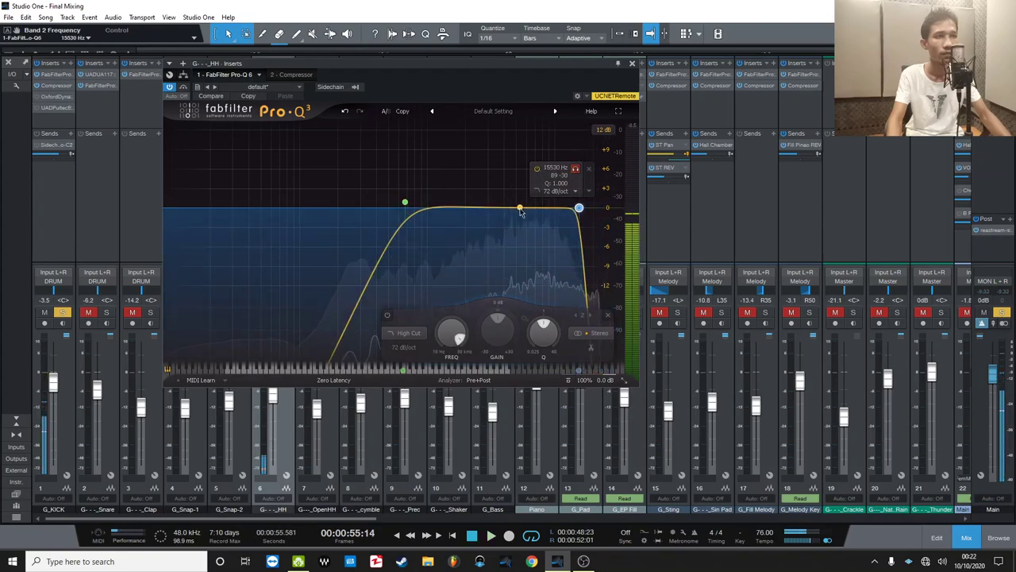
Add a bell cut of -2.61 dB near 6.3 kHz, make it dynamic with a -1.50 dB range, and close the plug-in window.
left_click_drag(521, 209, 529, 223)
right_click(529, 223)
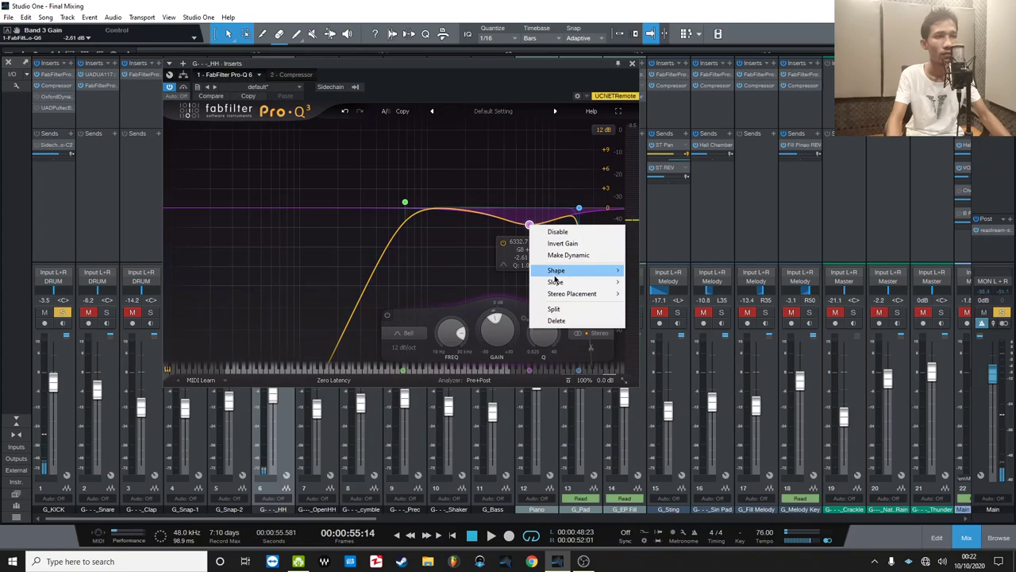
left_click(568, 254)
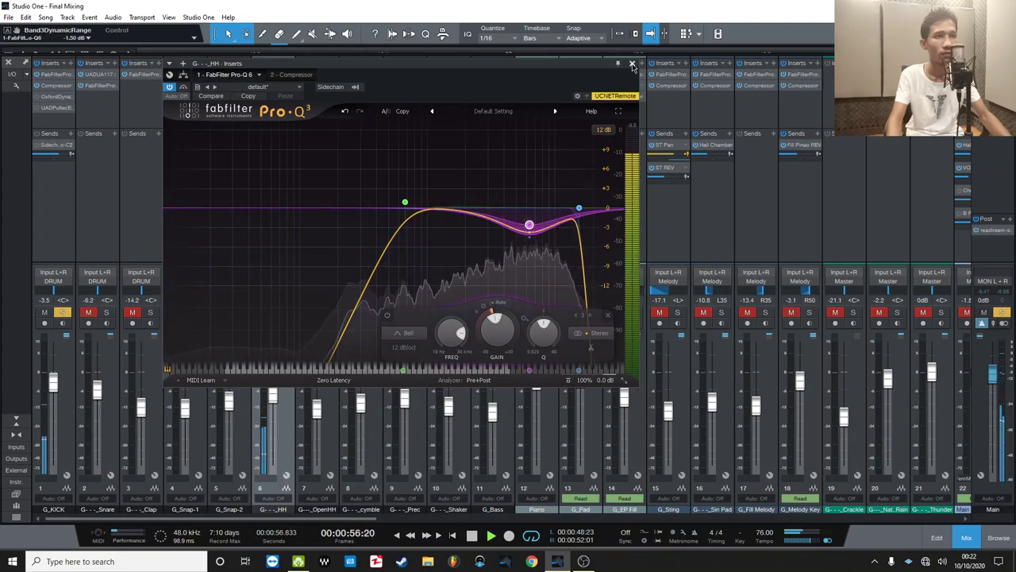
left_click(632, 64)
Open the HH channel's Compressor and watch its level meters and gain reduction while the hi-hat plays.
left_click(278, 87)
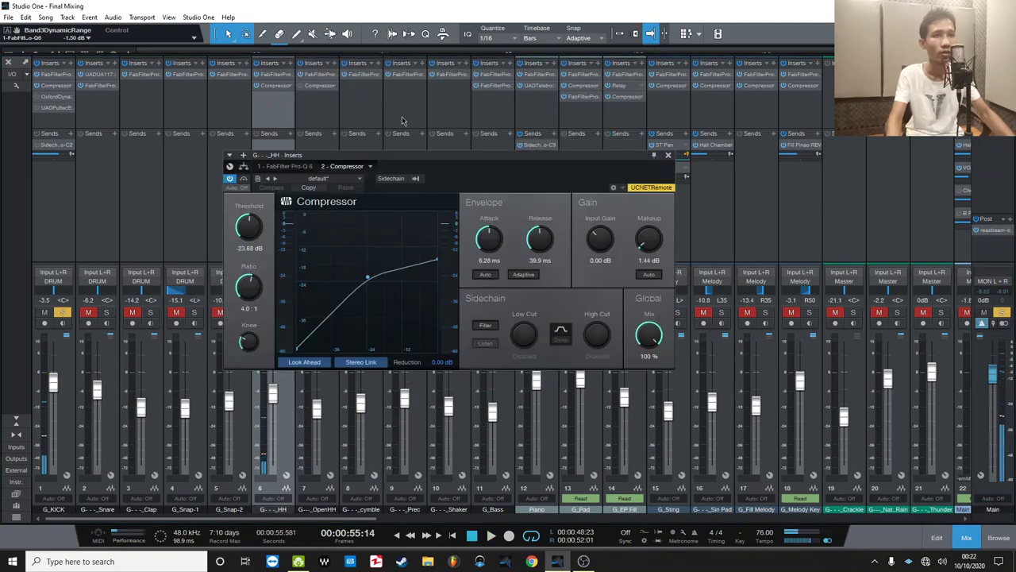
left_click_drag(512, 169, 636, 153)
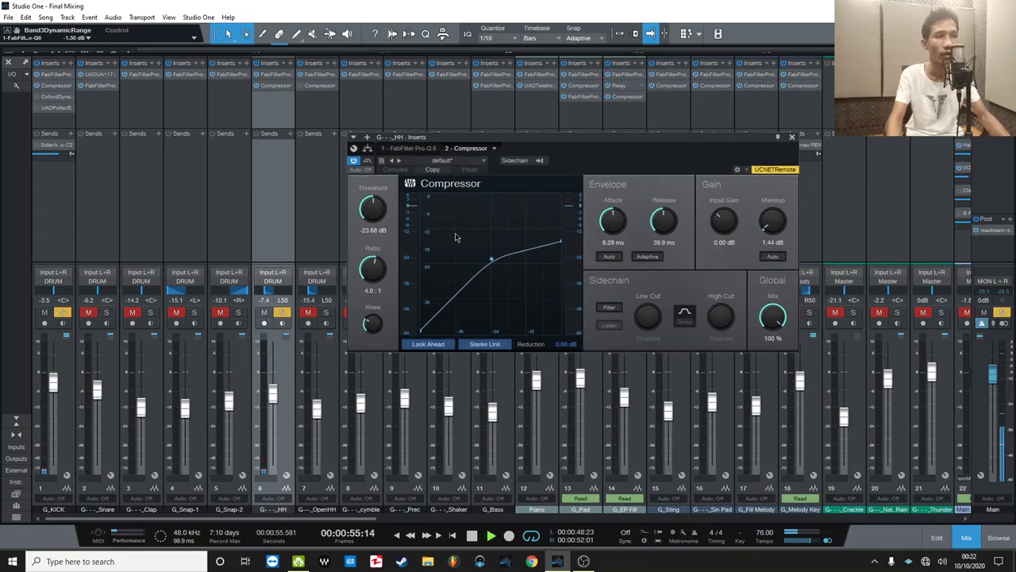
key("space")
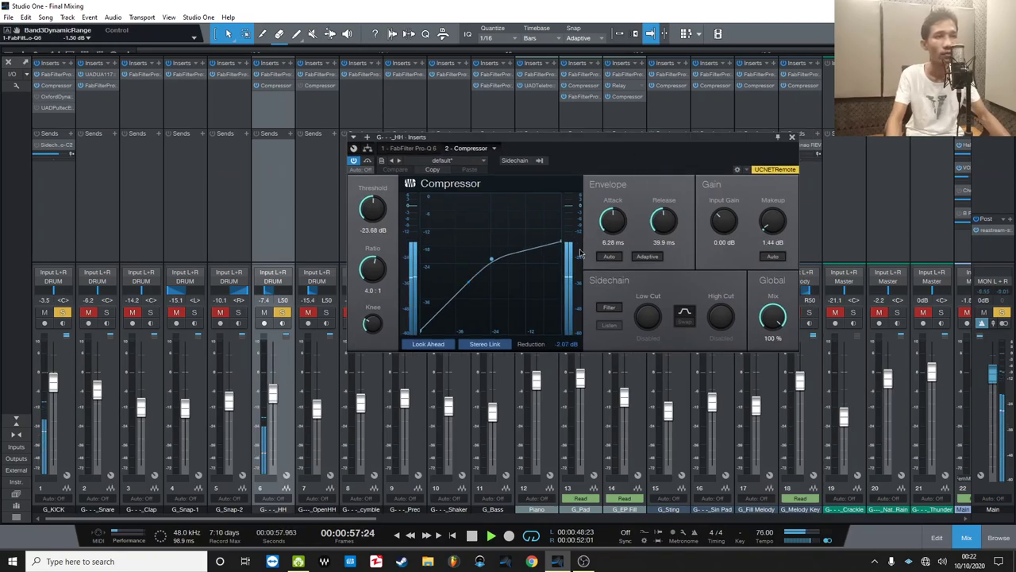
key("space")
In the arrangement, mark the quiet HH hit between bar positions 19 and 19.2 and place the playhead just after 18.3.
left_click(966, 538)
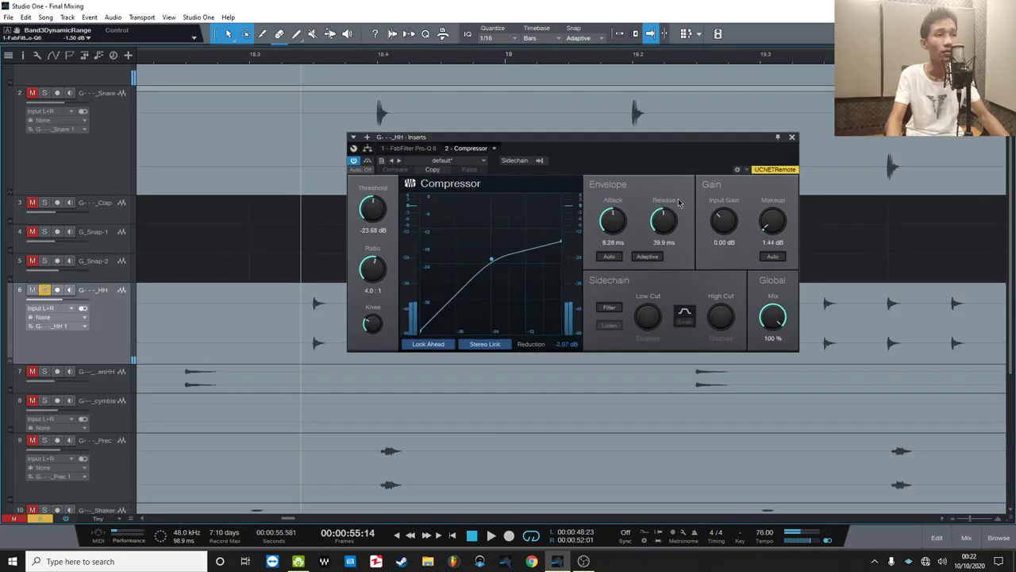
left_click_drag(662, 157, 610, 410)
left_click(561, 62)
left_click_drag(560, 333, 590, 336)
left_click_drag(609, 410, 586, 67)
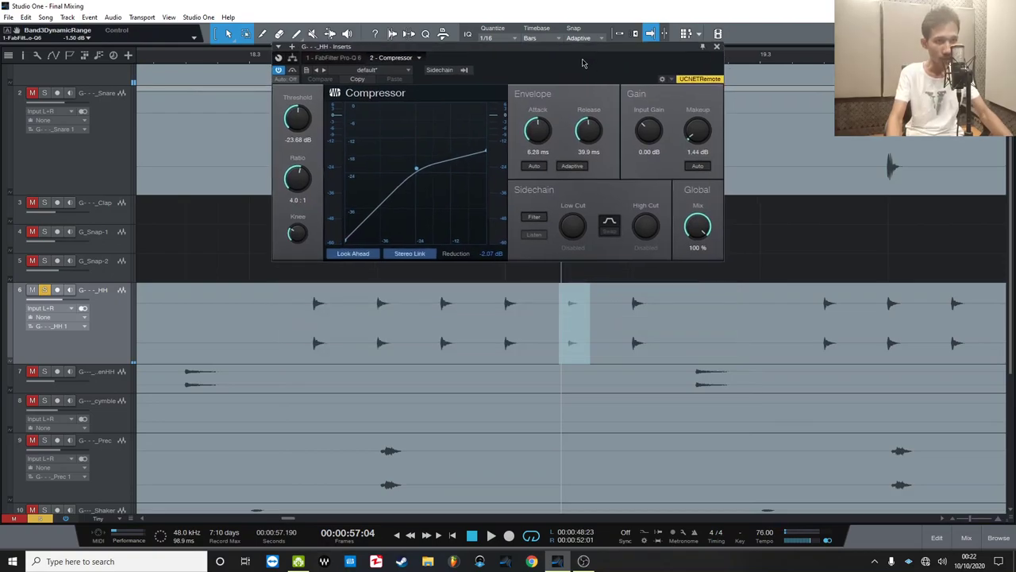
left_click_drag(432, 52, 427, 82)
left_click(287, 59)
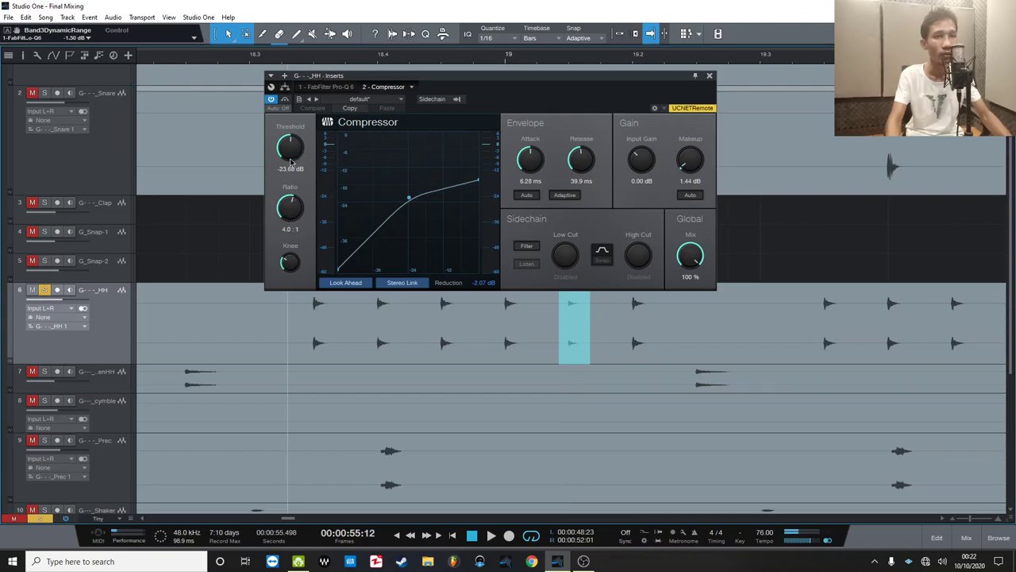
Play the HH hits repeatedly through the Compressor at its -23.68 dB threshold and examine how it reacts to each hit.
mouse_move(290, 151)
left_mouse_down()
mouse_move(292, 135)
mouse_move(291, 161)
left_mouse_up()
key("space")
key("space")
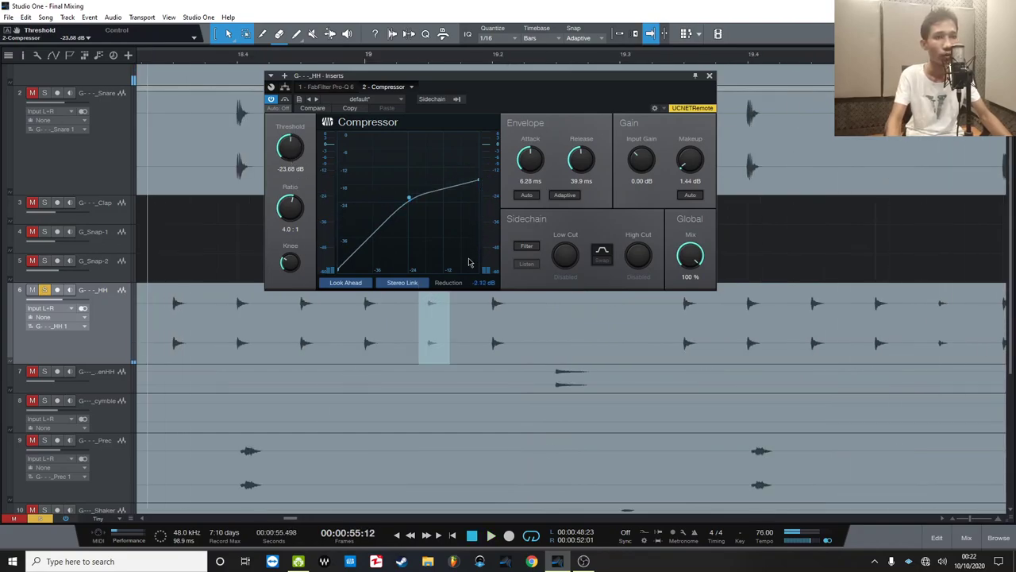
key("space")
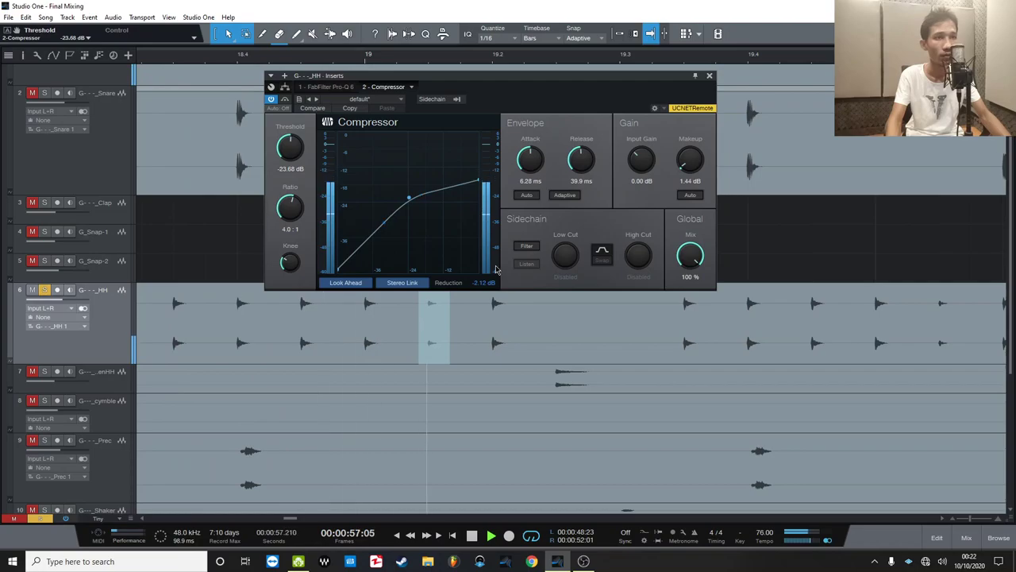
key("space")
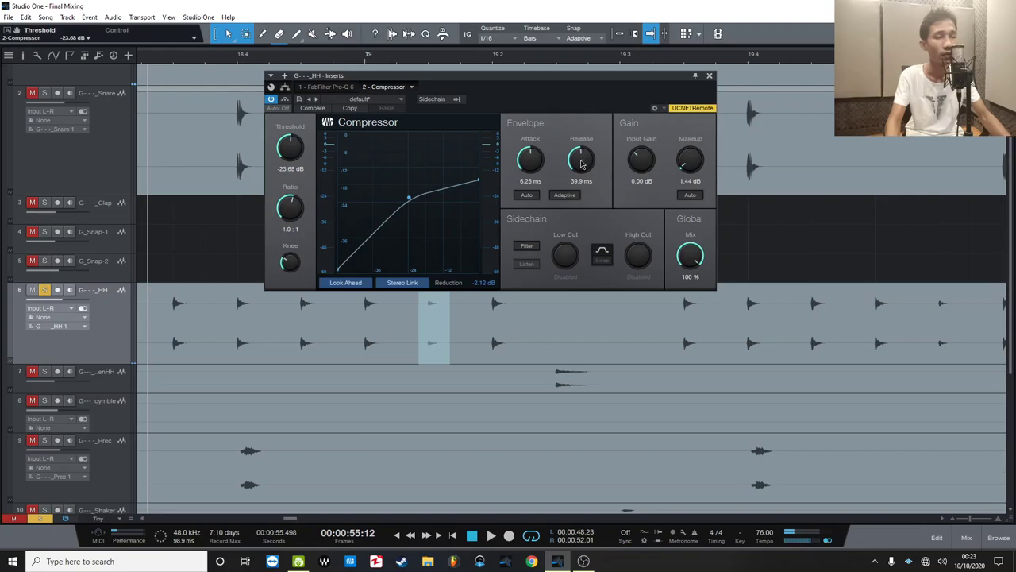
key("space")
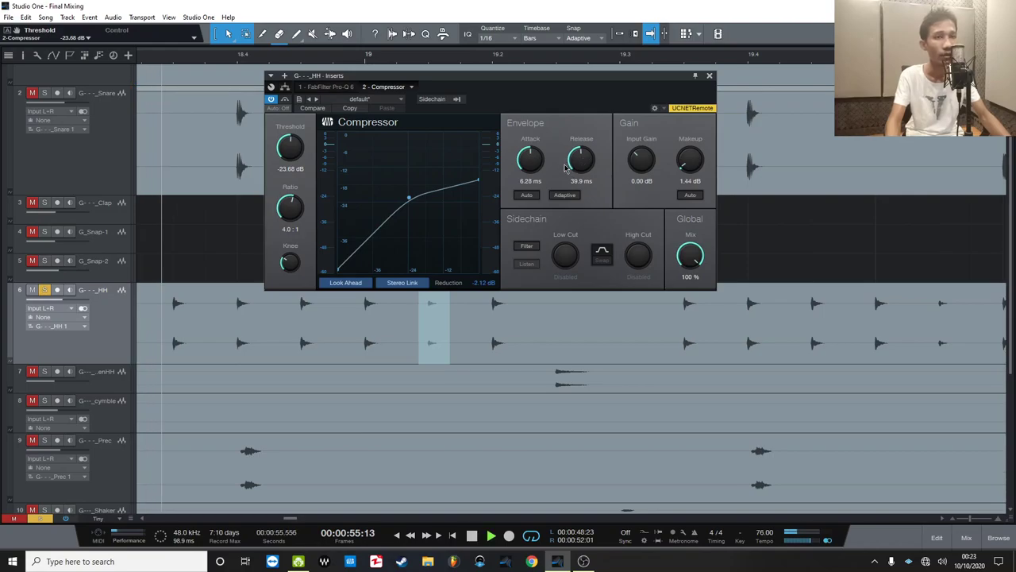
key("space")
Move the Compressor window clear of the ruler, place the playhead at the quiet HH hit and play it.
left_click_drag(570, 97, 467, 84)
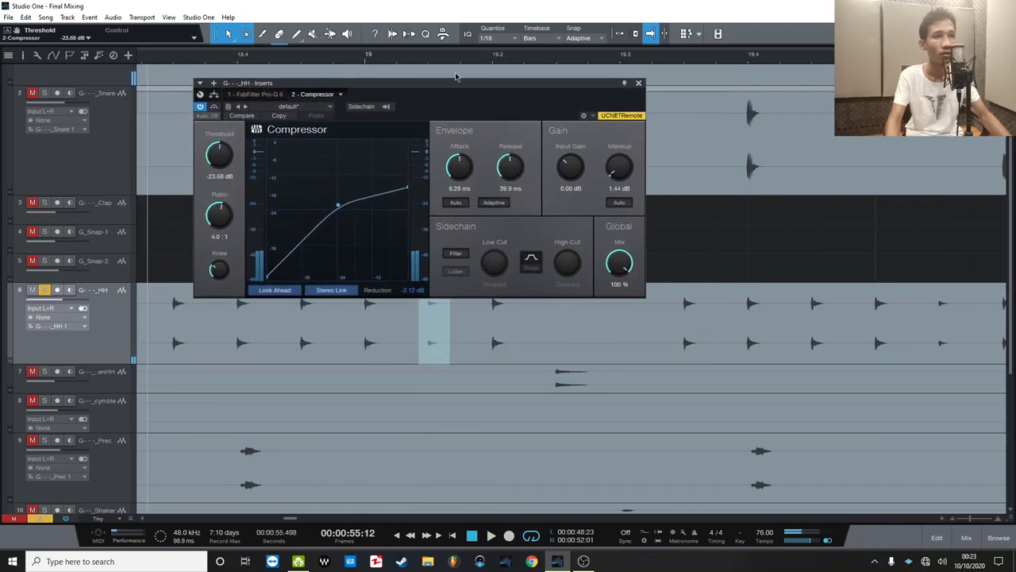
left_click(425, 59)
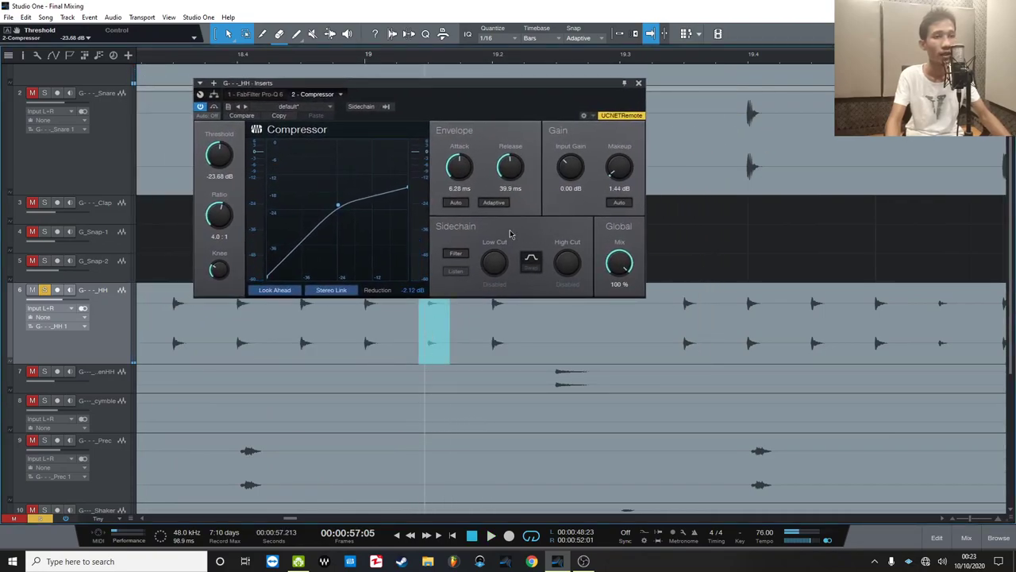
key("space")
key("space")
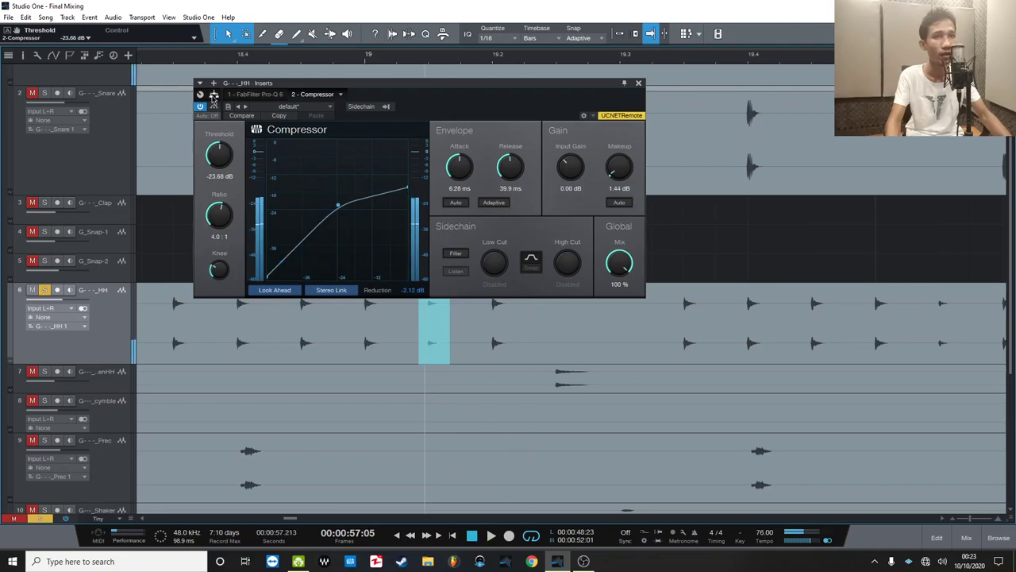
Mark the loud HH hits and the quiet hit between 19 and 19.2, then play the passage to compare their compressed levels.
left_click_drag(159, 318, 389, 318)
left_click_drag(481, 318, 528, 317)
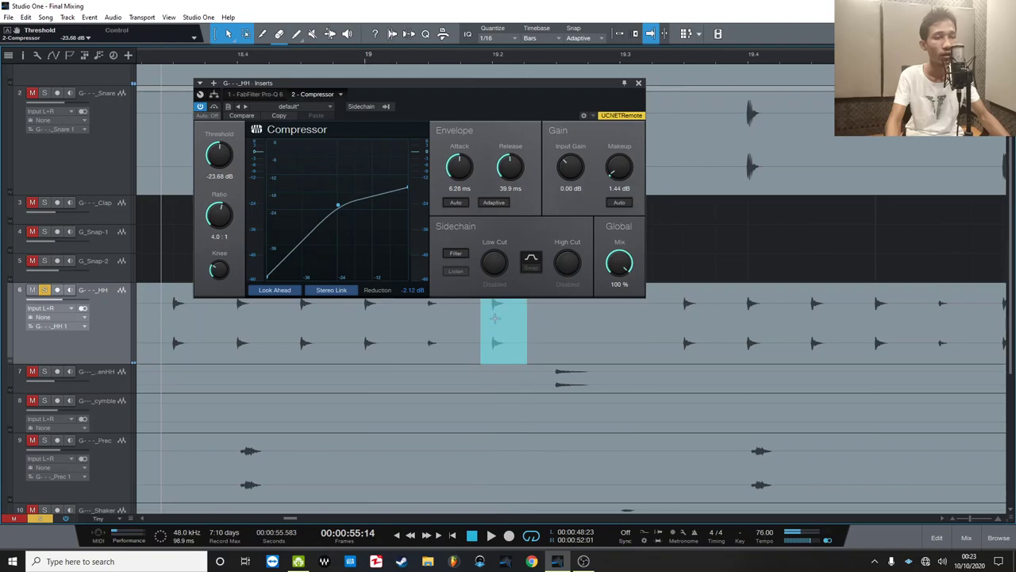
left_click_drag(454, 313, 396, 316)
key("space")
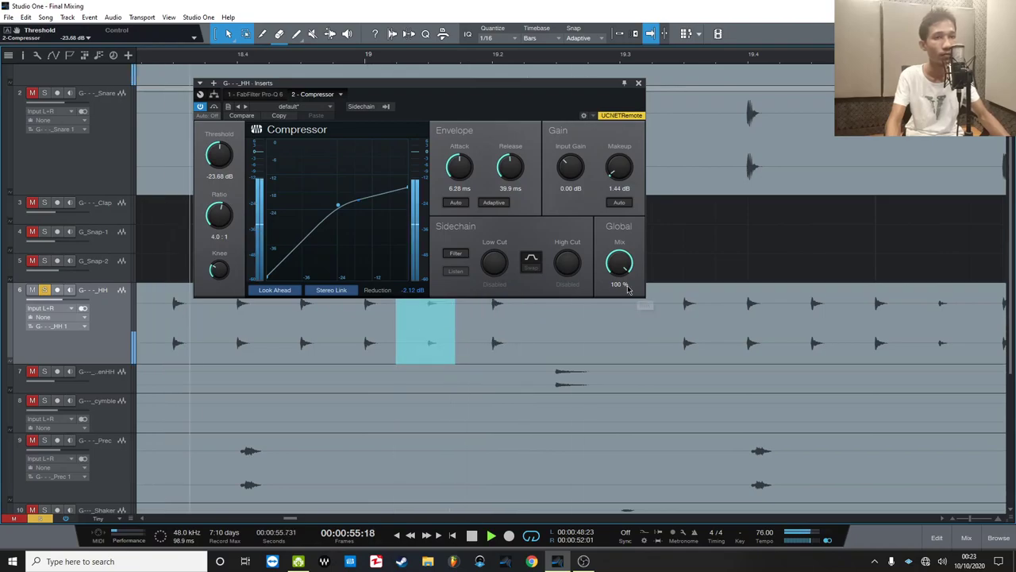
key("space")
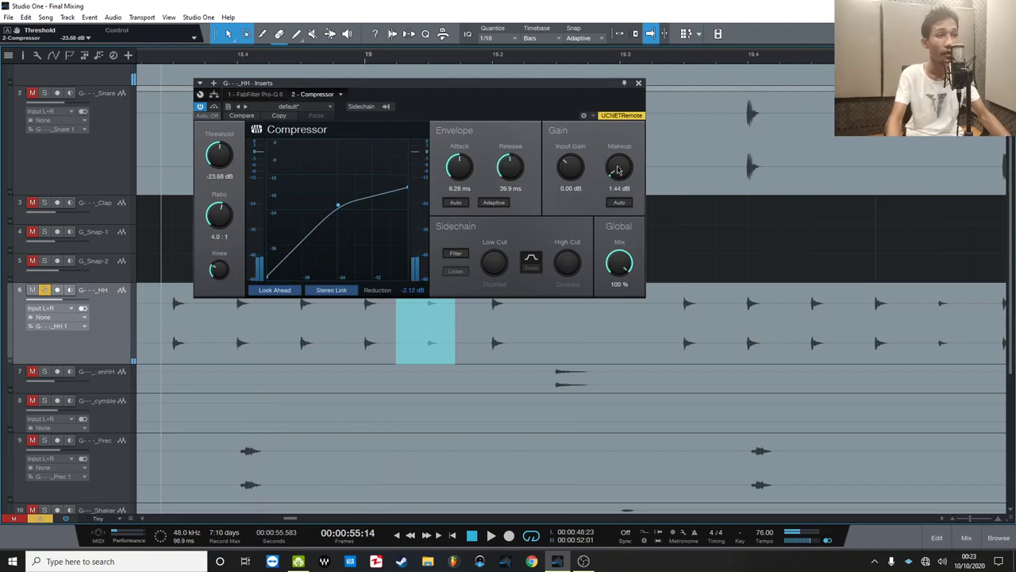
Close the HH Compressor, select the OpenHH channel in the mixer, and activate and open its Compressor insert.
left_click(638, 83)
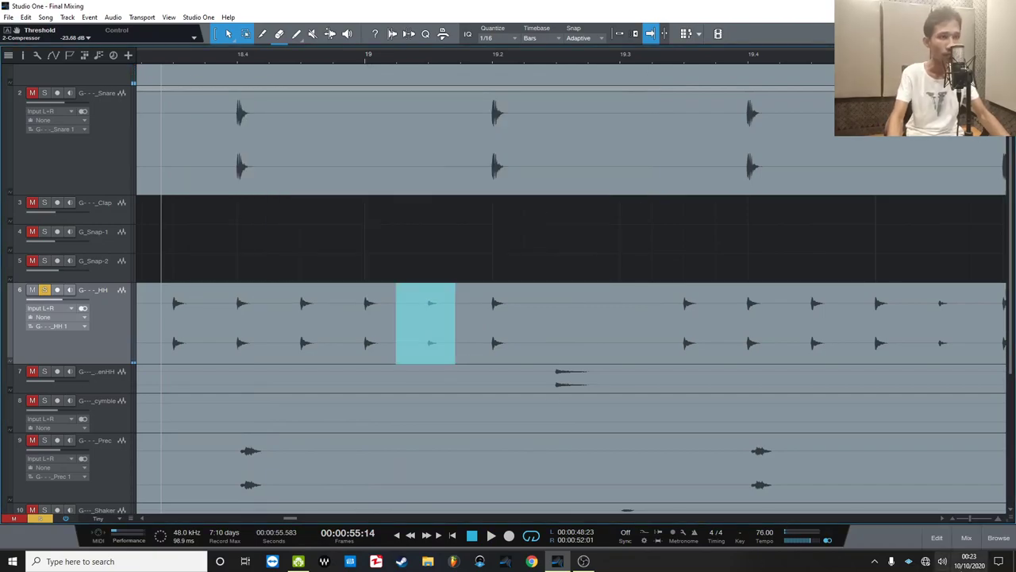
left_click(961, 537)
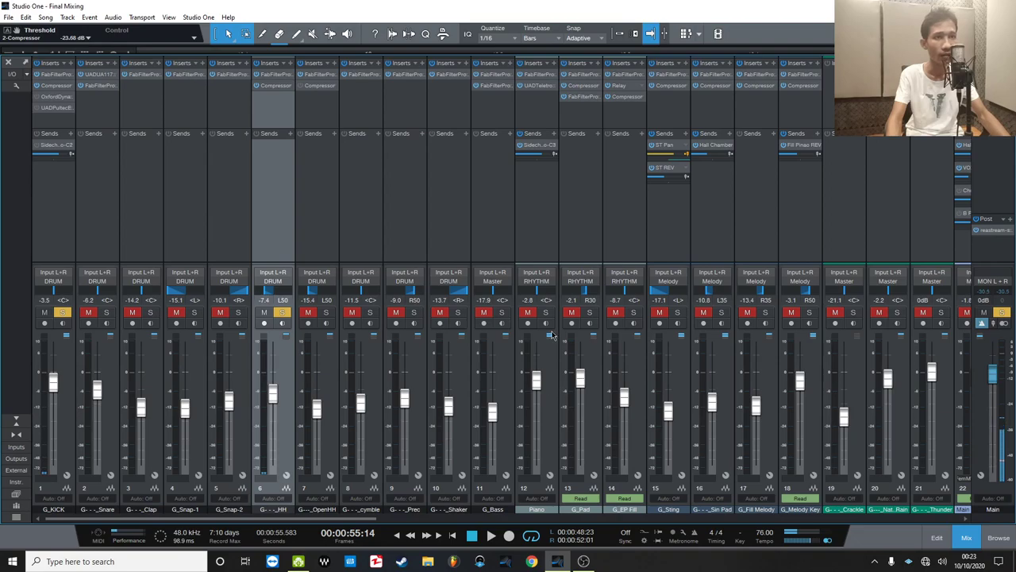
left_click(319, 183)
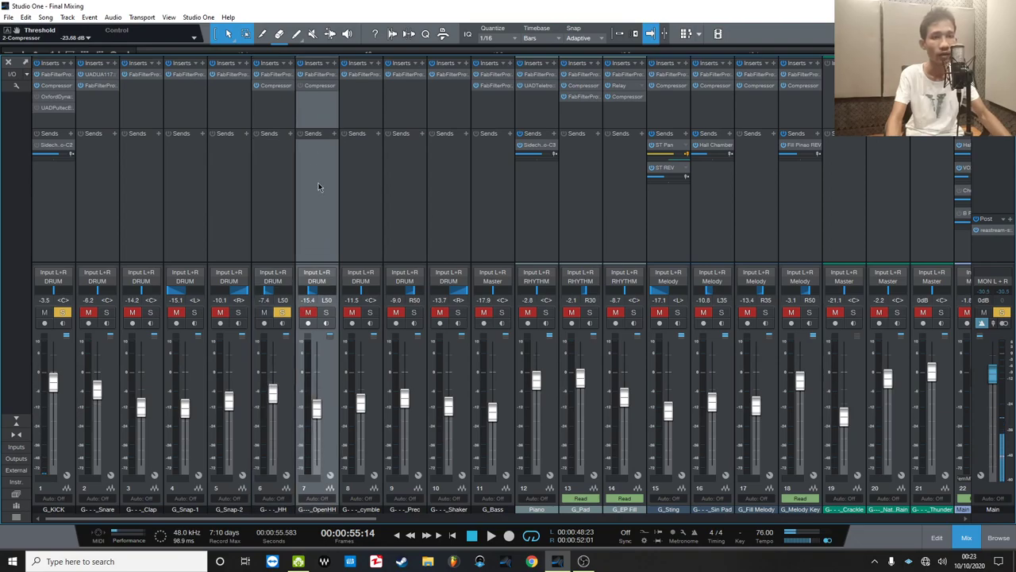
left_click(316, 85)
Solo and enlarge the OpenHH track in the arrangement, mark the tail of its hit before 19.3 and place the playhead at its start.
left_click(966, 539)
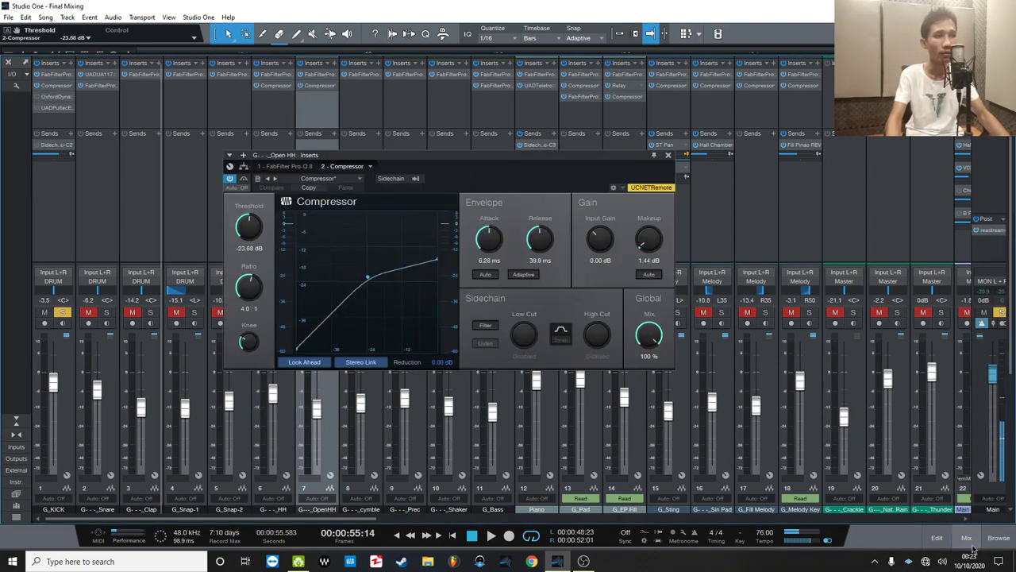
left_click_drag(461, 181, 700, 142)
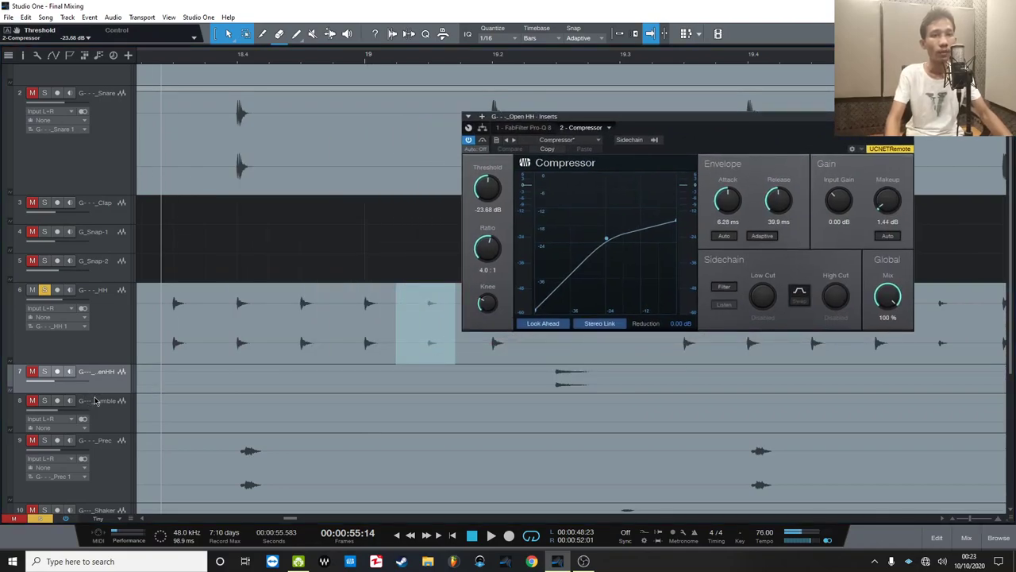
left_click_drag(96, 402, 91, 433)
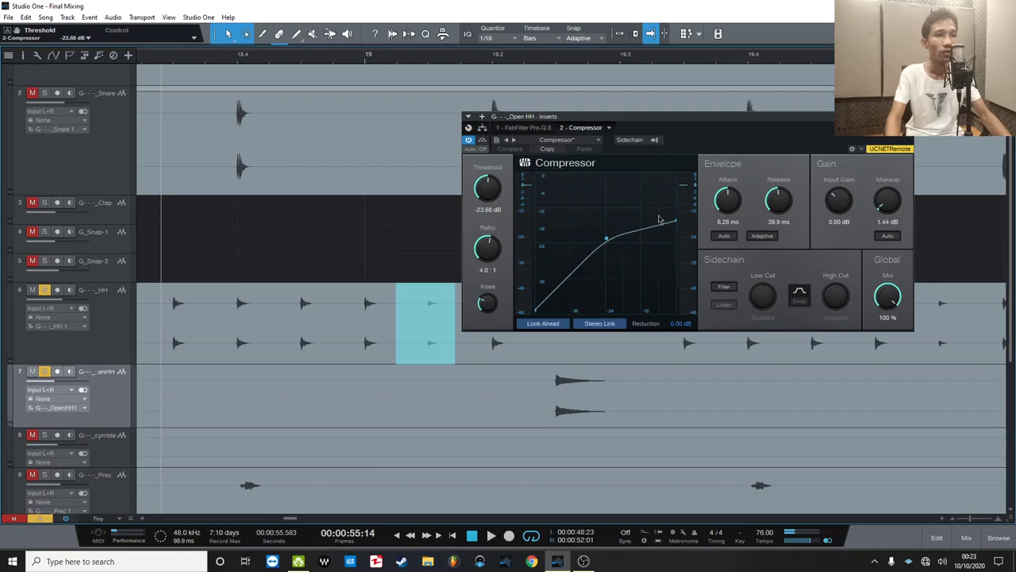
left_click_drag(709, 148, 535, 482)
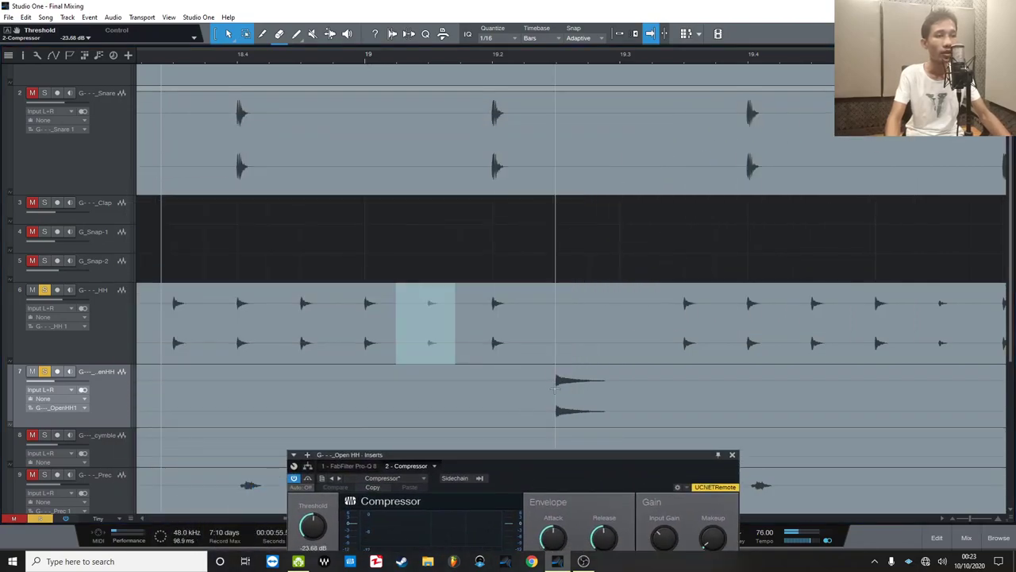
left_click_drag(557, 385, 579, 386)
left_click(554, 60)
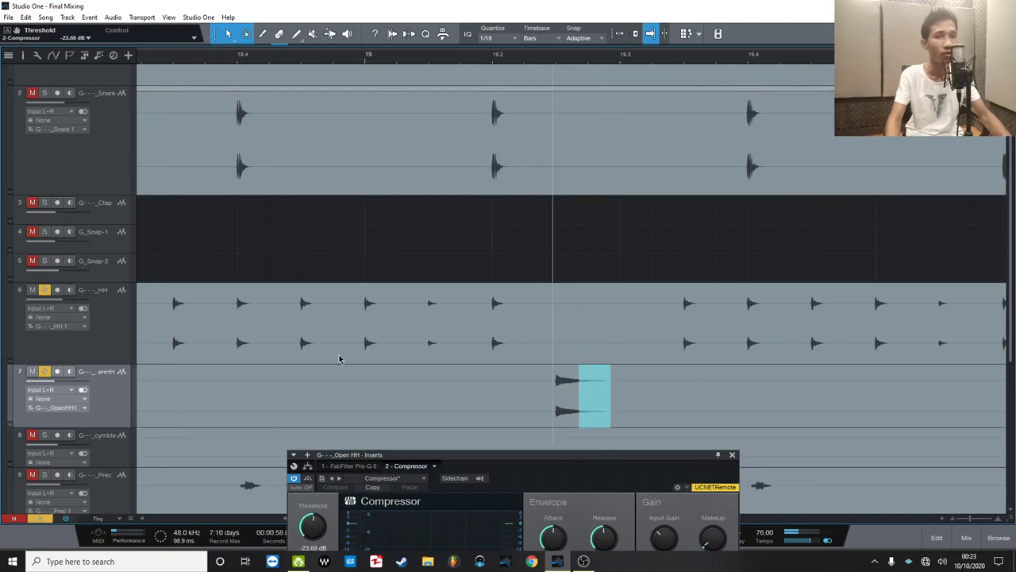
Try splitting the OpenHH event just after the attack and at the tail's end and raising the tail section's level, and undo the edits.
left_click_drag(560, 381, 603, 381)
left_click(524, 401)
double_click(561, 383)
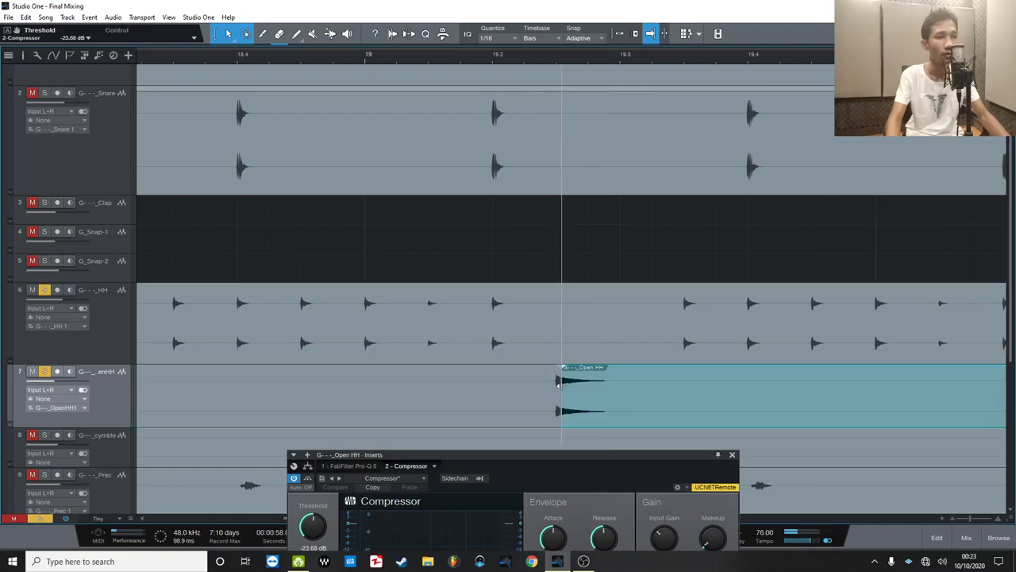
double_click(610, 380)
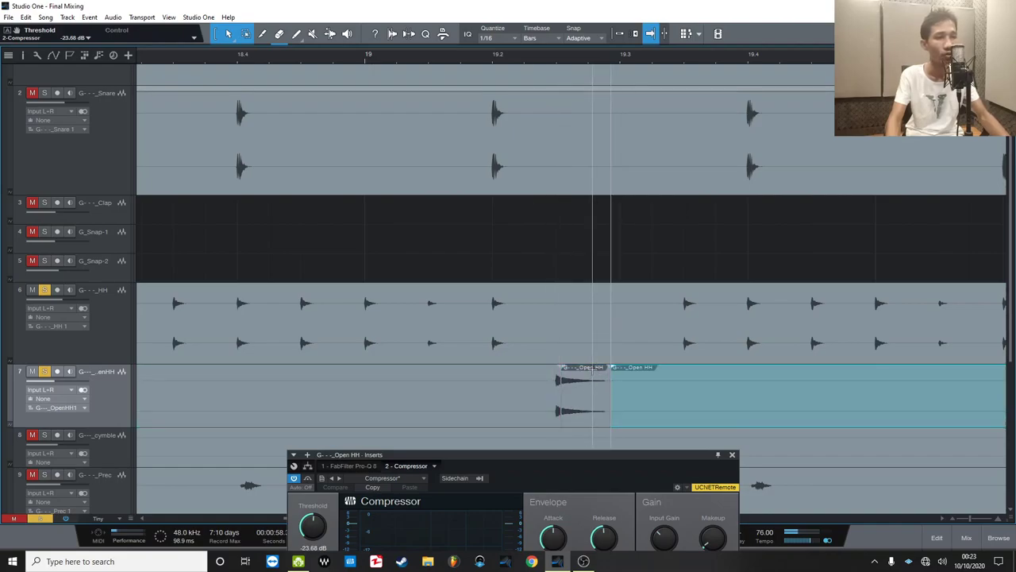
left_click_drag(590, 372, 590, 365)
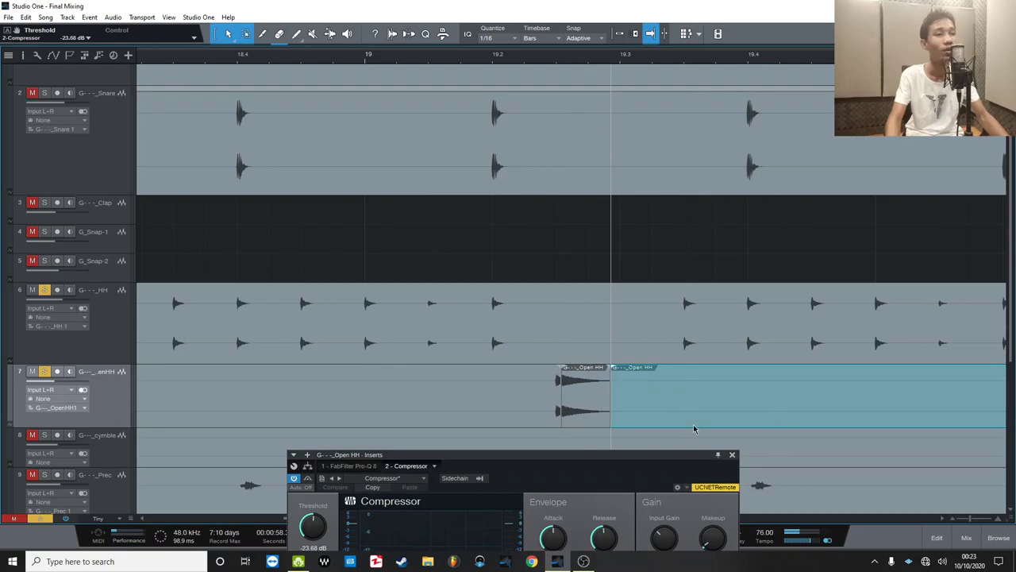
key("ctrl+z")
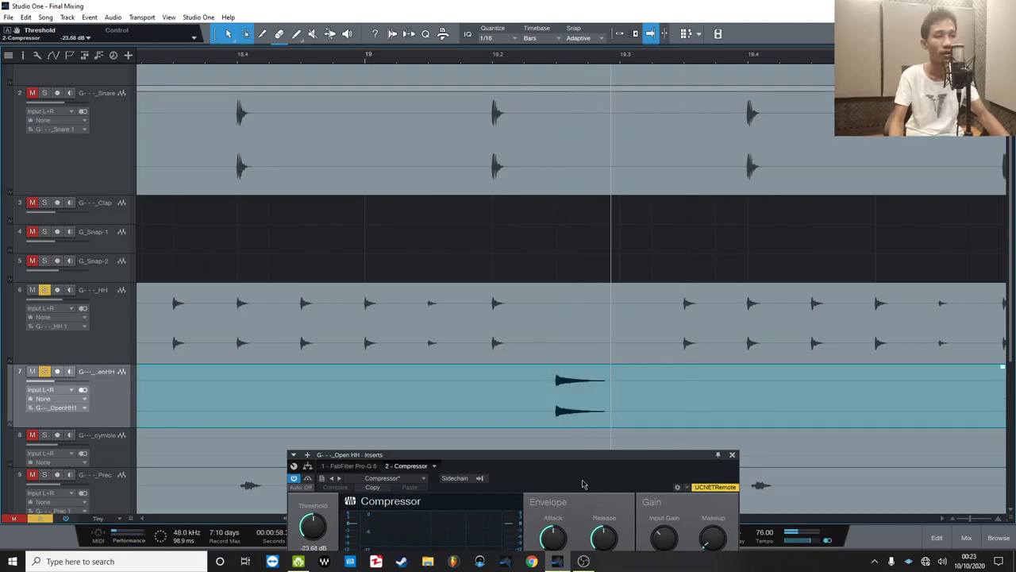
Uncover the whole OpenHH Compressor window, place the playhead just before the open hi-hat hit and play the hit to check its gain reduction.
left_click_drag(580, 483, 618, 217)
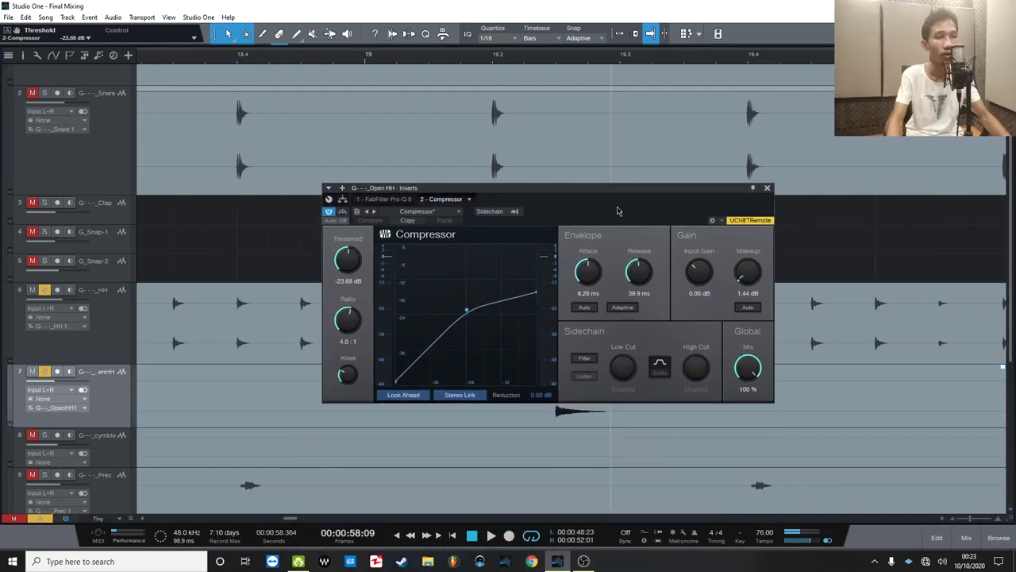
left_click(543, 61)
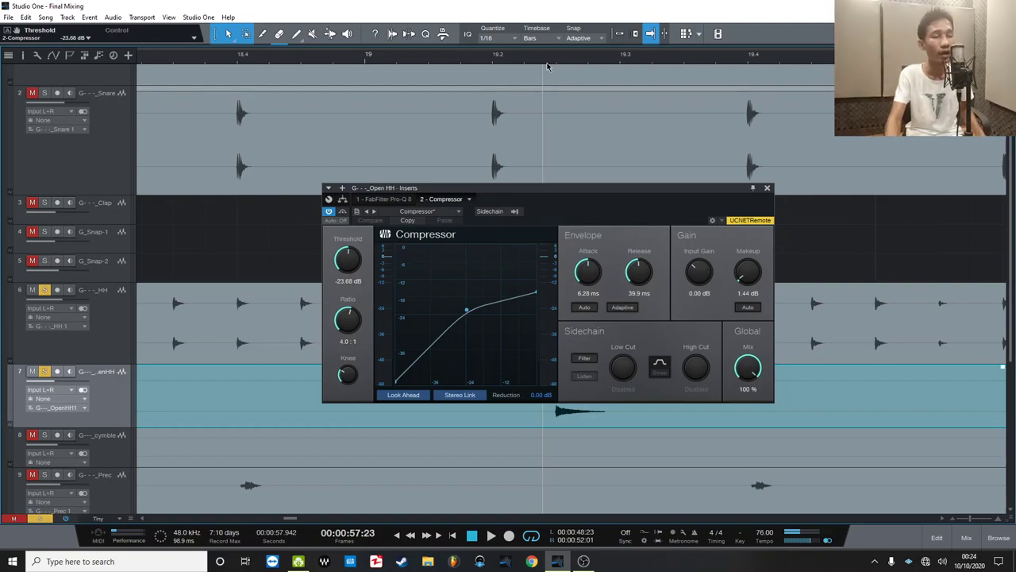
key("space")
key("space")
key("space")
key("space")
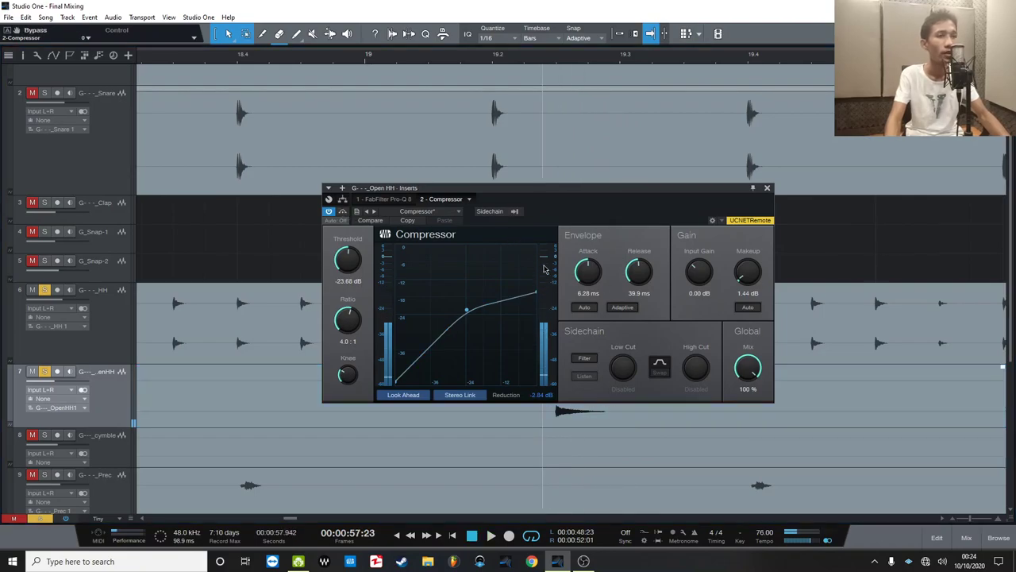
Mark the attack of the OpenHH hit, play it with the Compressor bypassed and active to compare, and close the Compressor.
left_click_drag(599, 218, 593, 139)
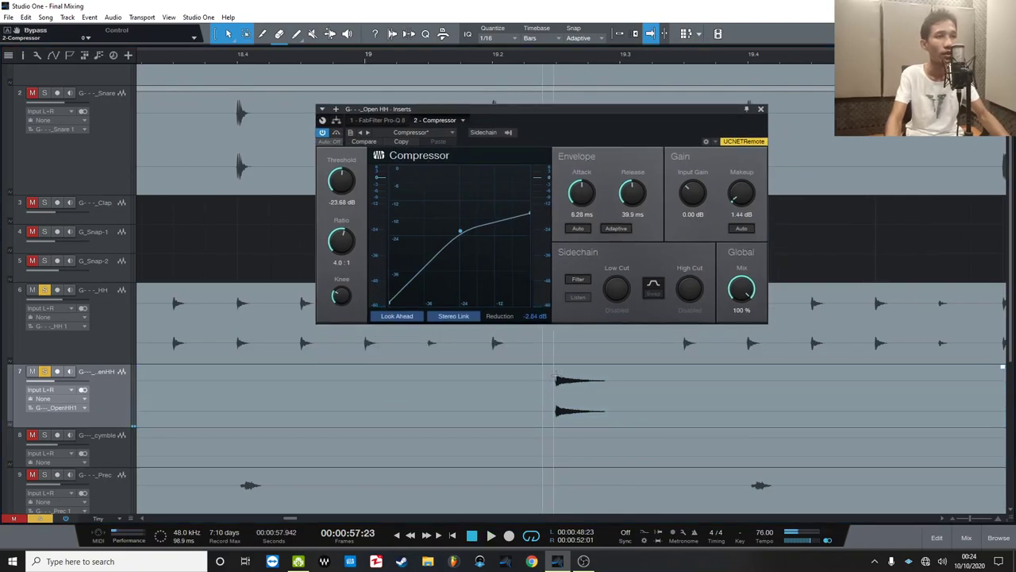
left_click_drag(551, 380, 560, 383)
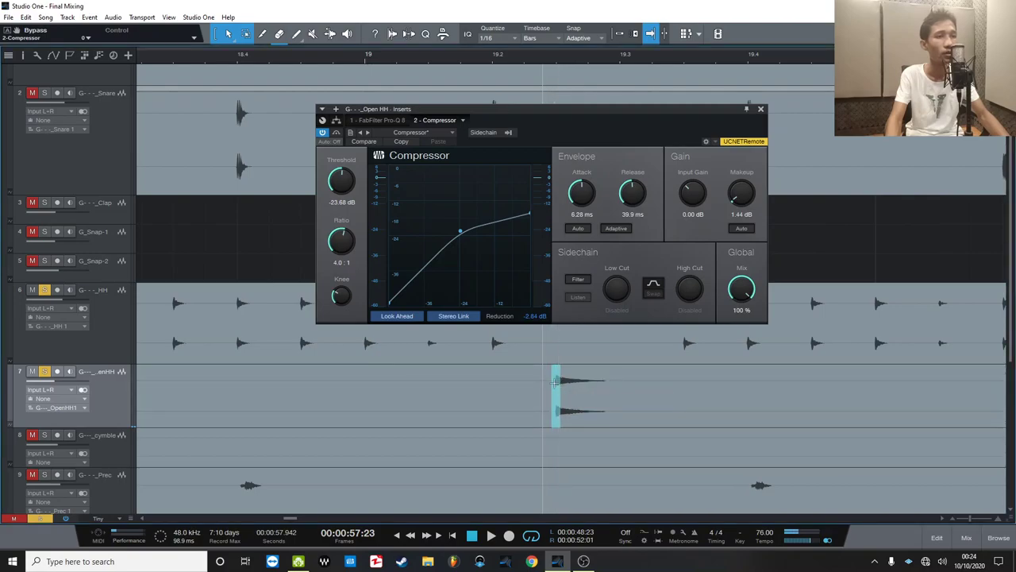
key("space")
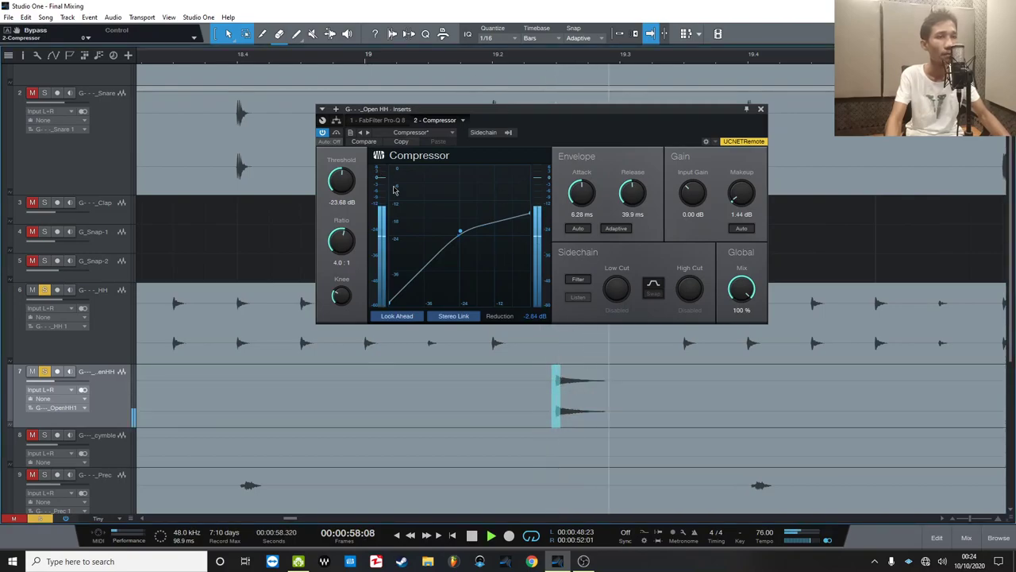
left_click(336, 133)
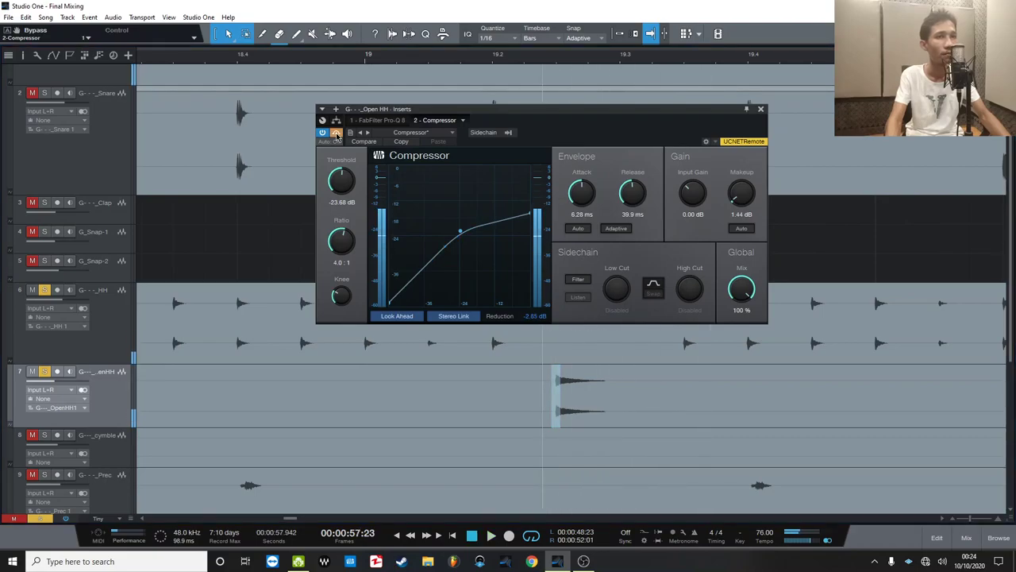
left_click(336, 133)
left_click(760, 109)
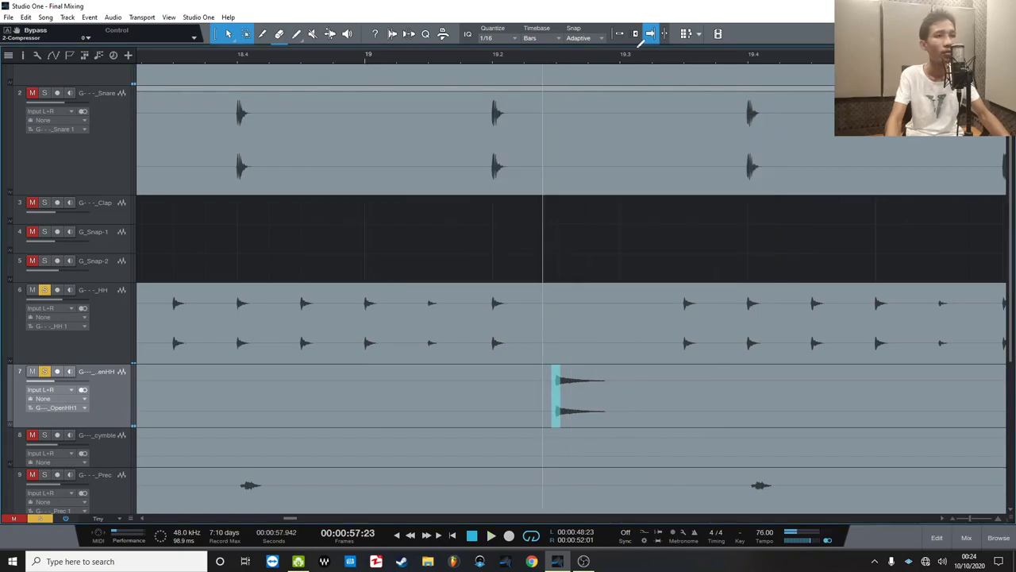
Show the mixer, solo the Piano channel and clear the solos on the HH and OpenHH channels.
left_click_drag(634, 61, 546, 16)
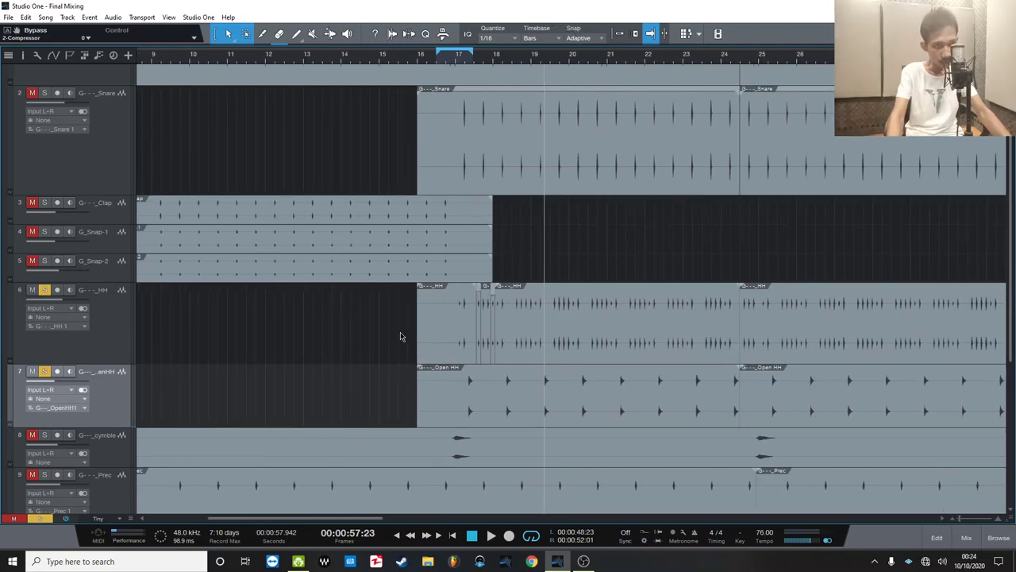
scroll(643, 305, "down", 2)
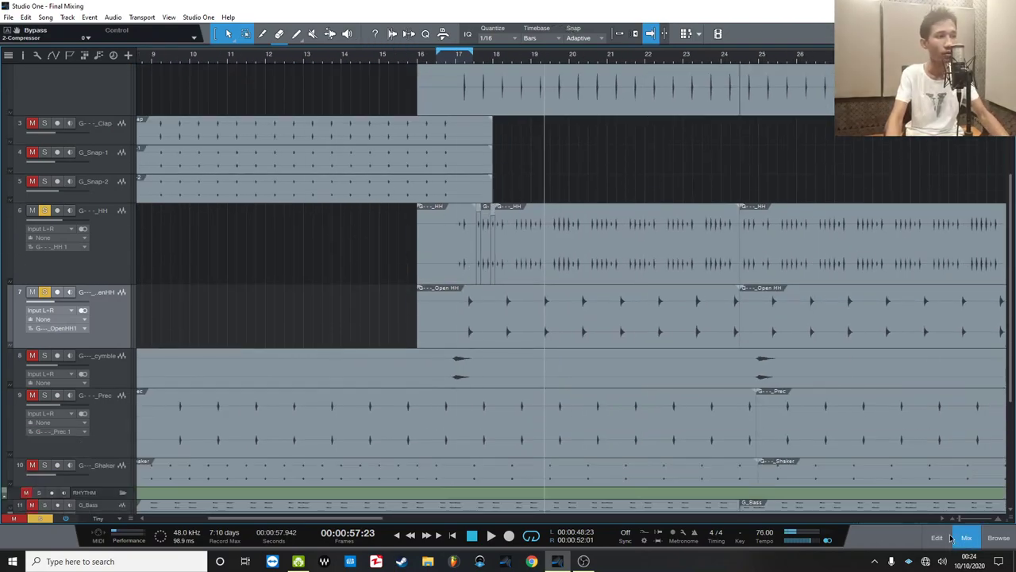
key("F3")
scroll(375, 516, "right", 3)
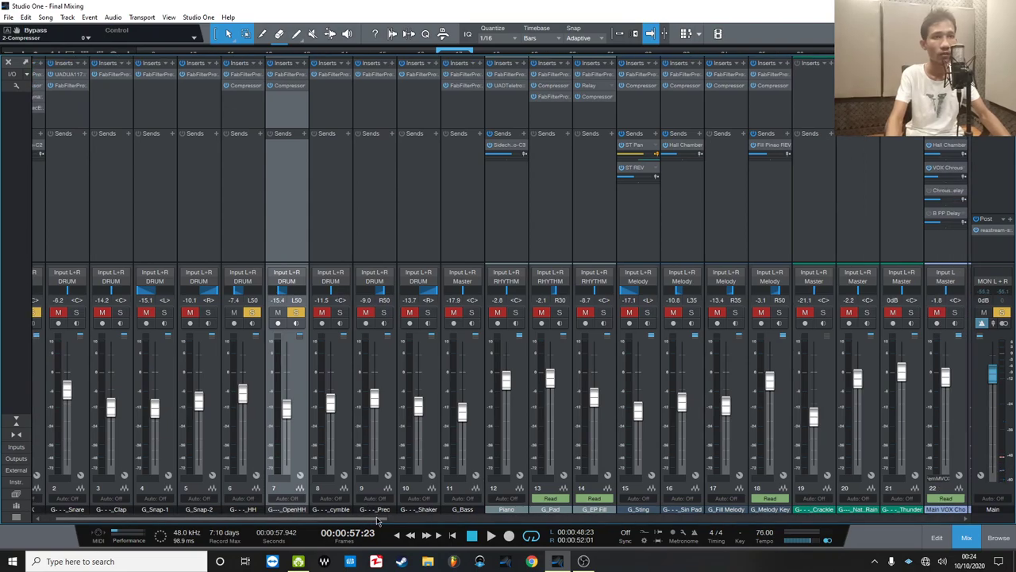
left_click_drag(388, 519, 401, 519)
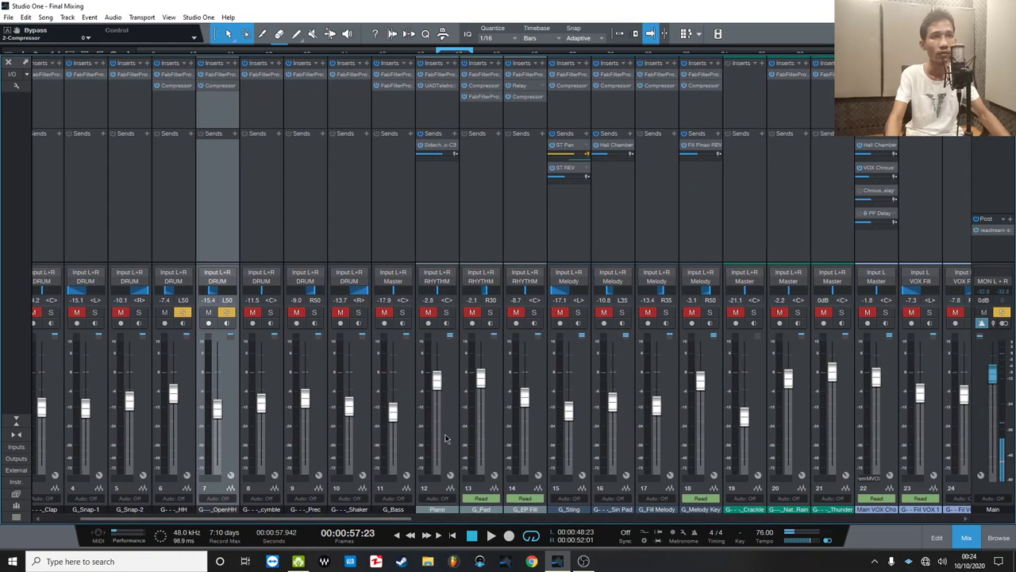
left_click(444, 246)
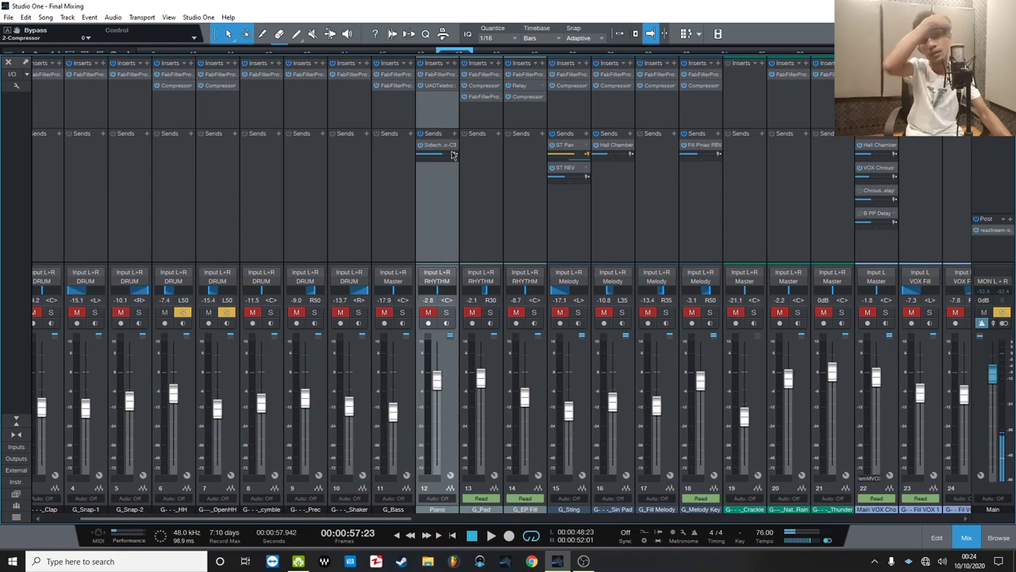
left_click(445, 316)
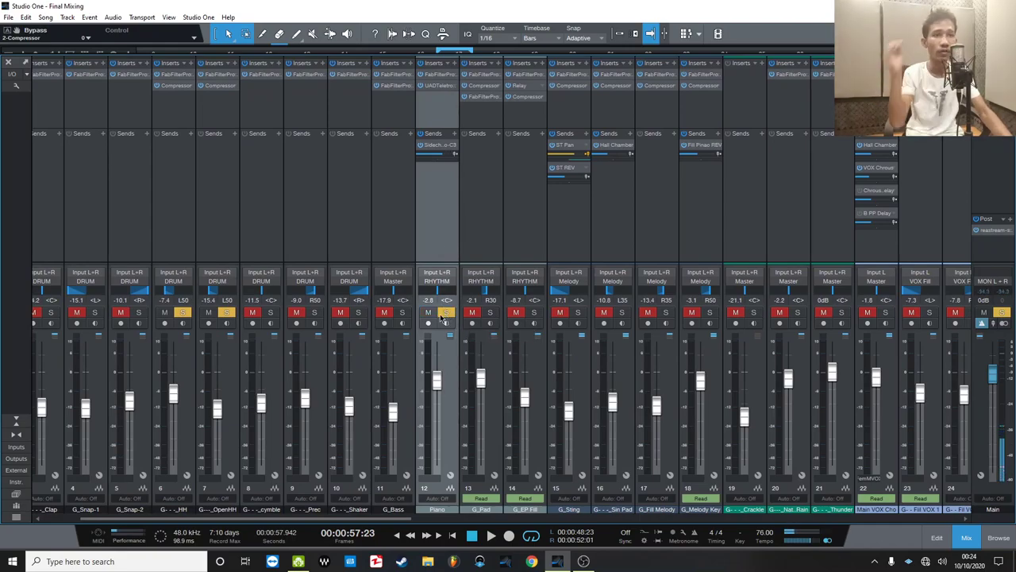
left_click(183, 312)
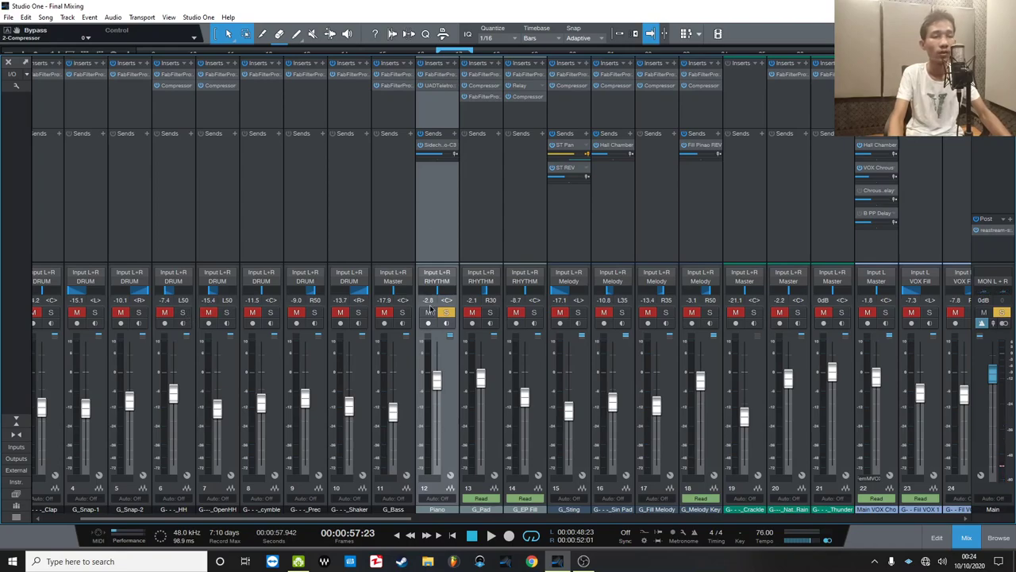
Select and solo the G_KICK channel, and activate and open its Oxford Dynamics insert.
key("Left")
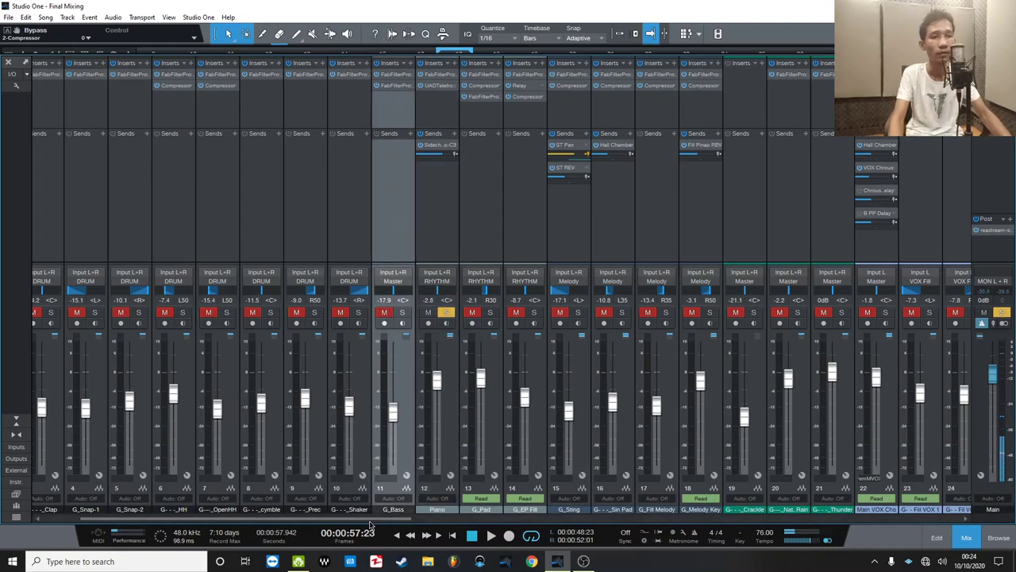
left_click_drag(357, 518, 286, 518)
left_click(57, 127)
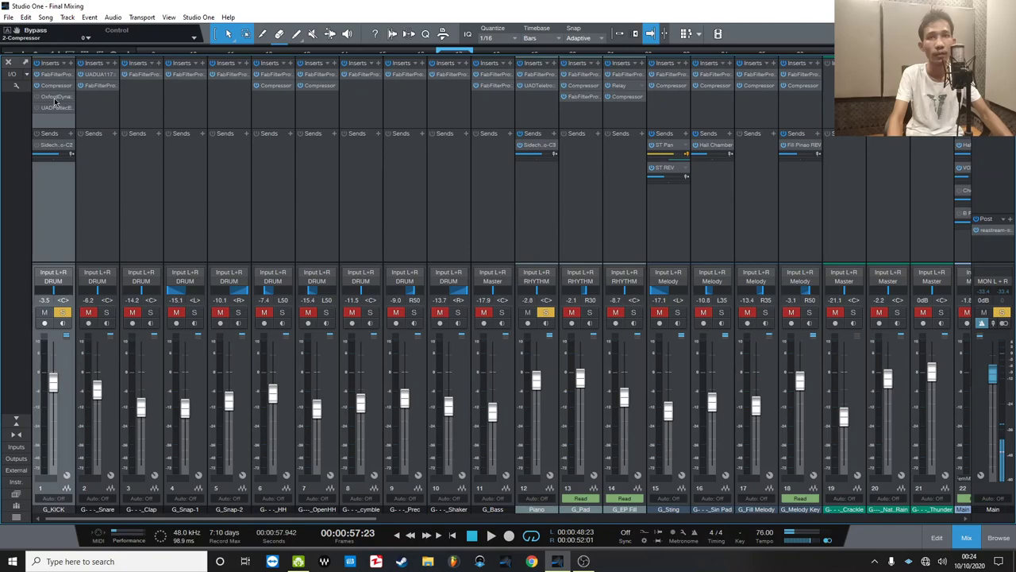
left_click(53, 97)
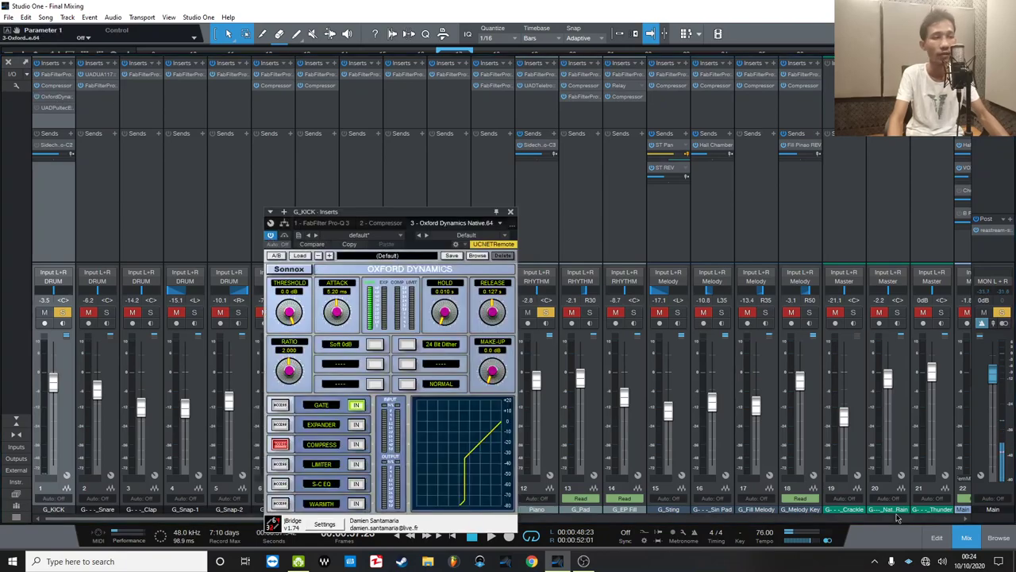
Return to the arrangement and play the G_KICK hits around bar 17 with Oxford Dynamics bypassed and active to compare its gating.
key("F3")
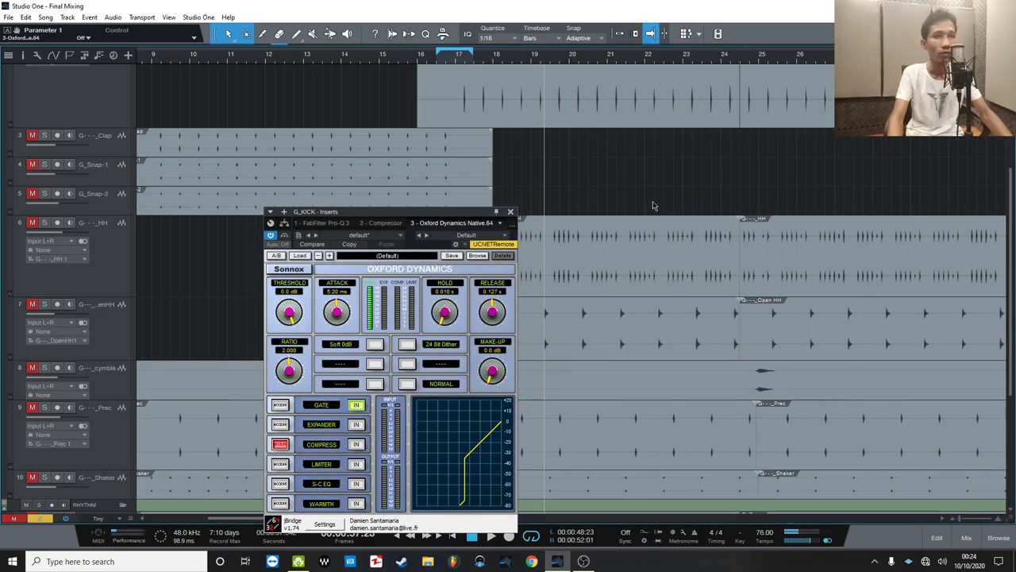
scroll(651, 204, "up", 3)
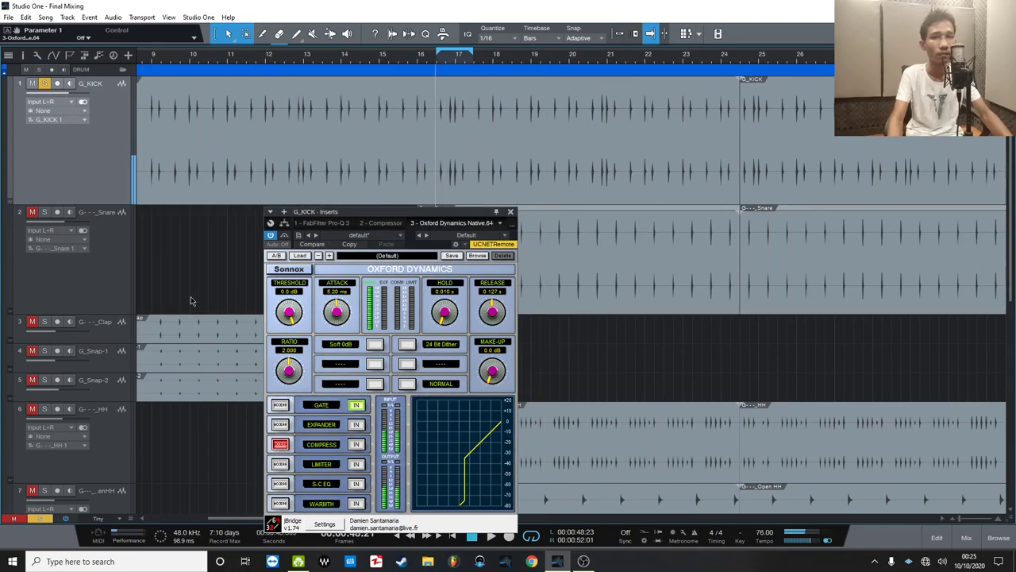
scroll(82, 352, "down", 3)
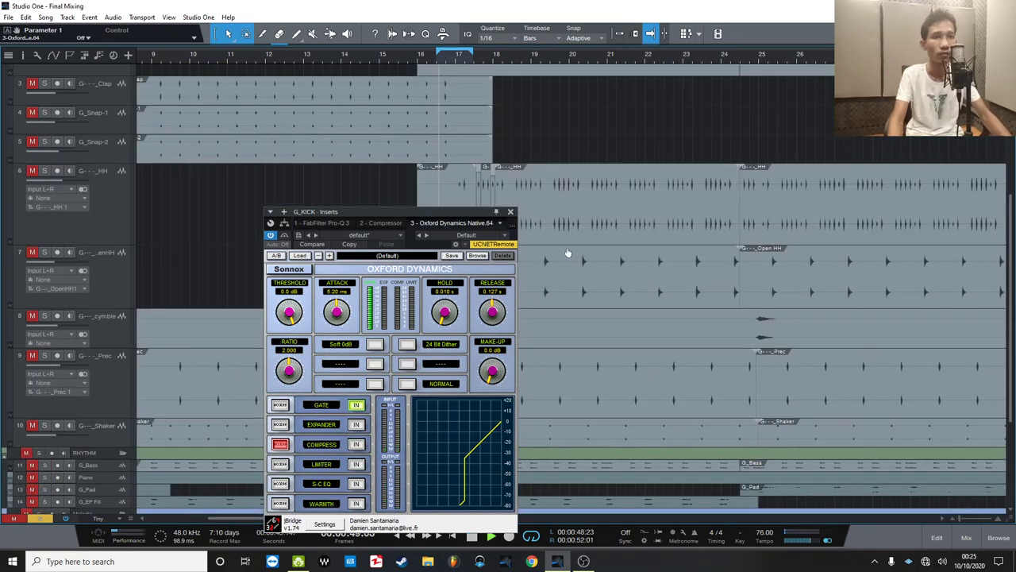
scroll(468, 119, "up", 5)
left_click_drag(458, 61, 461, 174)
left_click(284, 237)
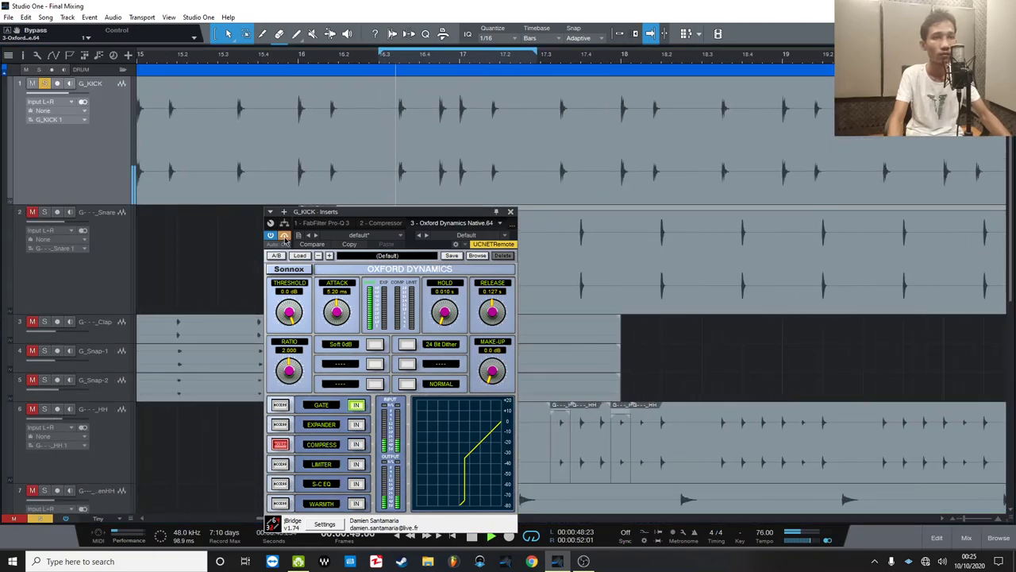
scroll(402, 81, "up", 3)
scroll(402, 81, "up", 1)
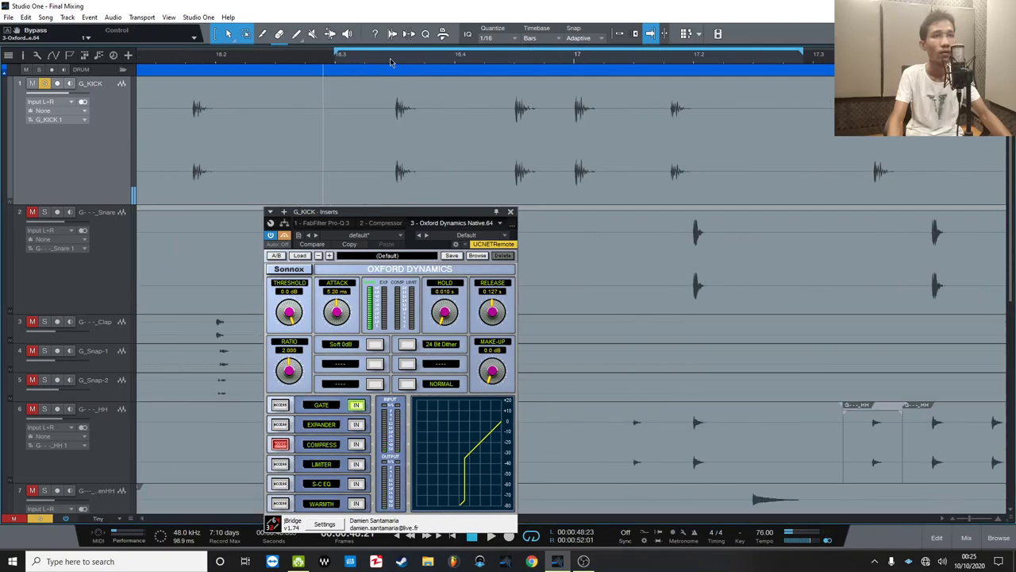
left_click(285, 238)
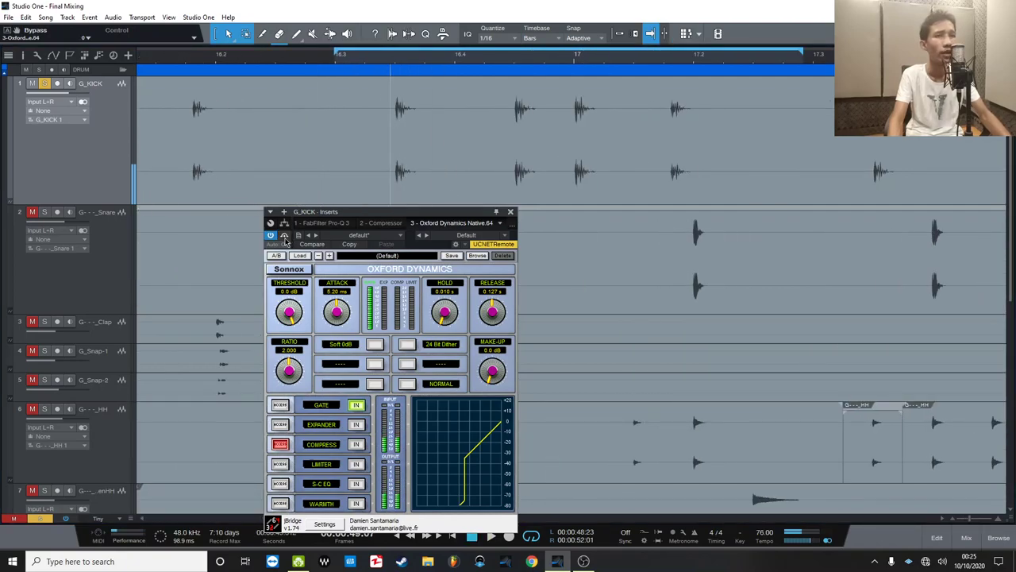
left_click(284, 237)
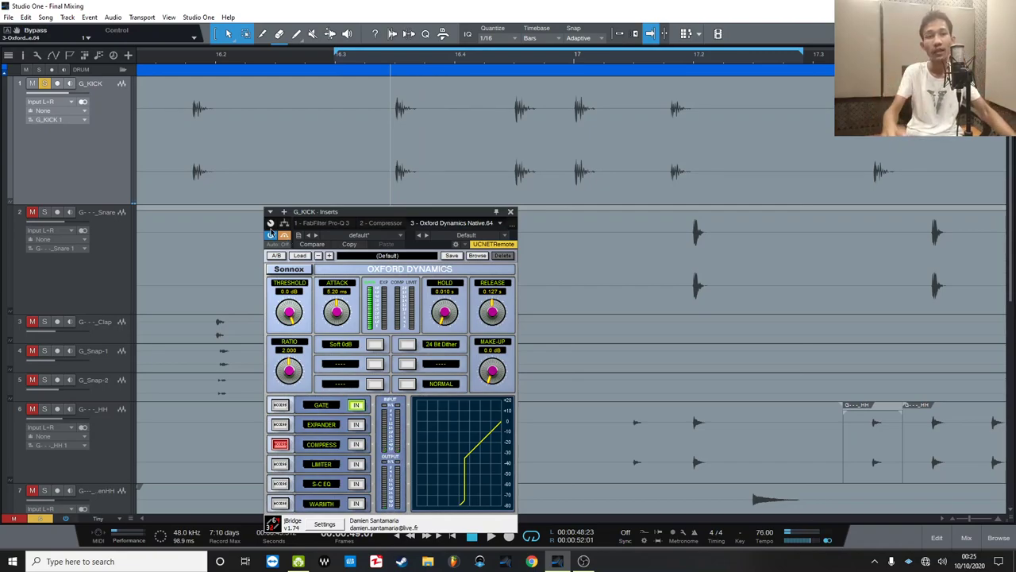
Show the Gate settings of the kick's Oxford Dynamics and add a second Sonnox Oxford Dynamics insert to the G_KICK channel.
left_click(280, 406)
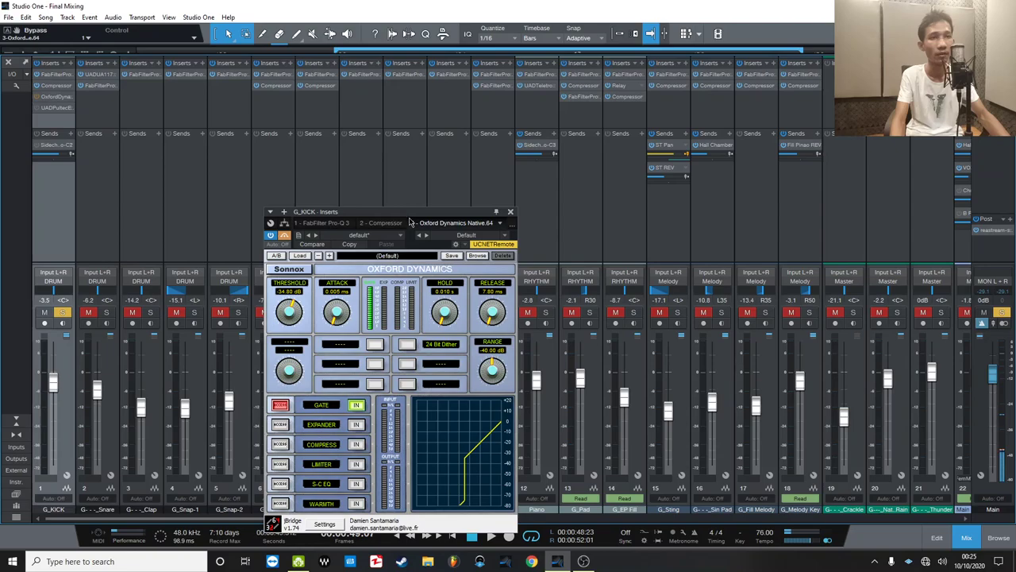
left_click_drag(410, 222, 415, 103)
left_click(71, 62)
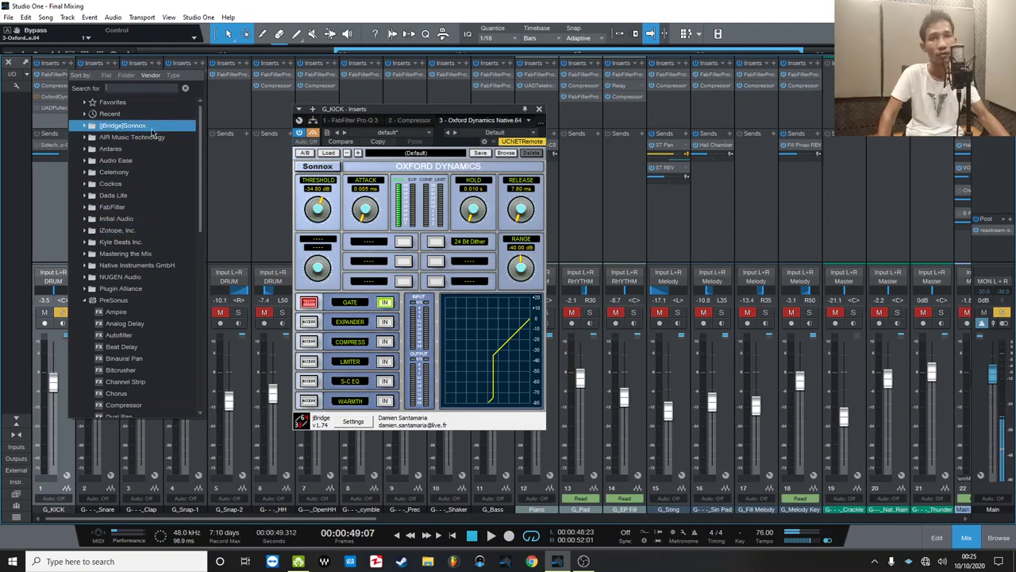
left_click(127, 125)
left_click(171, 173)
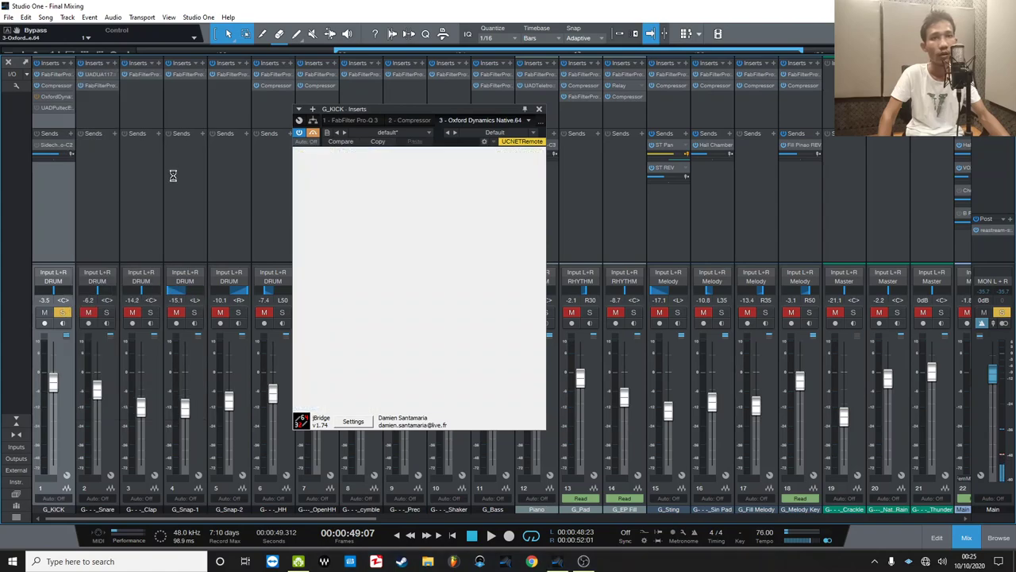
Move the second Oxford Dynamics window aside and open both G_KICK Oxford Dynamics windows together.
left_click_drag(478, 113, 672, 92)
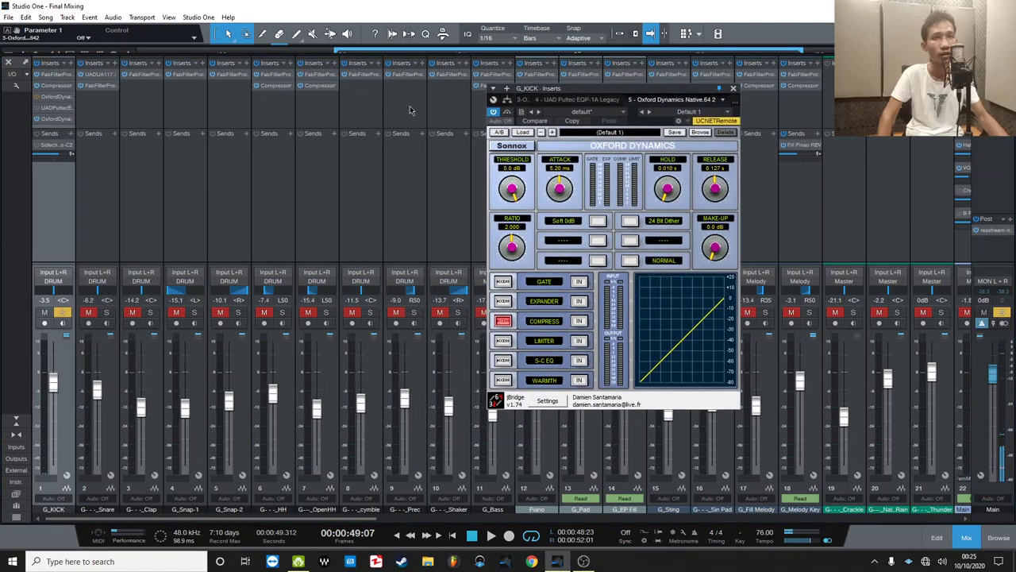
left_click(57, 122)
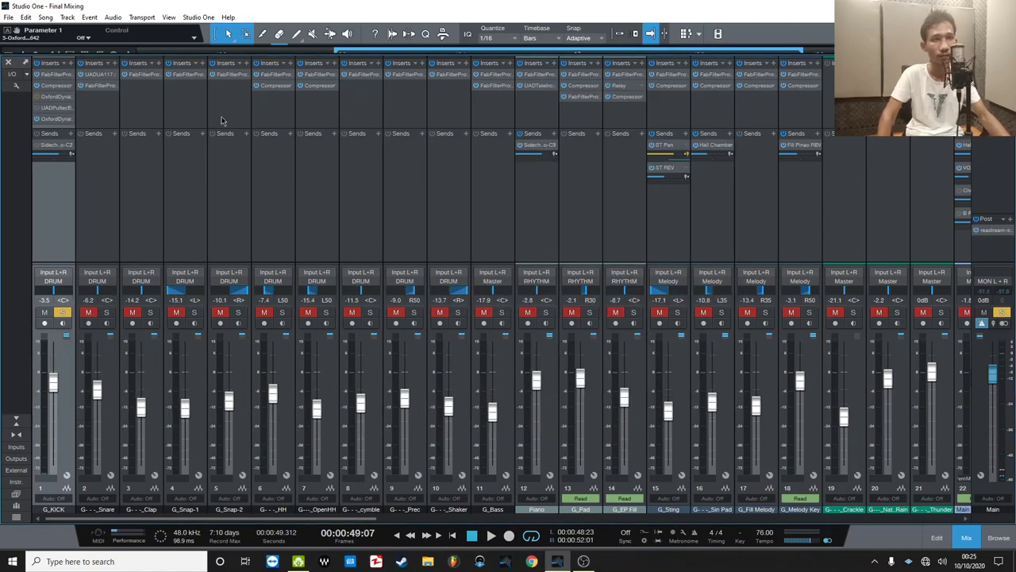
double_click(46, 121)
double_click(50, 98)
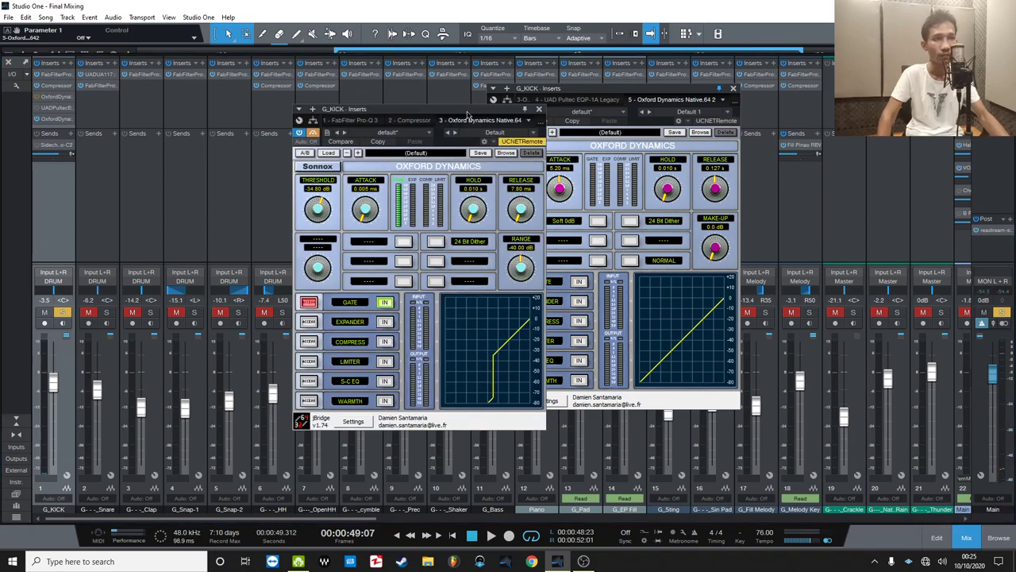
Place the two Oxford Dynamics windows side by side, then enable the second one's Gate with a threshold of -31.20 dB.
left_click_drag(468, 114, 375, 87)
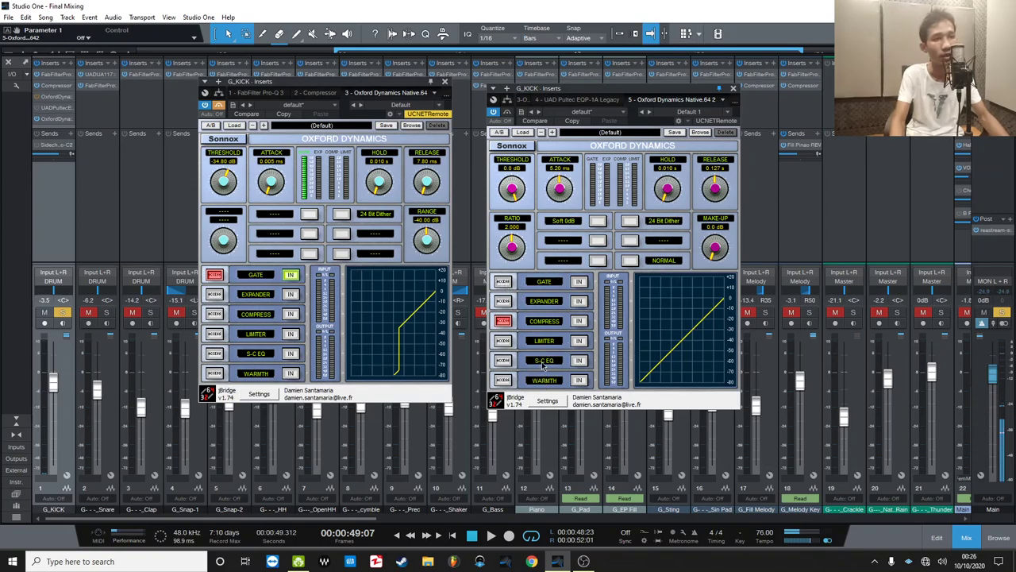
left_click(504, 282)
left_click(581, 283)
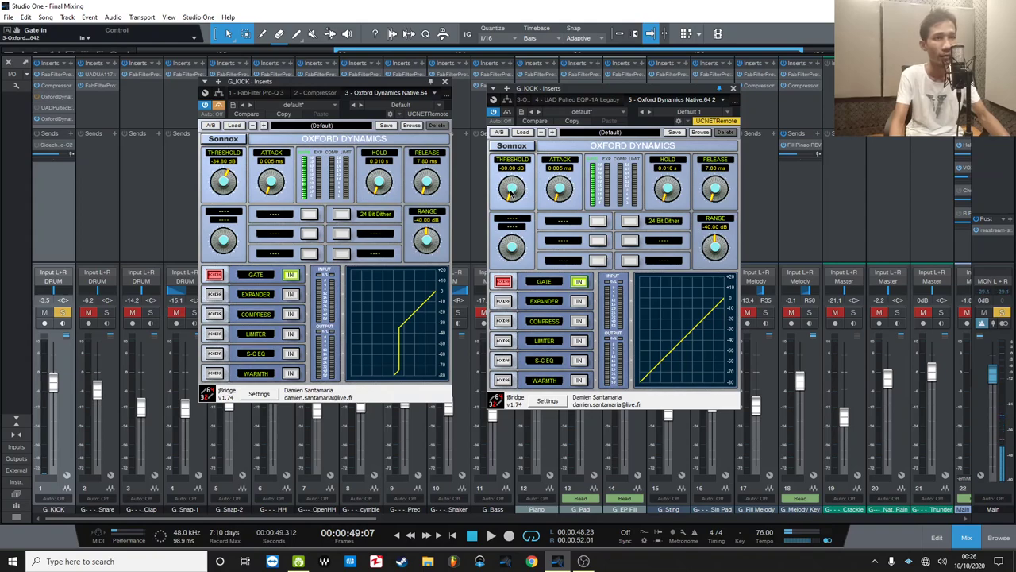
left_click_drag(512, 189, 506, 121)
key("space")
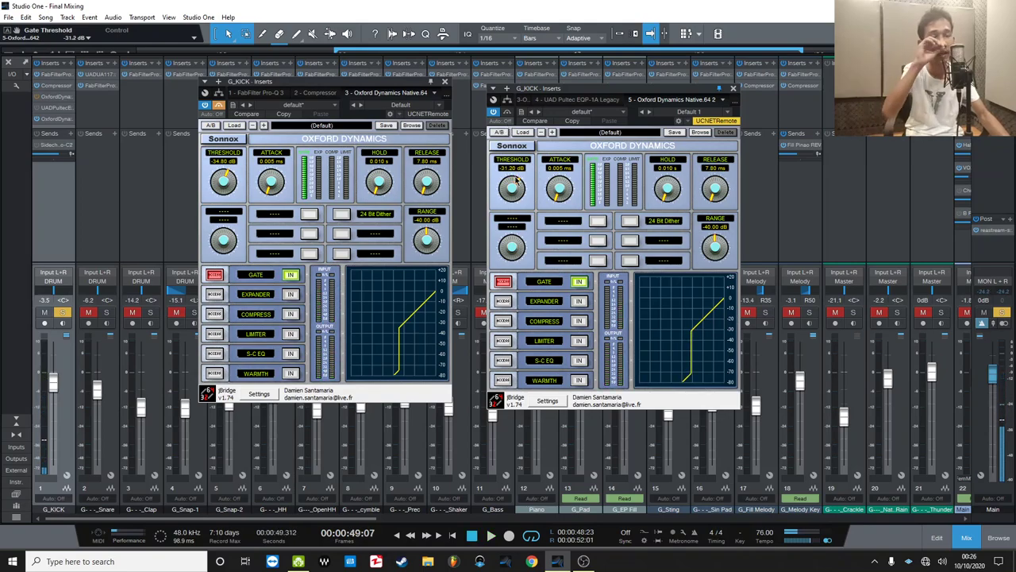
Raise the second Oxford Dynamics' gate threshold to 0.0 dB while the kick plays.
key("space")
left_click_drag(512, 190, 512, 143)
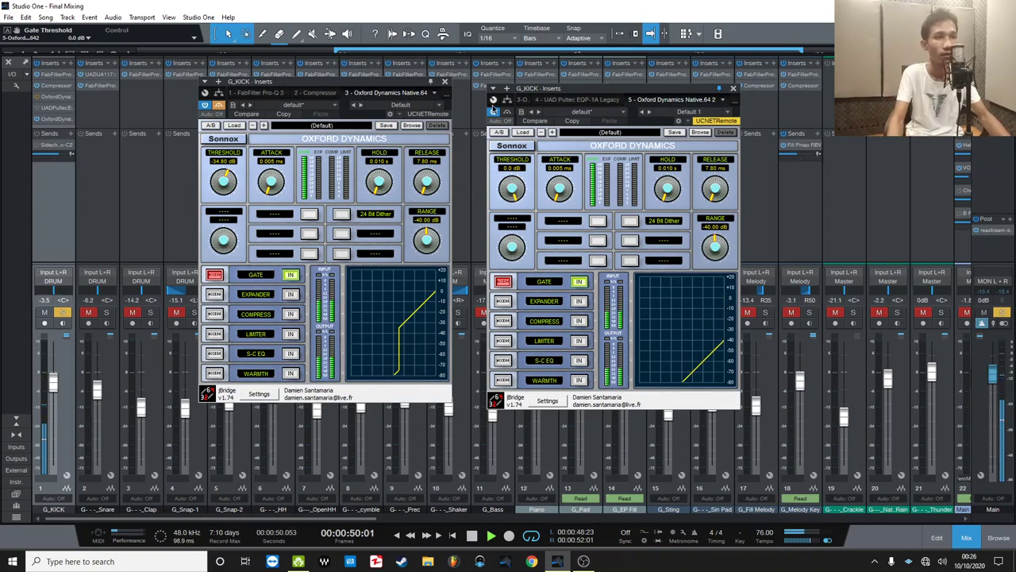
key("space")
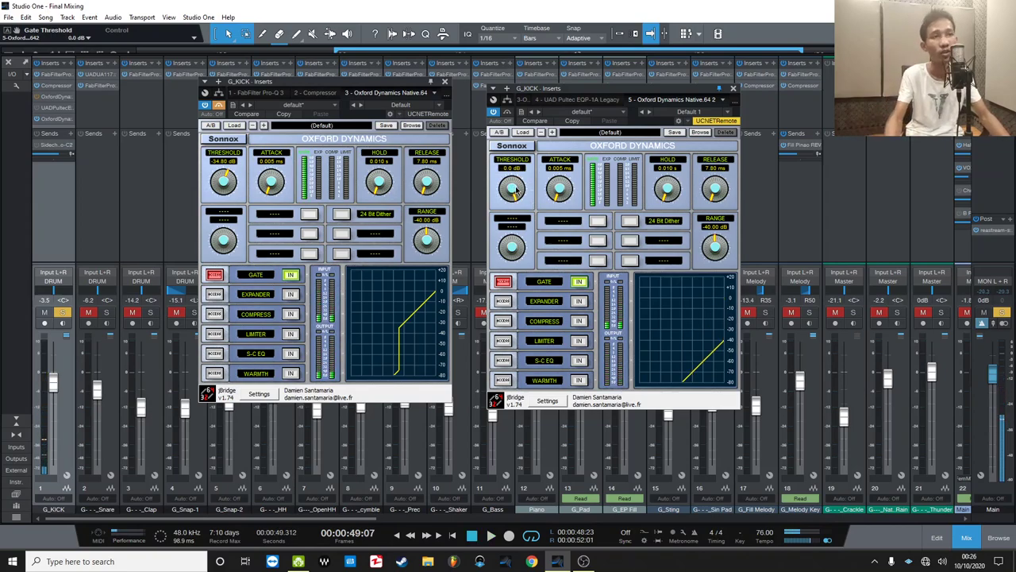
Lower the second Oxford Dynamics' gate threshold to -34.40 dB and play the kick through it.
left_click_drag(516, 203, 514, 222)
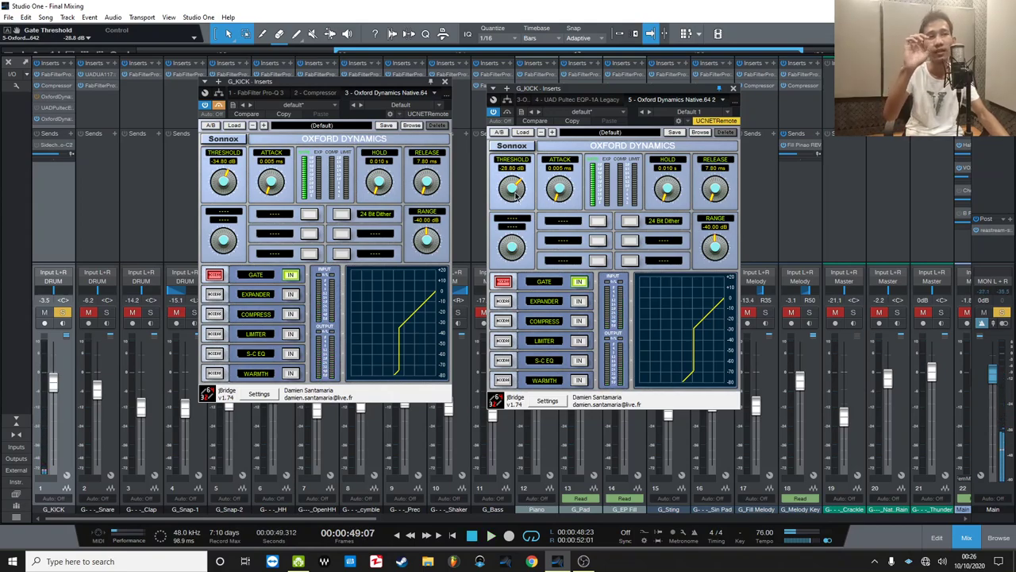
left_click_drag(513, 194, 514, 200)
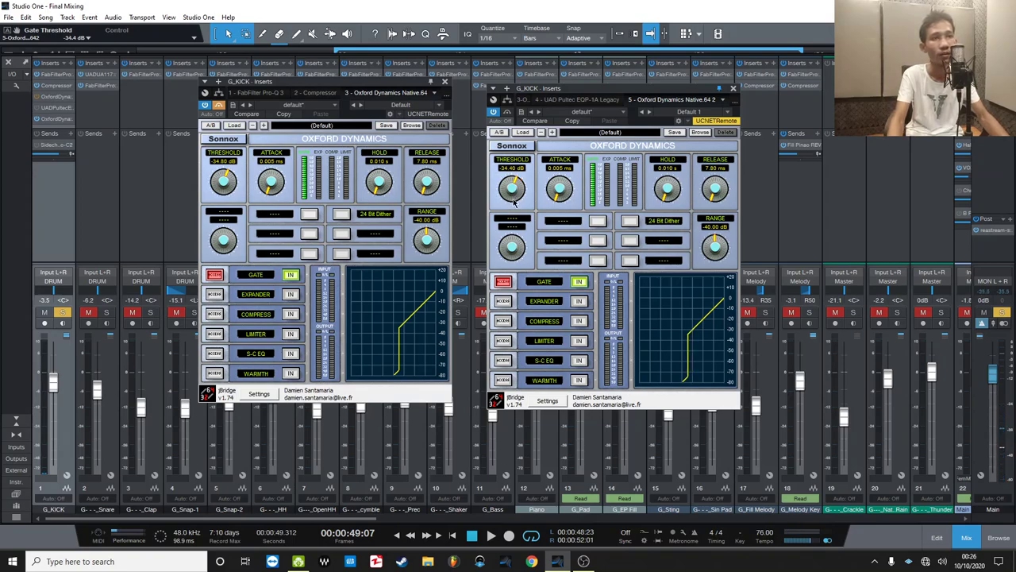
key("space")
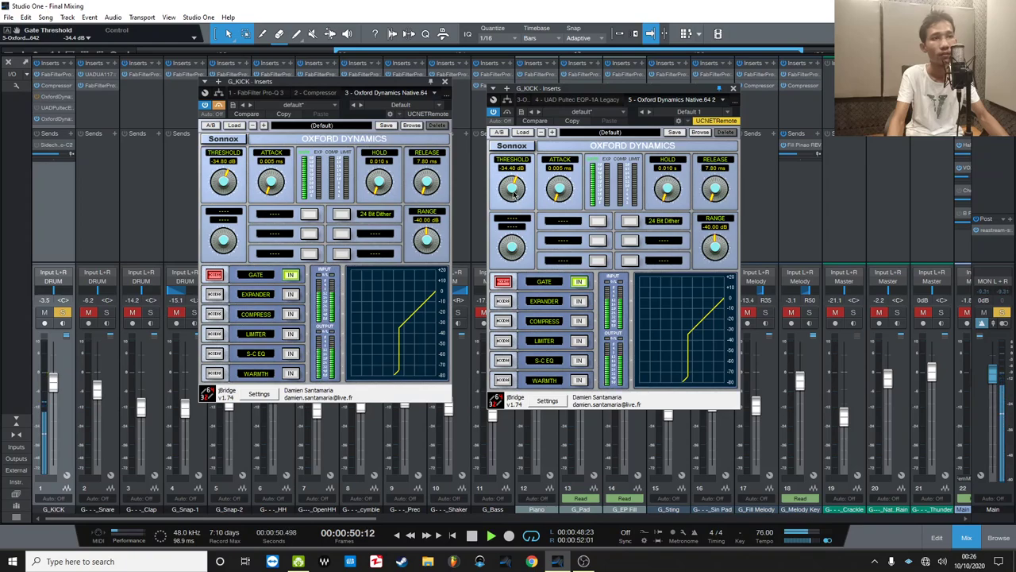
key("space")
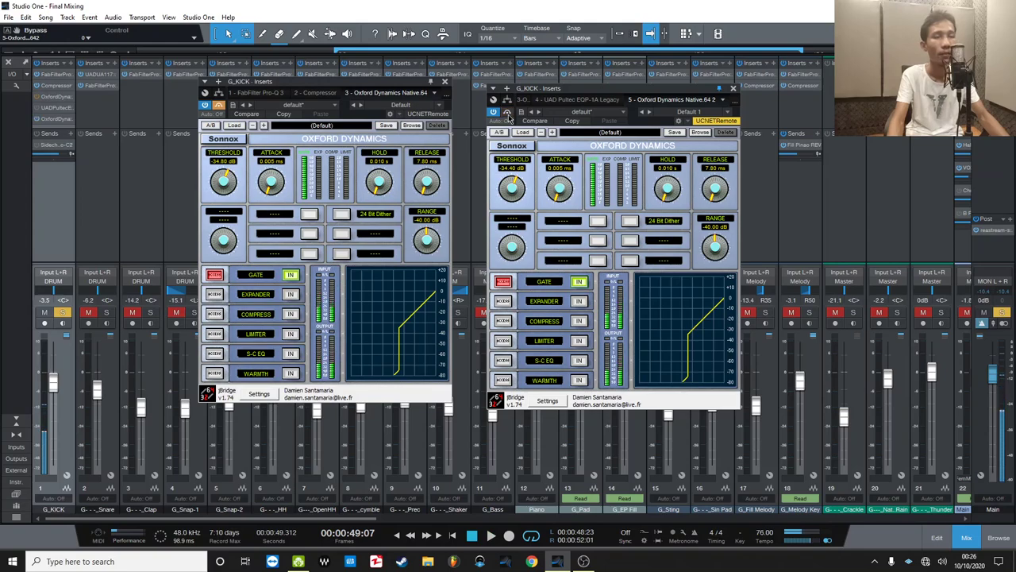
Play the kick with the second Oxford Dynamics bypassed and active to compare its gating.
left_click(508, 112)
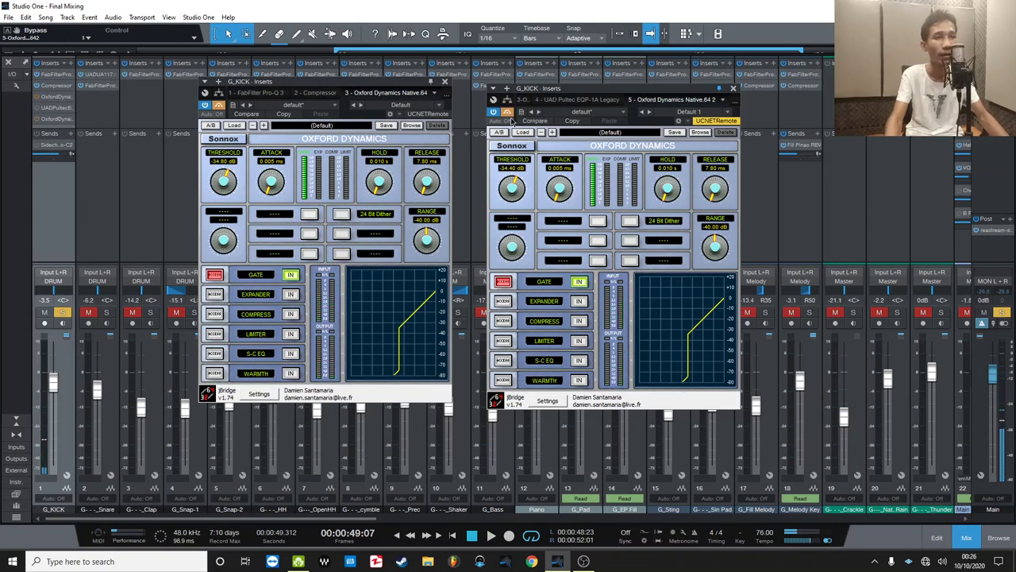
left_click(507, 112)
key("space")
left_click(508, 113)
key("space")
key("space")
left_click(508, 114)
key("space")
key("space")
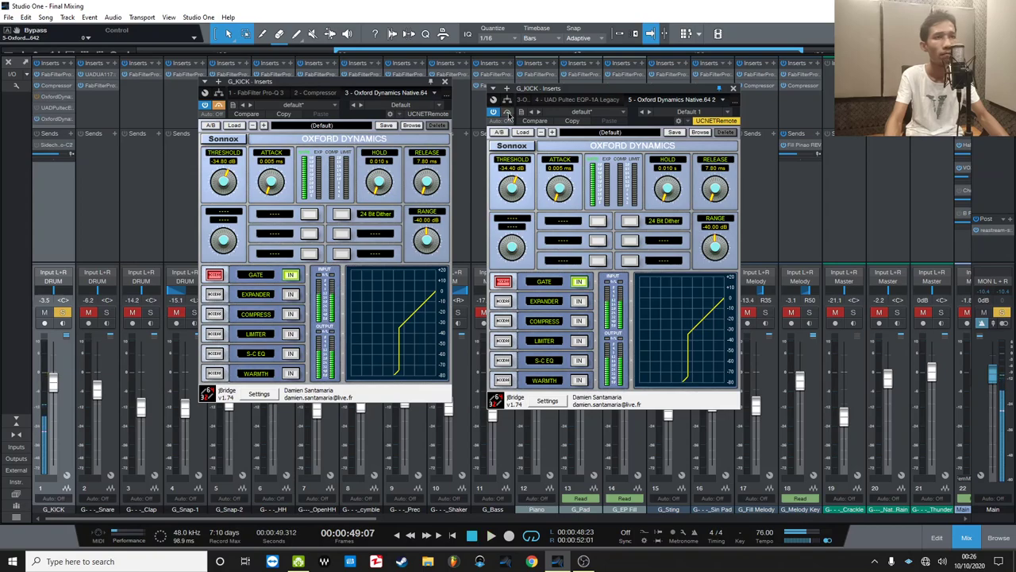
Close the second Oxford Dynamics window and, in the arrangement, set the loop range around the last G_KICK hit before bar 17.
left_click(732, 87)
left_click(968, 538)
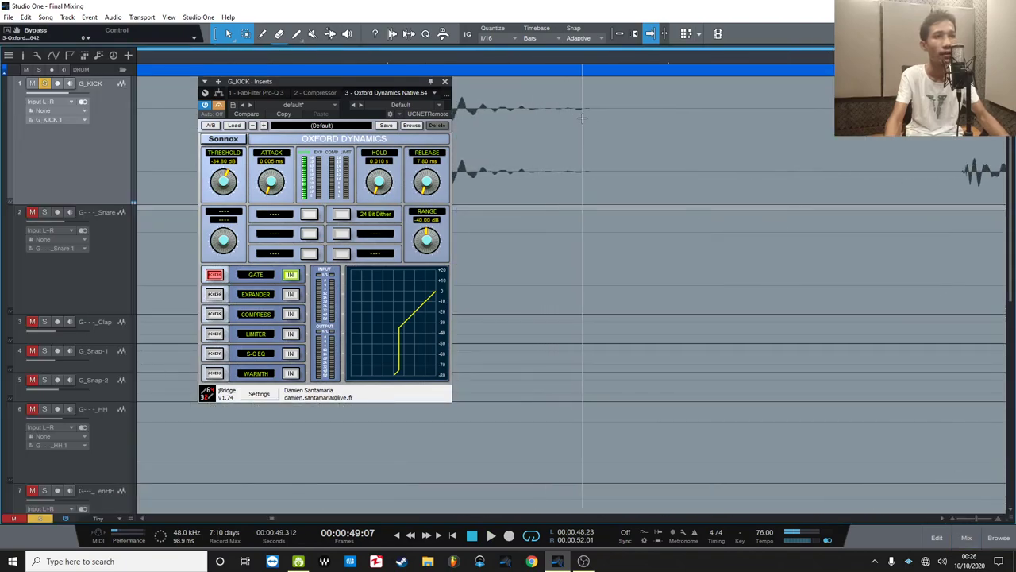
left_click_drag(589, 119, 530, 119)
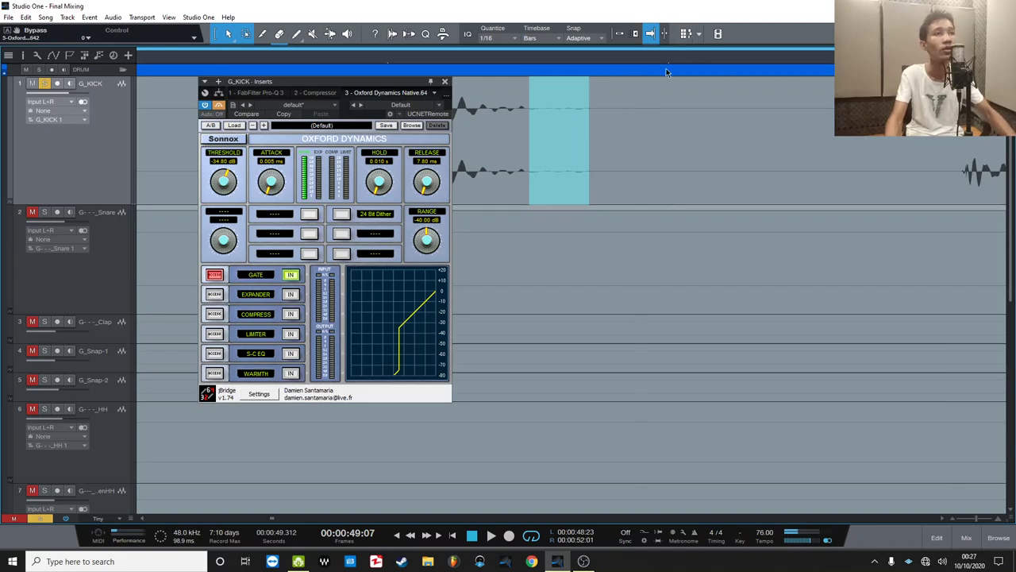
left_click_drag(673, 58, 685, 85)
left_click(631, 153)
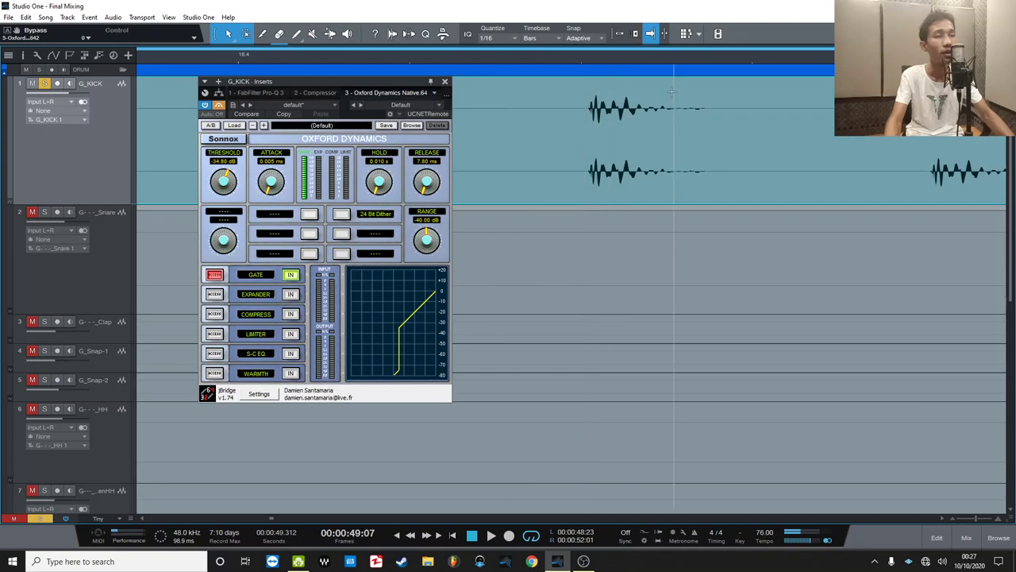
left_click_drag(642, 109, 585, 111)
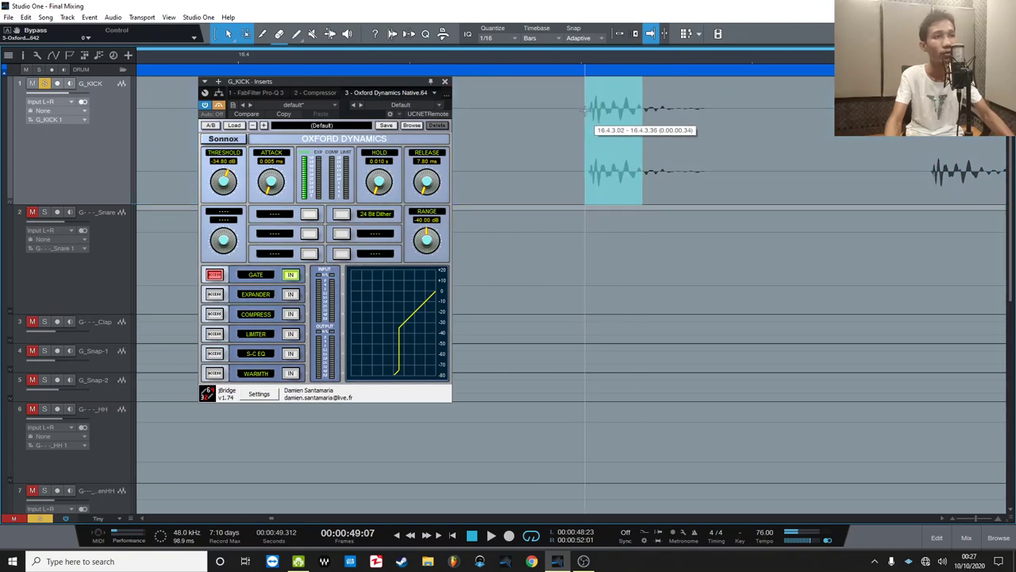
left_click(642, 109)
left_click_drag(679, 110, 575, 103)
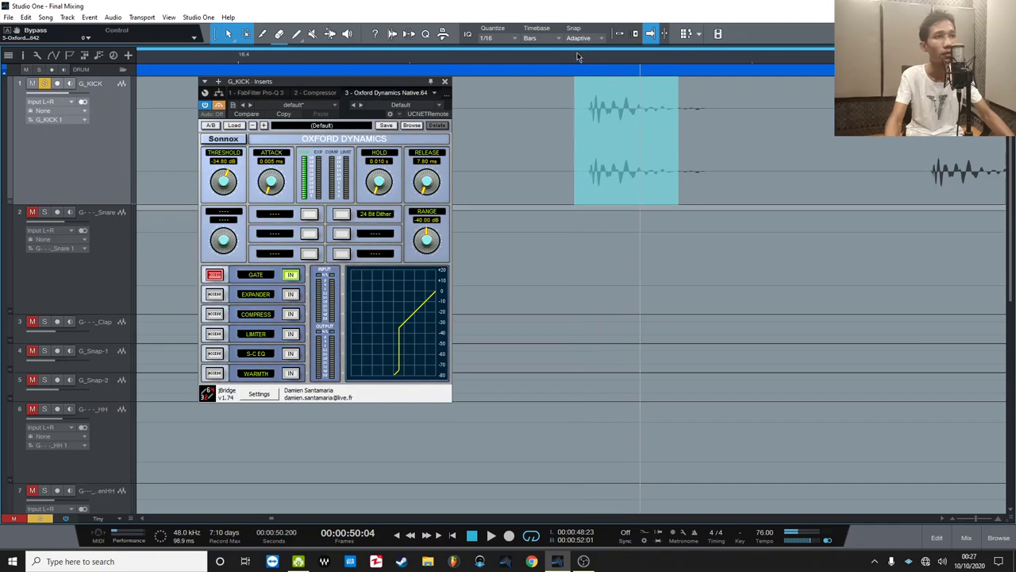
left_click_drag(577, 53, 680, 54)
Switch the first Oxford Dynamics off and back on, check the kick's inserts in the mixer, and return to the arrangement.
left_click(205, 106)
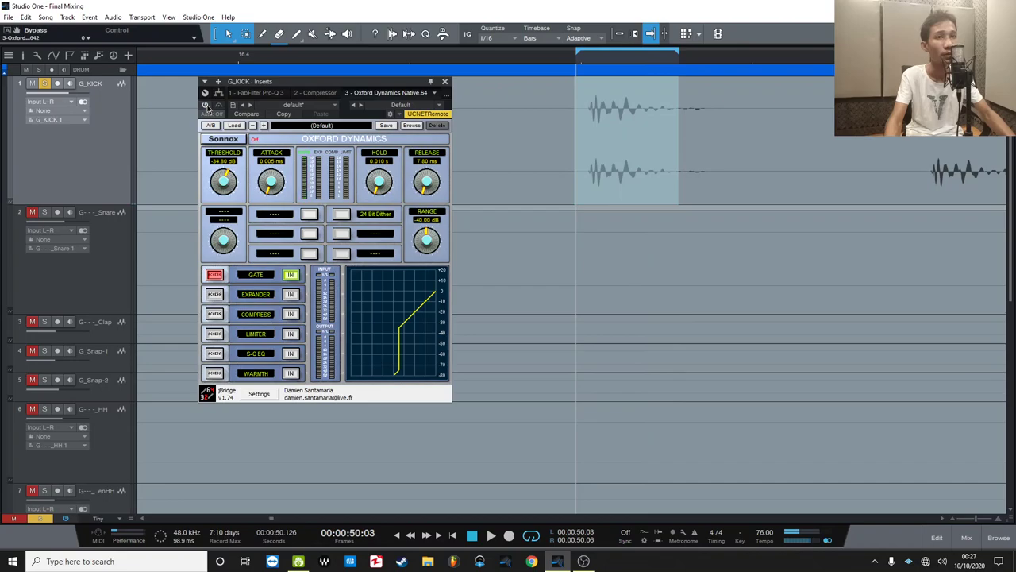
left_click(206, 105)
key("F3")
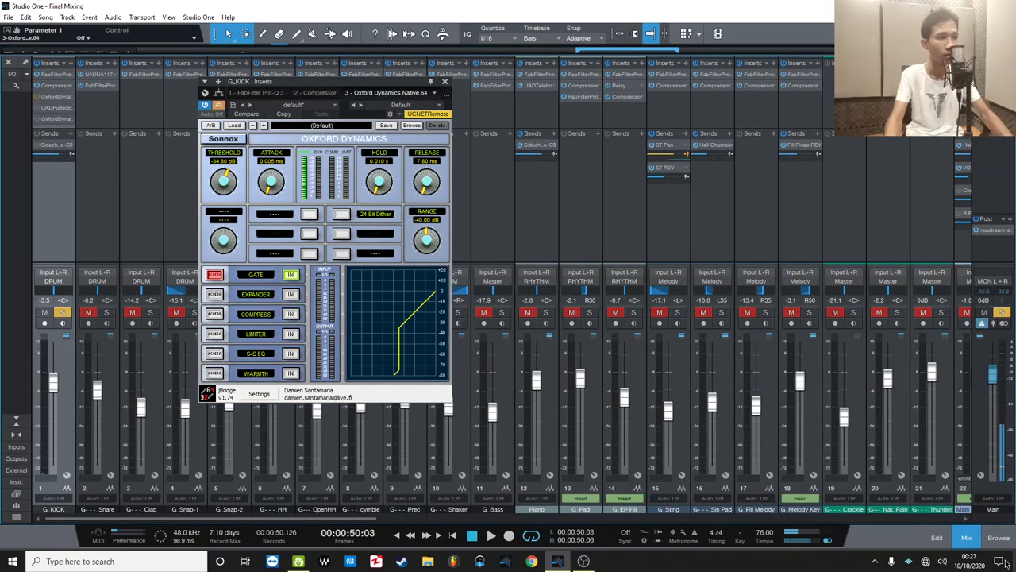
left_click(965, 543)
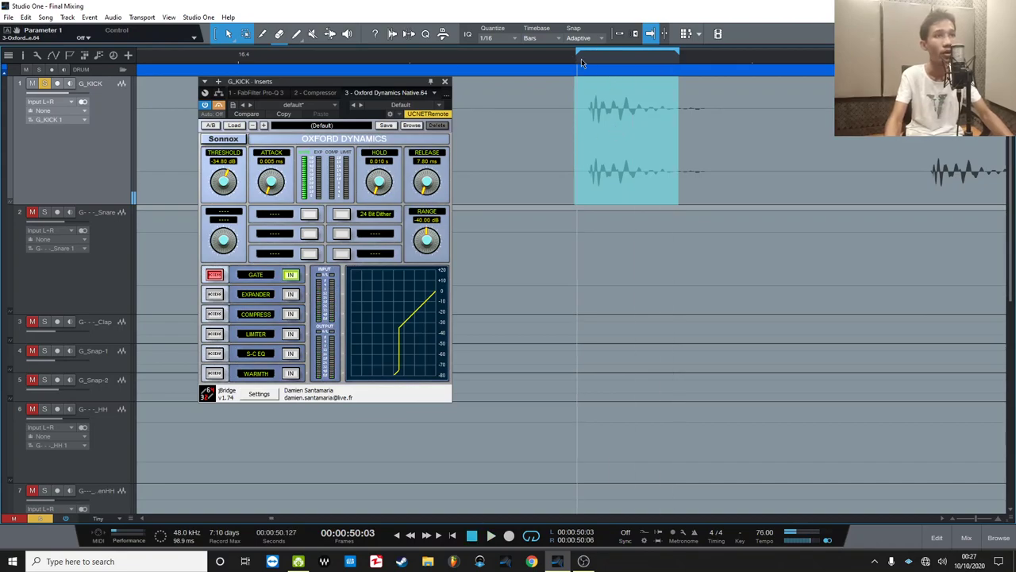
scroll(600, 61, "down", 2)
left_click(649, 254)
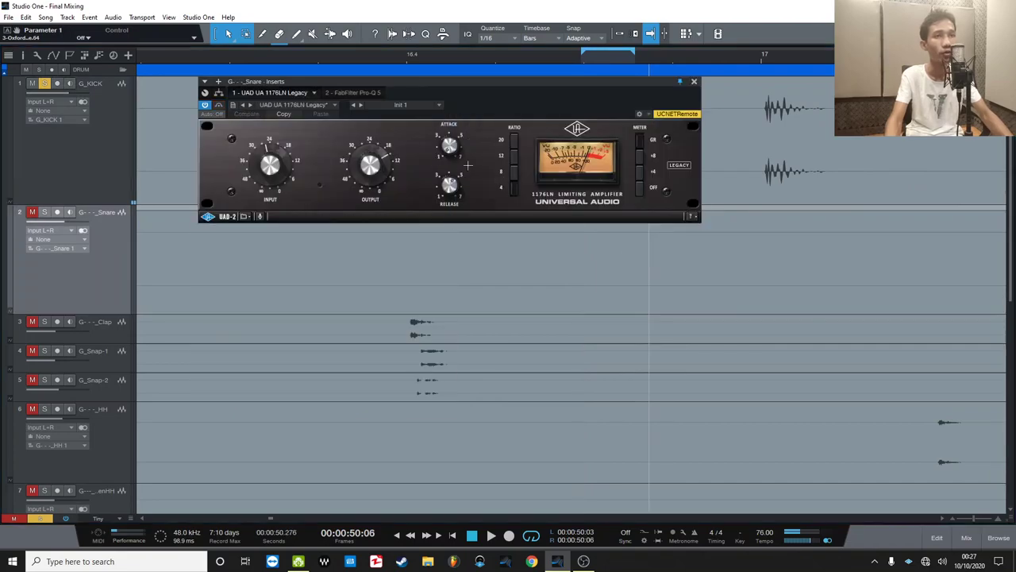
left_click(693, 82)
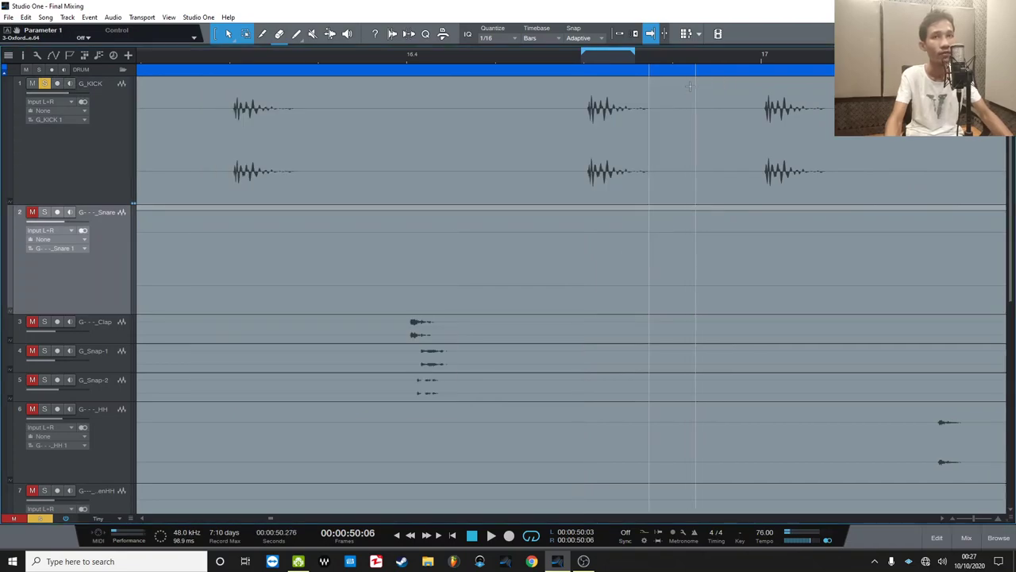
left_click(114, 161)
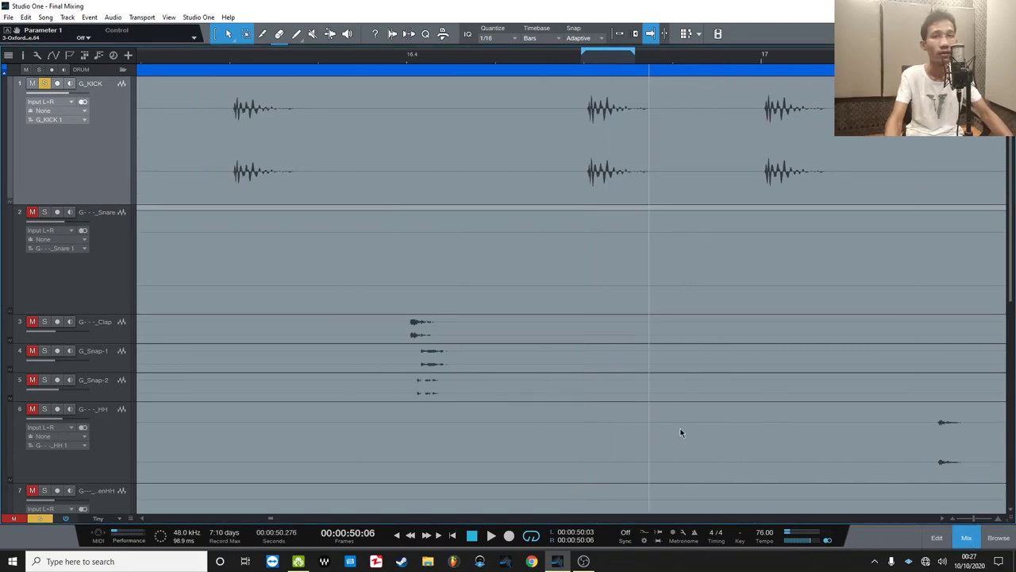
In the mixer, take the first Oxford Dynamics on G_KICK out of bypass and remove the second Oxford Dynamics insert.
key("F3")
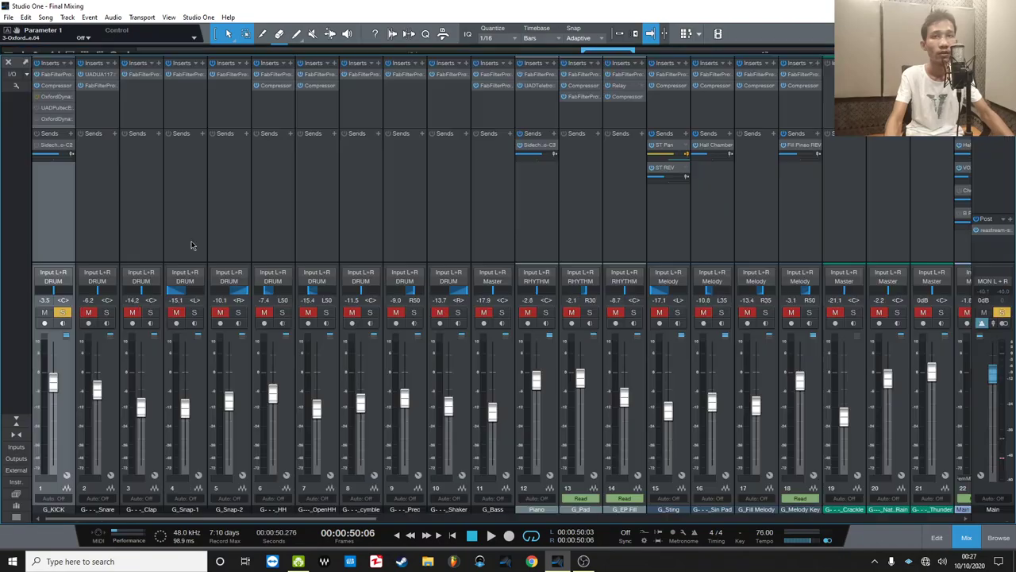
double_click(48, 97)
left_click(206, 106)
right_click(61, 126)
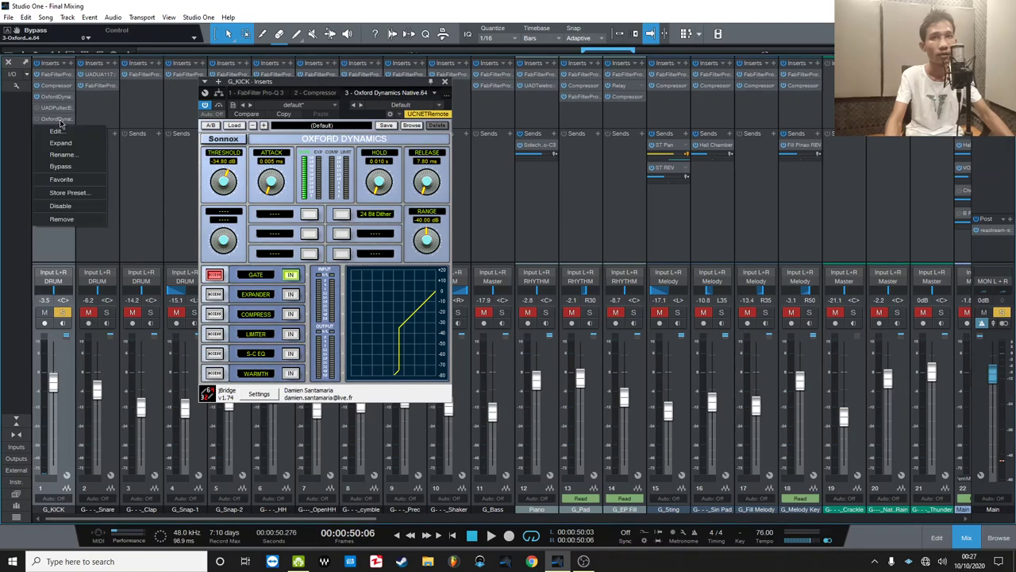
left_click(64, 220)
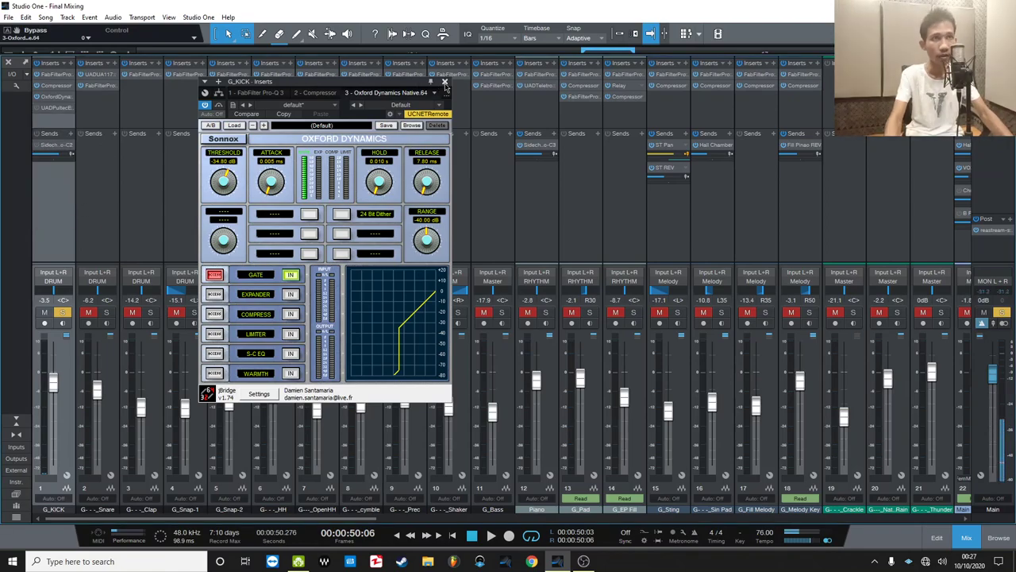
Activate and open the UAD Pultec EQP-1A Legacy insert on G_KICK, and show it over the arrangement.
double_click(53, 108)
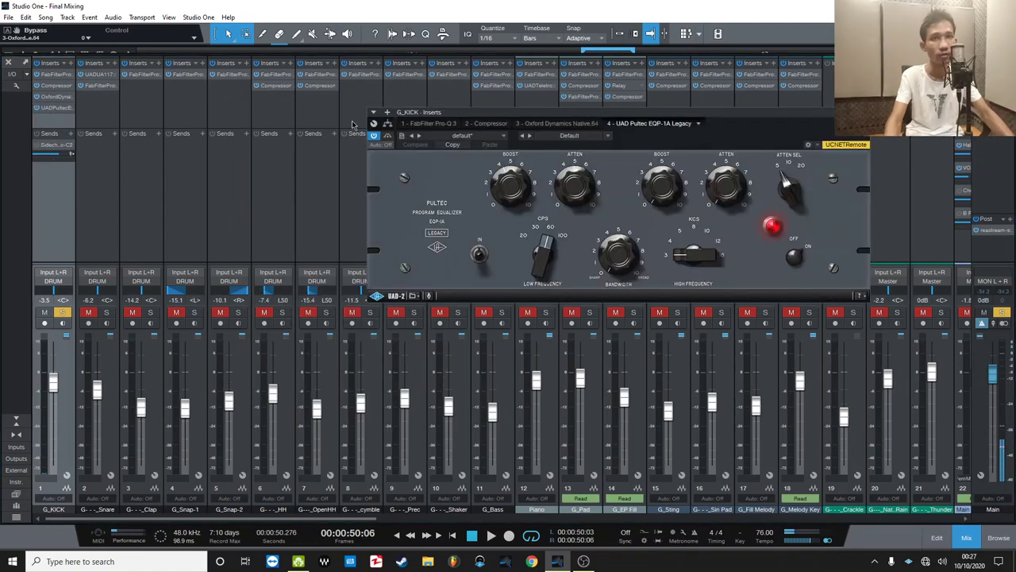
left_click_drag(745, 123, 711, 142)
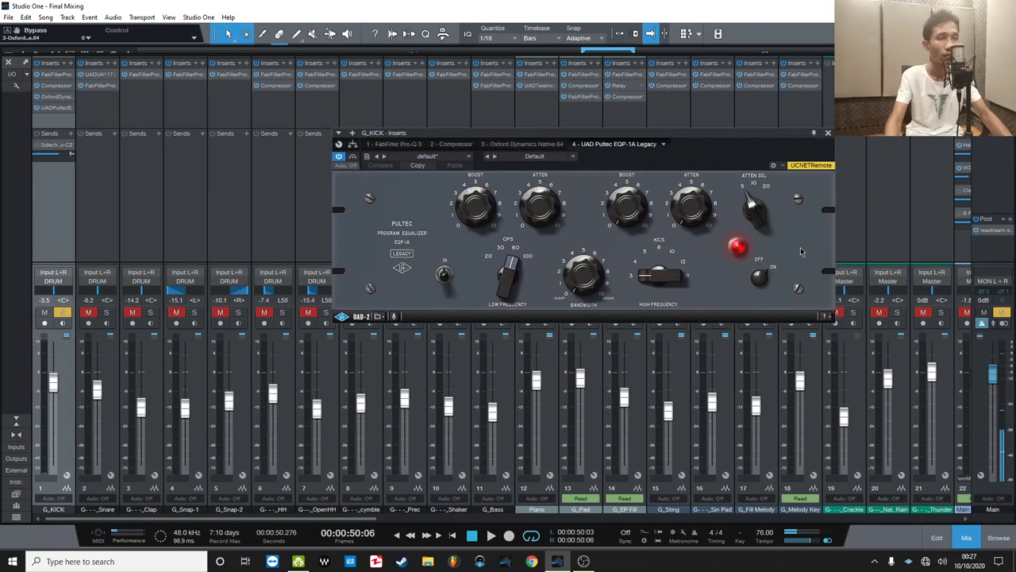
left_click(965, 538)
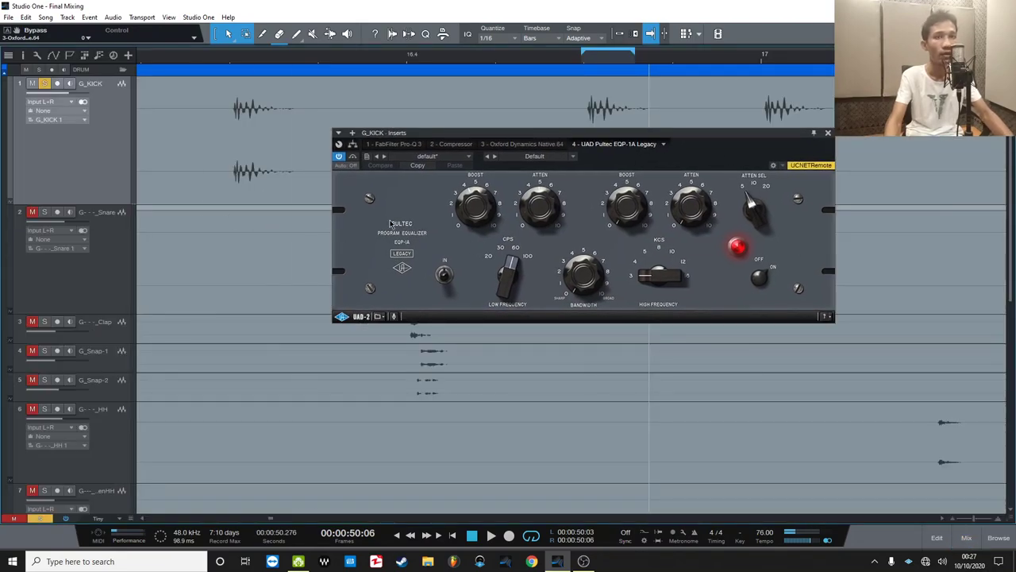
Extend the loop past the kick hit at bar 17, compare playback with the Pultec EQP-1A bypassed and active, and close its window.
left_click(353, 157)
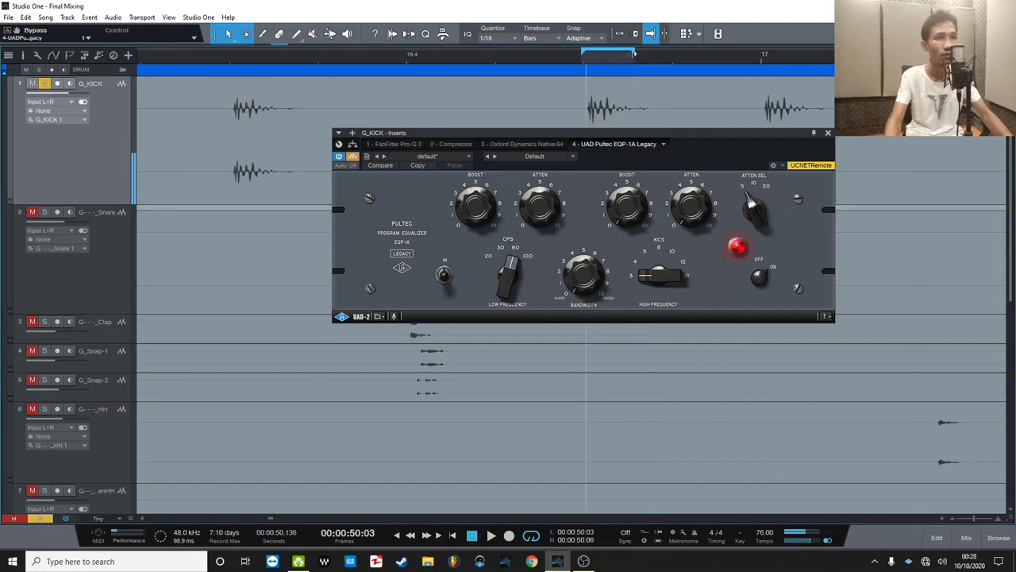
left_click_drag(633, 54, 893, 54)
key("space")
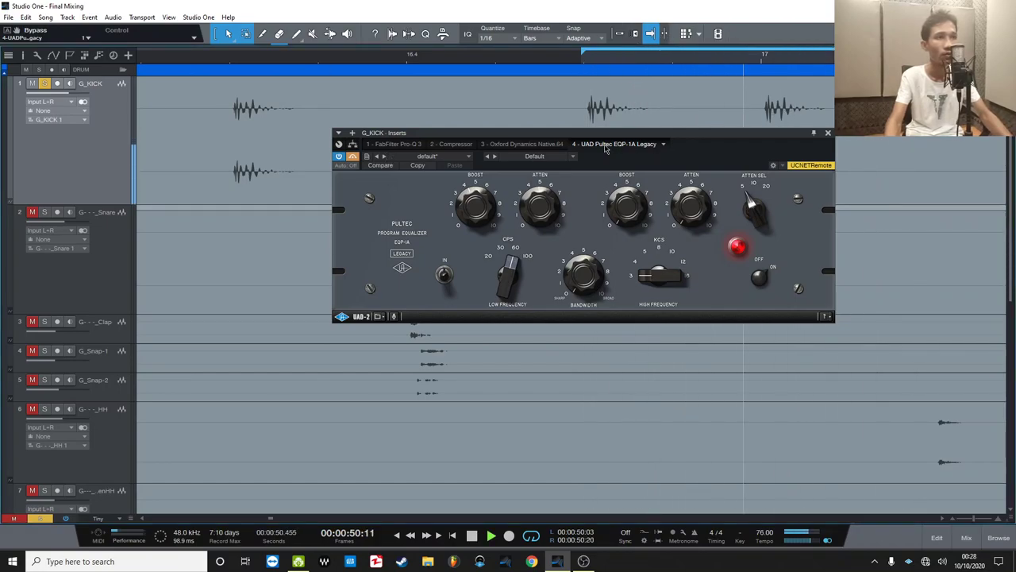
left_click(353, 158)
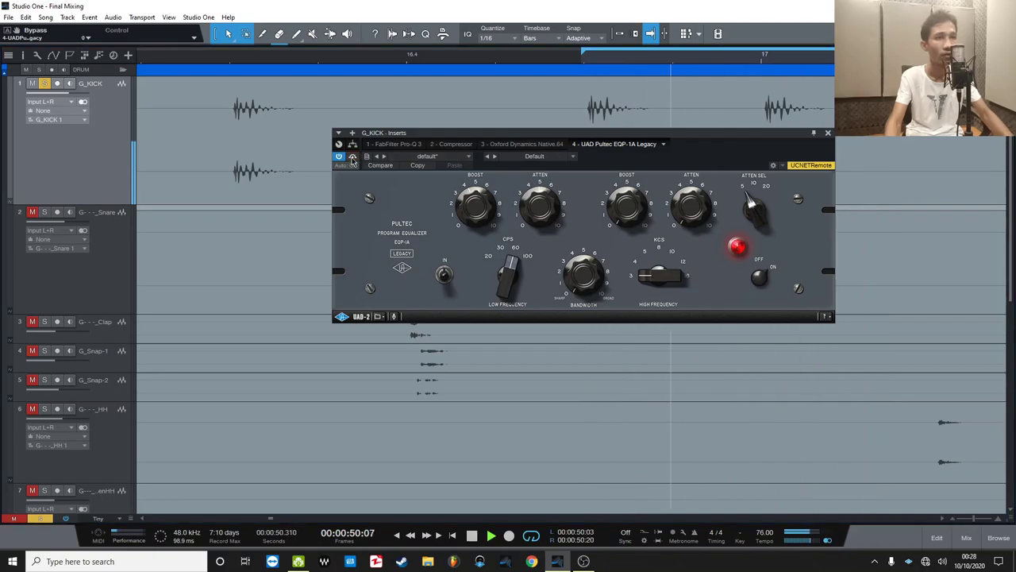
left_click(353, 158)
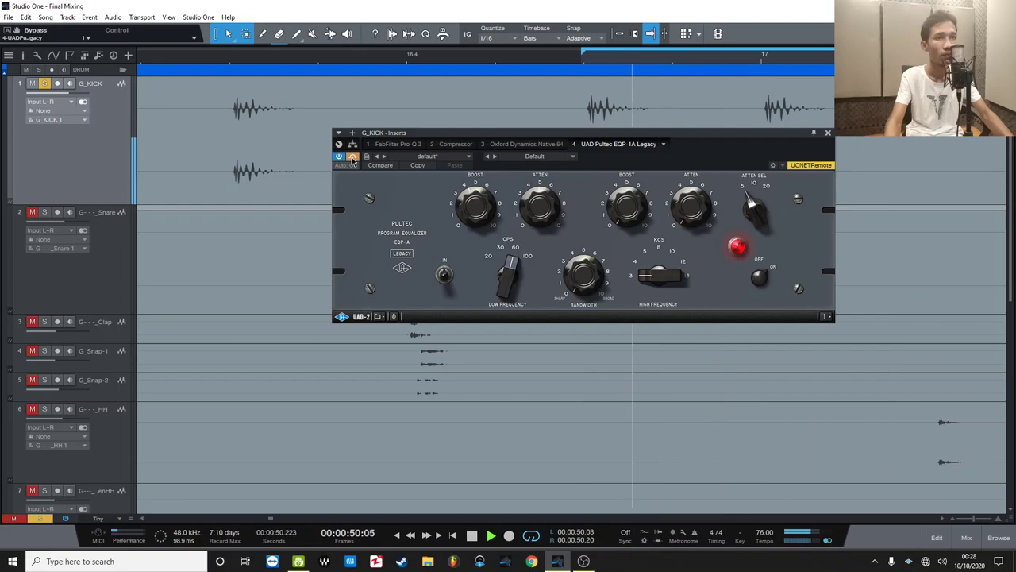
left_click(353, 157)
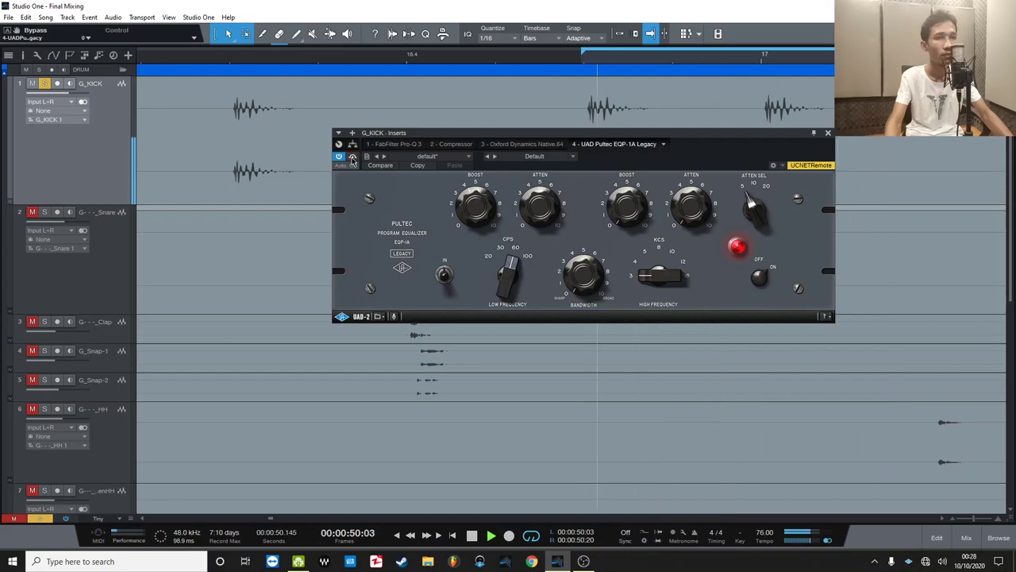
key("space")
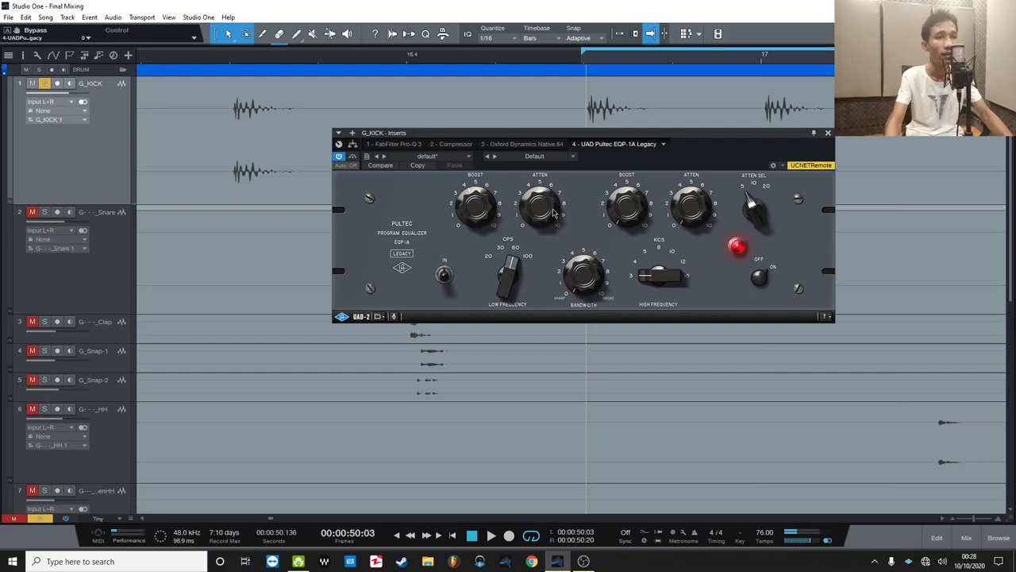
left_click(828, 134)
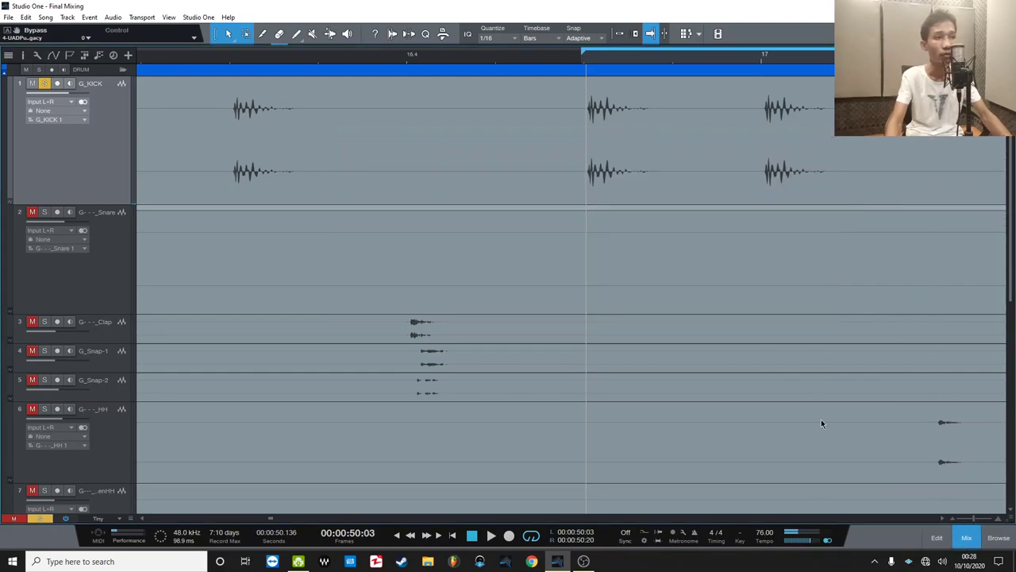
Open the mixer and insert FabFilter Pro-Q 3 at the end of the G_KICK insert chain.
key("F3")
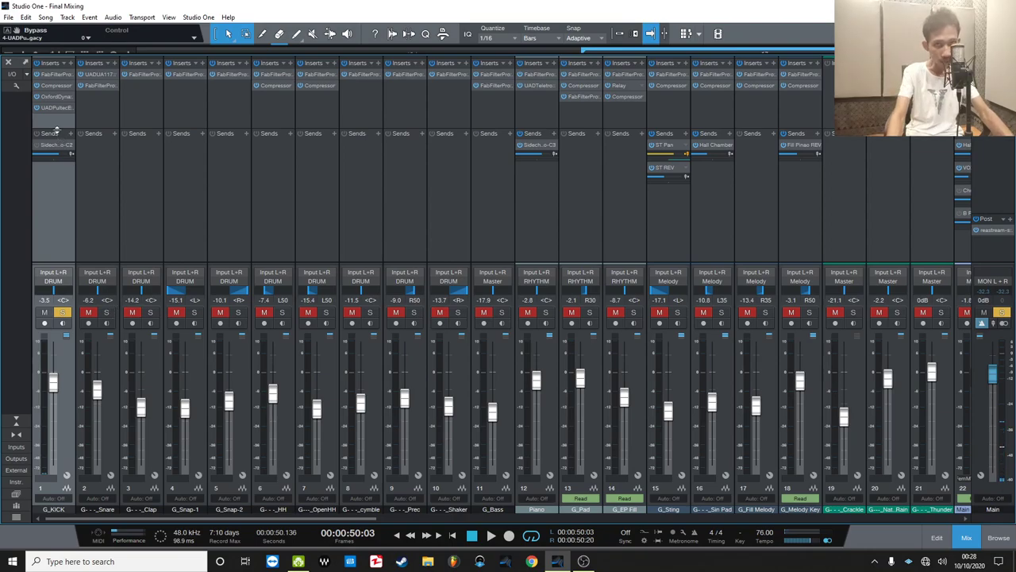
left_click(69, 63)
left_click(119, 125)
left_click(84, 124)
left_click(115, 160)
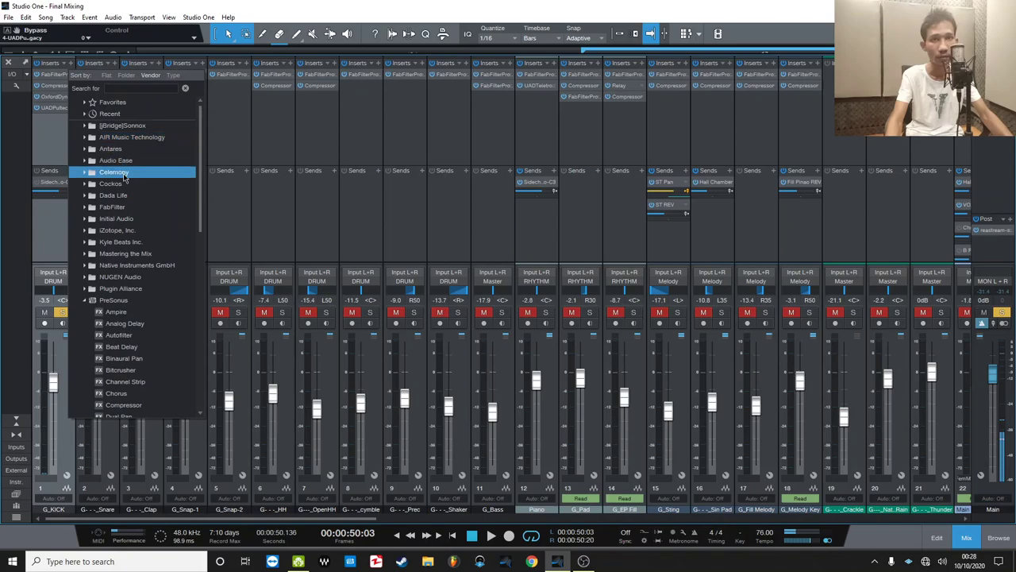
left_click(130, 150)
left_click(131, 140)
left_click(139, 171)
left_click(135, 195)
double_click(127, 206)
left_click(181, 253)
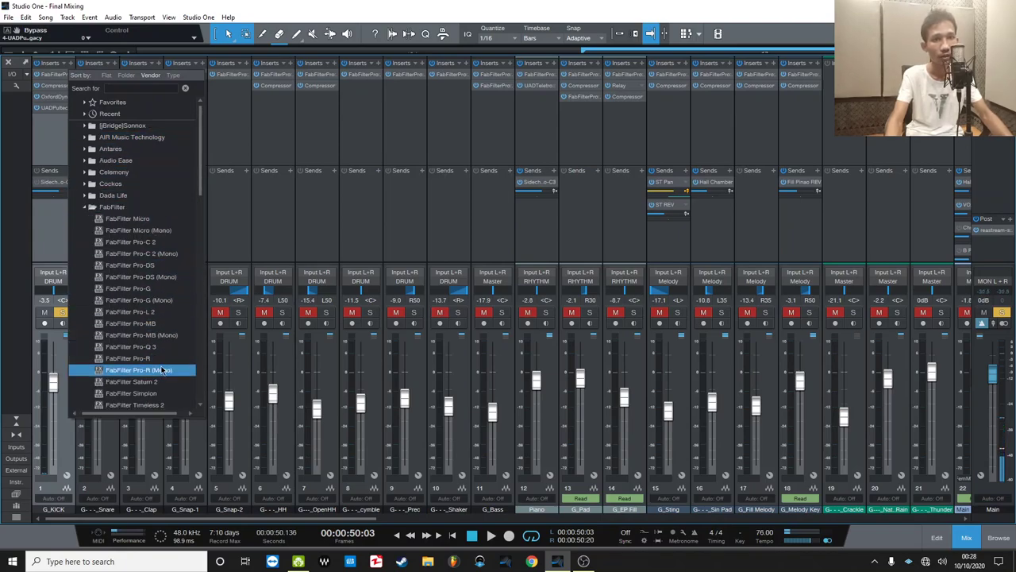
left_click(158, 347)
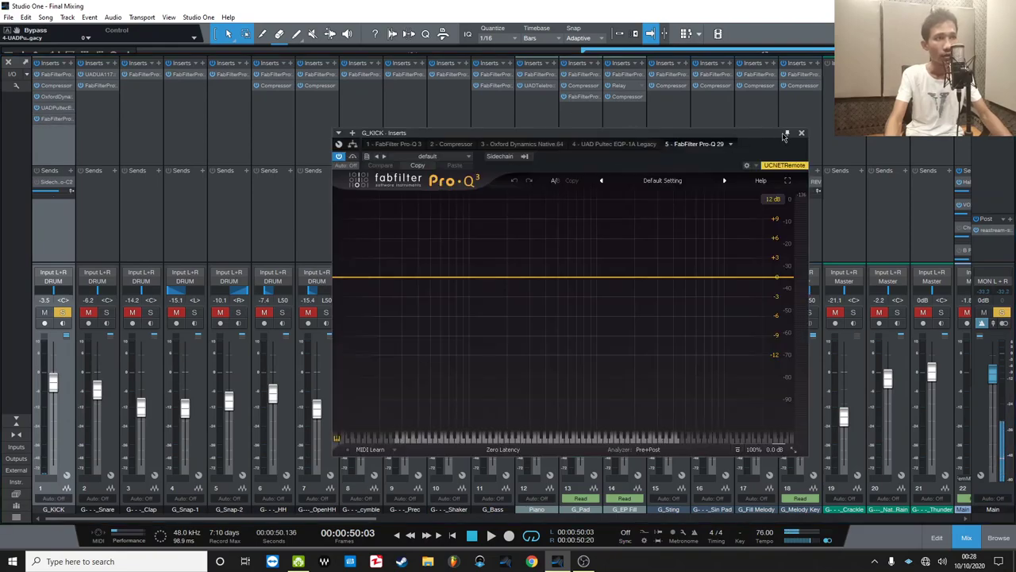
Place the Pro-Q 3 and UAD Pultec EQP-1A windows side by side, with the Pultec's low frequency at 60 CPS.
left_click_drag(766, 140, 484, 156)
left_click(56, 107)
left_click_drag(687, 135, 876, 148)
left_click(984, 146)
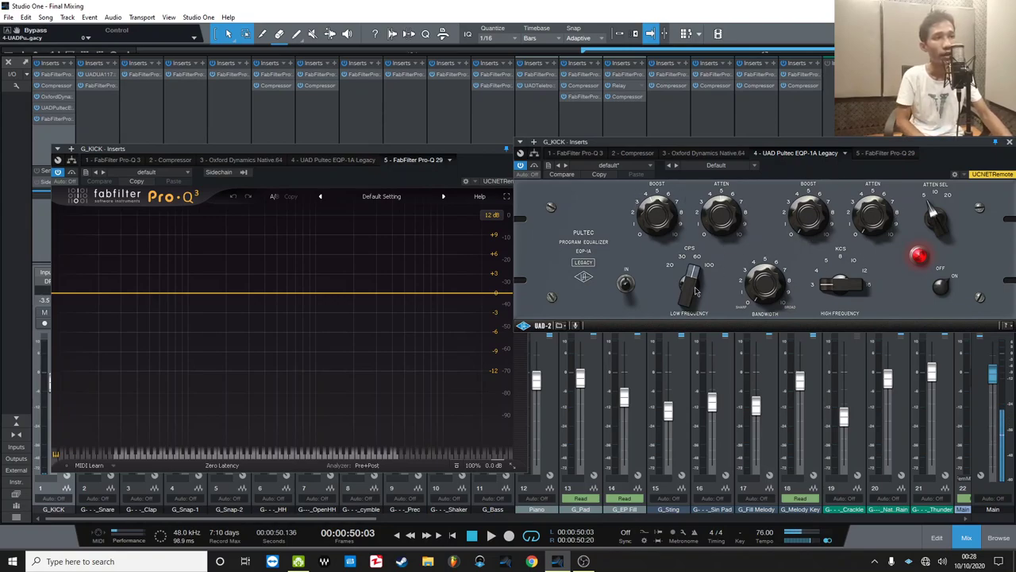
mouse_move(689, 289)
left_mouse_down()
mouse_move(691, 256)
mouse_move(687, 282)
left_mouse_up()
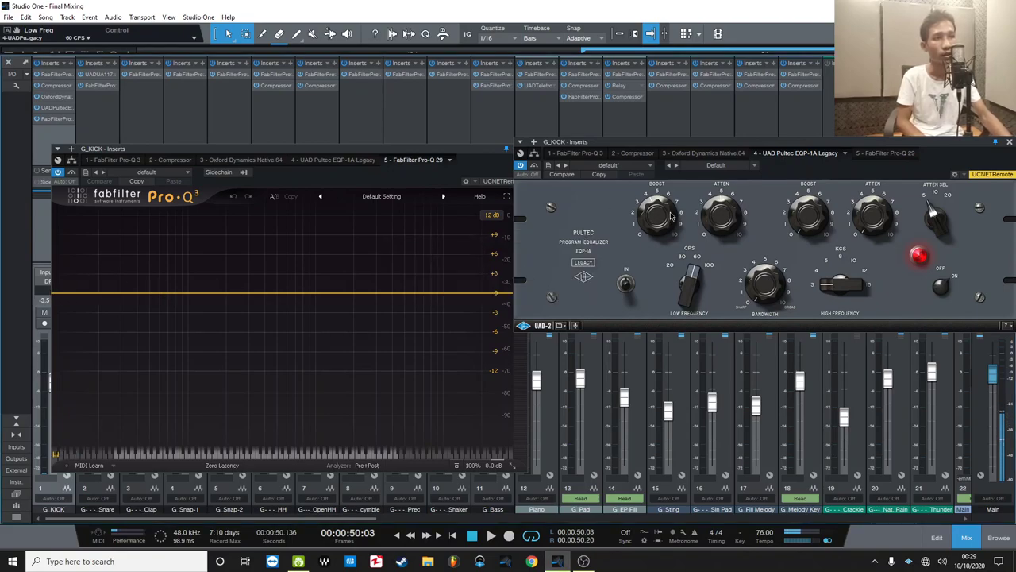
Bypass the Pultec and add a Pro-Q 3 low shelf at 60 Hz, raising it to about +8 dB.
left_click(536, 166)
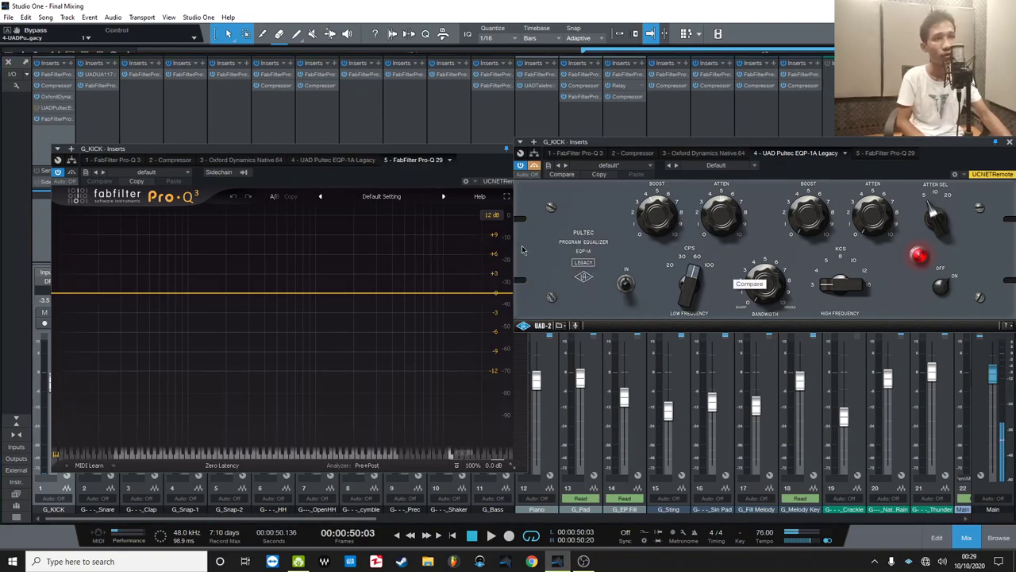
double_click(113, 294)
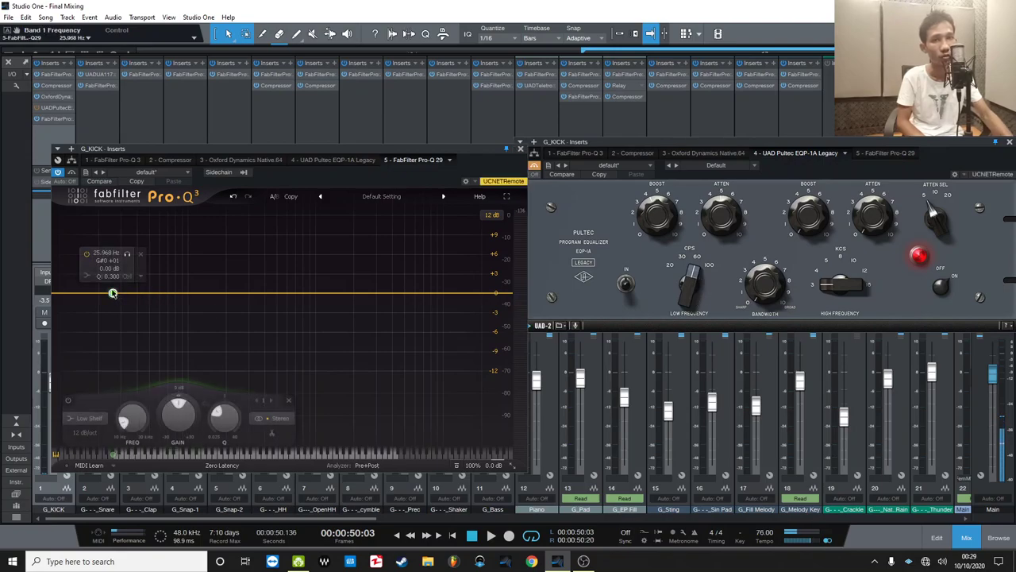
double_click(104, 252)
type("60")
key("Return")
left_click_drag(159, 293, 163, 243)
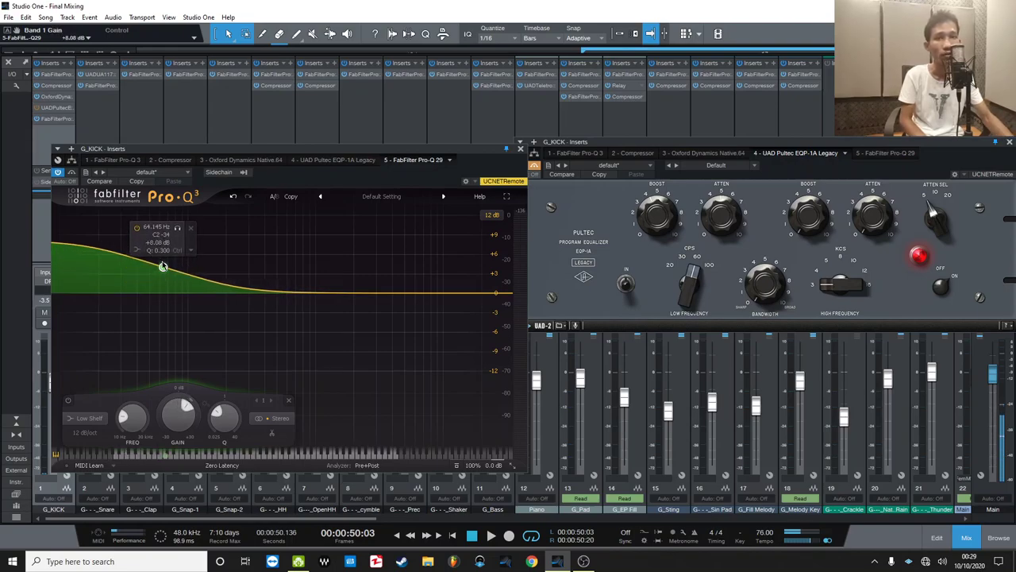
Raise the low shelf's Q to 40 and reduce its gain to about +4.5 dB to mimic the Pultec curve.
scroll(162, 265, "up", 10)
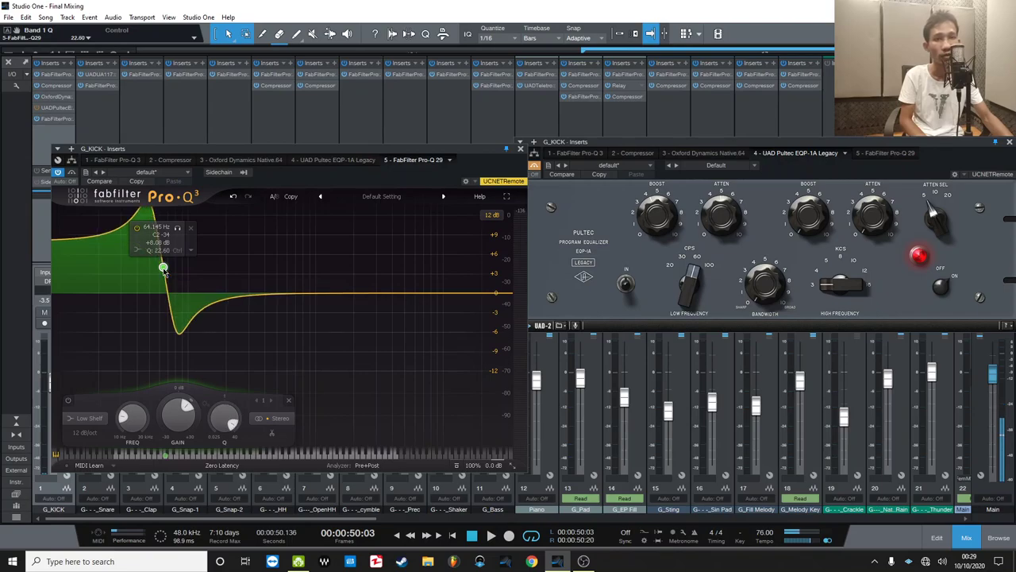
scroll(162, 268, "up", 5)
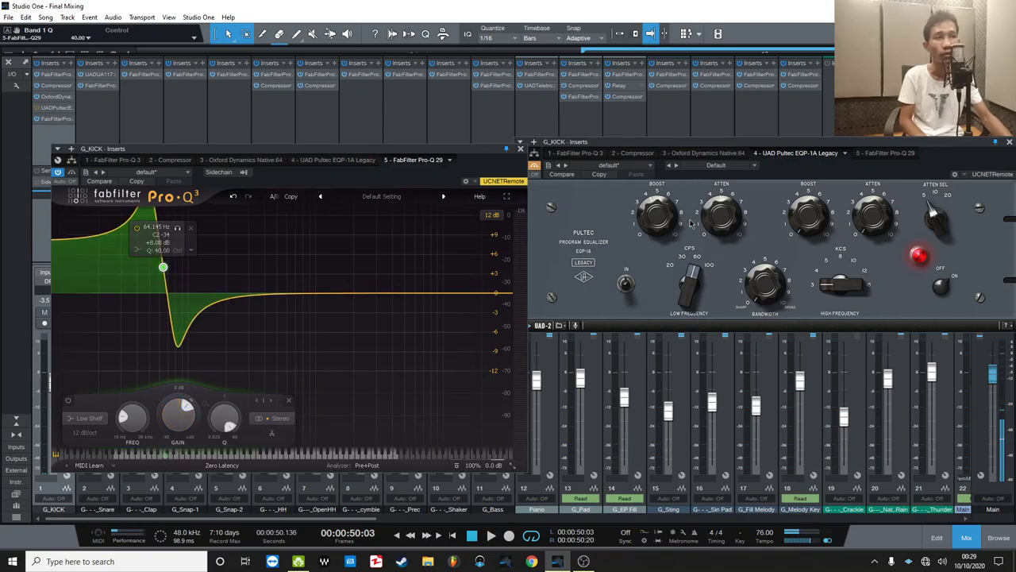
left_click_drag(163, 267, 171, 310)
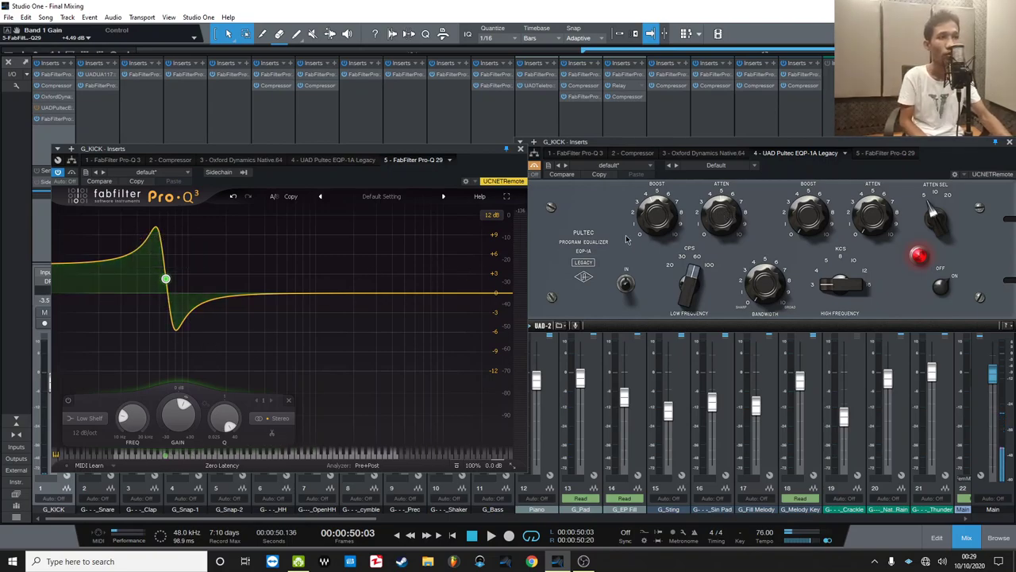
Deactivate the new Pro-Q 3 on G_KICK and take the Pultec EQP-1A out of bypass.
left_click(605, 149)
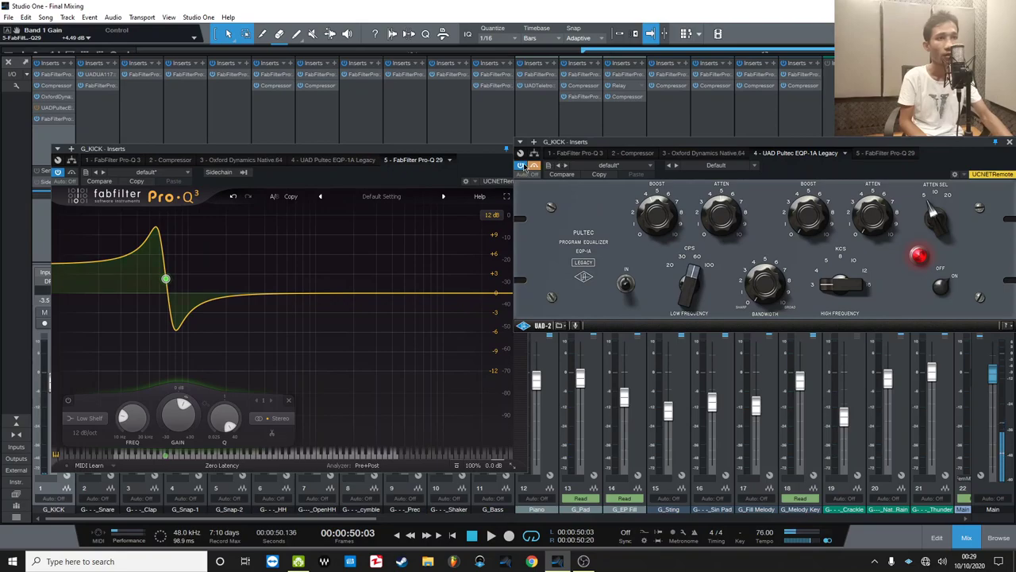
left_click(57, 173)
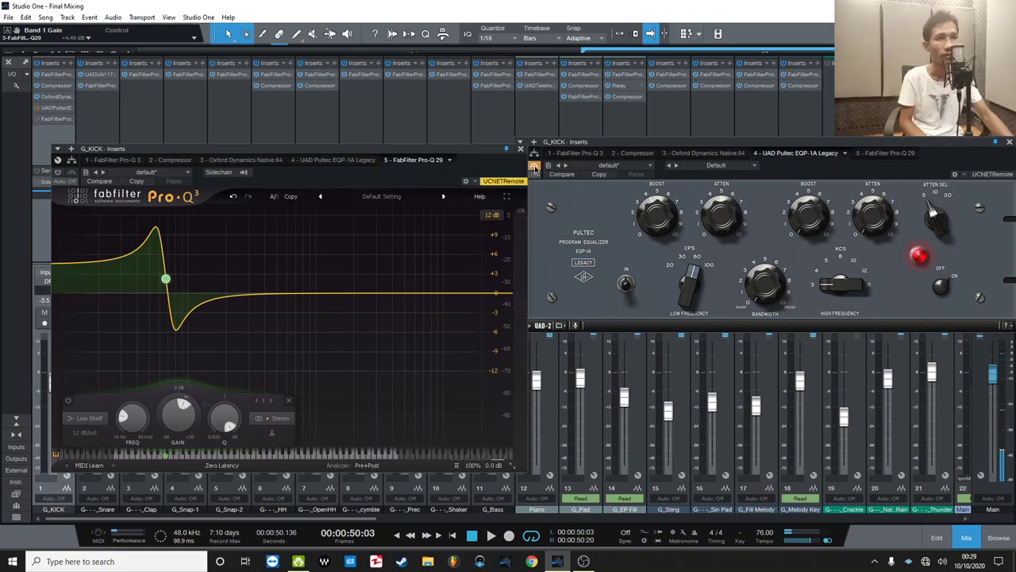
left_click(609, 147)
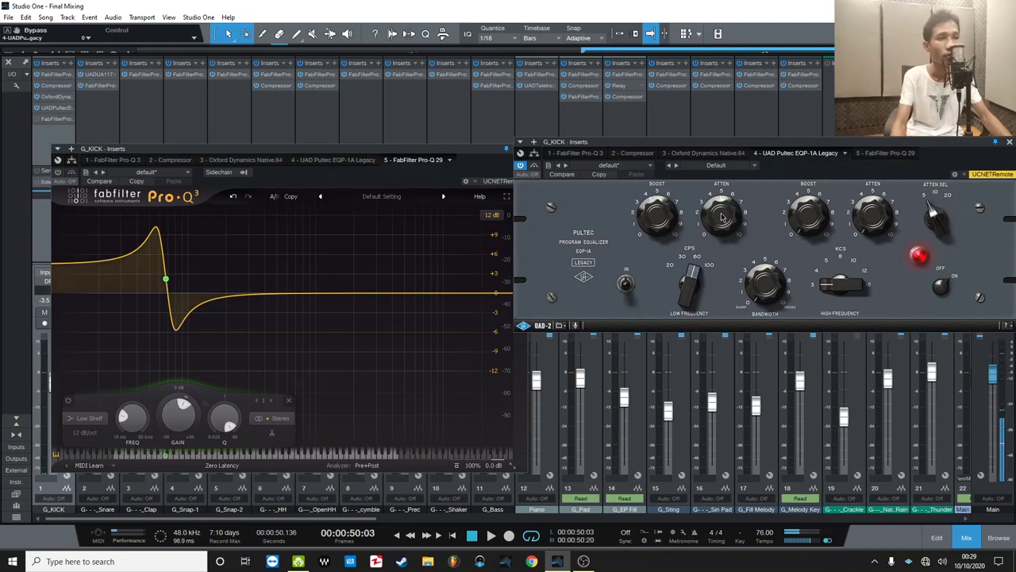
Play the kick loop and compare the sound with the Pultec EQP-1A switched off and on.
key("space")
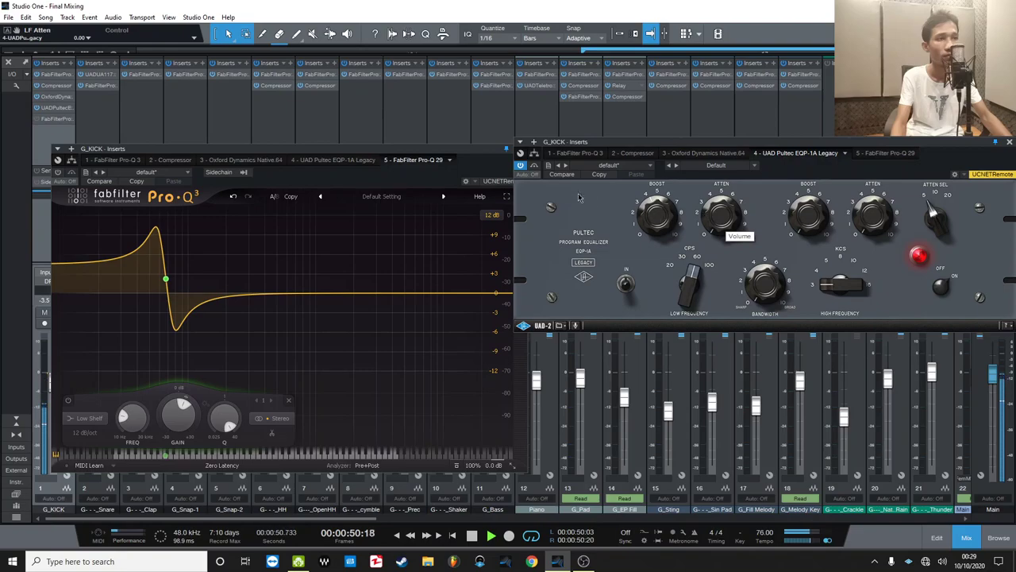
left_click(536, 167)
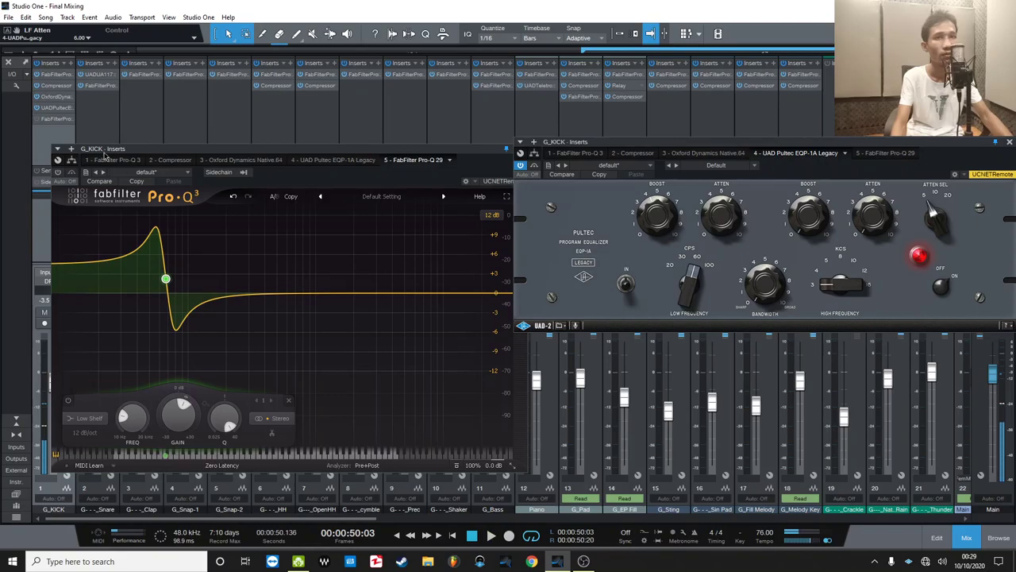
double_click(43, 108)
double_click(44, 108)
Vary the Pultec's low-frequency boost during kick playback, settling it at 6.60.
key("space")
left_click_drag(654, 189, 636, 143)
left_click_drag(639, 180, 665, 254)
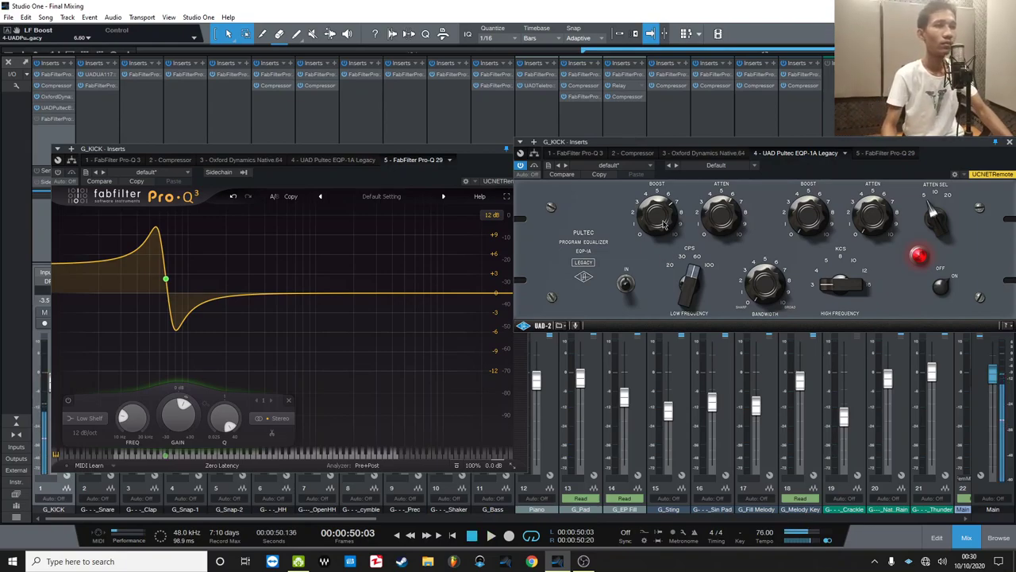
Set the Pultec's enable switch to In and compare kick playback with the plug-in bypassed and active.
left_click(535, 166)
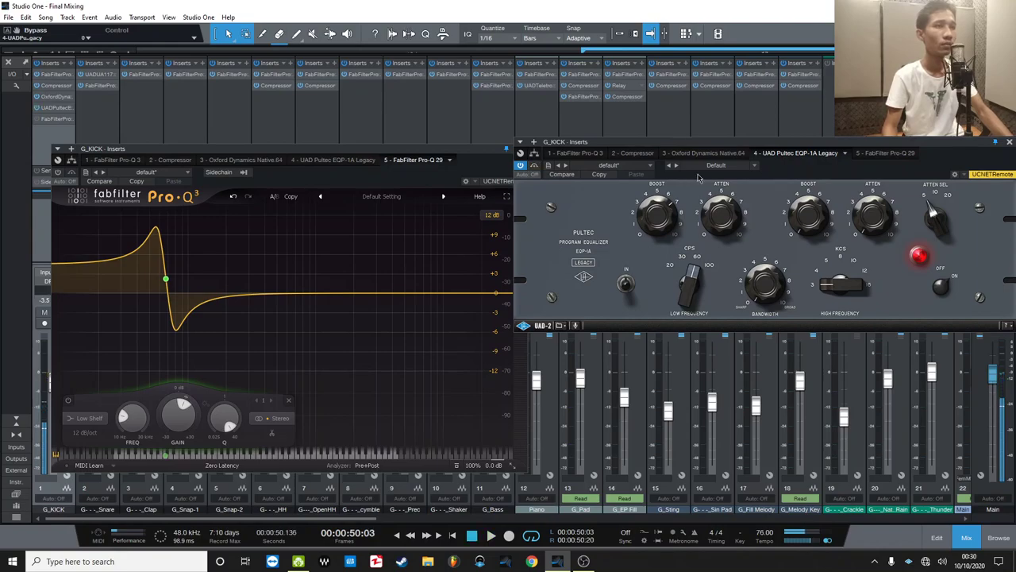
left_click(626, 272)
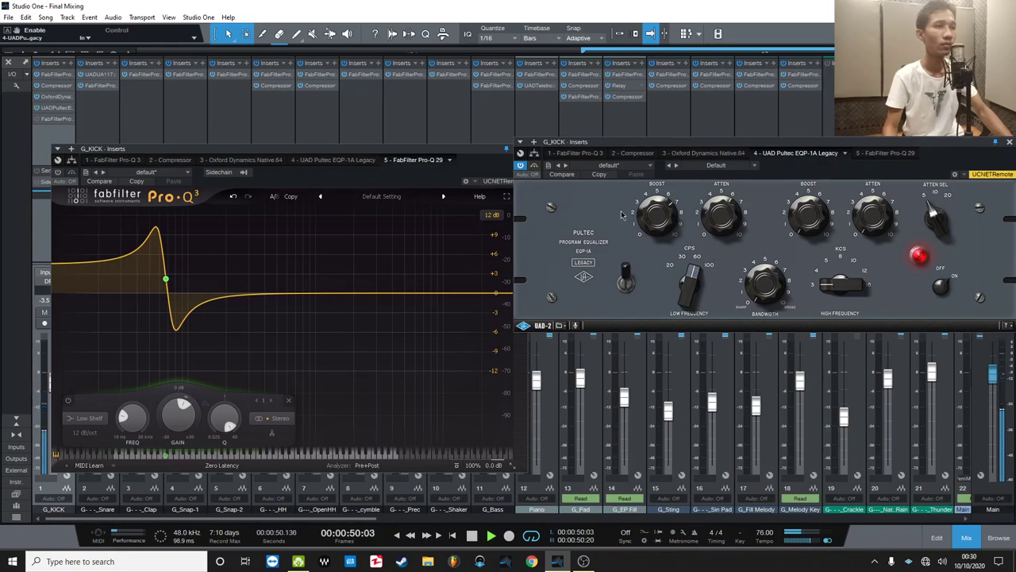
left_click(533, 166)
key("space")
key("space")
left_click(534, 166)
key("space")
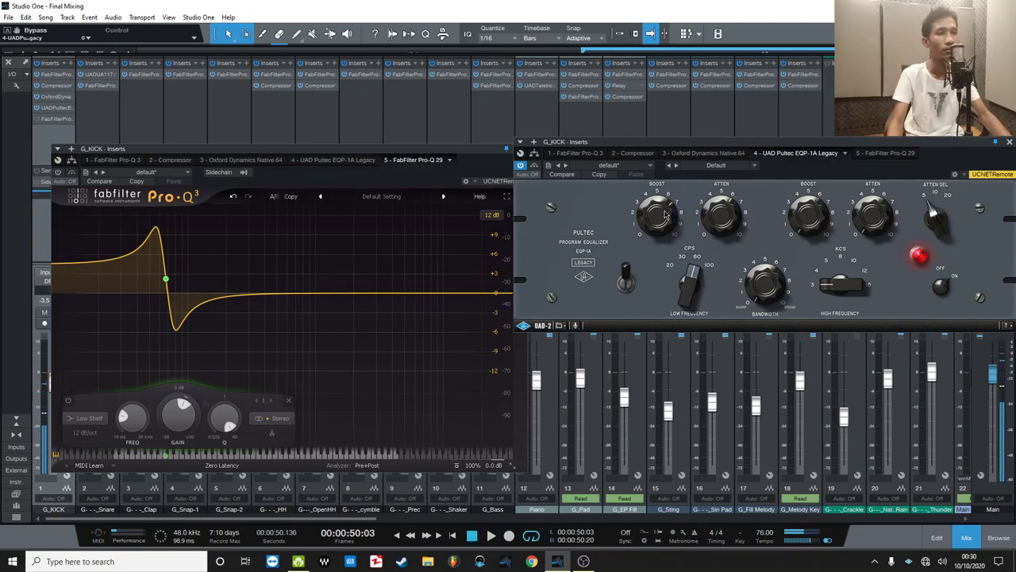
Recheck the kick with the Pultec's enable switch and plug-in bypass toggled, leaving the EQ active.
key("b")
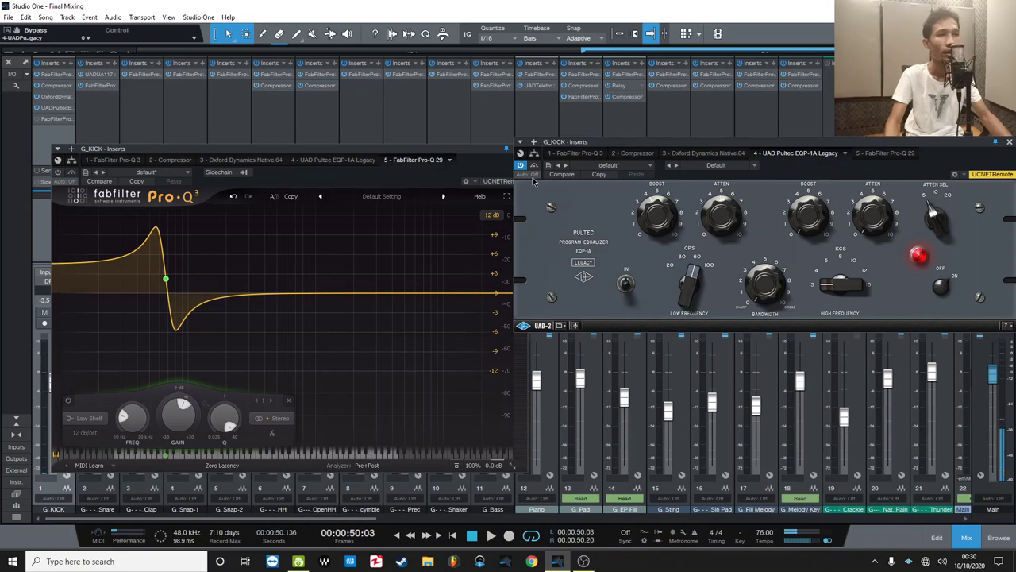
left_click(626, 283)
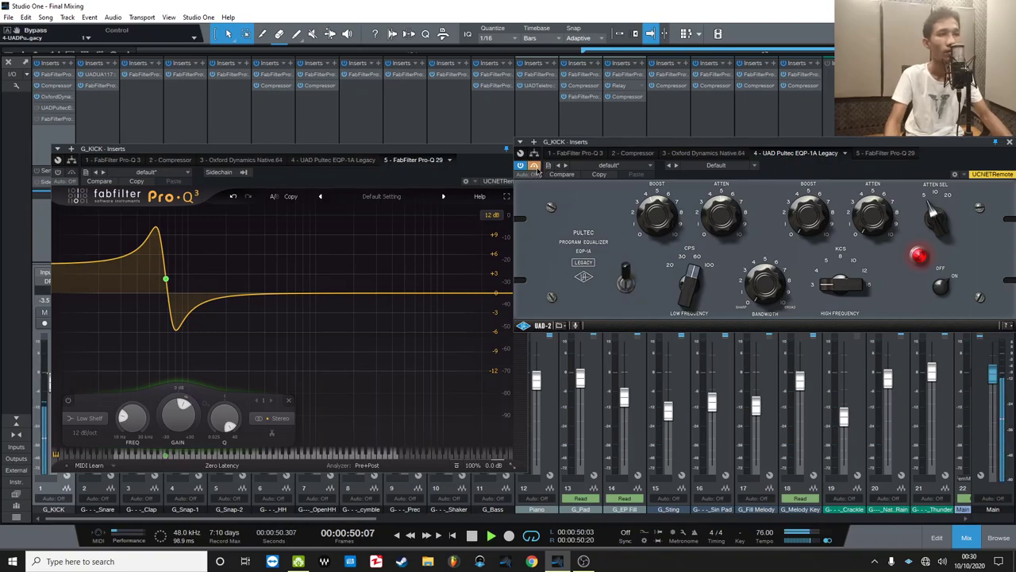
left_click(534, 166)
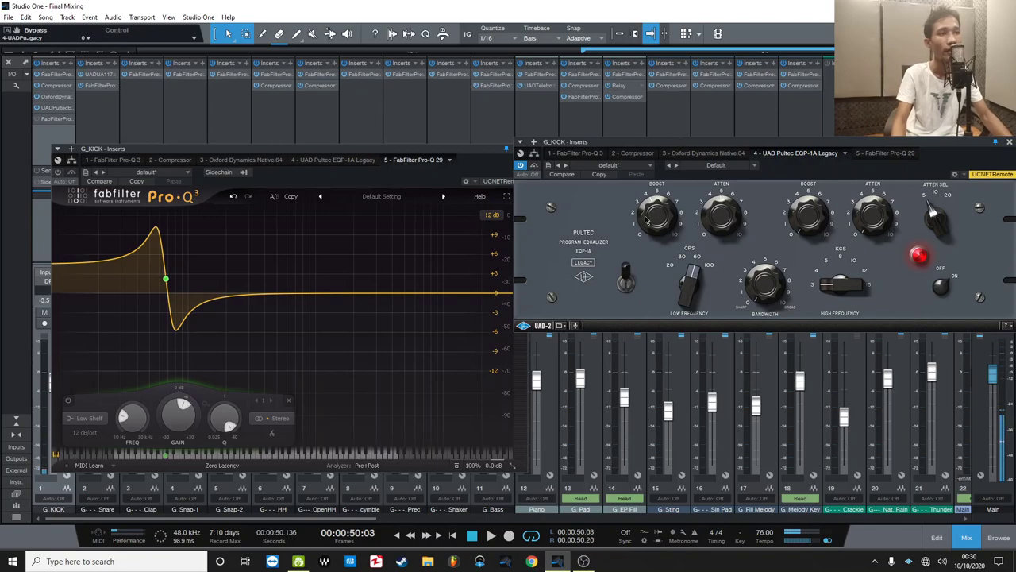
On the kick's Pro-Q 29, shape a low shelf boost at about 70 Hz, +7.5 dB, plus a deep bell cut near it.
left_click_drag(165, 278, 160, 295)
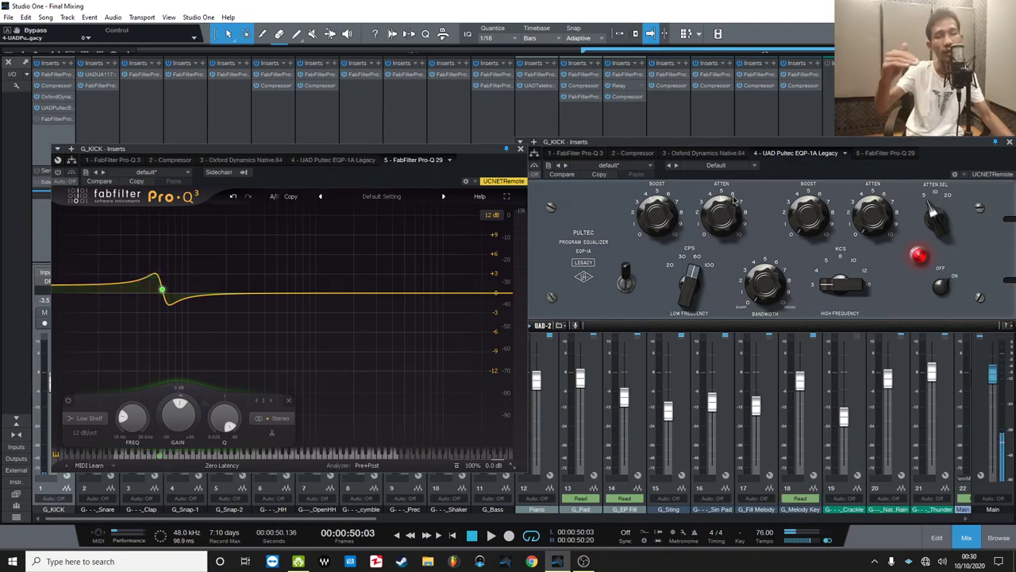
left_click_drag(224, 418, 225, 454)
left_click_drag(172, 254, 172, 252)
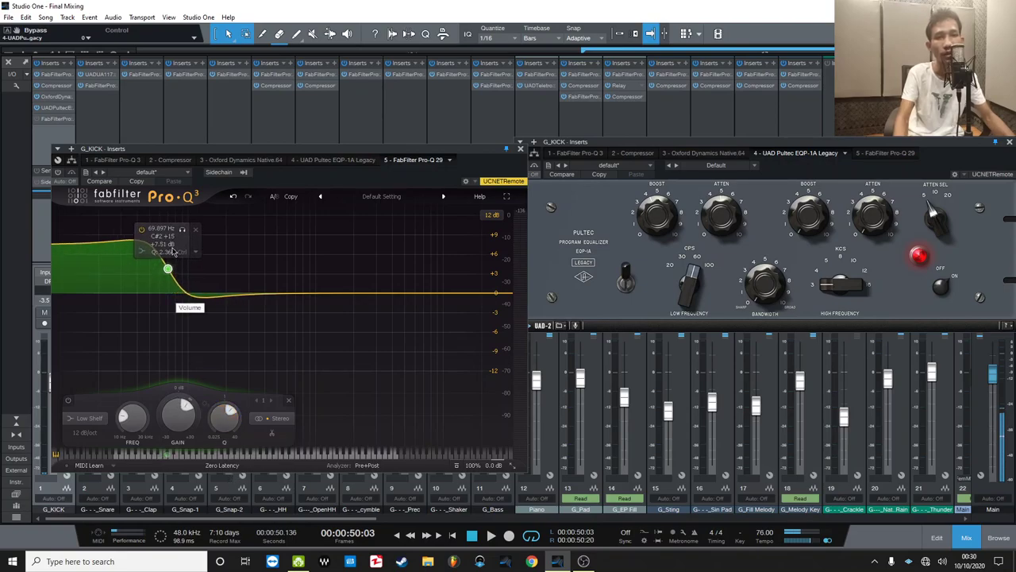
left_click_drag(187, 299, 157, 372)
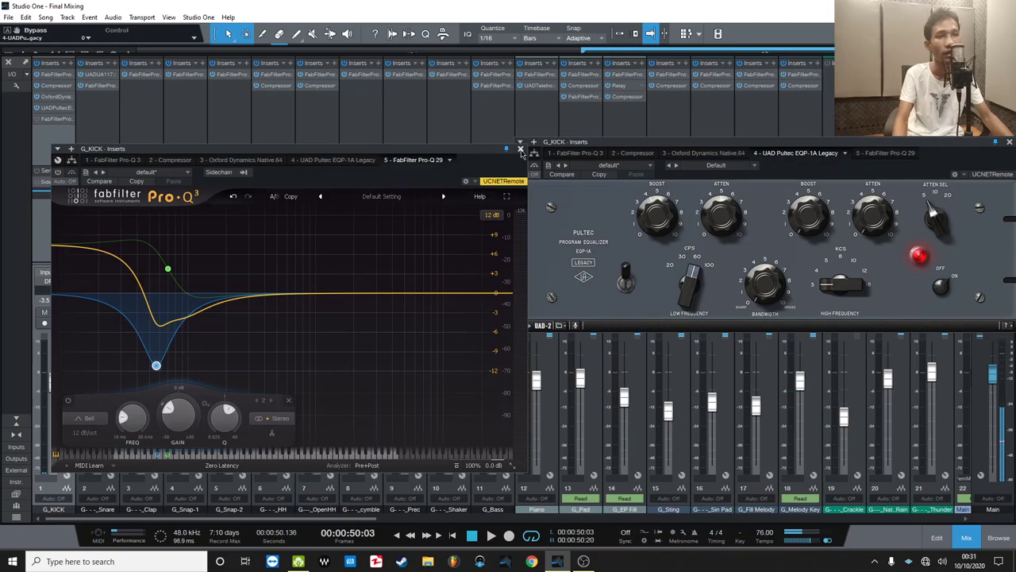
Remove the FabFilter Pro-Q 29 insert from the G_KICK channel and close the channel's Pultec EQP-1A window.
left_click(521, 149)
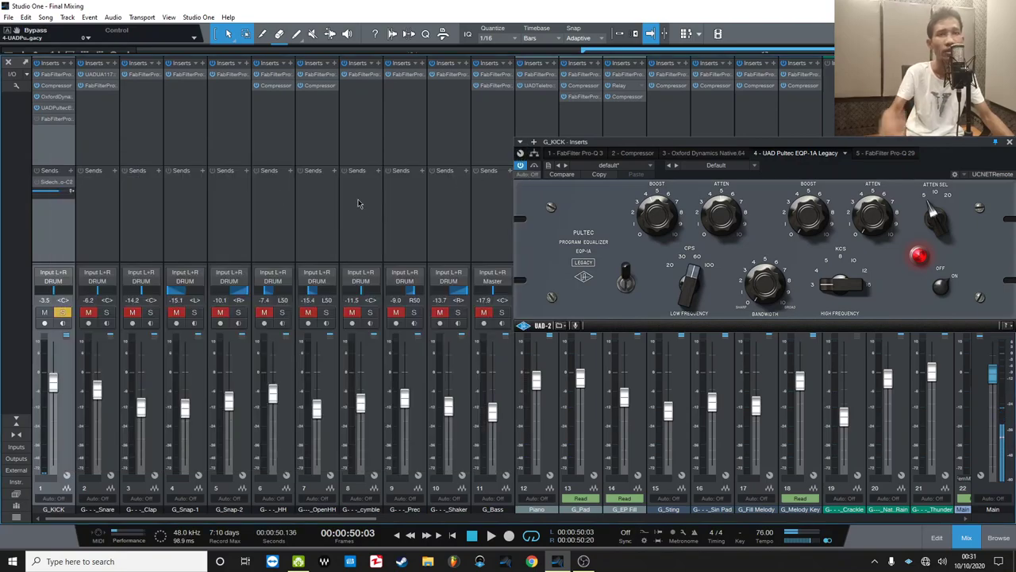
right_click(56, 122)
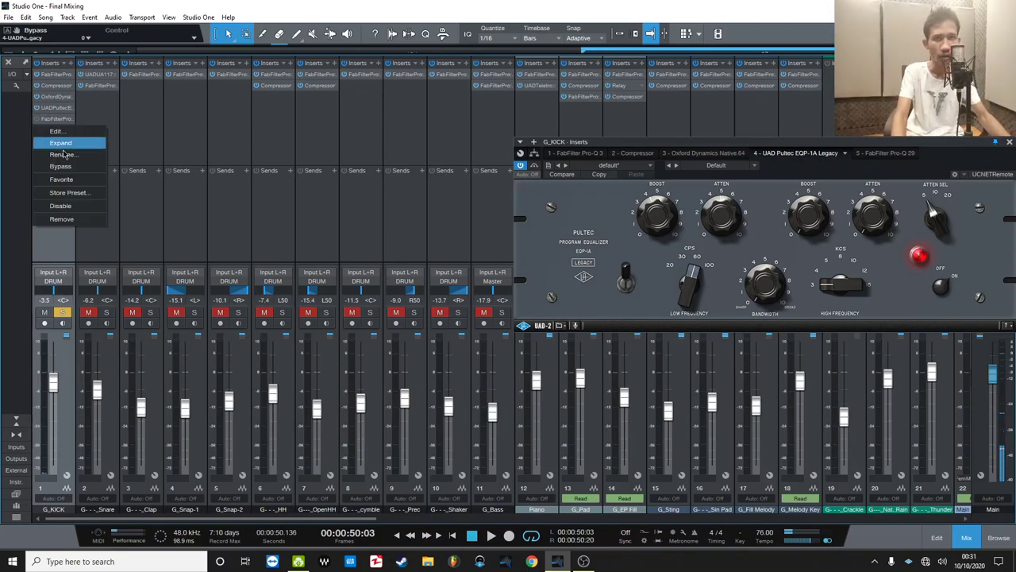
left_click(63, 220)
left_click_drag(758, 152, 512, 126)
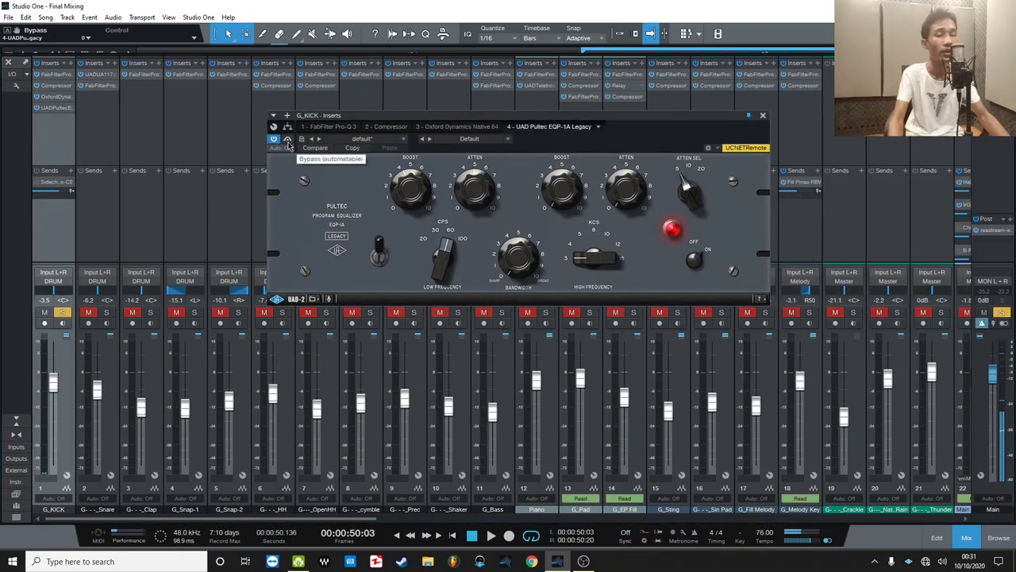
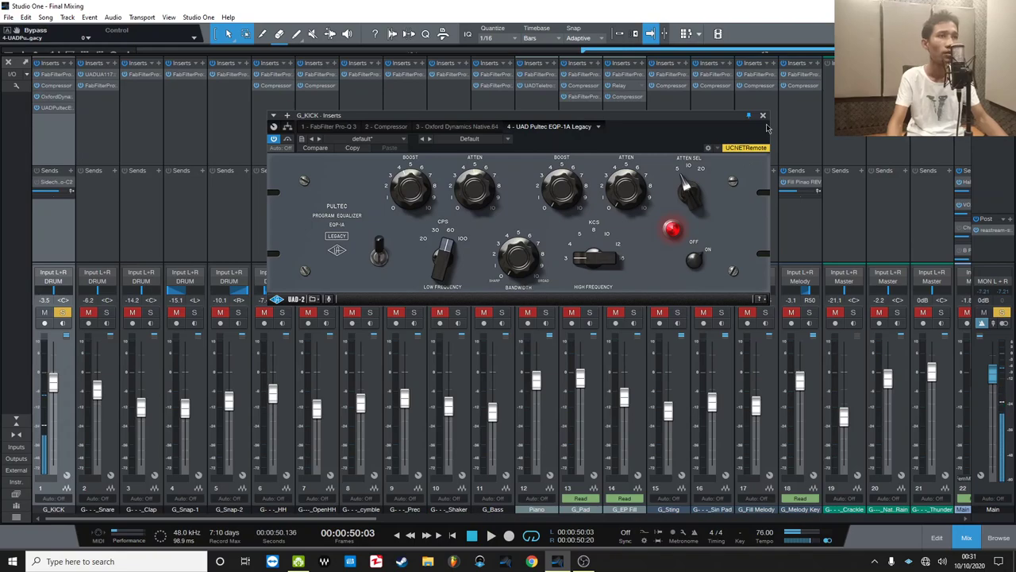
left_click(763, 116)
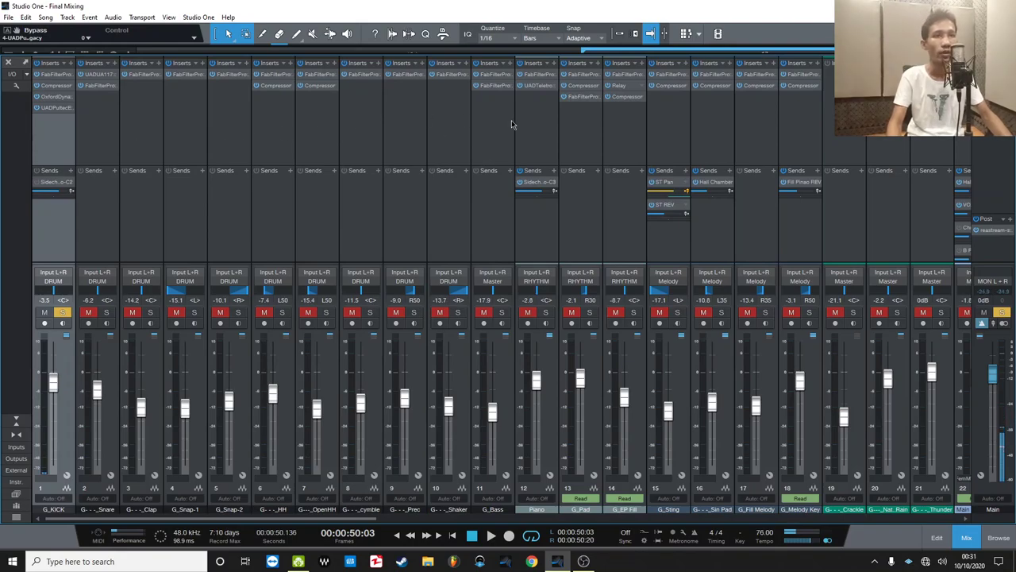
Solo the Piano channel in place of G_KICK and start playback.
left_click(572, 136)
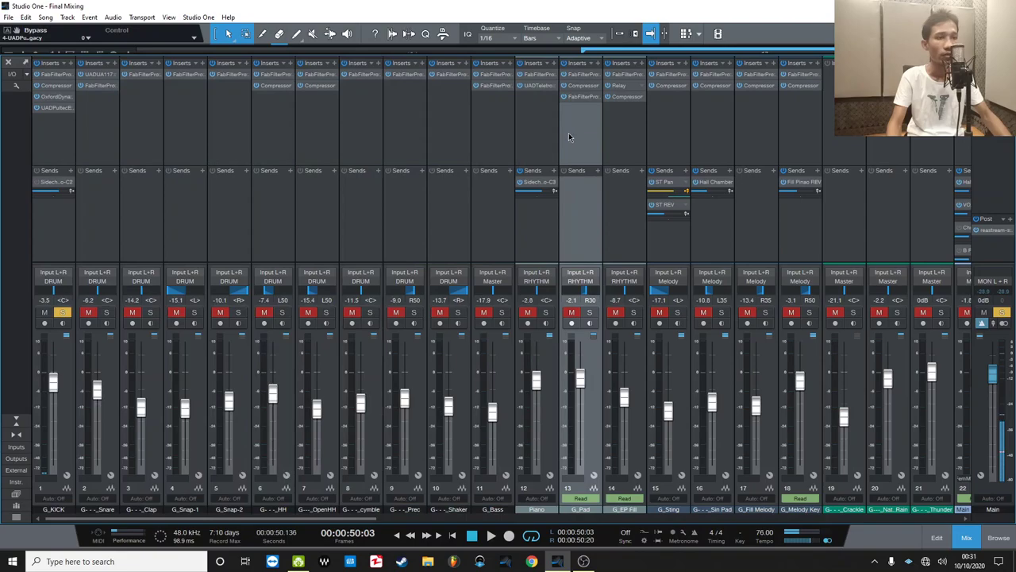
left_click(530, 129)
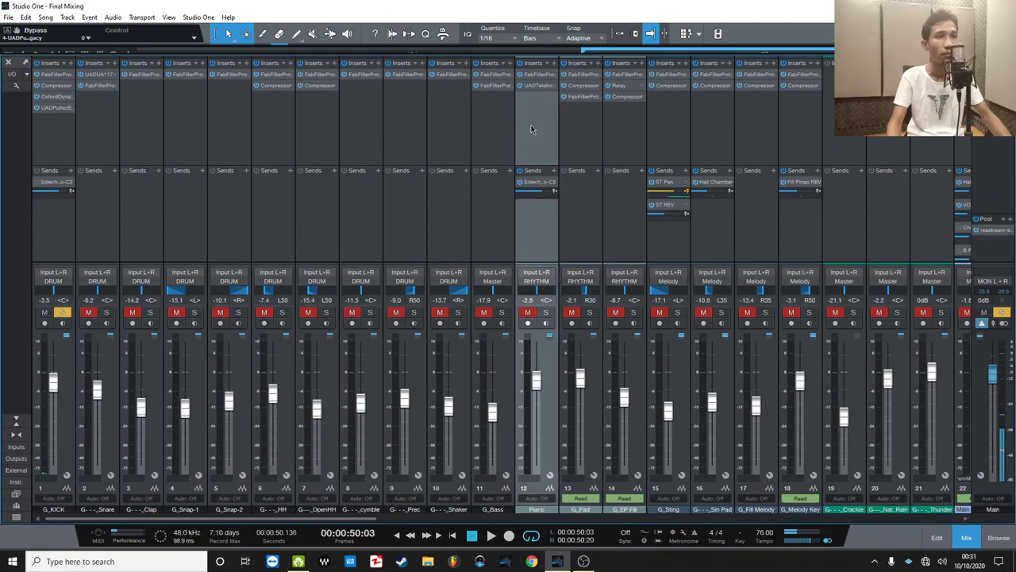
left_click(546, 313)
left_click(62, 312)
key("space")
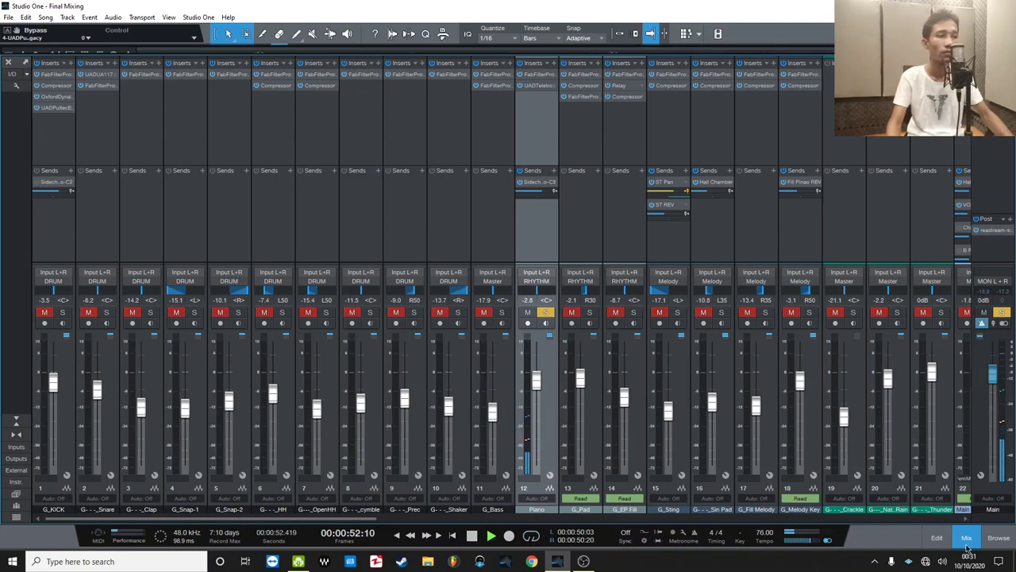
Examine the Piano channel's FabFilter Pro-Q 3 curve during playback, stop playback and close the plug-in window.
left_click(535, 77)
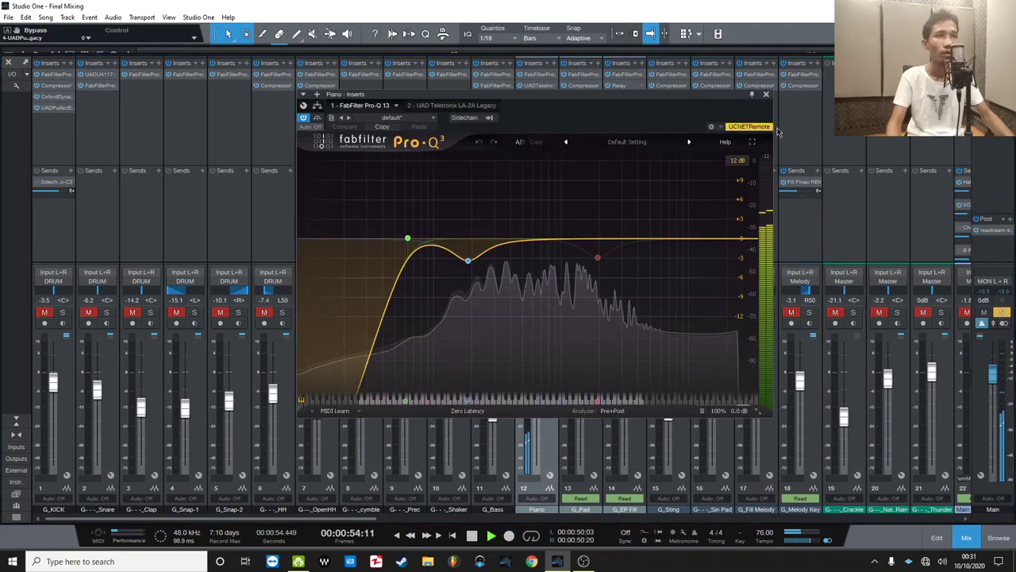
key("space")
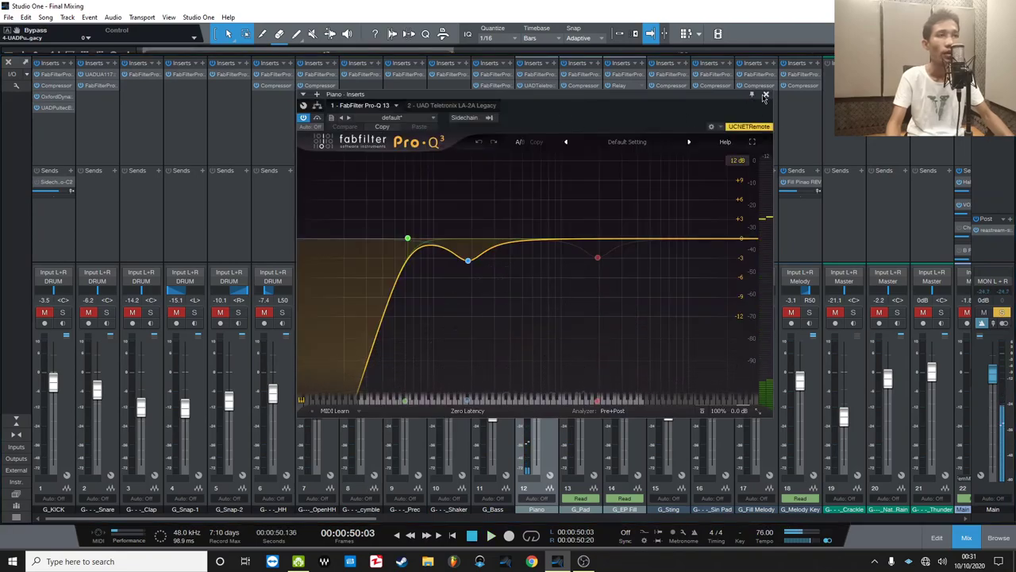
left_click(766, 94)
Open the Piano channel's UAD Teletronix LA-2A Legacy compressor and reposition its window.
left_click_drag(357, 518, 418, 519)
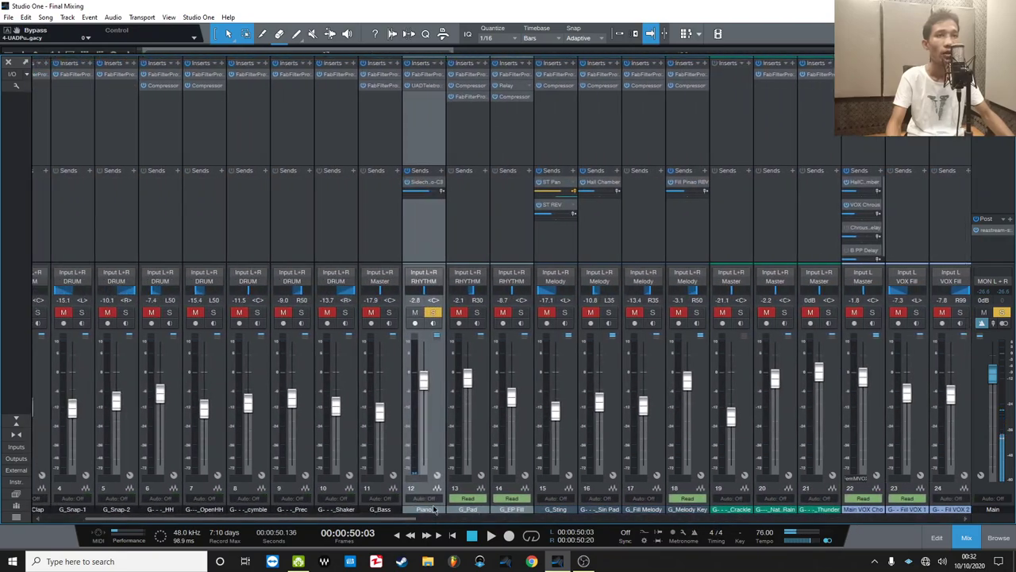
left_click(427, 86)
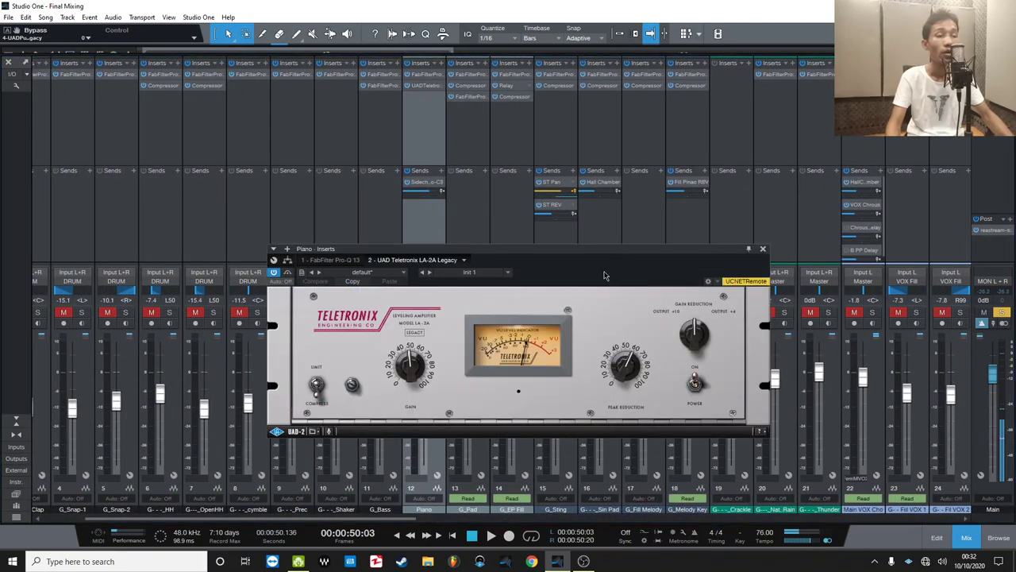
left_click_drag(619, 248, 623, 196)
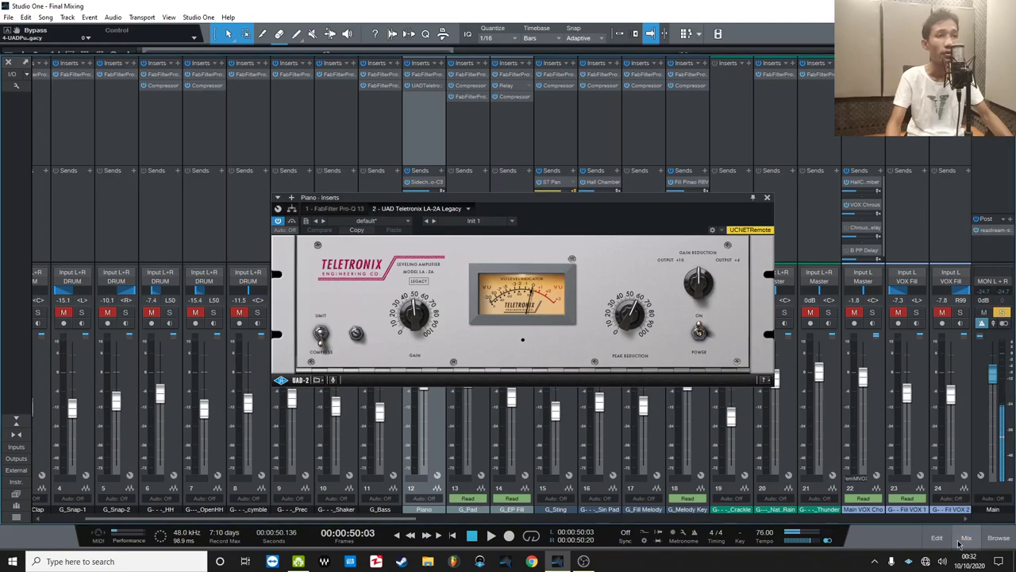
Show the arrangement, enlarge the Piano track's height and bring its waveform around bar 17 into view, closing the bass plug-in window.
key("F3")
left_click_drag(539, 211, 556, 316)
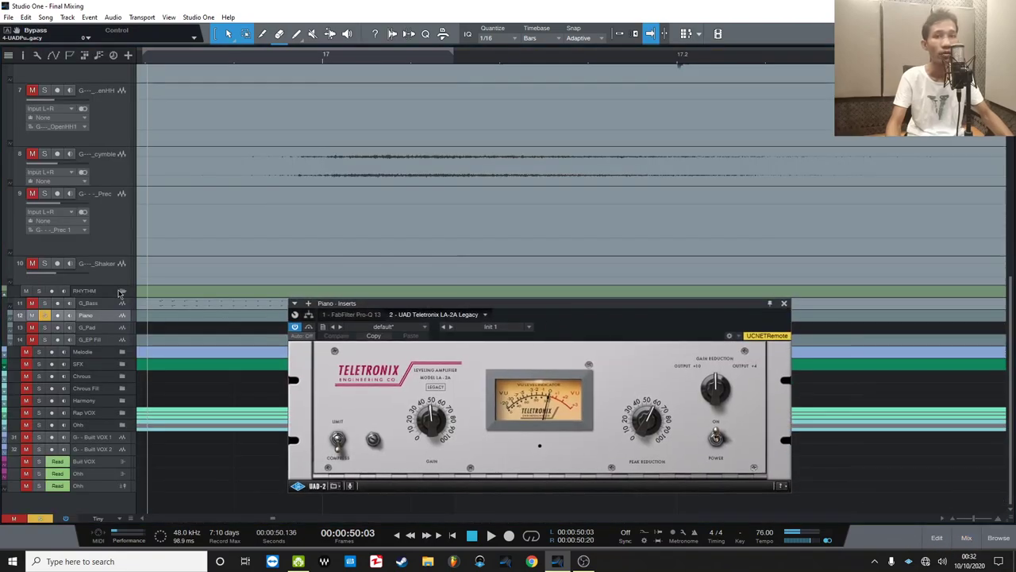
scroll(120, 293, "up", 2)
left_click(121, 339)
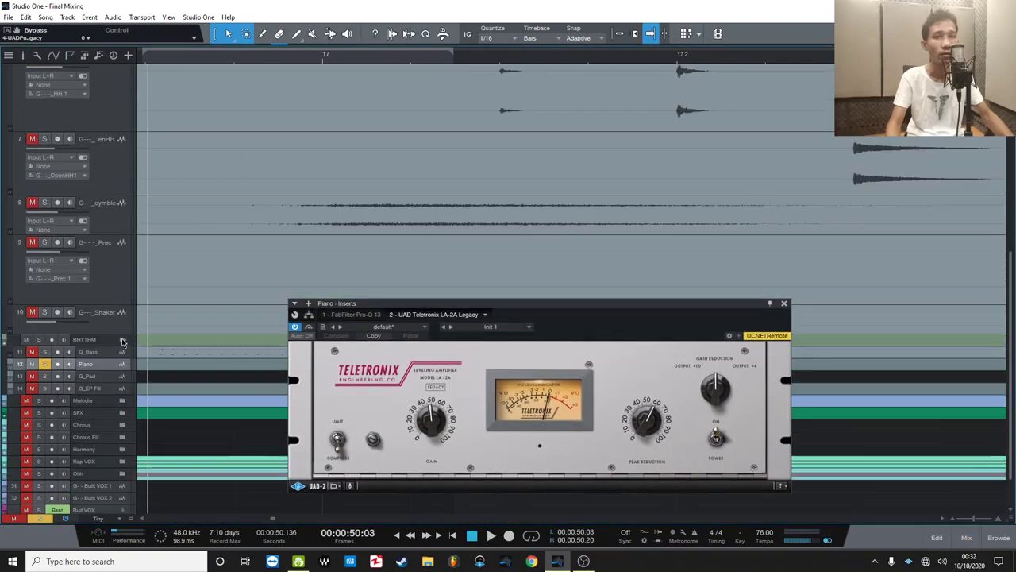
left_click(101, 354)
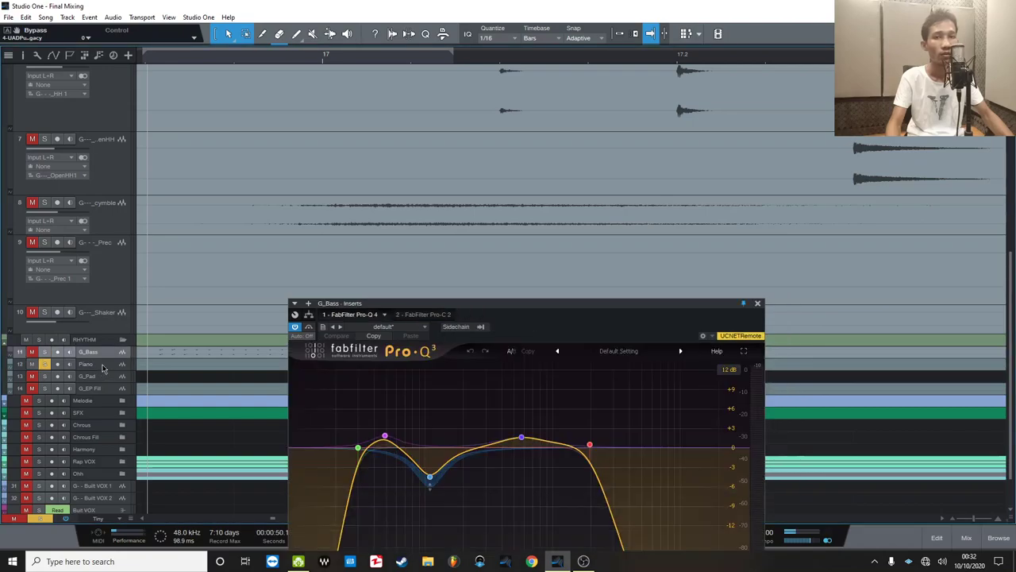
left_click_drag(104, 371, 104, 458)
scroll(559, 47, "down", 5)
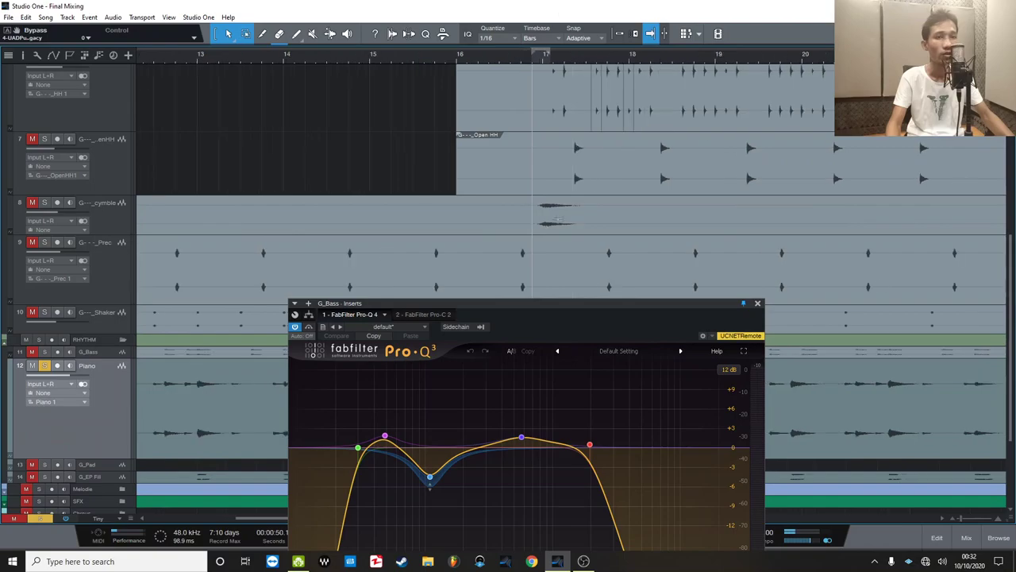
left_click(758, 304)
scroll(539, 116, "down", 3)
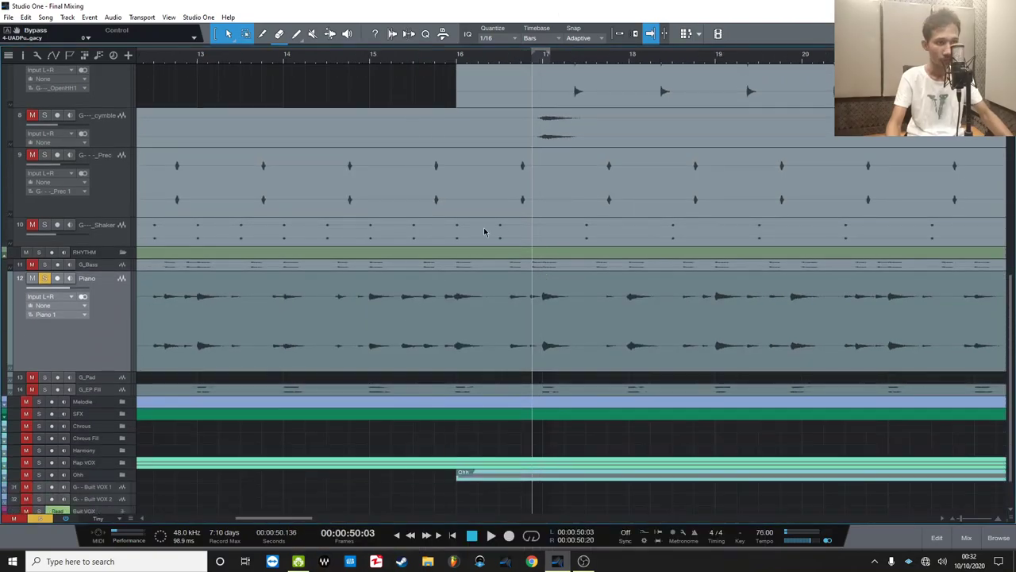
scroll(533, 95, "down", 2)
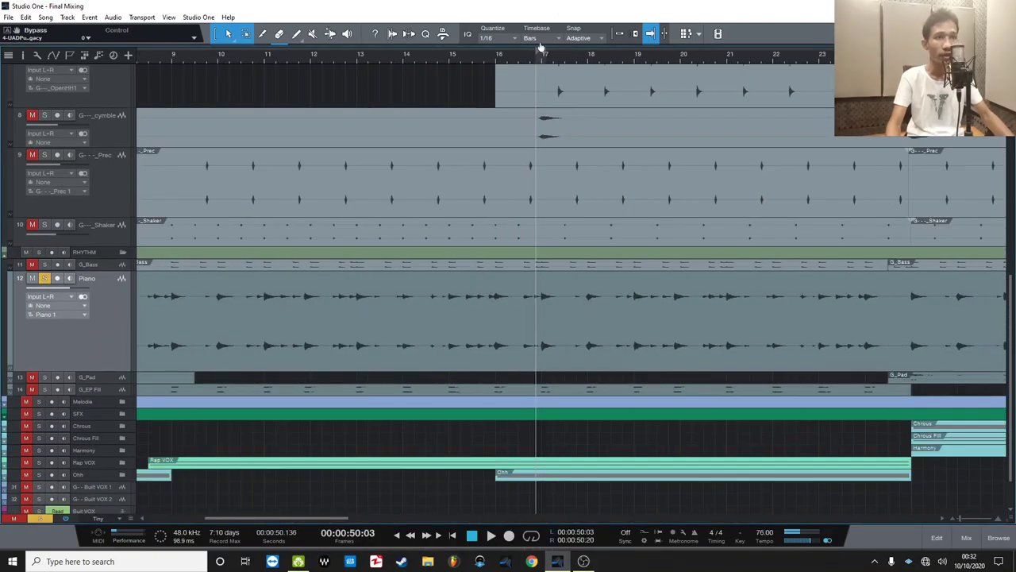
scroll(532, 87, "up", 3)
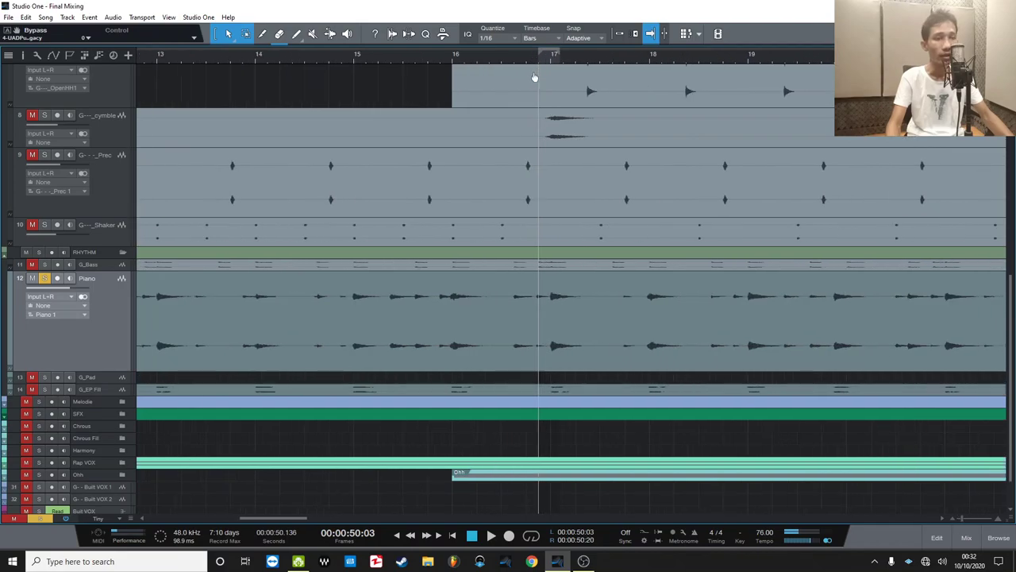
left_click_drag(503, 309, 548, 306)
left_click(554, 298)
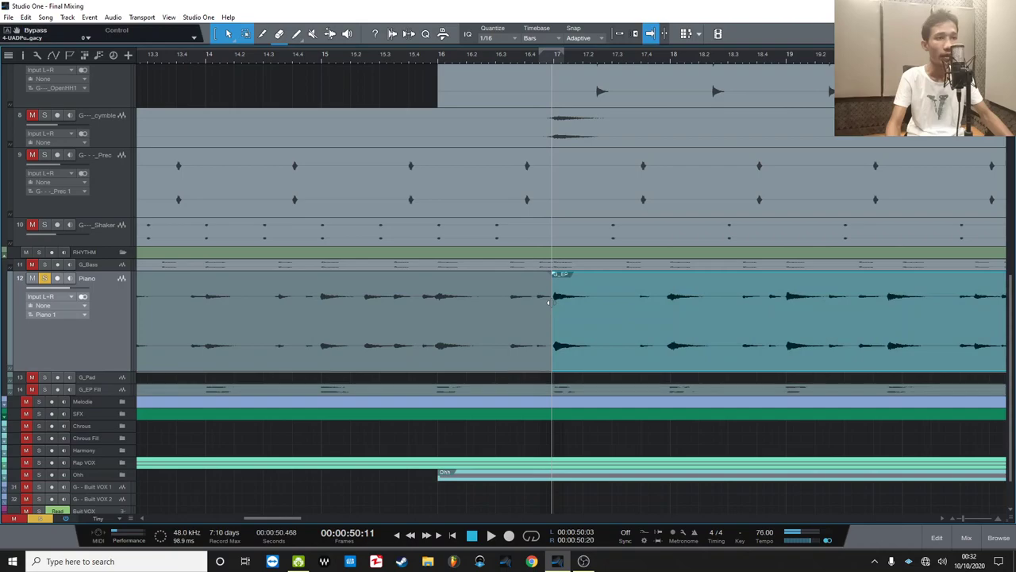
key("ctrl+z")
Play the soloed Piano repeatedly in short bursts from just before bar 17, then return to the mixer.
left_click(575, 316)
key("space")
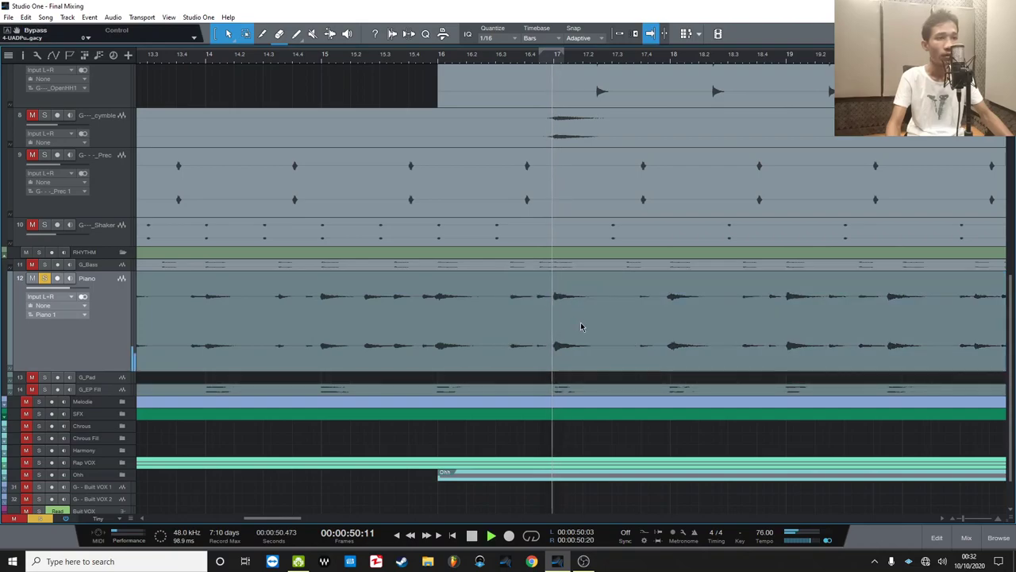
key("space")
key("space")
key("space")
key("ctrl+space")
key("space")
key("space")
key("ctrl+space")
left_click_drag(559, 57, 552, 41)
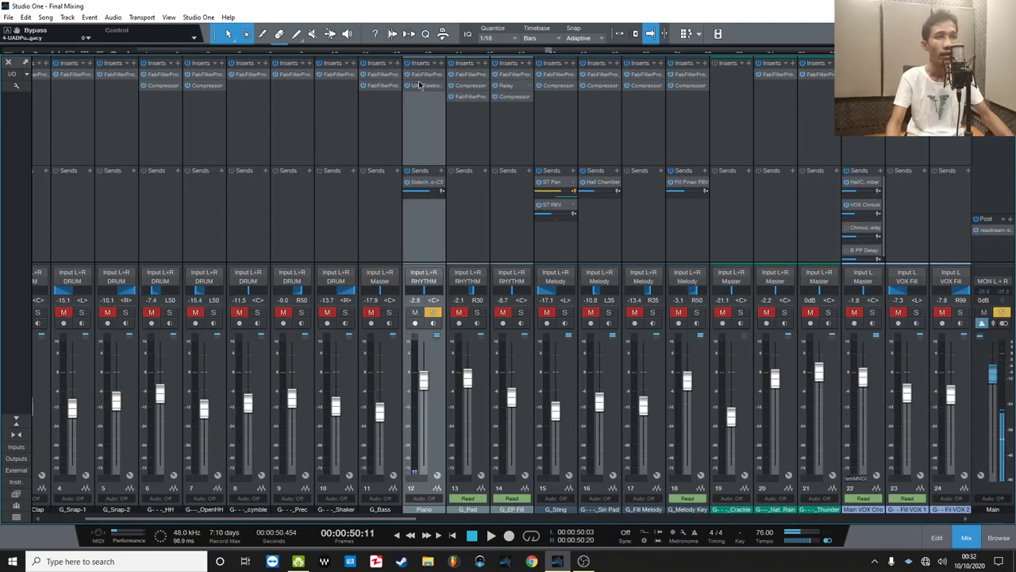
Duplicate the Teletronix LA-2A within the Piano channel's inserts and remove the stray copy from G_Pad.
left_click(423, 85)
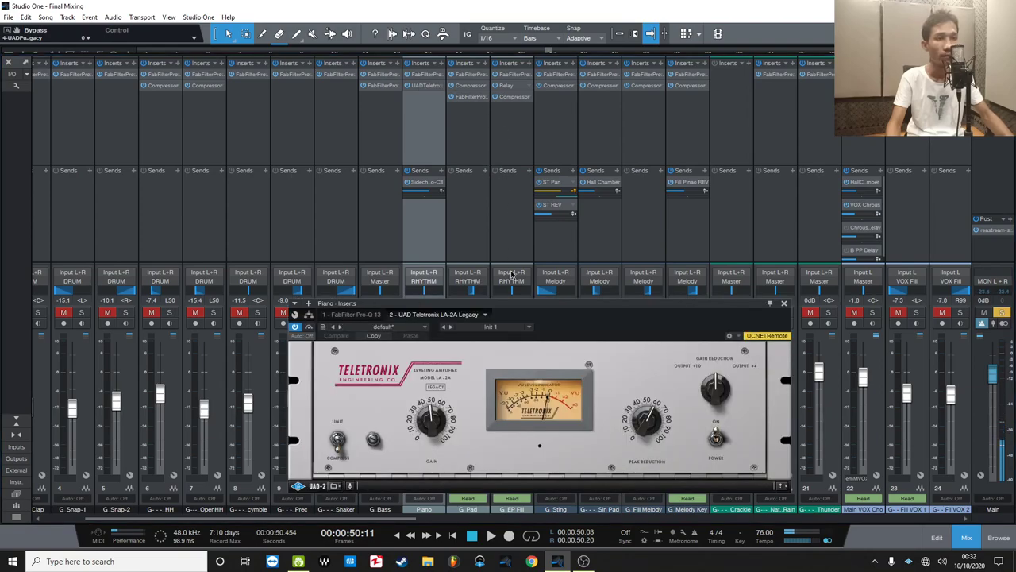
left_click_drag(422, 87, 470, 110)
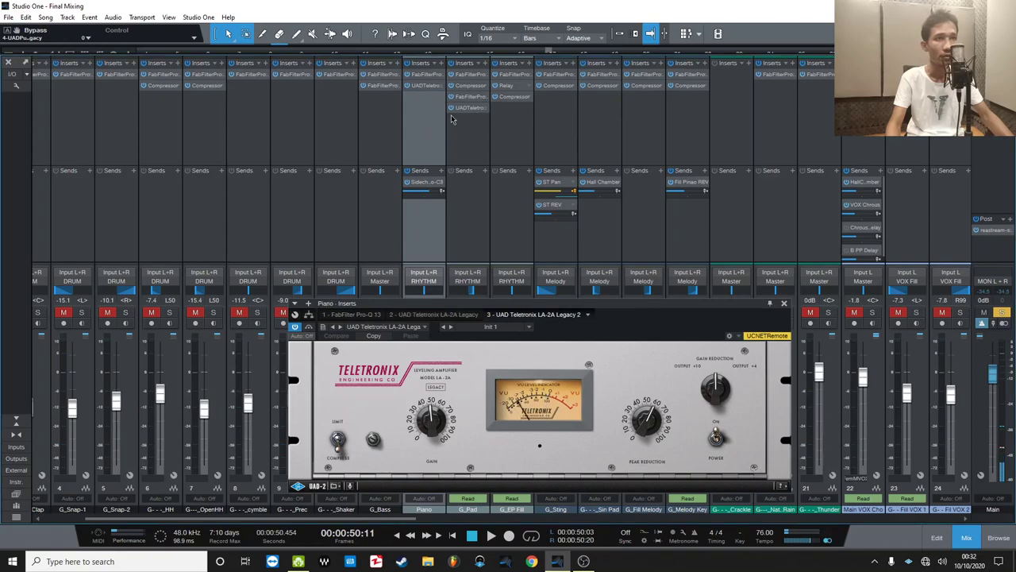
right_click(452, 110)
left_click(475, 205)
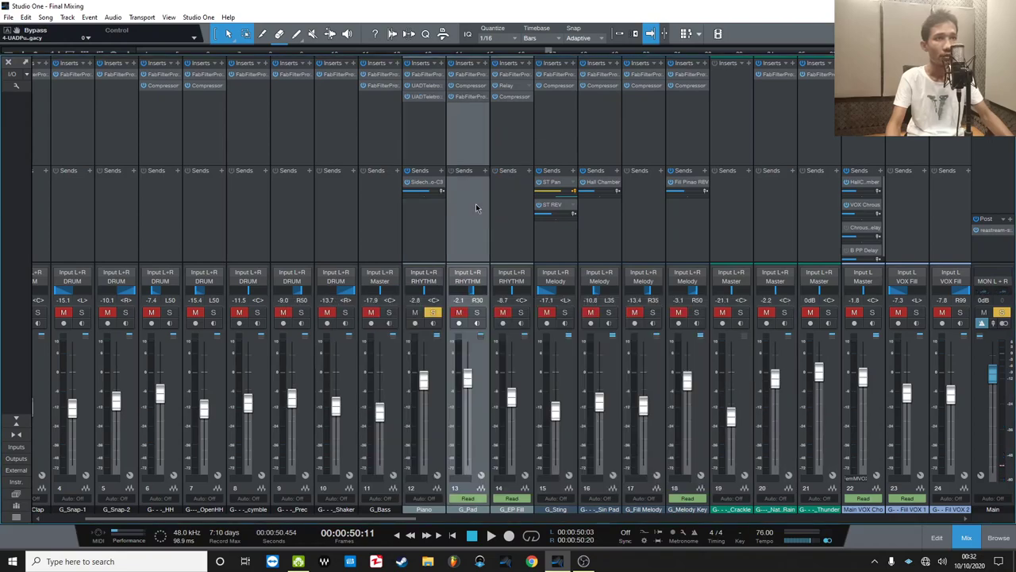
Open both of the Piano's LA-2A instances in separate windows, with the first instance deactivated.
left_click(433, 97)
left_click_drag(609, 316, 596, 204)
left_click(422, 86)
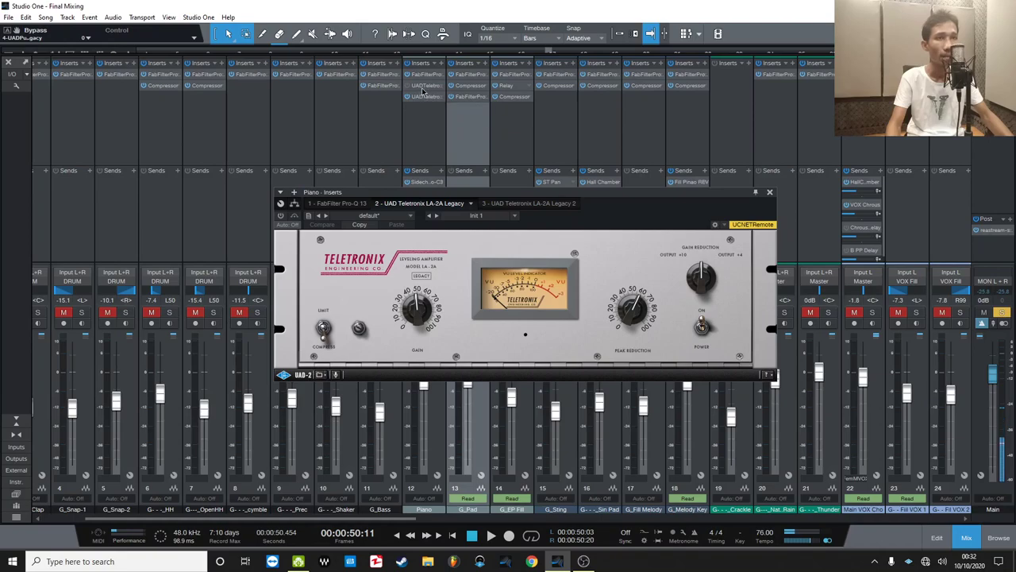
left_click_drag(699, 198, 816, 169)
left_click(434, 102)
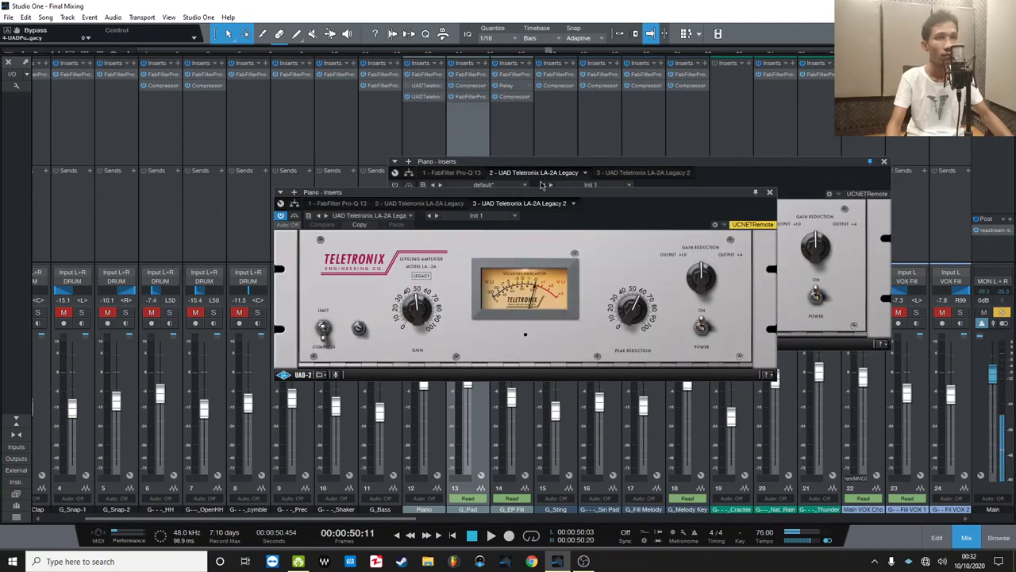
Stack the two LA-2A windows one above the other for comparison, with only the first instance active.
left_click_drag(633, 166, 275, 131)
left_click_drag(619, 193, 864, 117)
key("space")
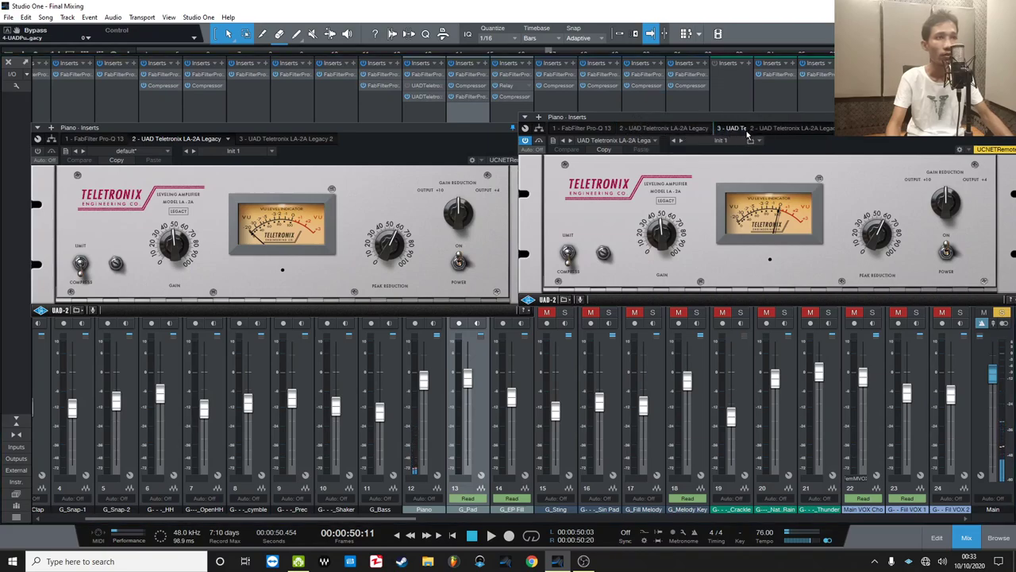
left_click_drag(694, 123, 559, 26)
left_click_drag(269, 133, 620, 230)
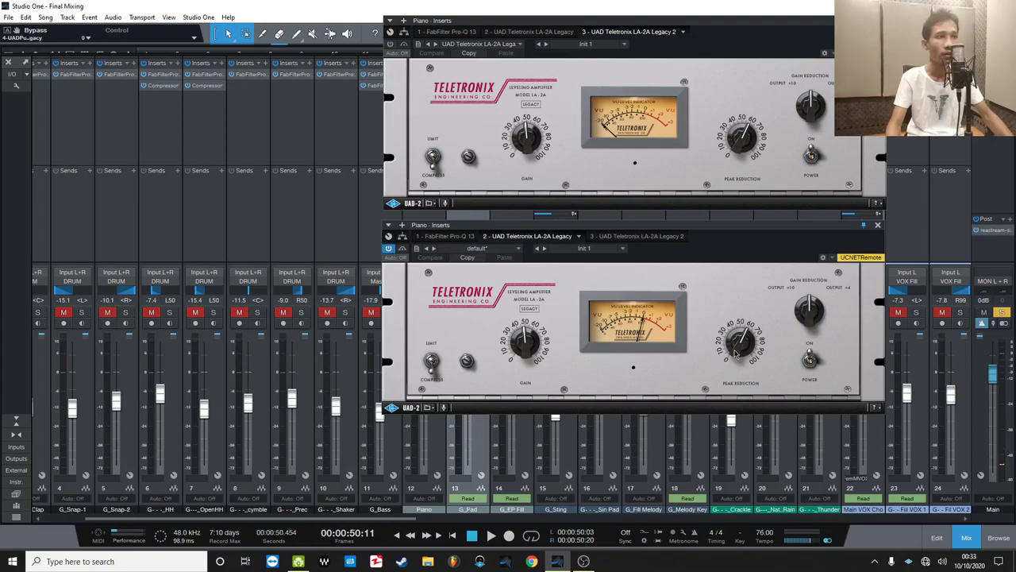
Load the Drum Overhead Smacker preset in the Piano's first LA-2A and turn its Gain and Peak Reduction down to 0.
left_click(623, 249)
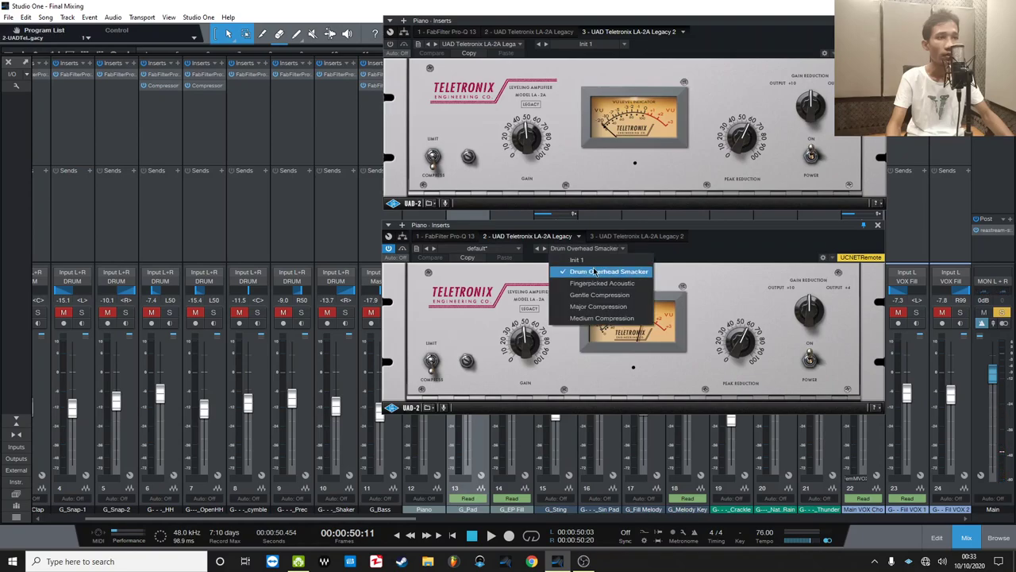
left_click(623, 272)
left_click_drag(527, 346, 522, 503)
left_click_drag(739, 336, 731, 516)
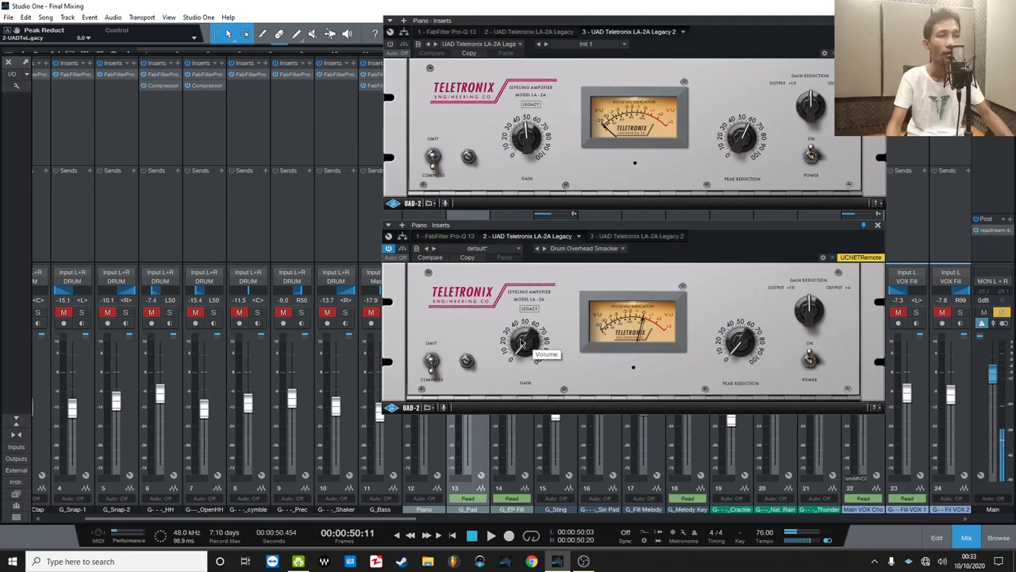
Raise the Gain of the Piano's first LA-2A to 48, checking the playback level against the bypassed signal.
left_click_drag(521, 338, 528, 305)
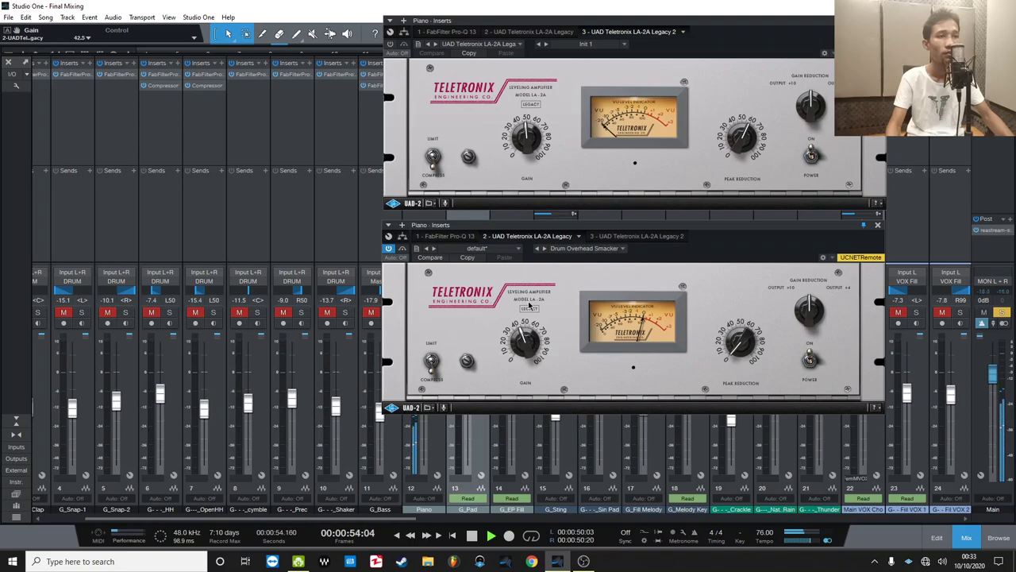
left_click(402, 250)
left_click(402, 249)
left_click_drag(521, 338, 521, 332)
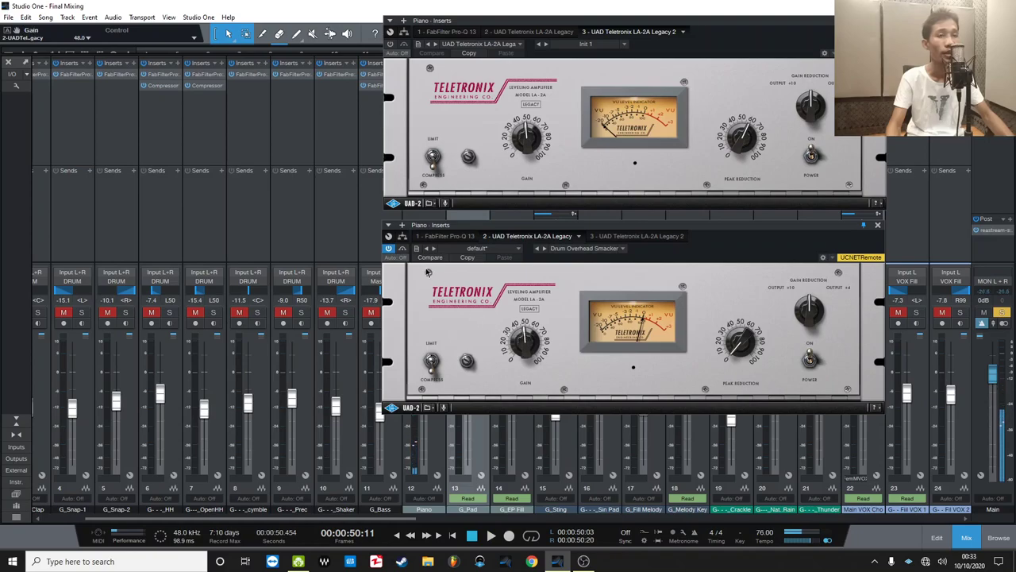
Play the same piano passage repeatedly with the first LA-2A bypassed and engaged to compare the two levels.
left_click(403, 249)
key("space")
key("space")
left_click(403, 250)
key("space")
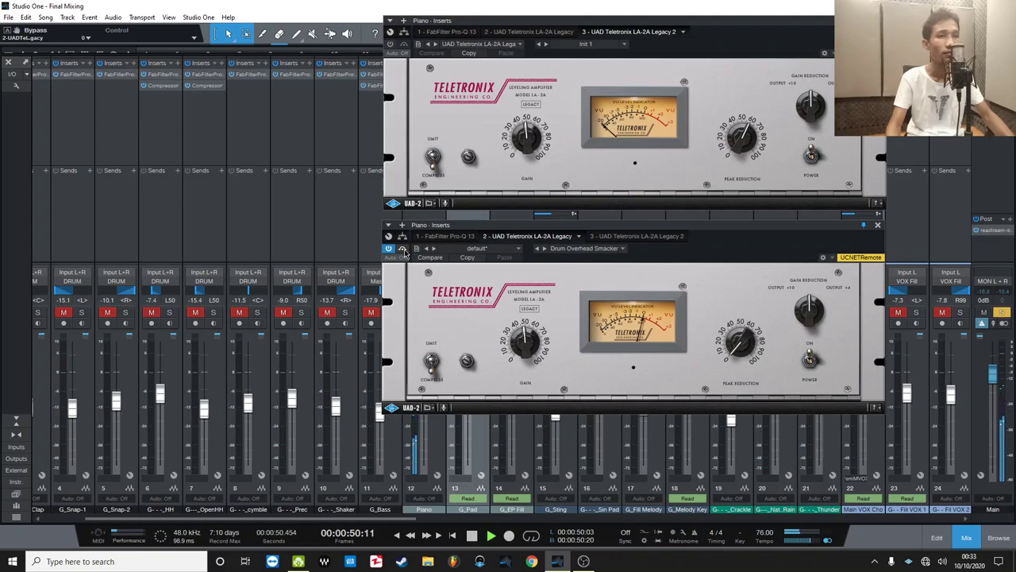
key("space")
left_click(404, 251)
key("space")
key("space")
left_click(404, 251)
key("space")
key("space")
Lower the first LA-2A's Gain to 41 and compare the piano with the bypass on and off.
left_click_drag(526, 343, 526, 351)
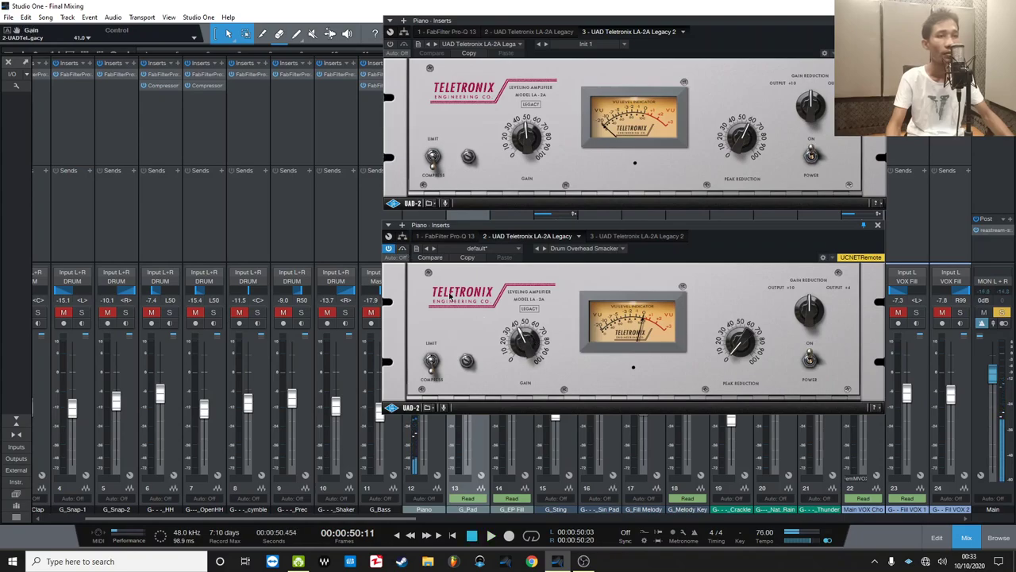
left_click(402, 250)
left_click(402, 250)
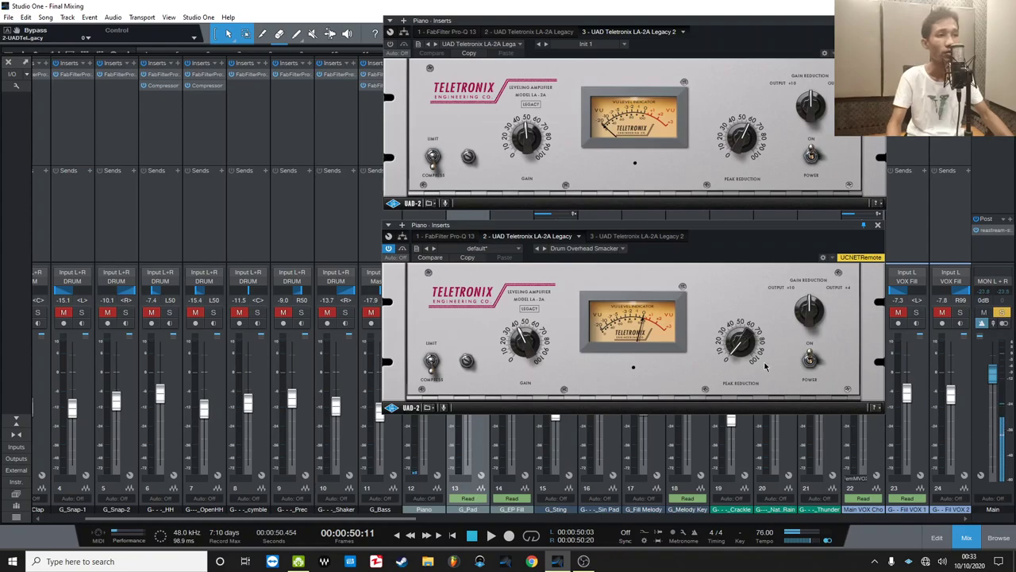
Raise the first LA-2A's Peak Reduction to 60.5 while listening to the piano.
left_click_drag(739, 343, 737, 285)
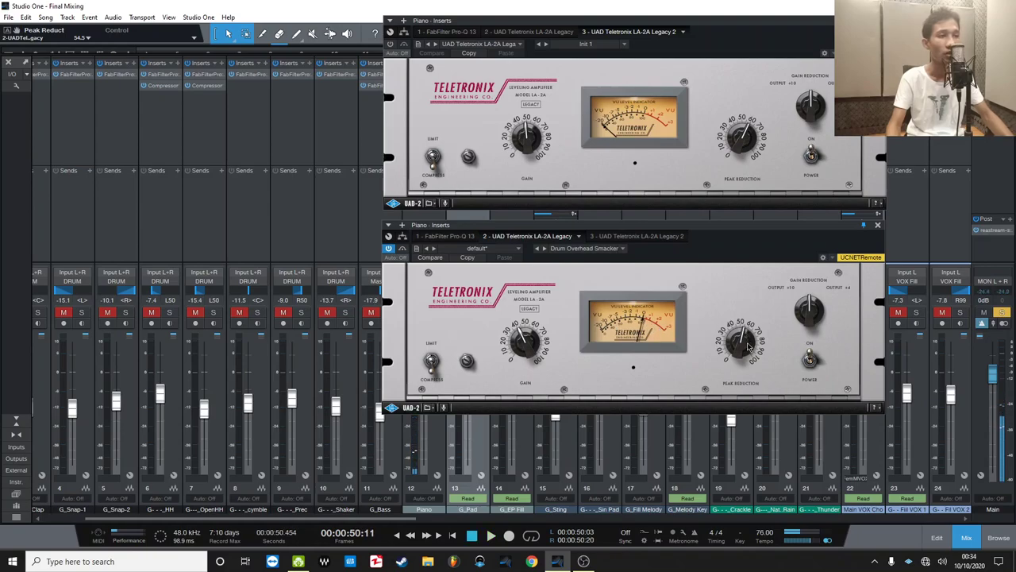
left_click_drag(740, 342, 740, 341)
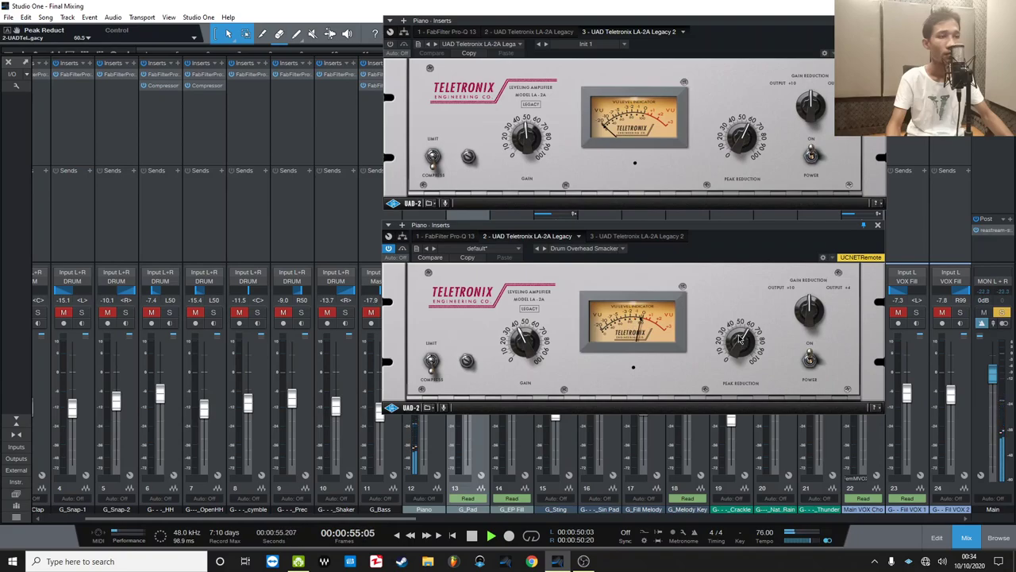
key("space")
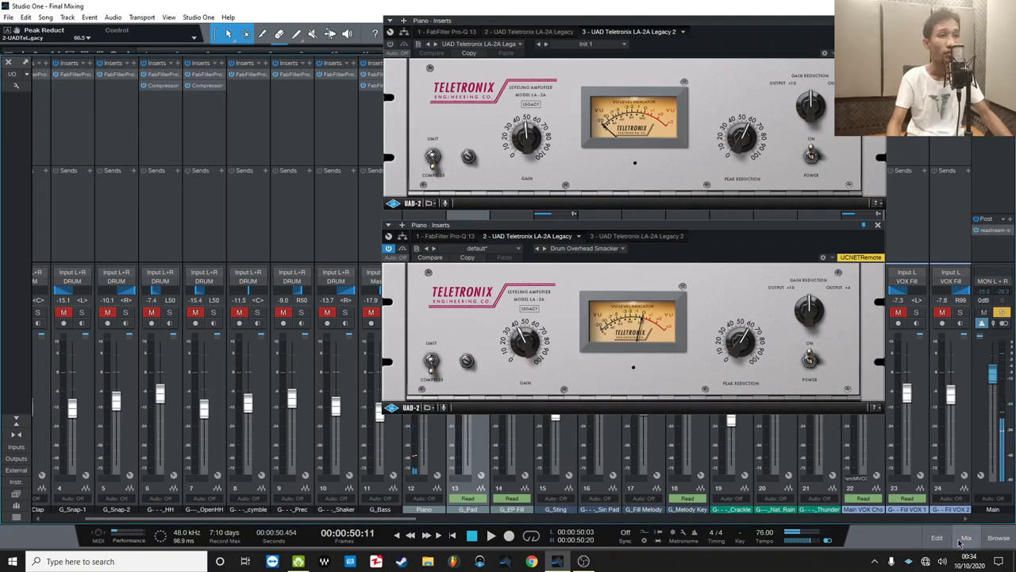
Hide the mixer, close the second LA-2A's window and move the first one down to uncover the arrangement.
key("F3")
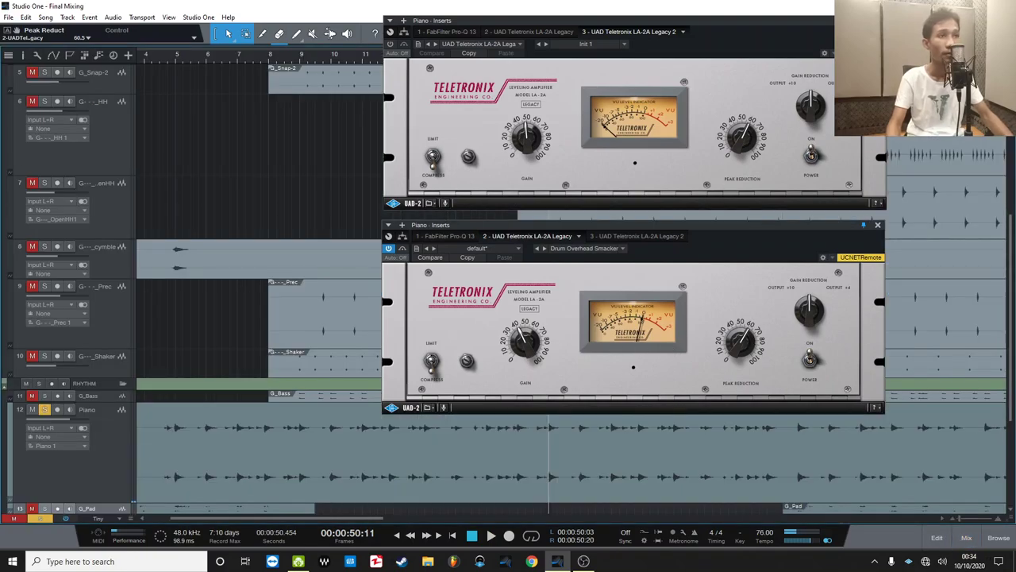
left_click(879, 21)
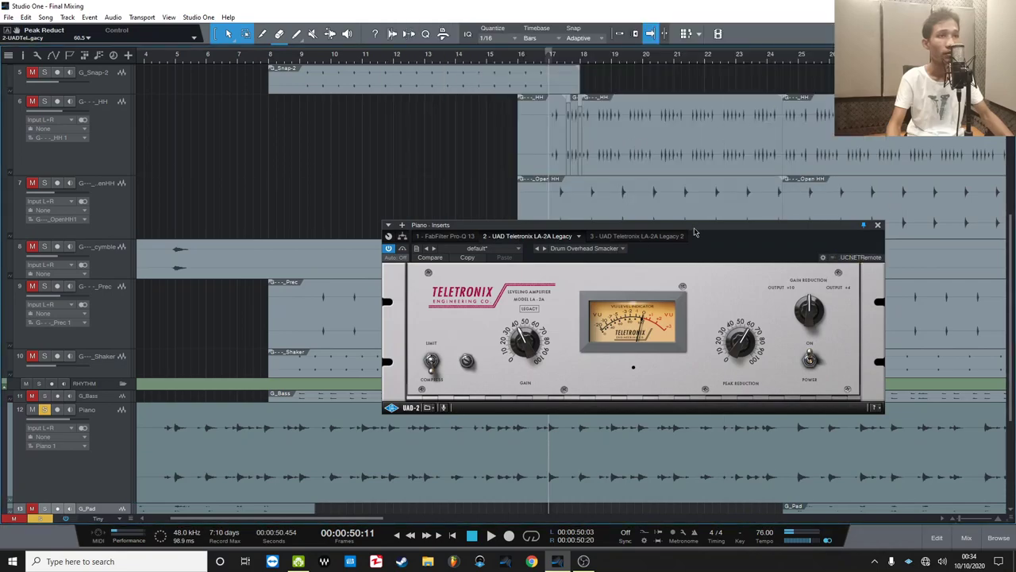
left_click_drag(695, 232, 662, 428)
Place the playback cursor midway through bar 16 and play the Piano track with the first LA-2A bypassed.
scroll(613, 332, "up", 2)
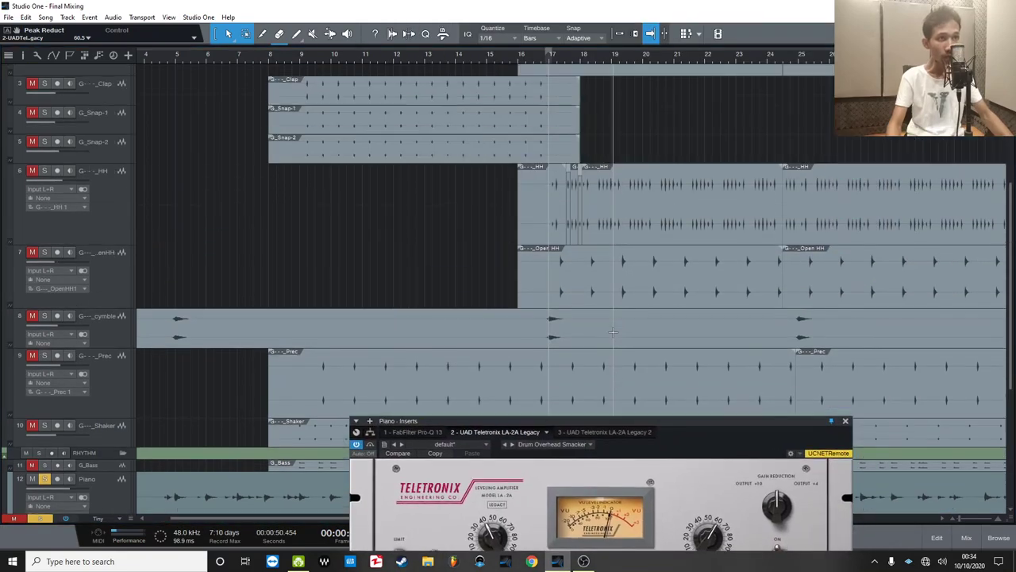
scroll(613, 331, "down", 3)
scroll(546, 101, "up", 5)
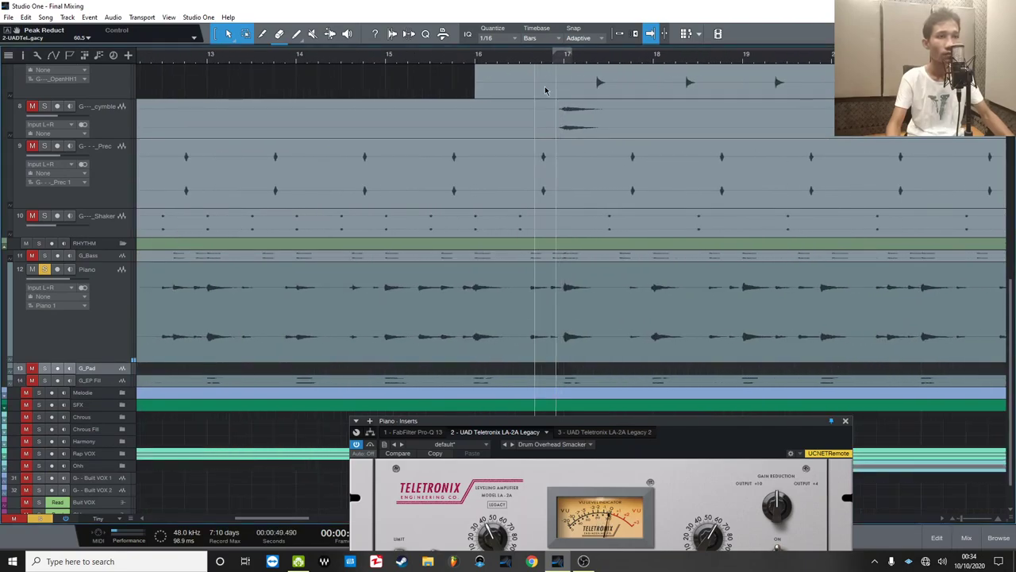
left_click(531, 61)
left_click(521, 61)
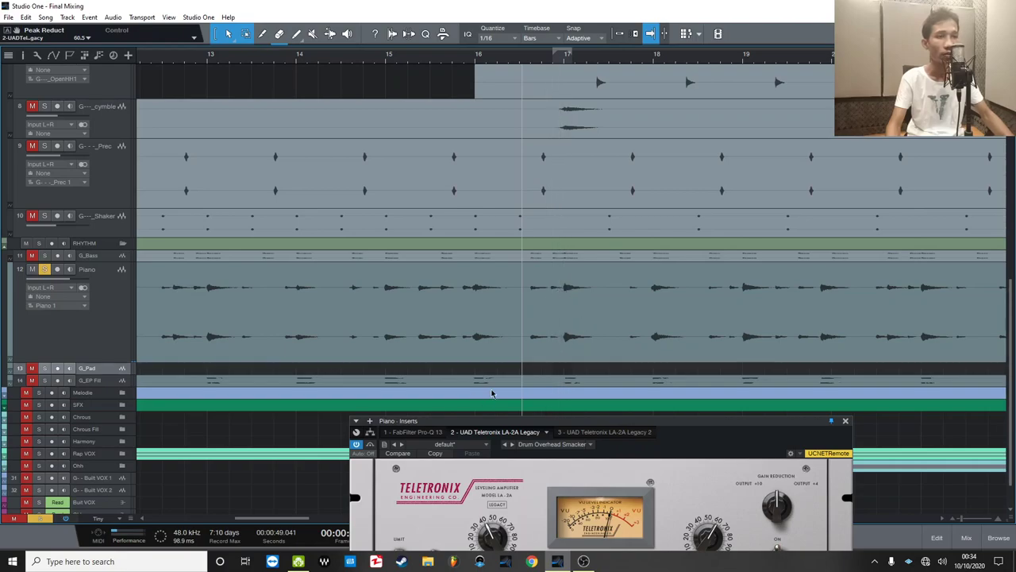
left_click(370, 446)
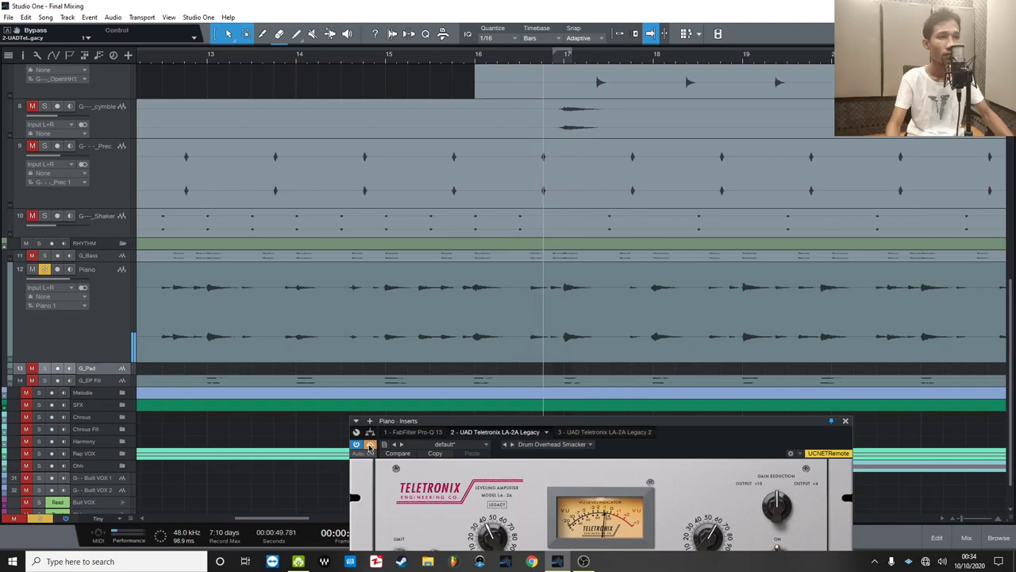
key("space")
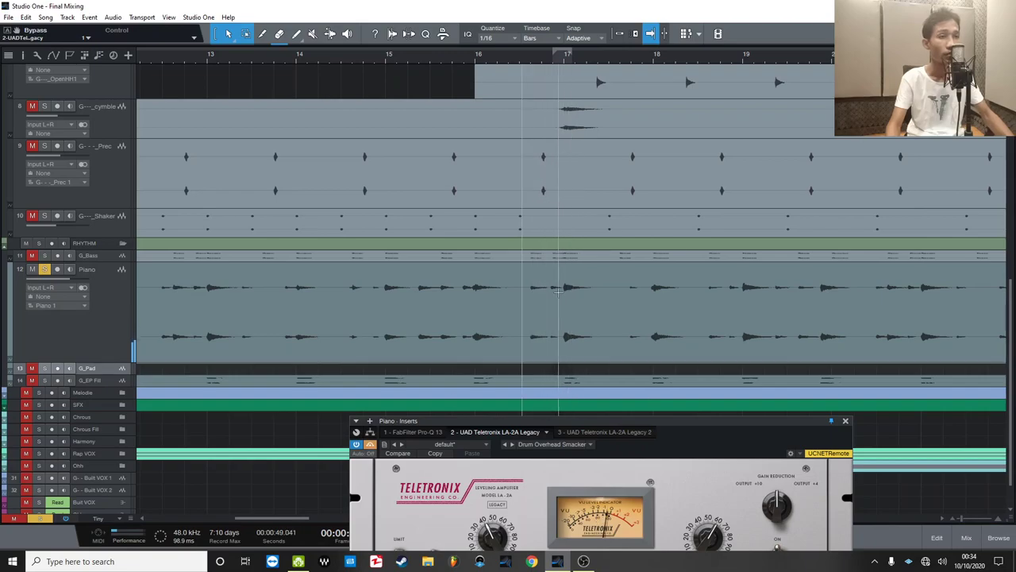
Mark the loud Piano note at bar 17 and replay the passage with the LA-2A's bypass switched off.
left_click_drag(562, 289, 576, 289)
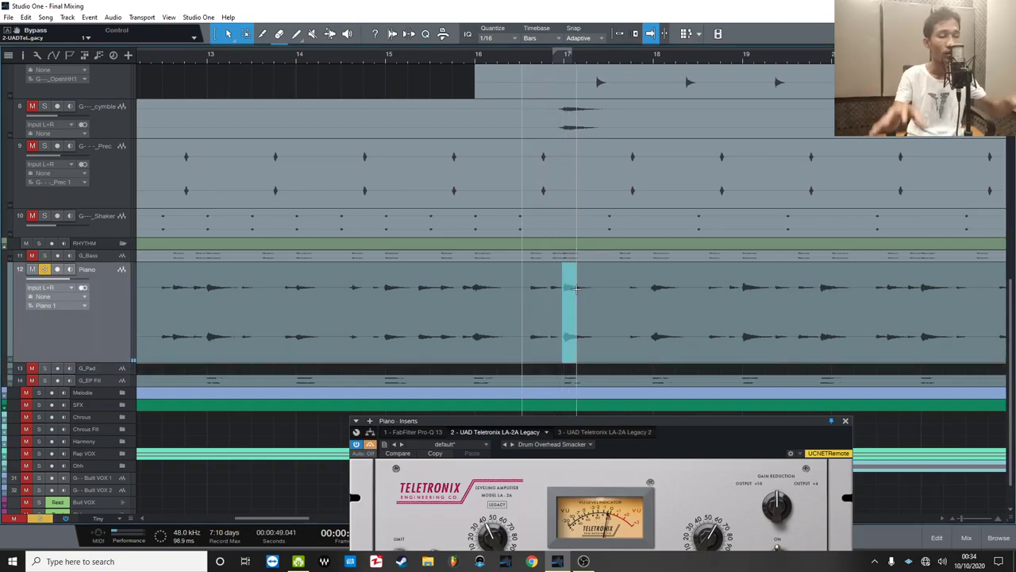
left_click(529, 287)
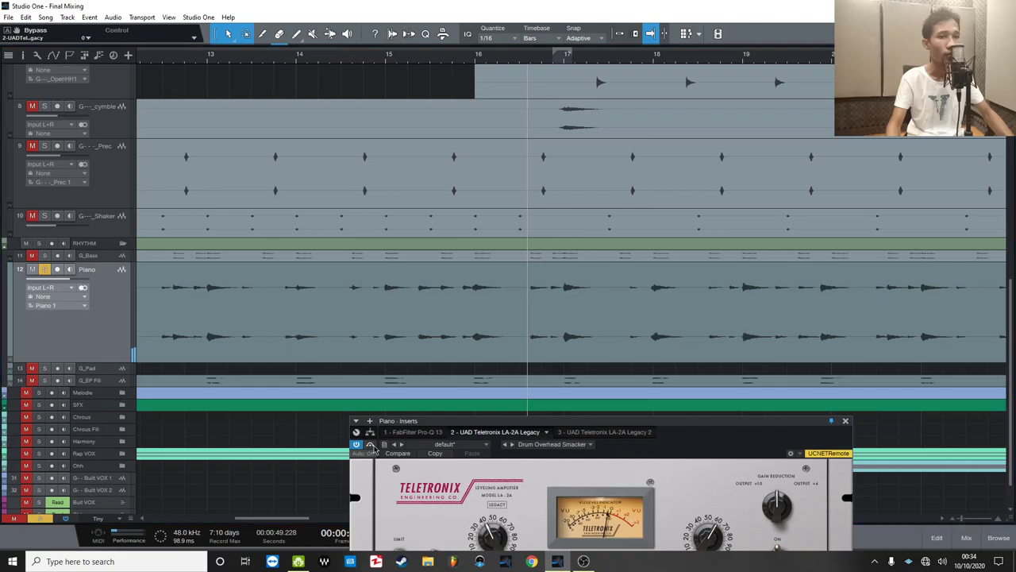
key("space")
Move the LA-2A window up to show its VU meter, and play the loud Piano note at bar 17.
left_click_drag(661, 422, 663, 399)
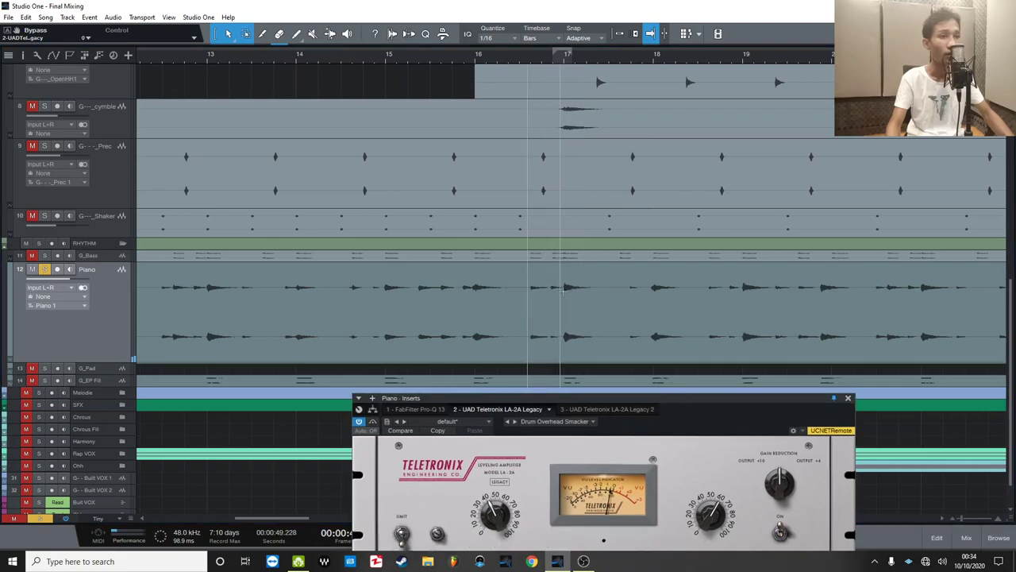
left_click_drag(559, 292, 598, 309)
left_click_drag(689, 395, 683, 381)
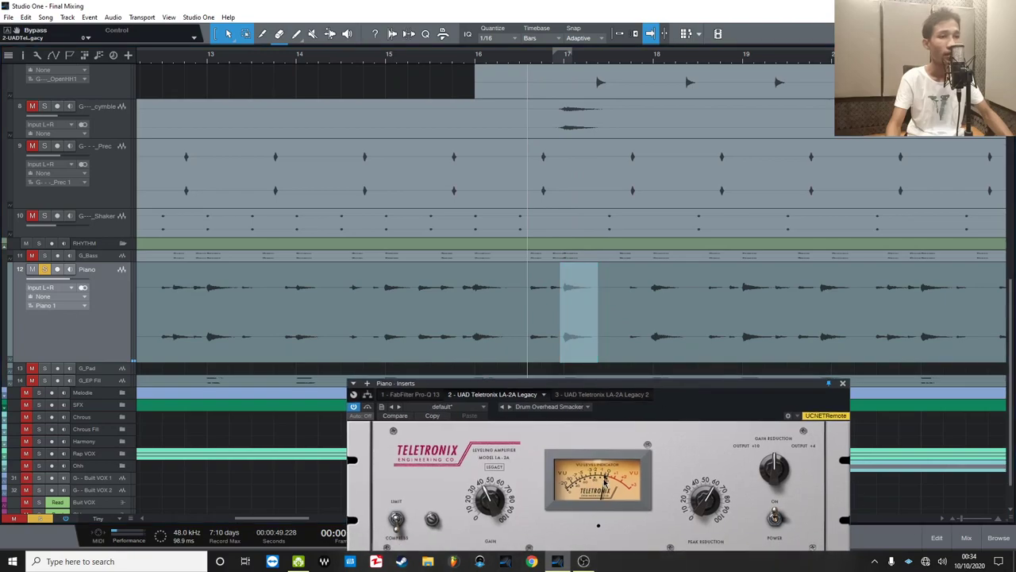
key("space")
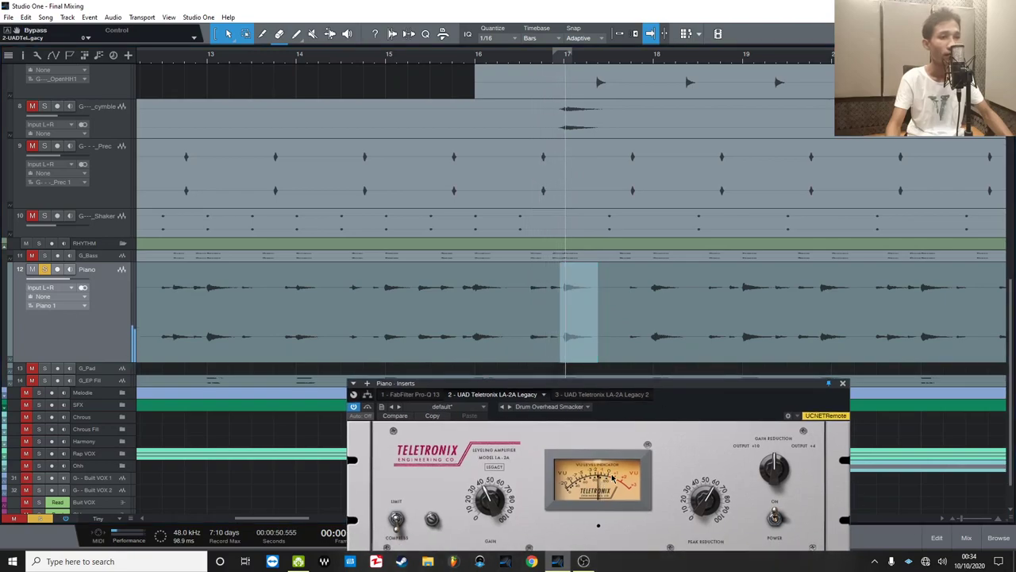
key("space")
key("space")
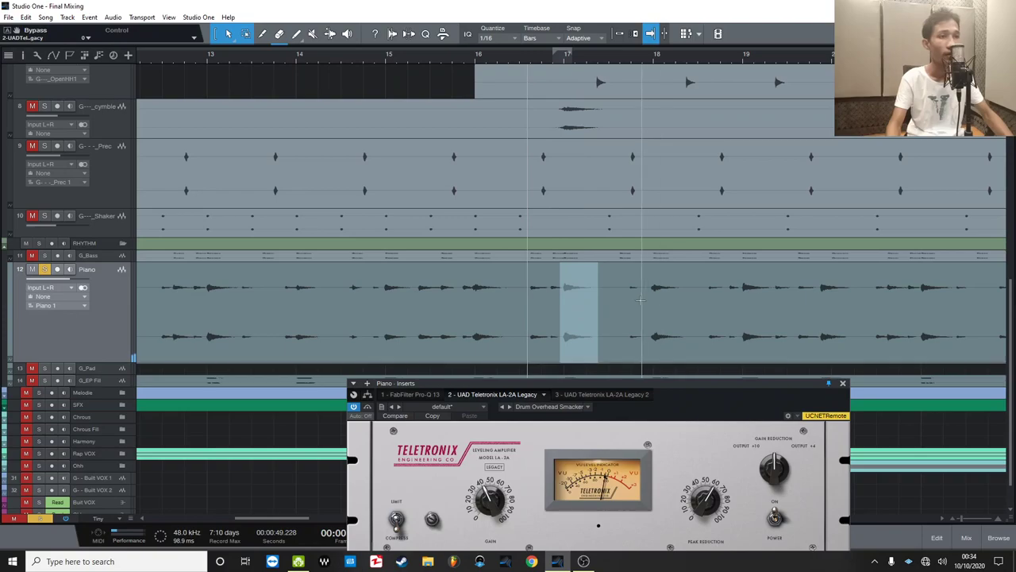
Mark the quiet Piano notes just before bars 17 and 18 and play the one before bar 18.
left_click(623, 296)
left_click_drag(527, 297, 547, 300)
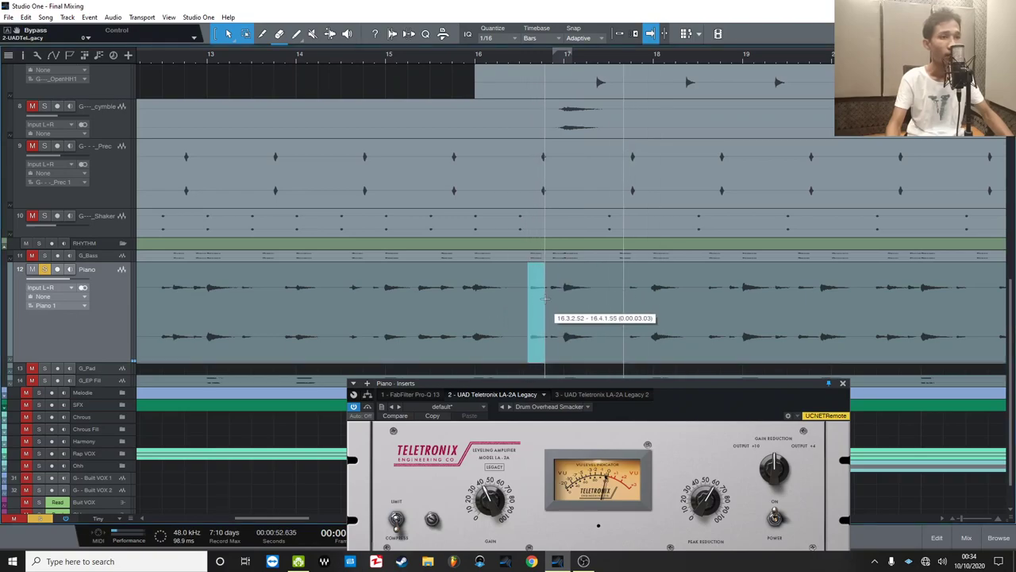
left_click_drag(625, 296, 644, 298)
left_click(622, 298)
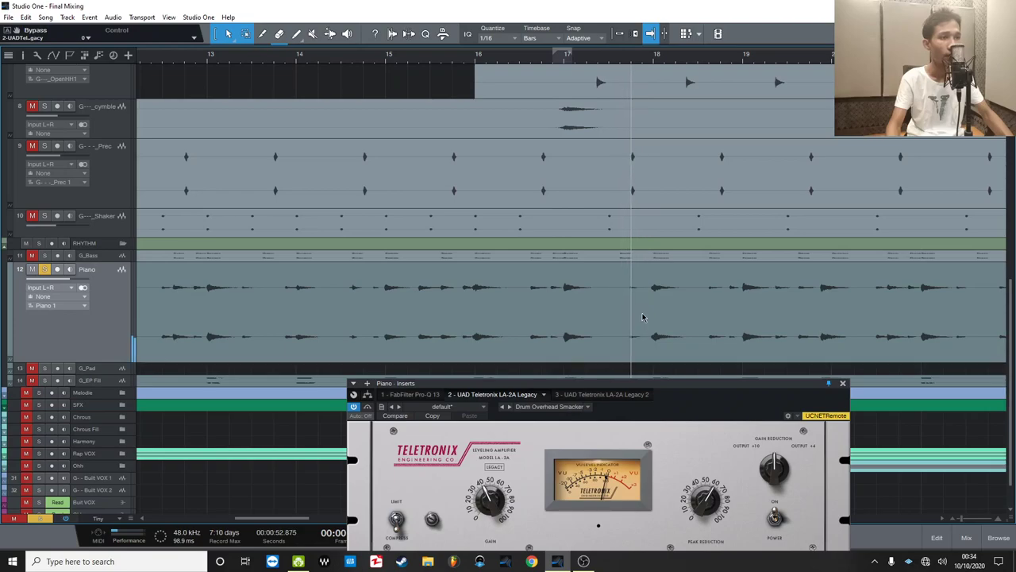
key("space")
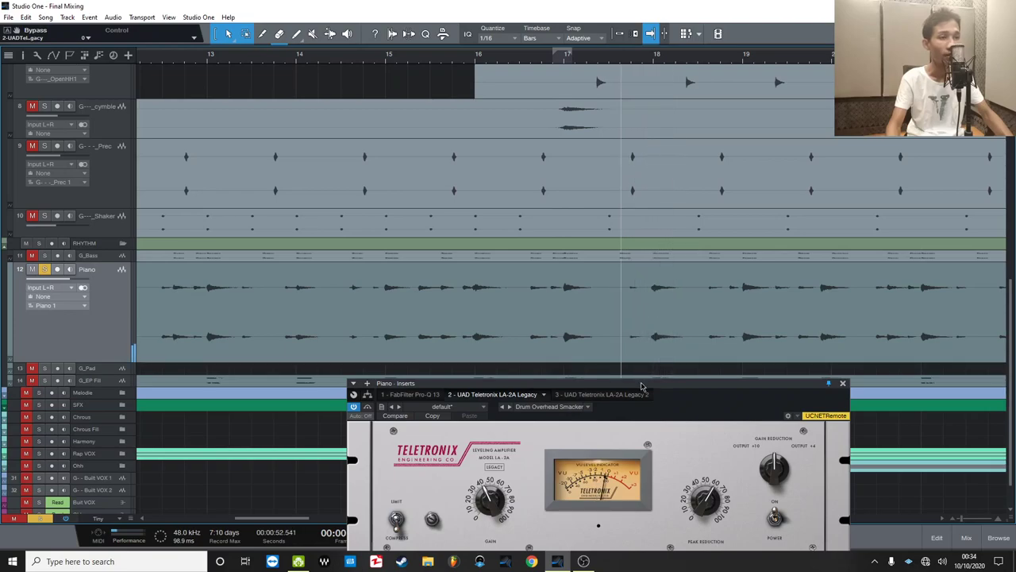
Move the LA-2A window above the Piano waveform and play from mid-bar 16, comparing bypassed and compressed sound.
left_click_drag(648, 340, 637, 73)
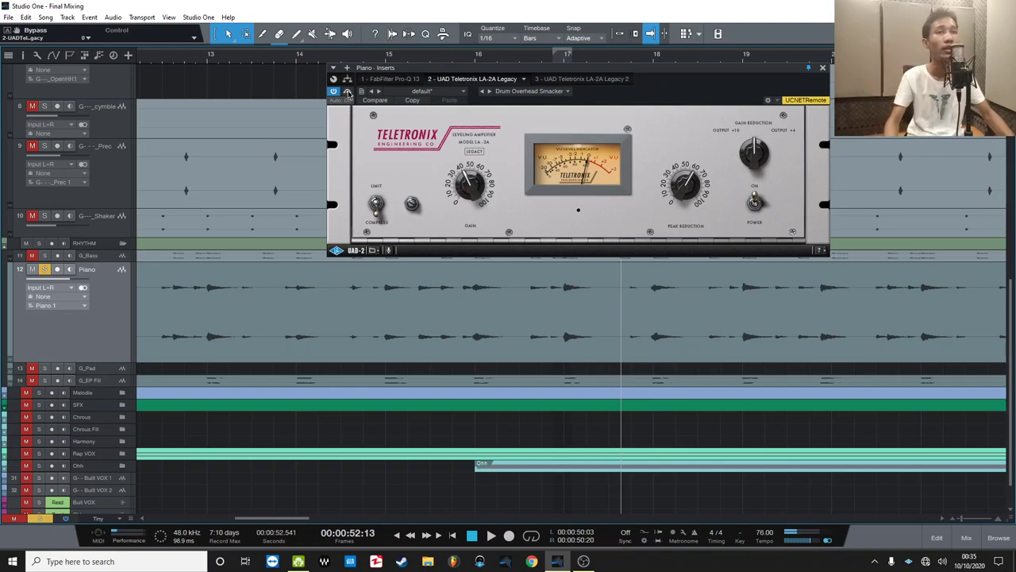
left_click(537, 62)
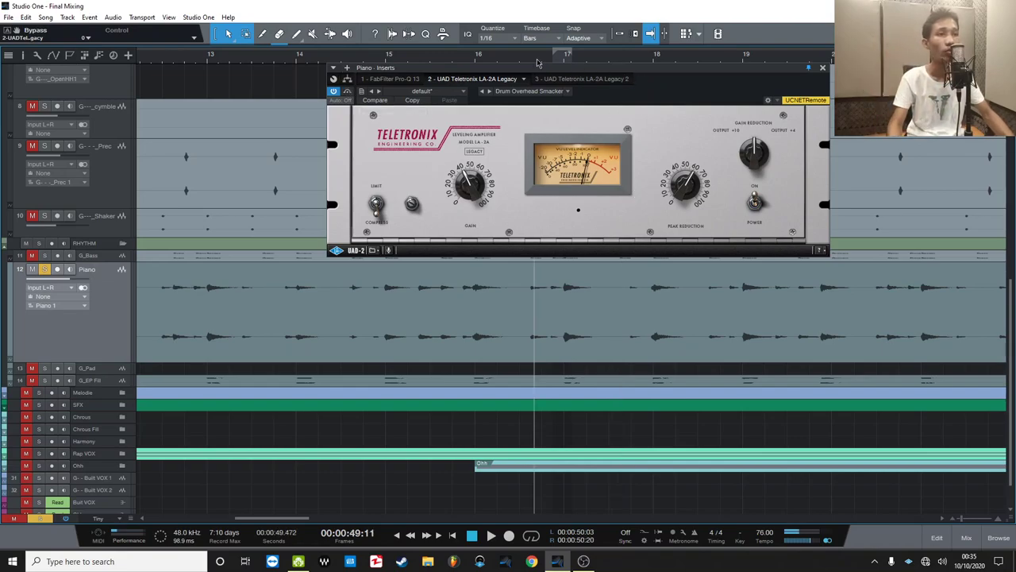
key("space")
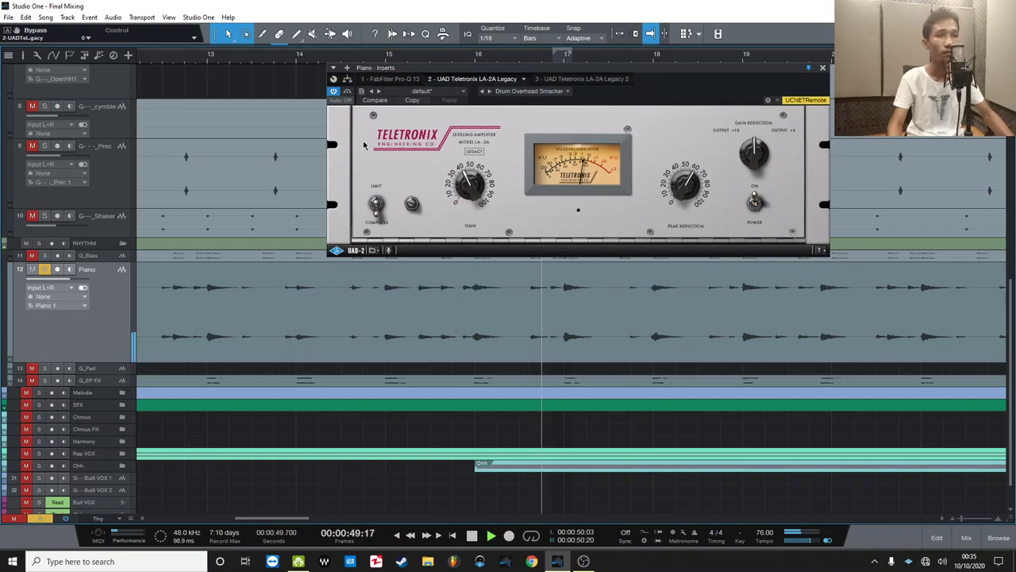
left_click(347, 91)
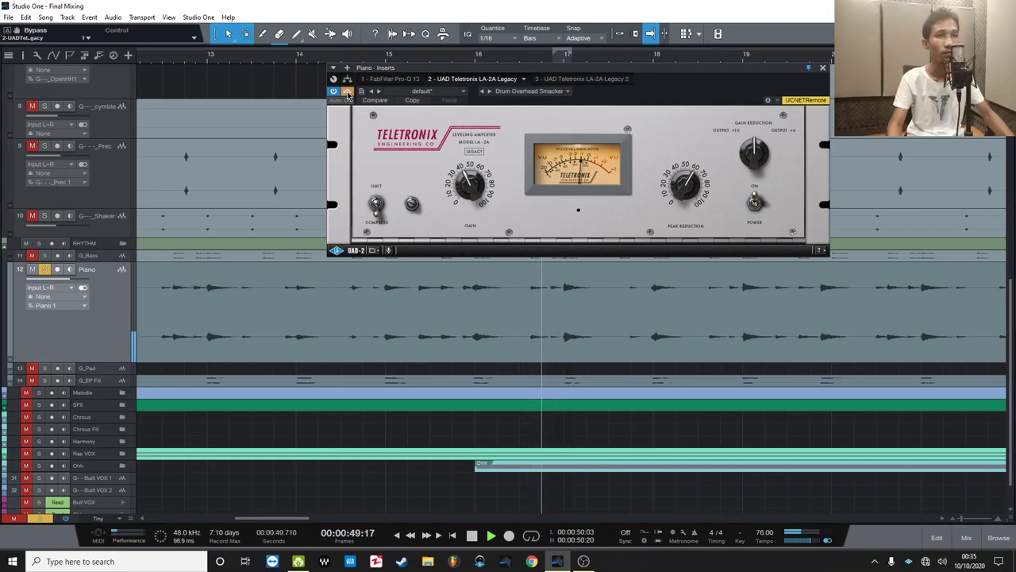
left_click(347, 92)
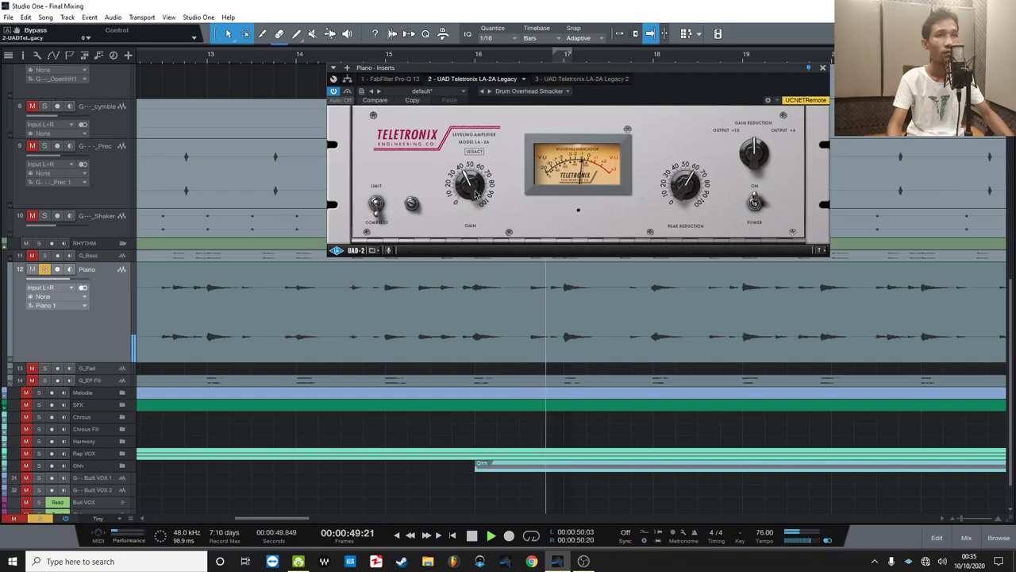
Raise the first LA-2A's Gain to 49.5 and compare the result with the bypassed piano.
left_click_drag(474, 192, 471, 185)
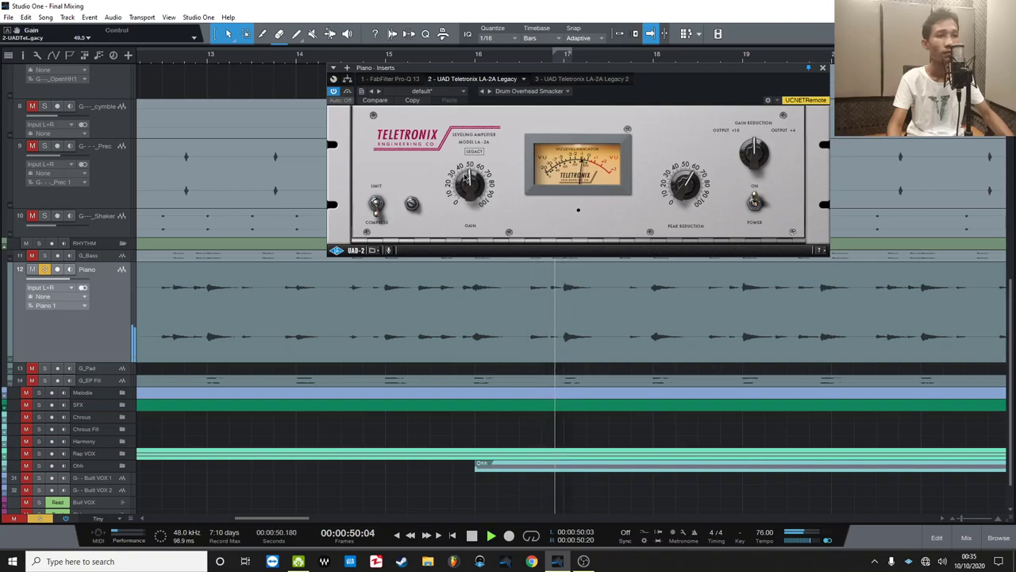
left_click(347, 92)
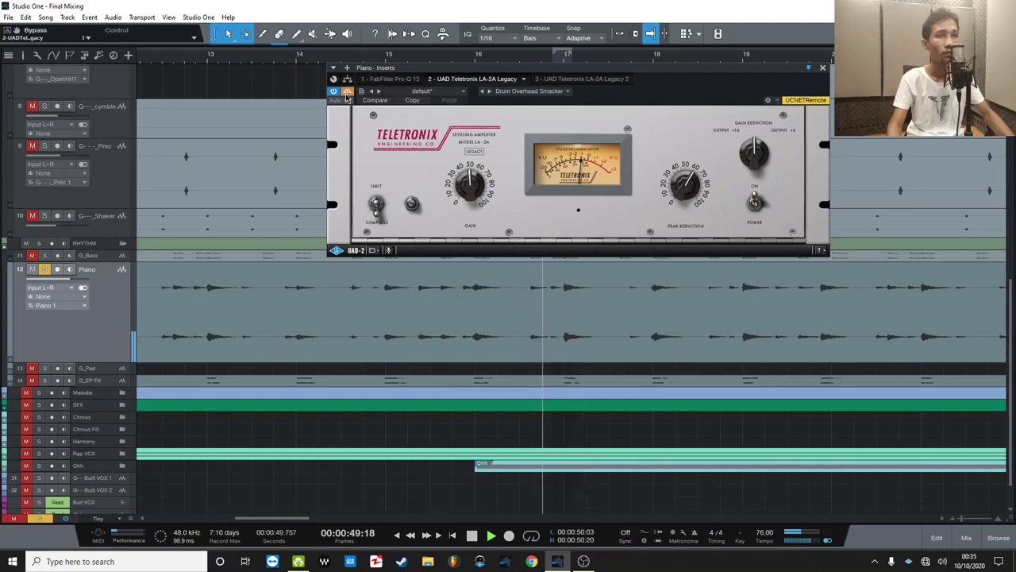
left_click(346, 95)
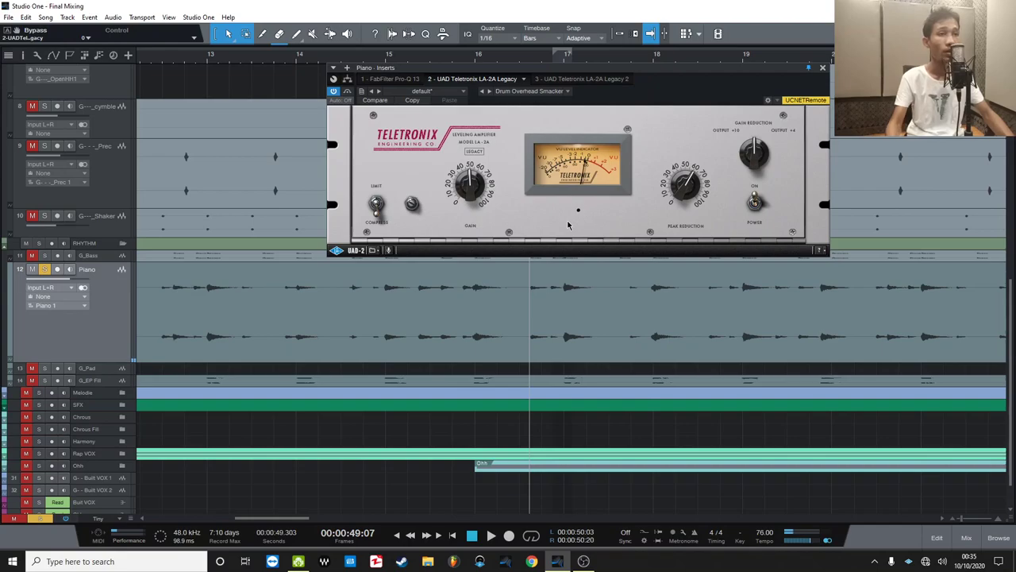
Raise the first LA-2A's Gain to 68 and play the piano passage to hear the make-up gain.
mouse_move(695, 103)
left_mouse_down()
mouse_move(689, 88)
mouse_move(691, 119)
mouse_move(686, 93)
left_mouse_up()
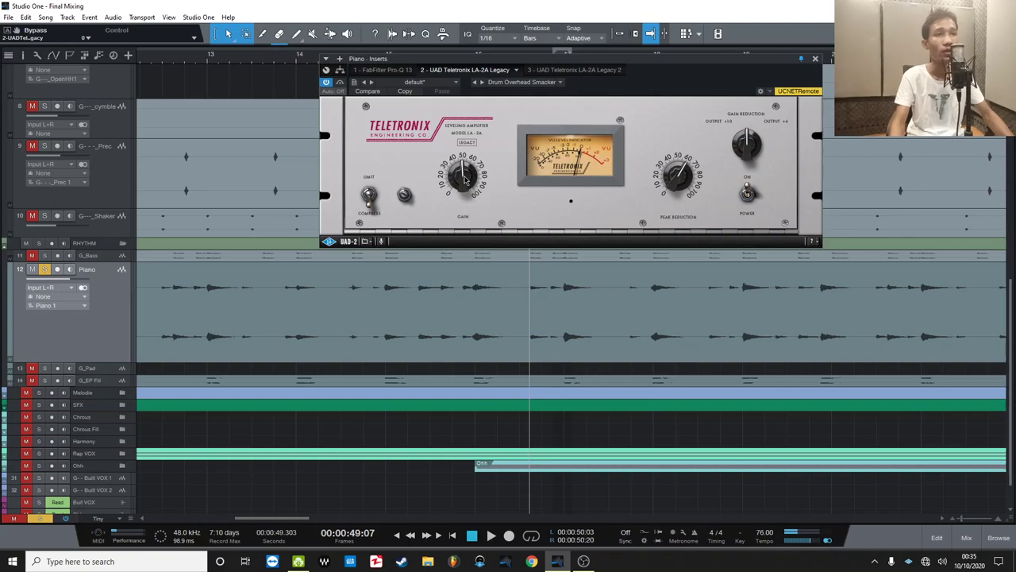
left_click_drag(465, 184, 457, 161)
key("space")
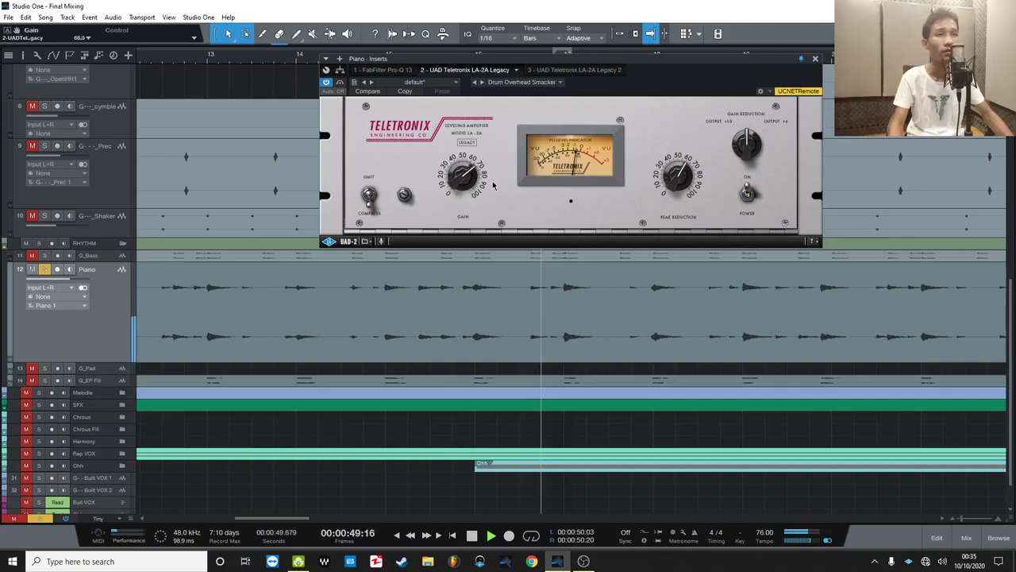
key("space")
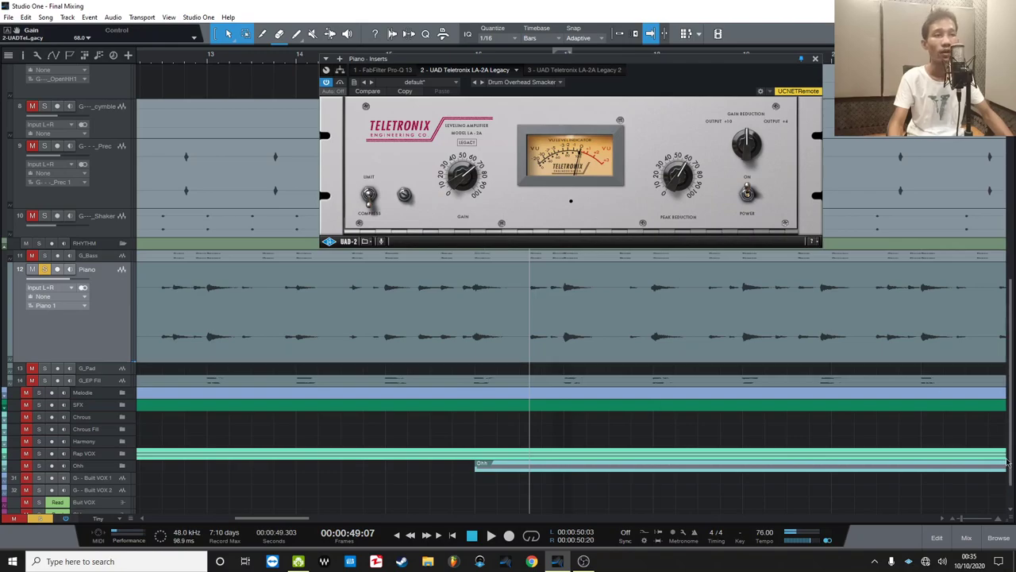
In the mixer, activate the Piano channel's second LA-2A and remove the first one, closing the plug-in windows.
left_click(966, 538)
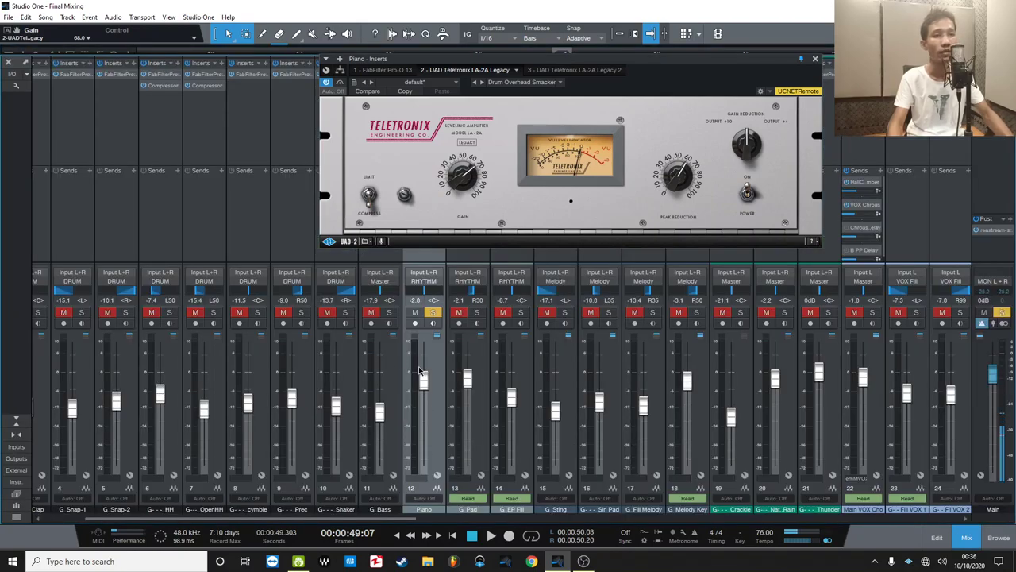
left_click(966, 538)
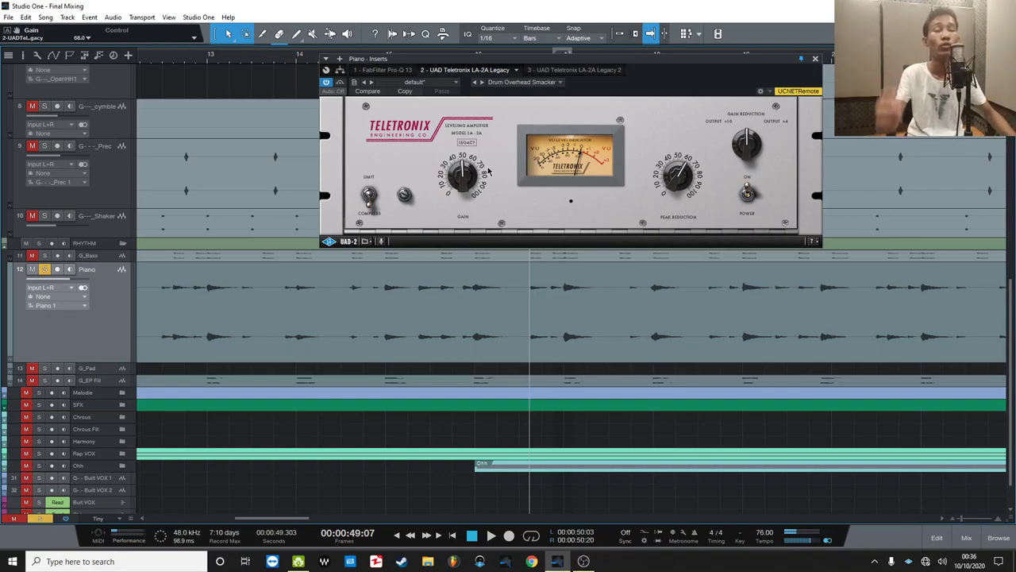
left_click(966, 537)
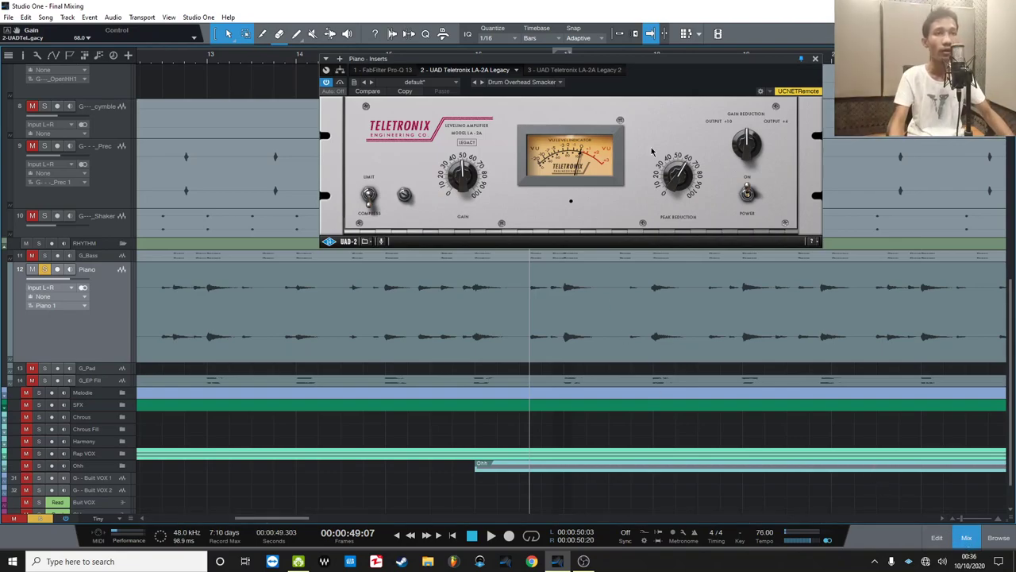
left_click(814, 60)
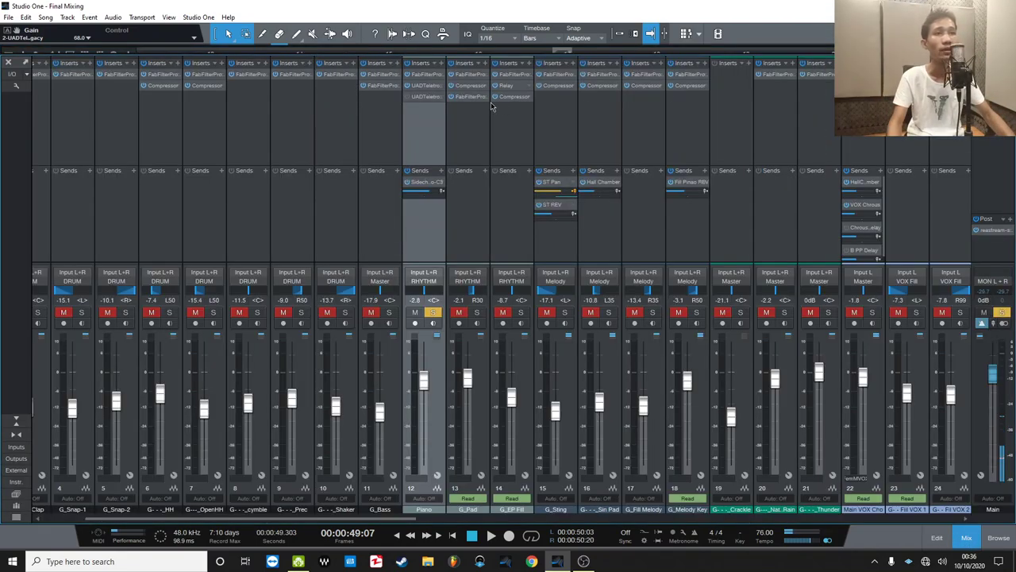
left_click(423, 96)
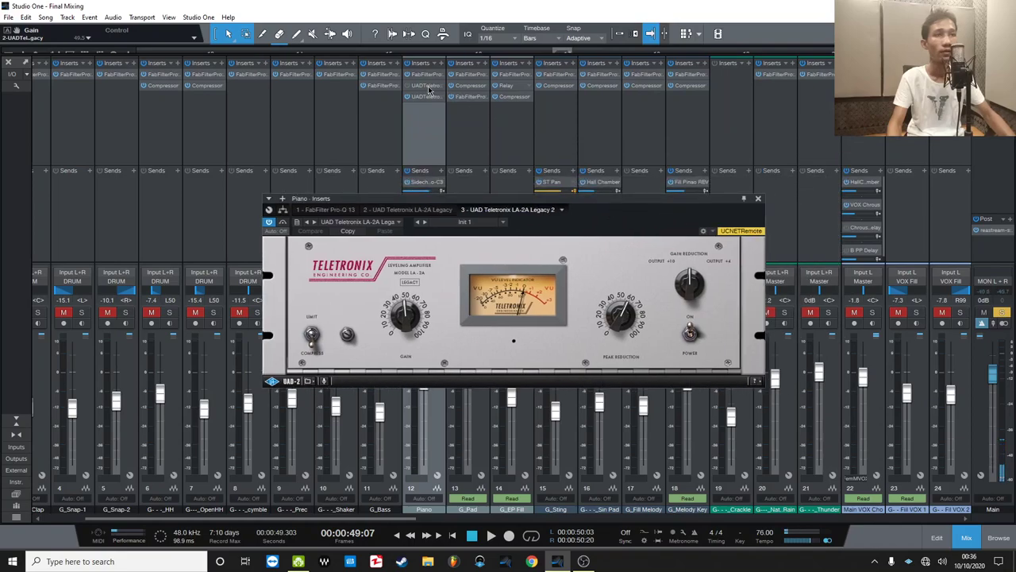
right_click(429, 90)
left_click(464, 183)
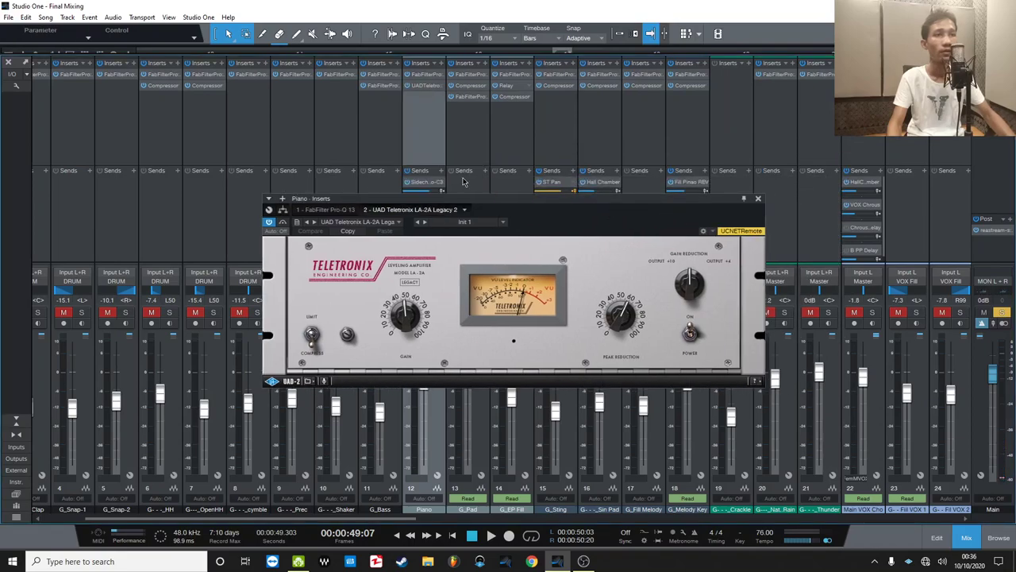
left_click(757, 199)
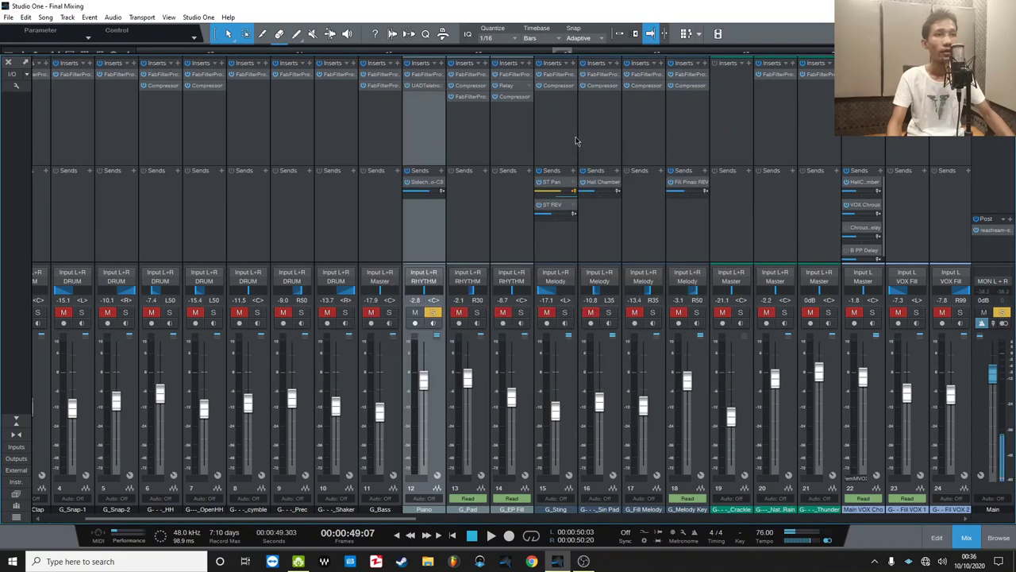
Solo G_Pad in place of the Piano channel and open its Compressor, with the FabFilter Pro-C 3 deactivated.
left_click(489, 147)
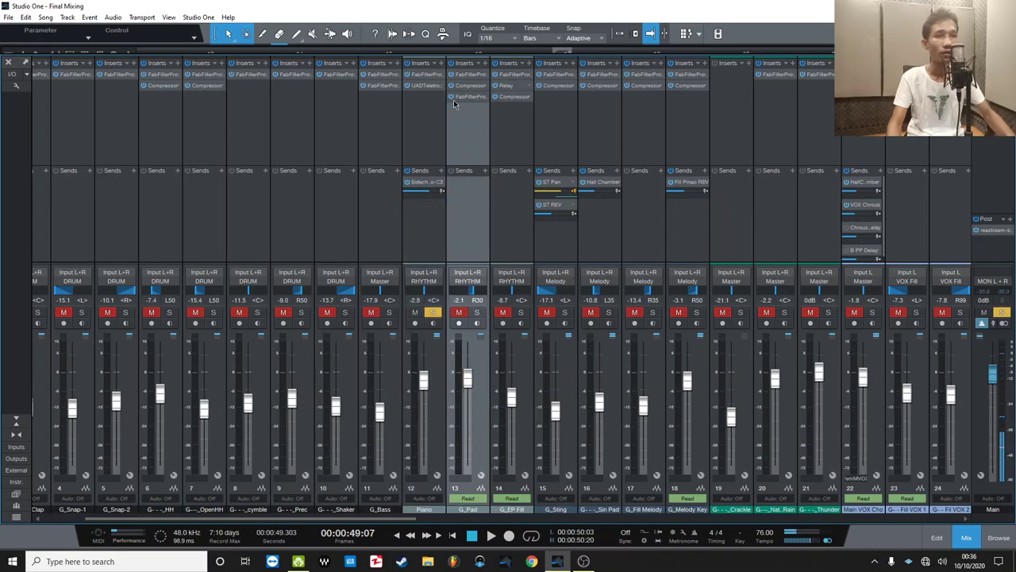
left_click(458, 313)
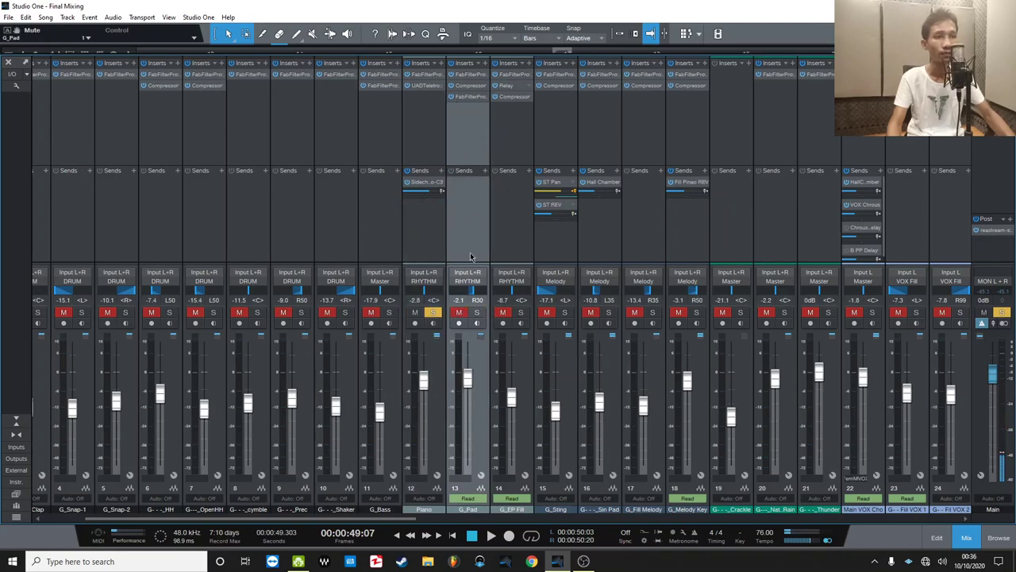
left_click(470, 86)
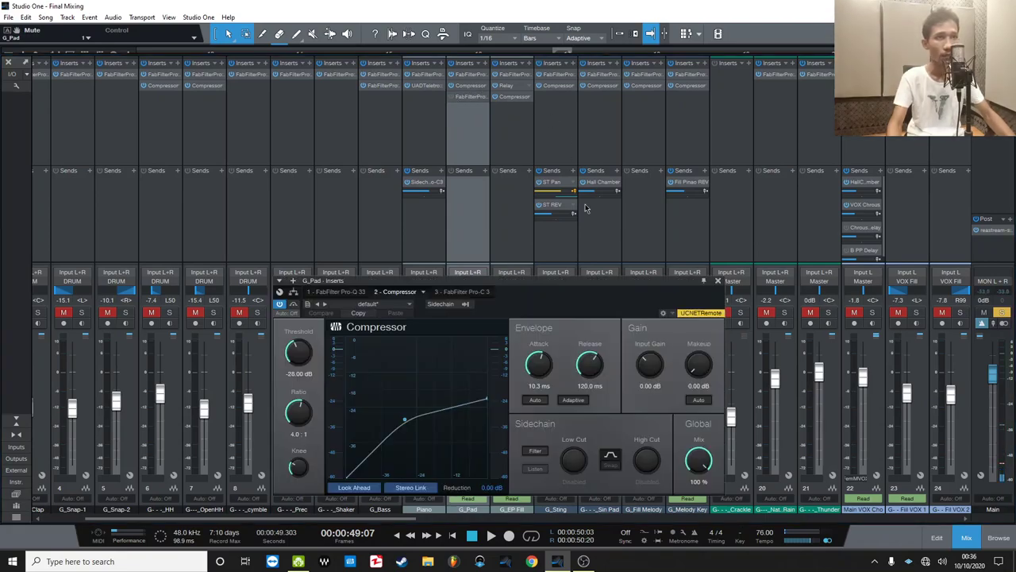
left_click_drag(590, 280, 642, 153)
key("space")
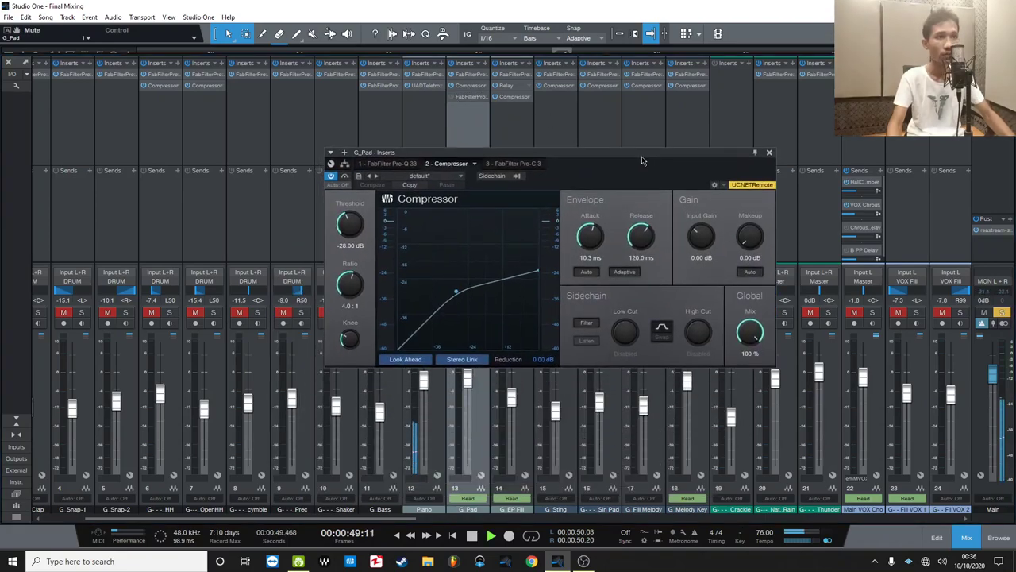
left_click_drag(507, 151, 433, 410)
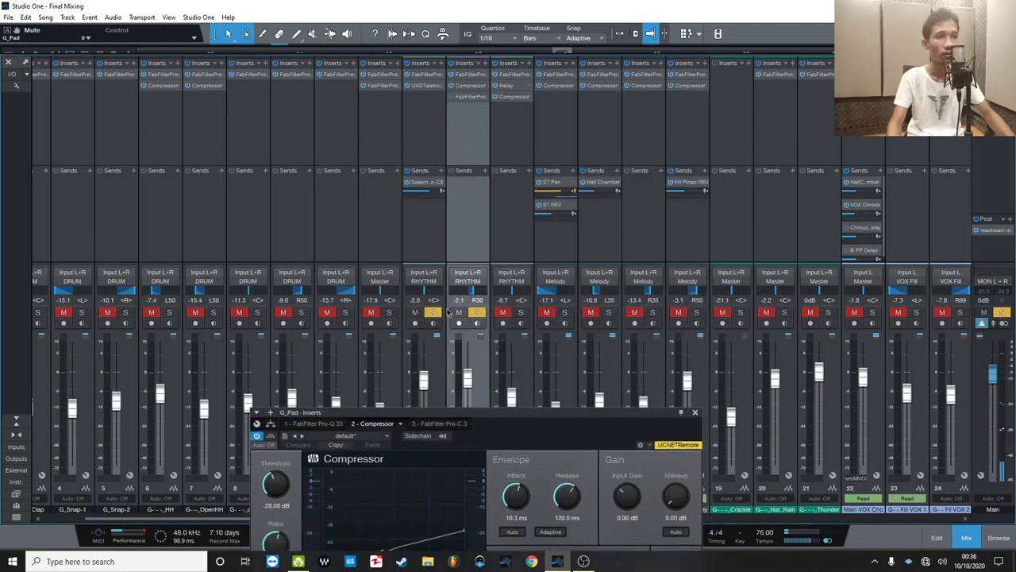
Enlarge the G_Pad track in the arrangement and place the playback cursor at the start of bar 25.
key("F3")
scroll(560, 292, "down", 3)
scroll(284, 336, "down", 1)
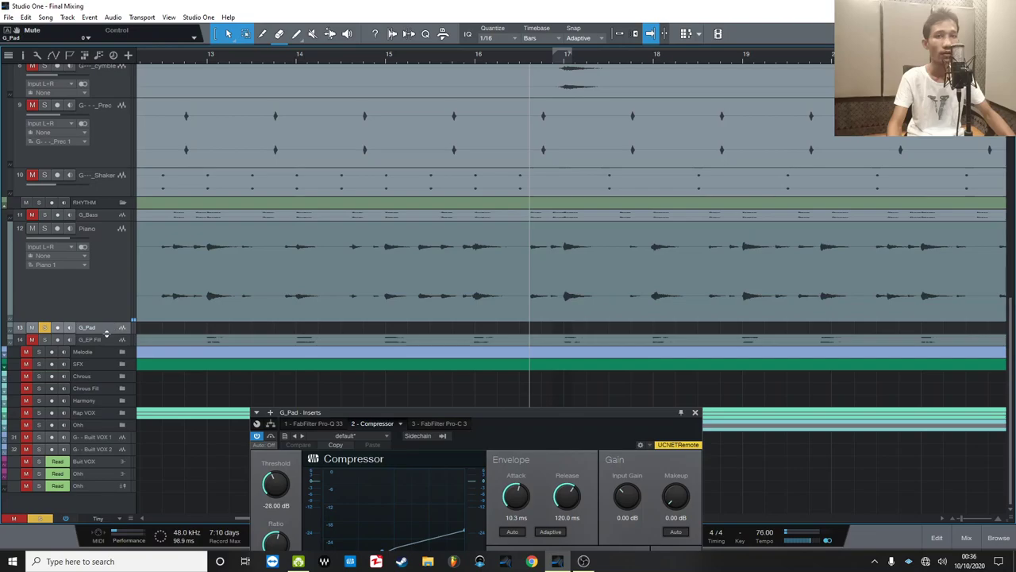
left_click_drag(106, 334, 106, 385)
key("z")
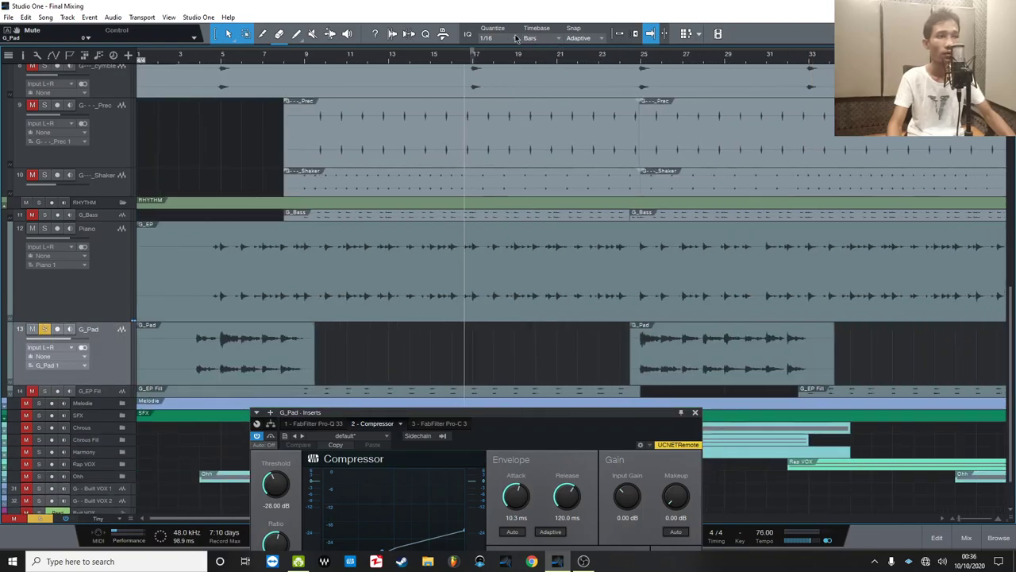
left_click_drag(640, 58, 513, 59)
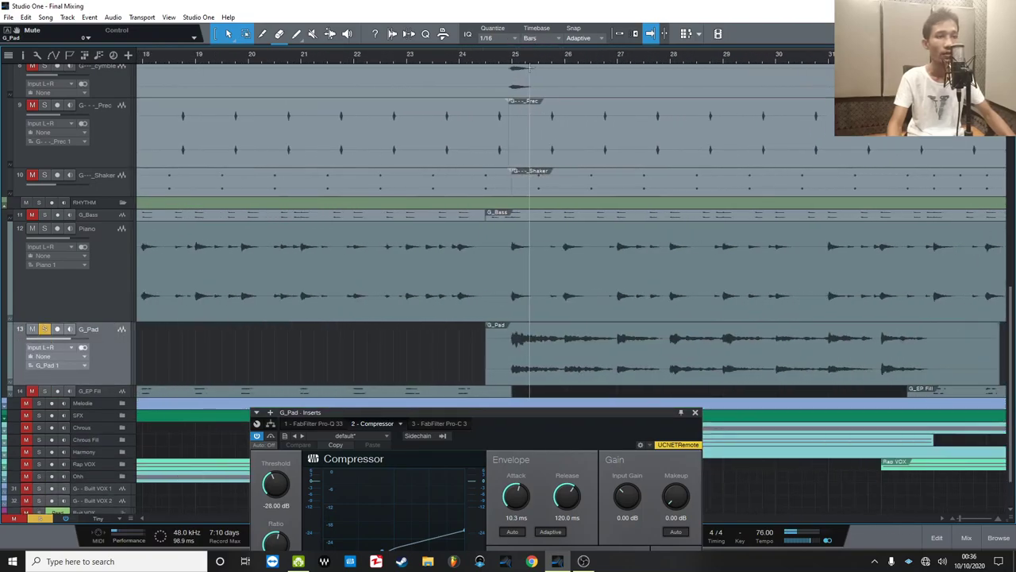
left_click(509, 61)
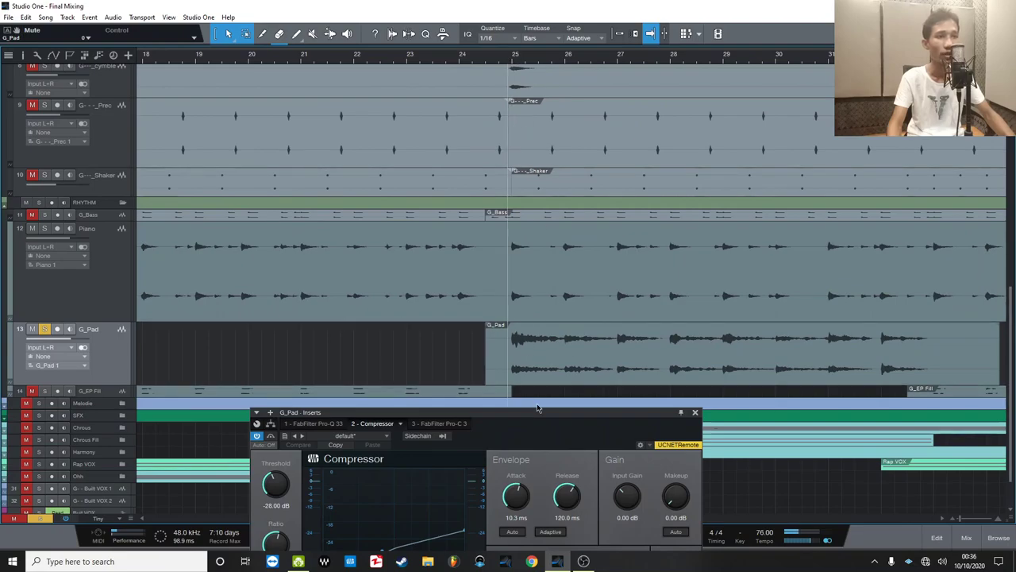
Mark the G_Pad note at bar 31 and compare playback from bar 25 with the Compressor bypassed and active.
left_click_drag(546, 416, 618, 71)
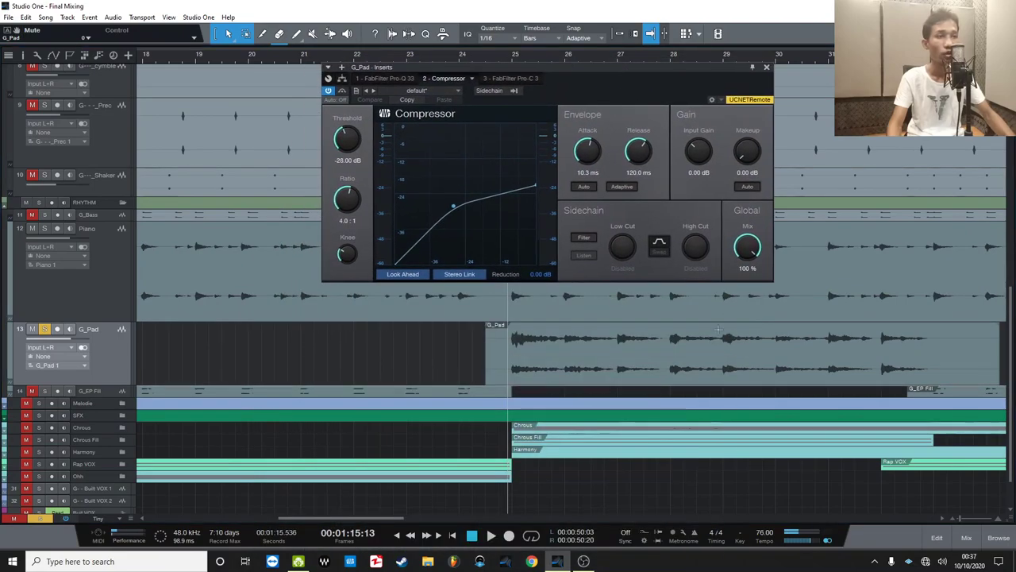
left_click_drag(827, 337, 832, 338)
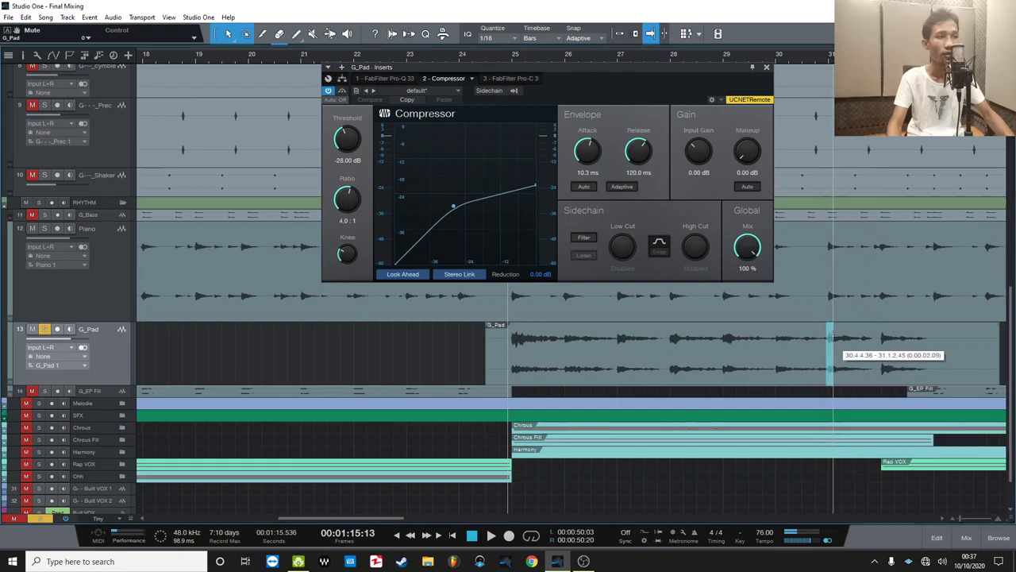
left_click(341, 91)
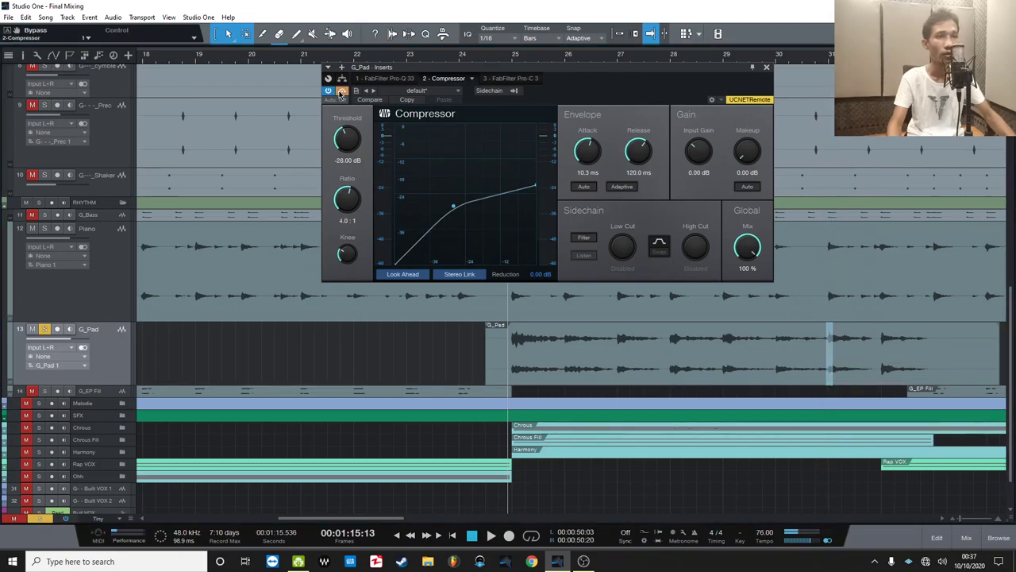
key("space")
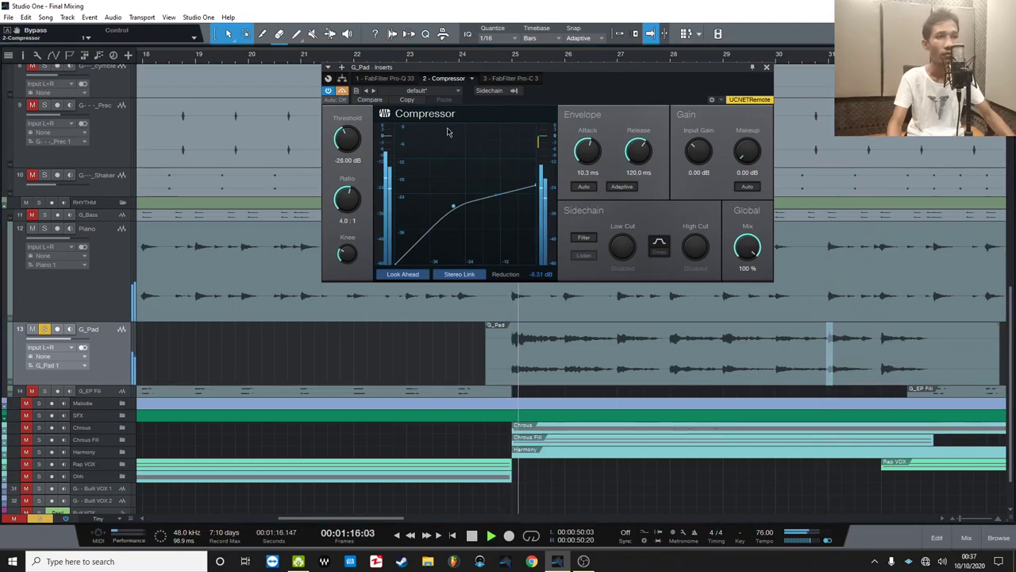
left_click(342, 92)
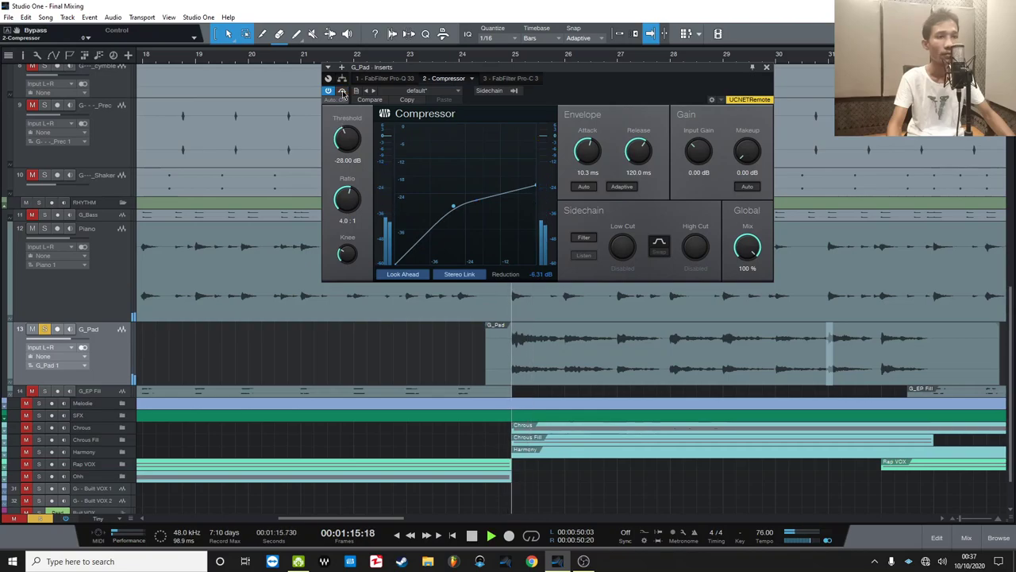
key("space")
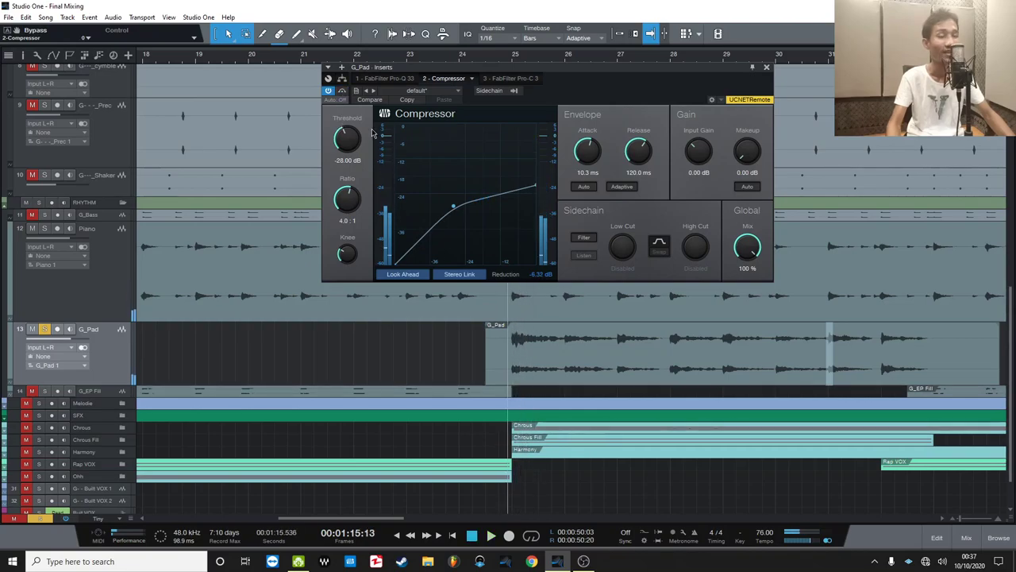
left_click(343, 91)
key("space")
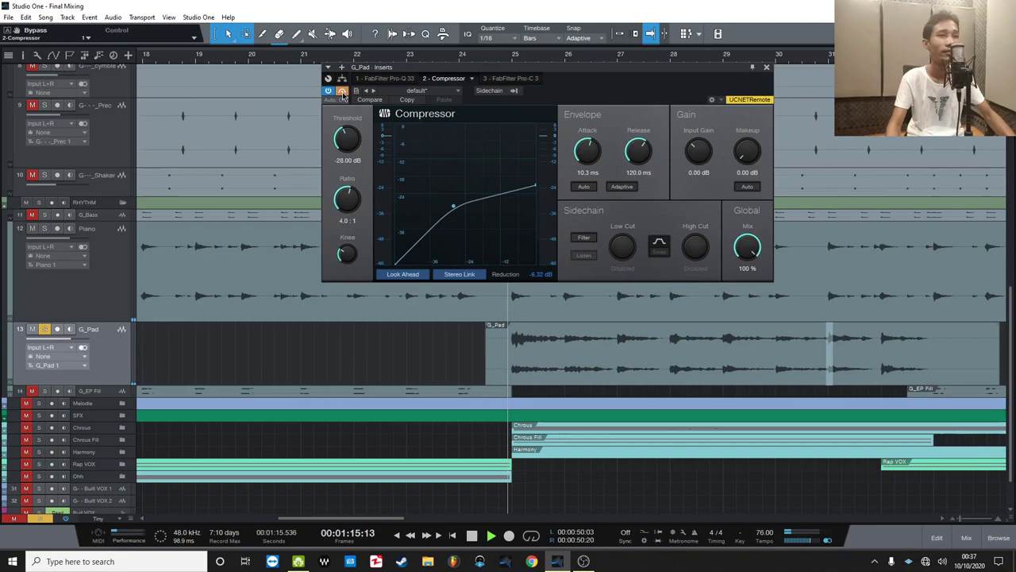
key("space")
left_click(342, 91)
key("space")
key("space")
Move the Compressor window clear of bars 27 and 28 and play those G_Pad notes with compression active.
left_click_drag(650, 87, 471, 80)
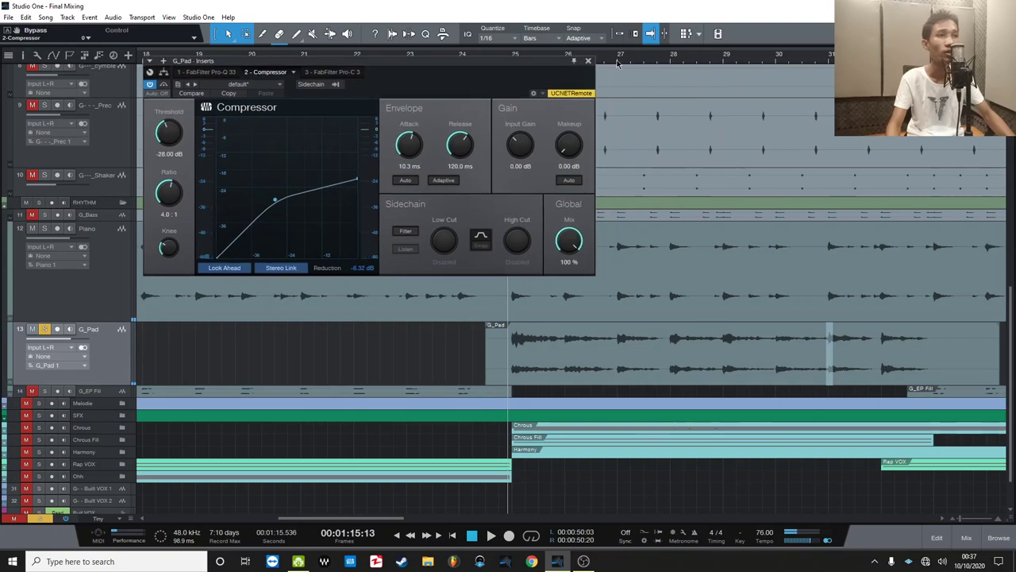
key("space")
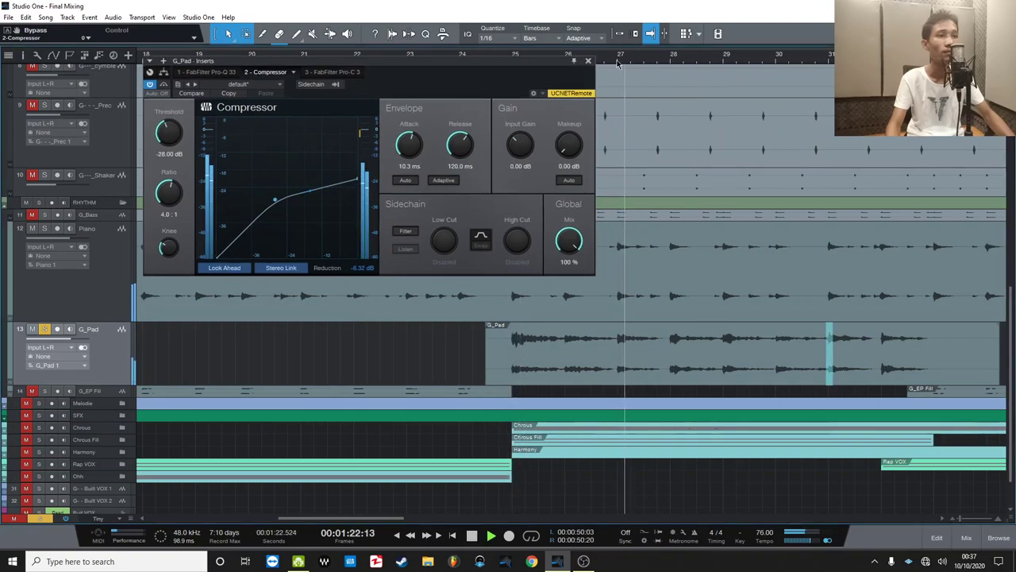
left_click(676, 60)
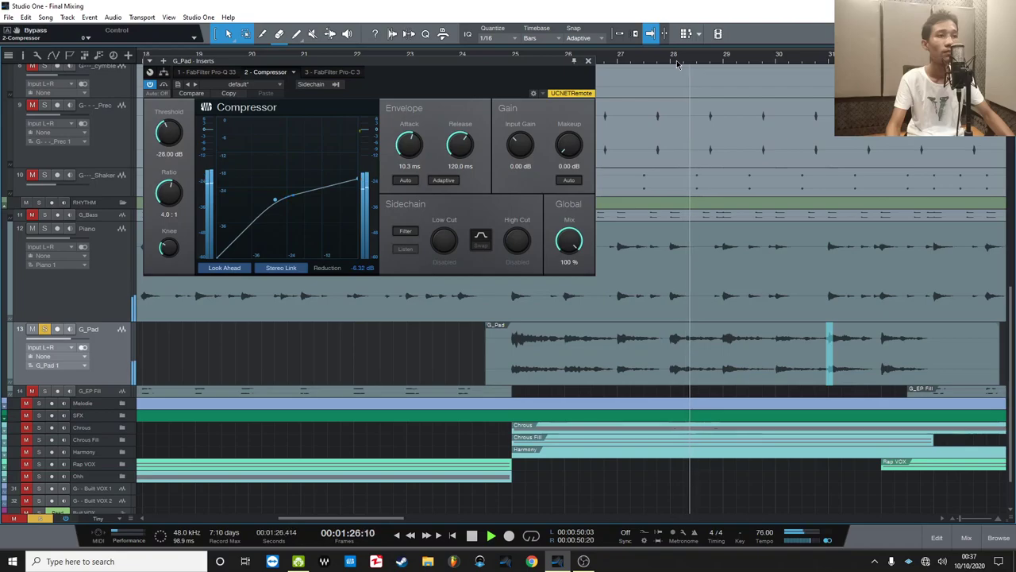
key("space")
Bypass the G_Pad Compressor and play the notes at bar 25 and just before bar 27 uncompressed.
left_click(164, 84)
left_click_drag(503, 66, 394, 64)
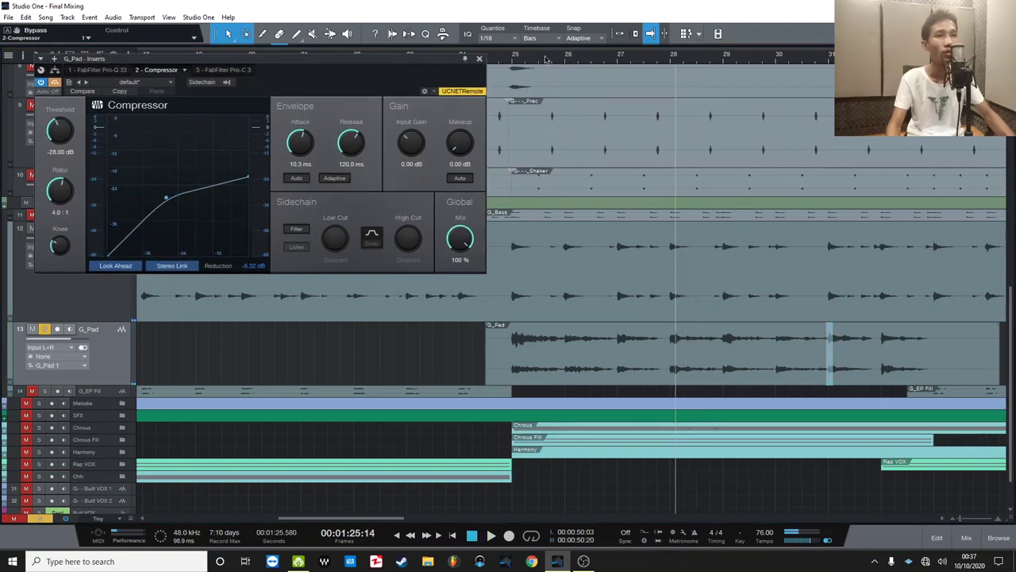
left_click(512, 58)
key("space")
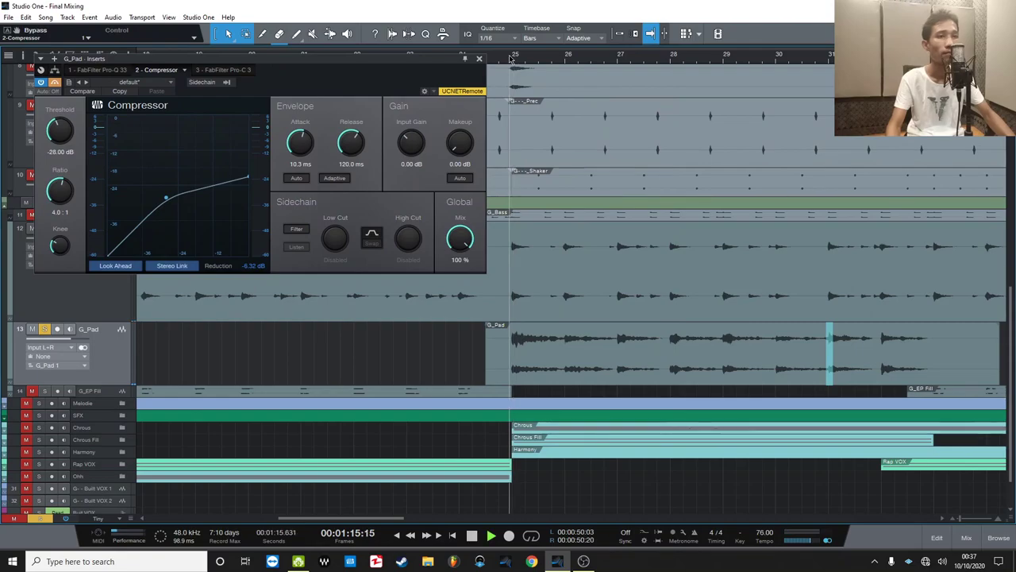
left_click(611, 59)
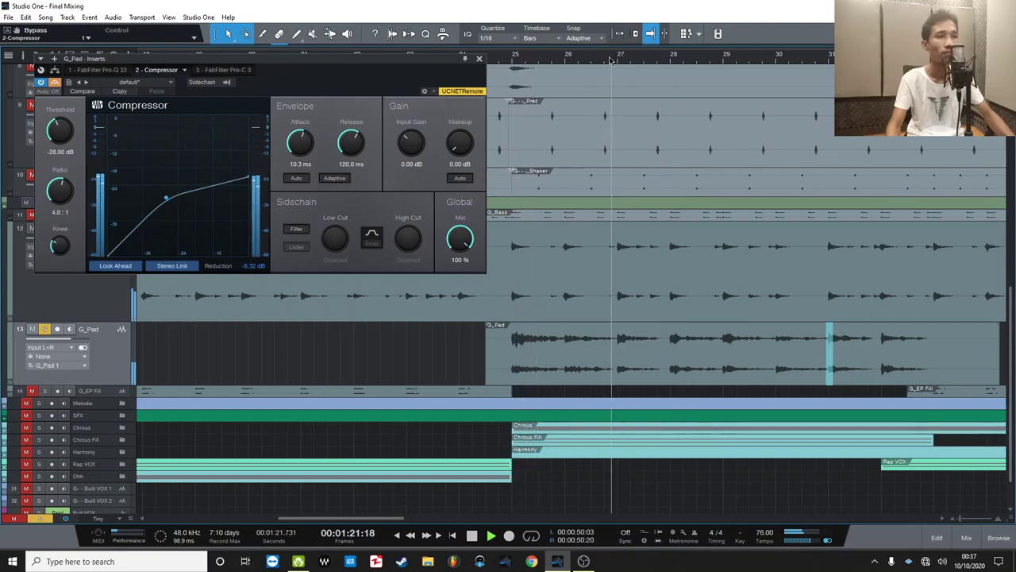
key("space")
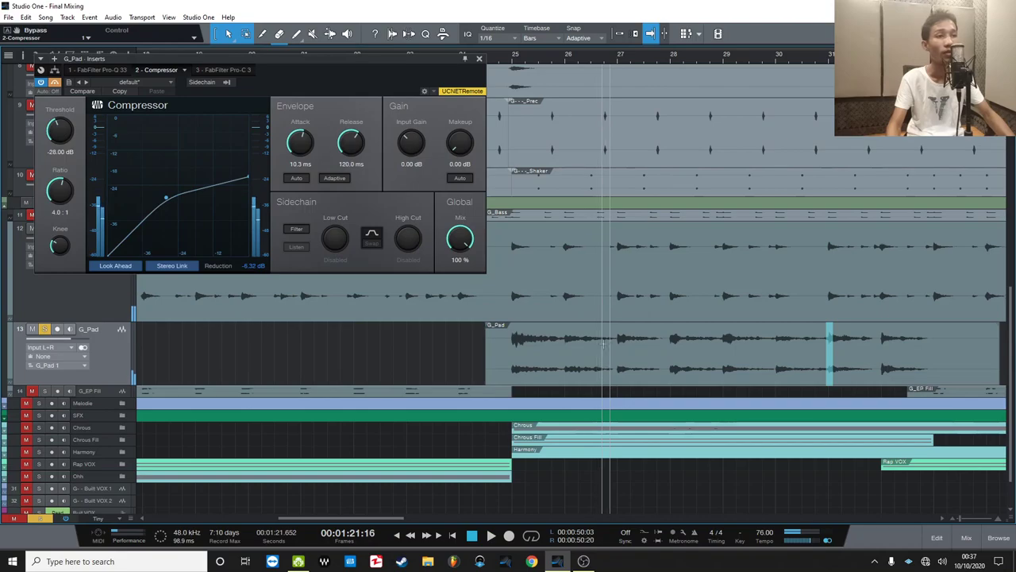
Mark the G_Pad notes at bars 27 and 25 and play both with the Compressor active again.
left_click_drag(617, 339, 624, 340)
left_click_drag(512, 343, 528, 343)
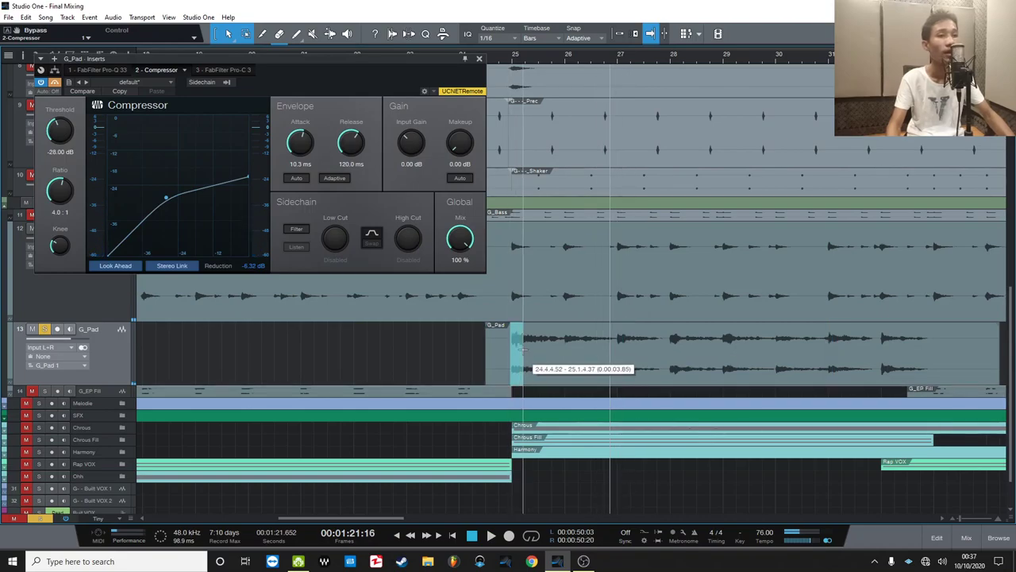
left_click(511, 57)
key("space")
key("space")
key("space")
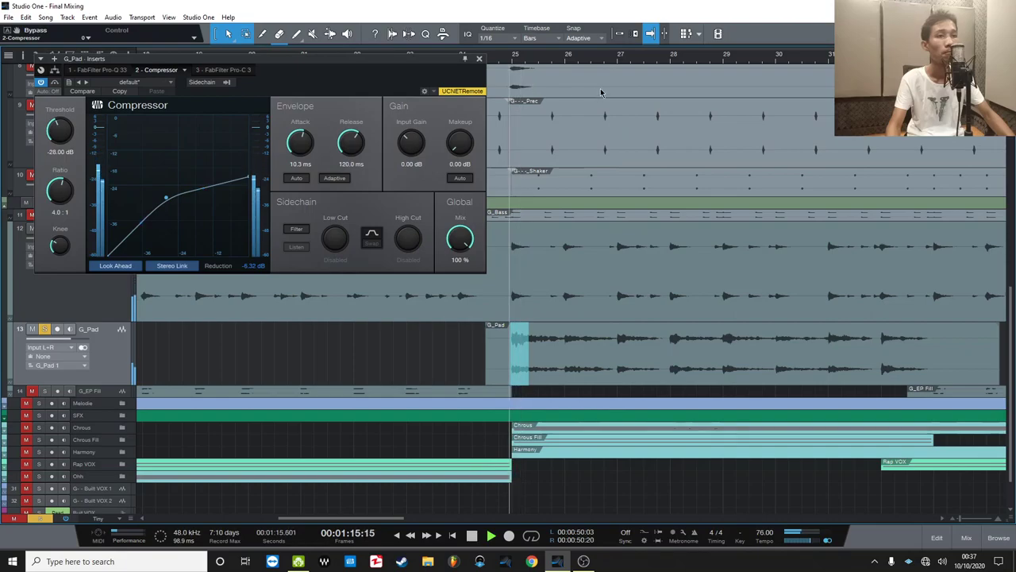
left_click(614, 62)
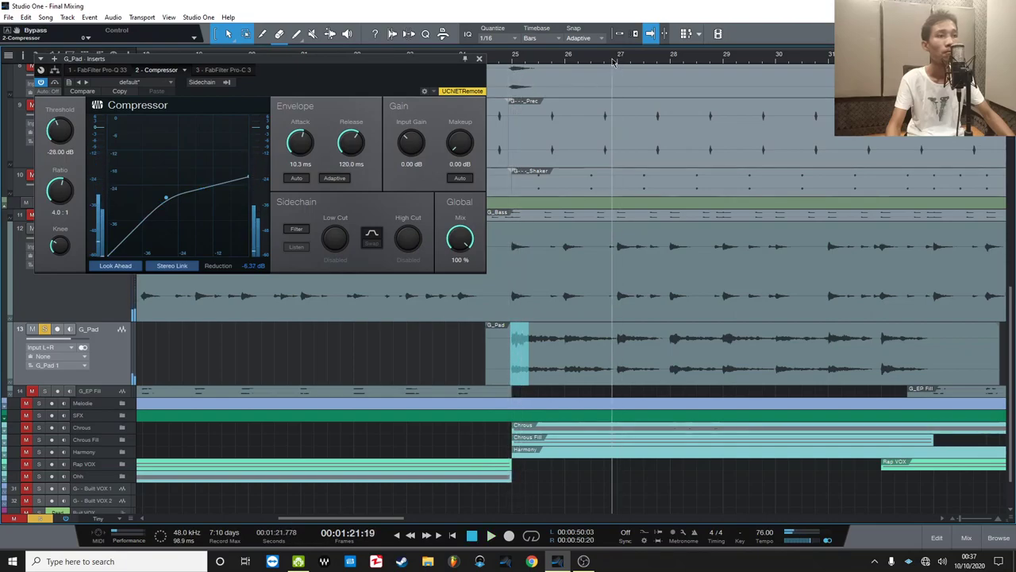
key("space")
Insert a second PreSonus Compressor on the G_Pad channel in the mixer.
left_click_drag(449, 67, 704, 97)
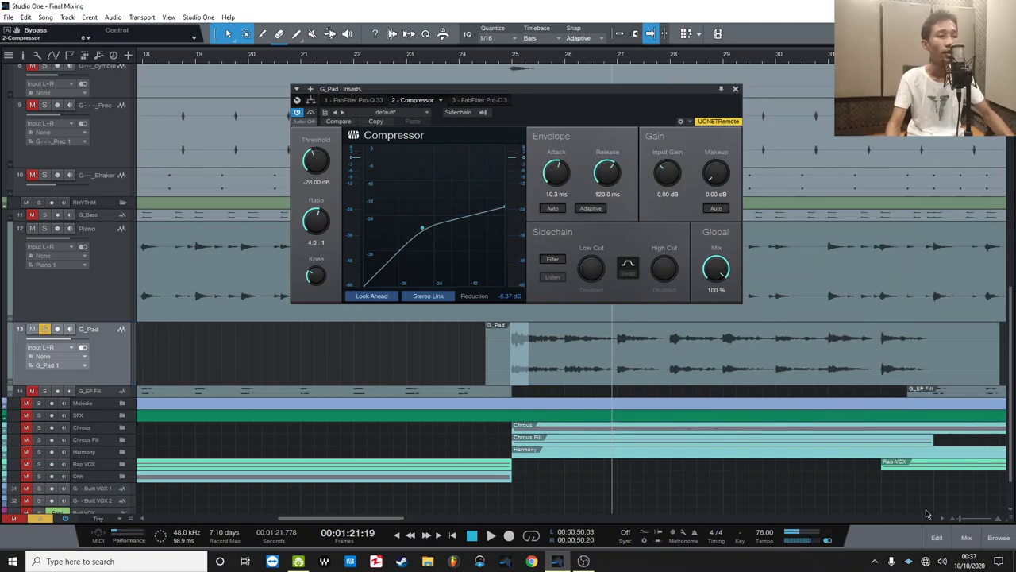
left_click(966, 537)
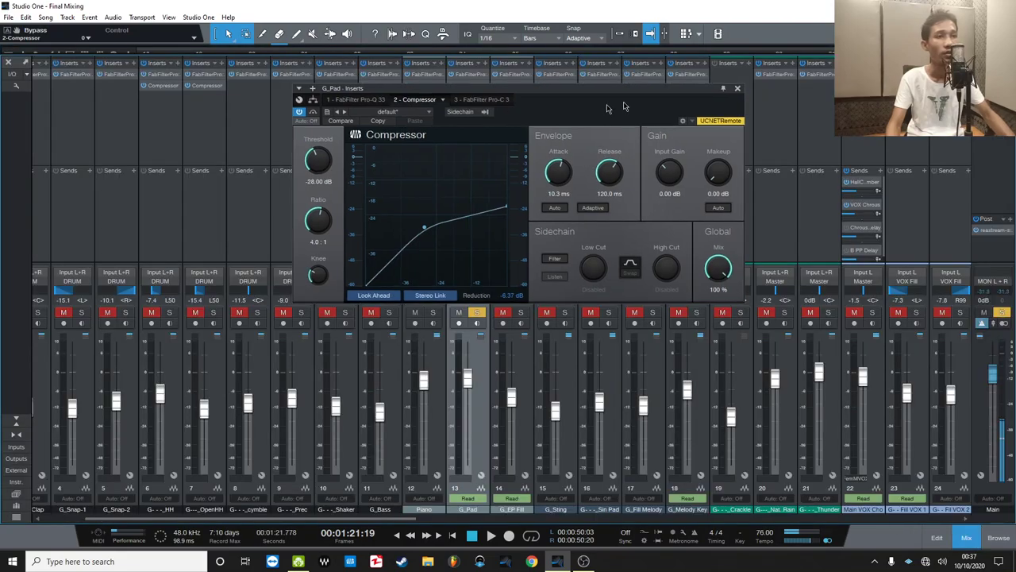
left_click_drag(601, 111, 802, 77)
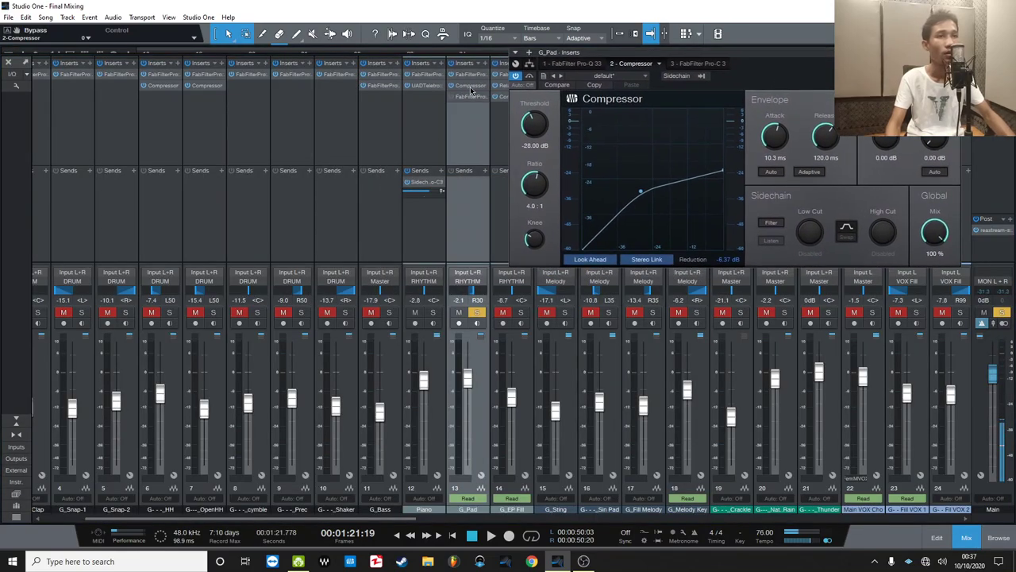
left_click(486, 66)
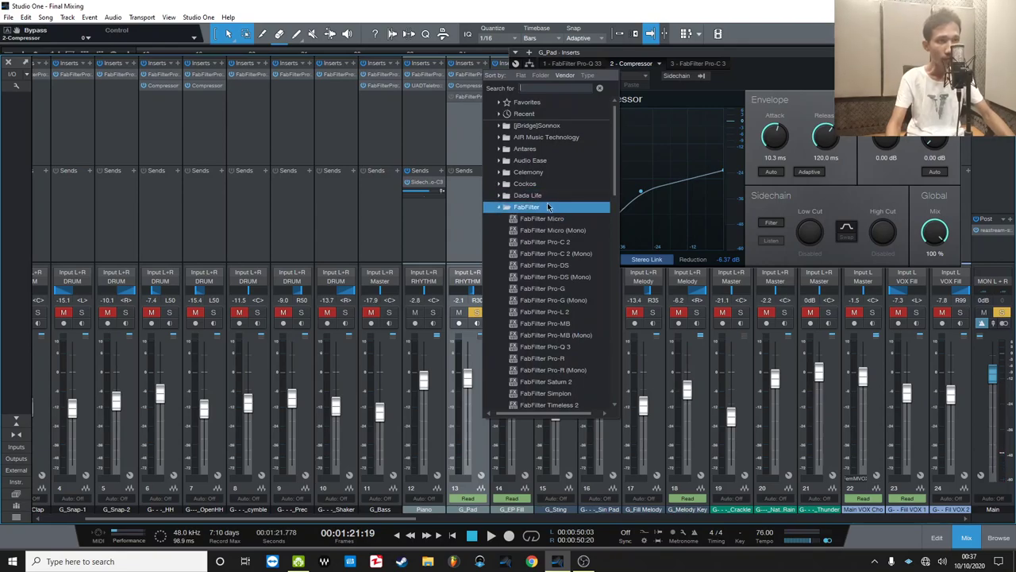
left_click(547, 206)
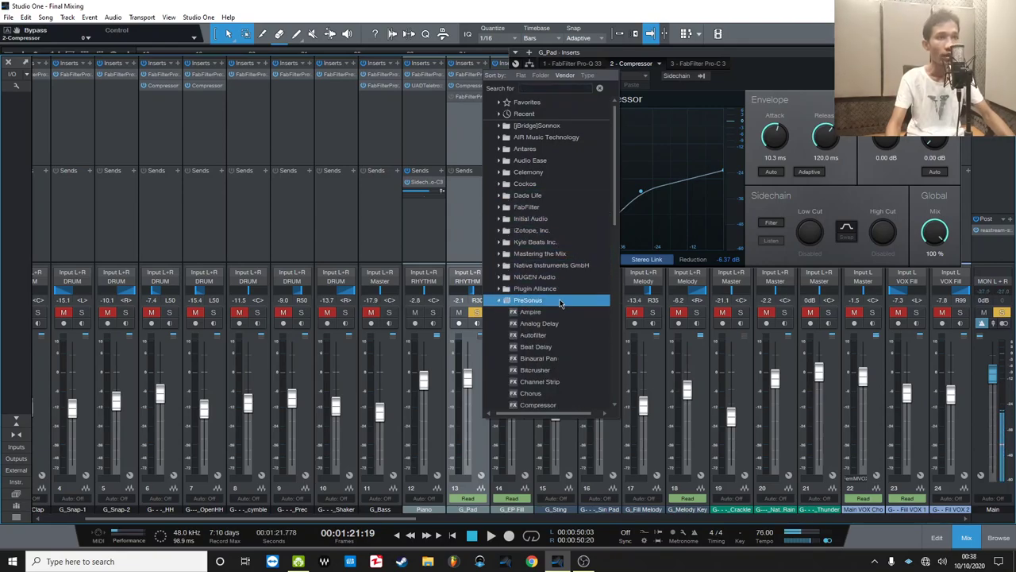
left_click(563, 405)
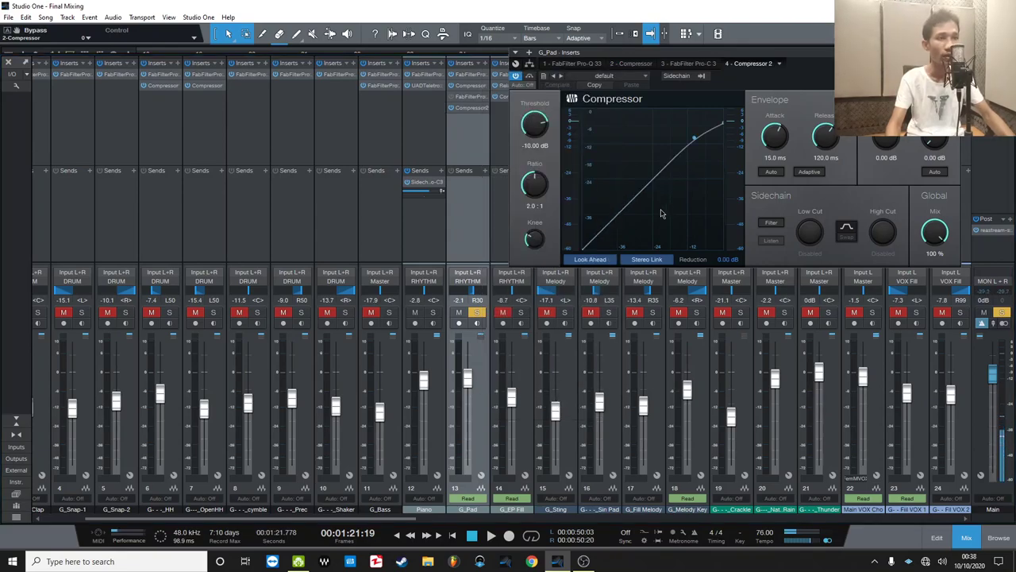
Show both G_Pad Compressor windows together and bypass the original Compressor.
left_click_drag(923, 58, 533, 178)
left_click(466, 107)
left_click(466, 107)
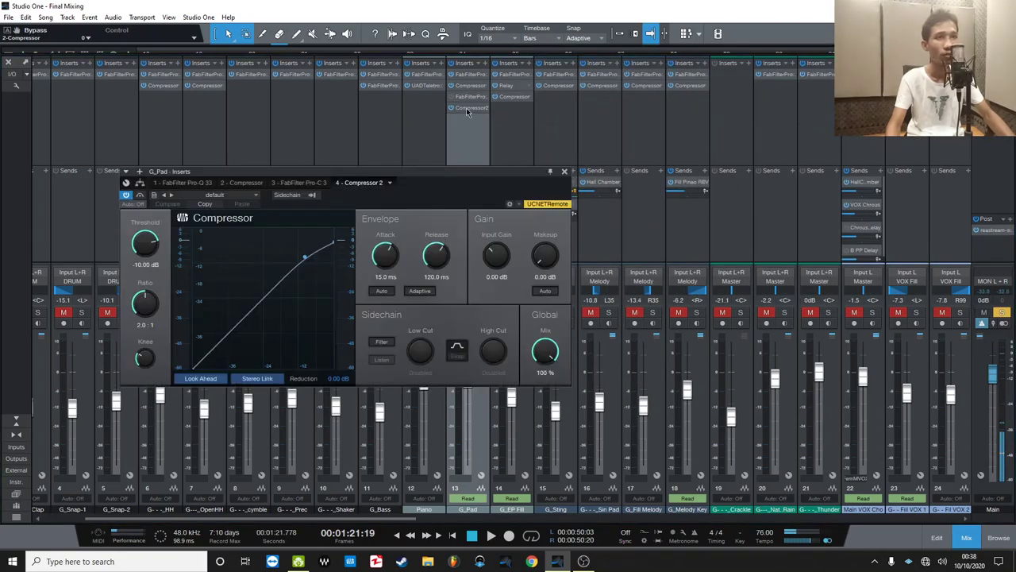
left_click_drag(512, 182, 952, 136)
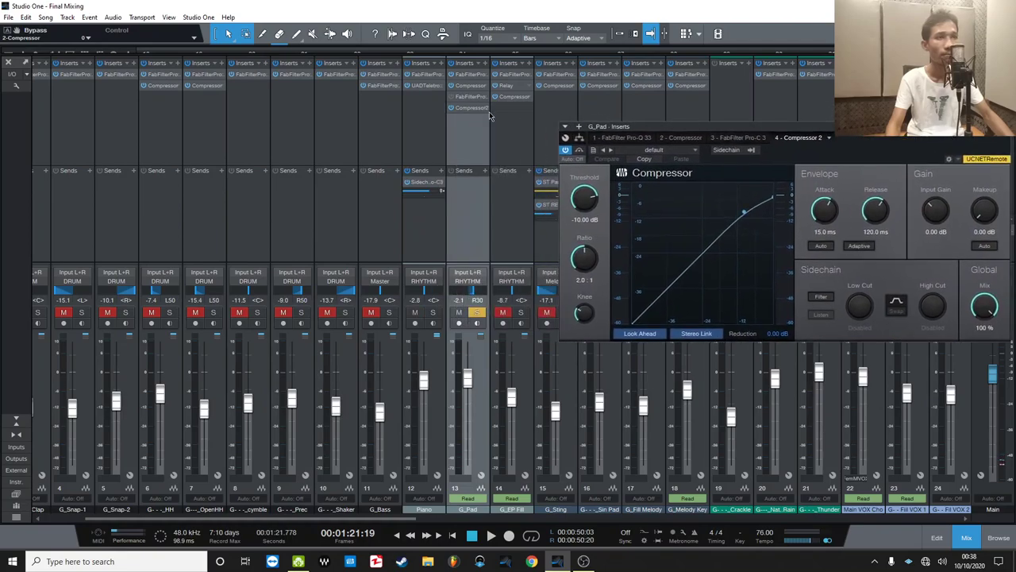
left_click(477, 88)
left_click_drag(603, 52, 165, 132)
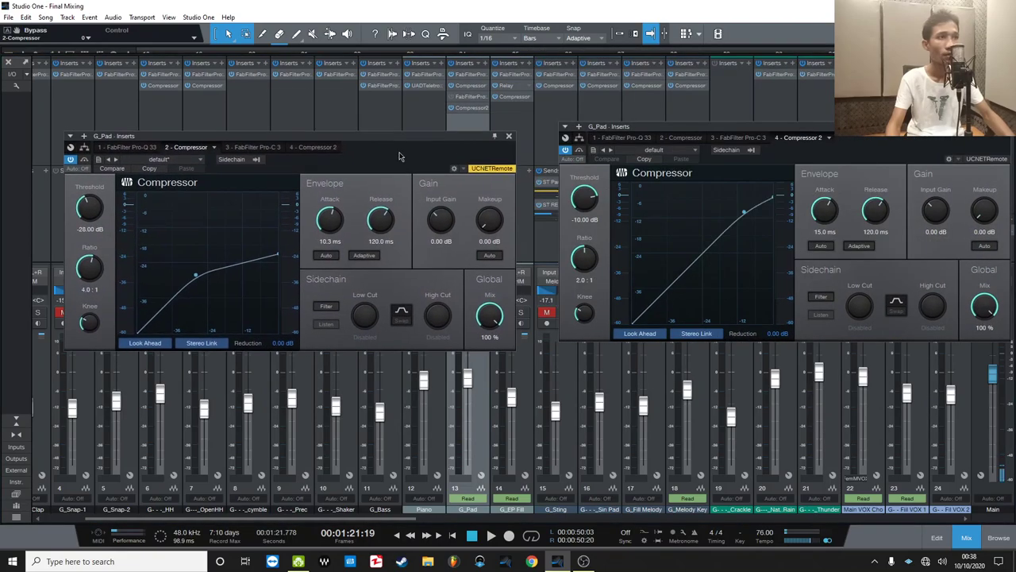
left_click(79, 158)
left_click_drag(741, 130, 476, 127)
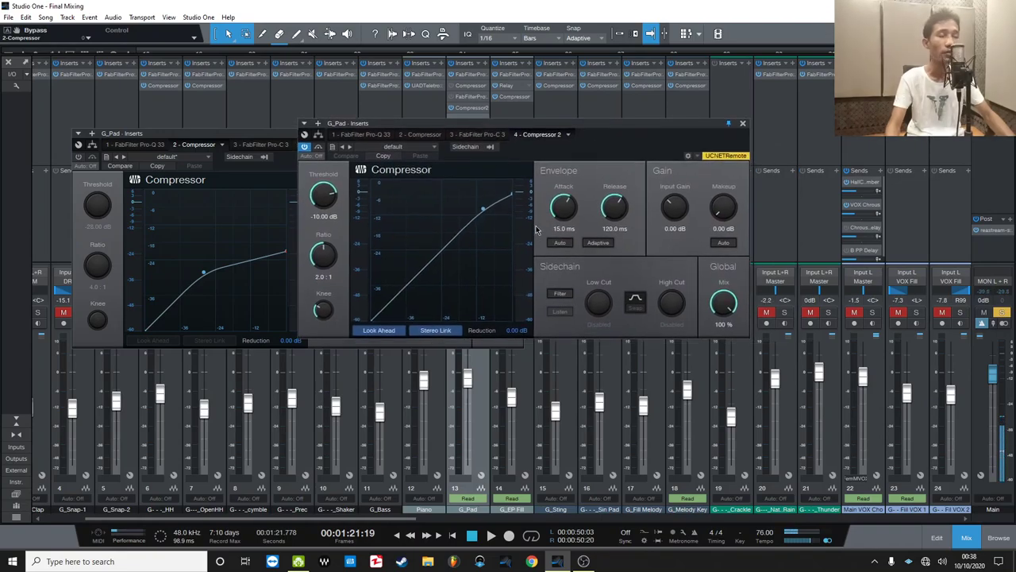
Set Compressor 2 to a 4.0:1 ratio and a threshold of about -23.44 dB while auditioning the G_Pad notes.
key("space")
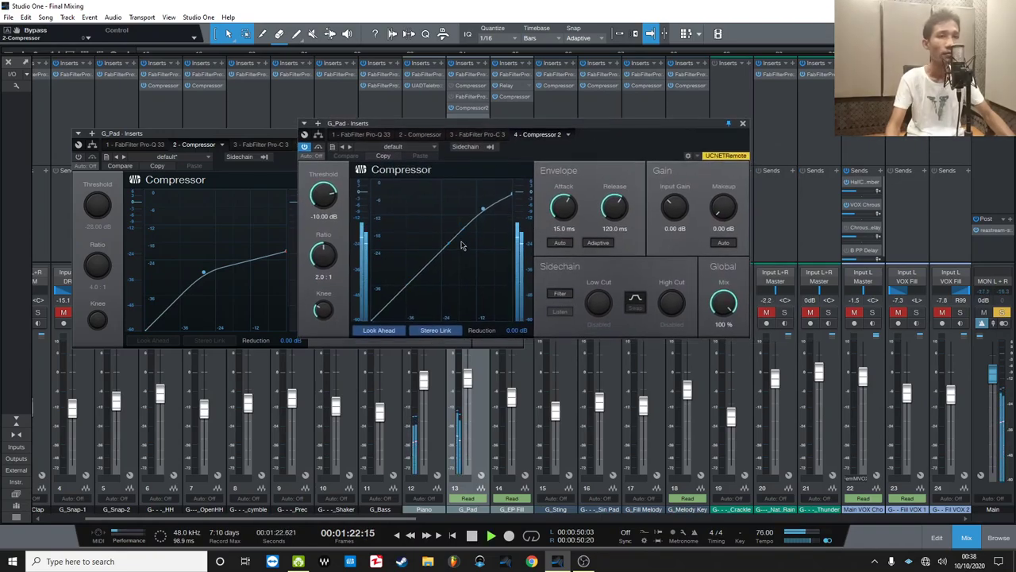
key("space")
left_click_drag(322, 263, 319, 252)
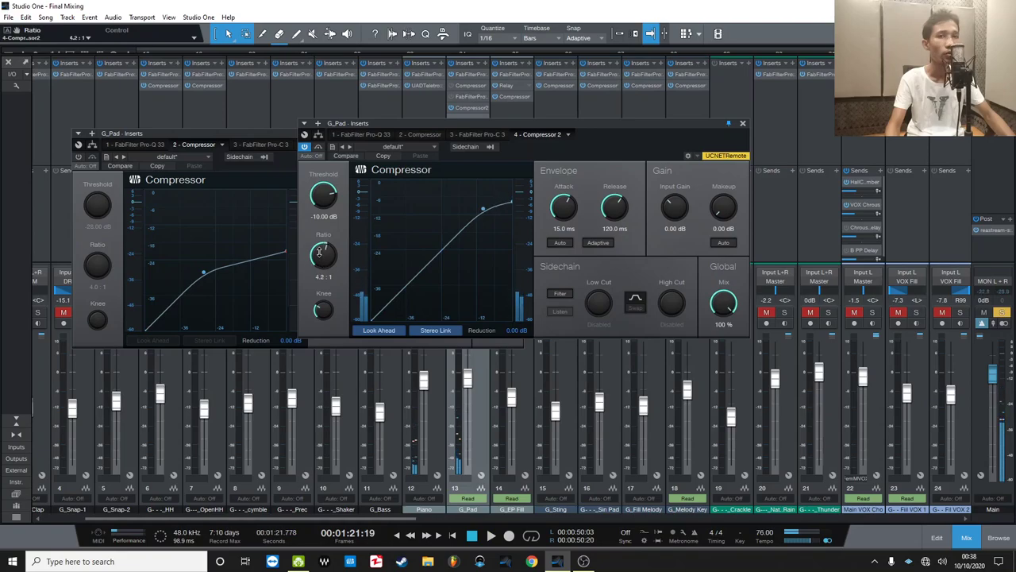
key("space")
left_click_drag(321, 197, 321, 226)
key("space")
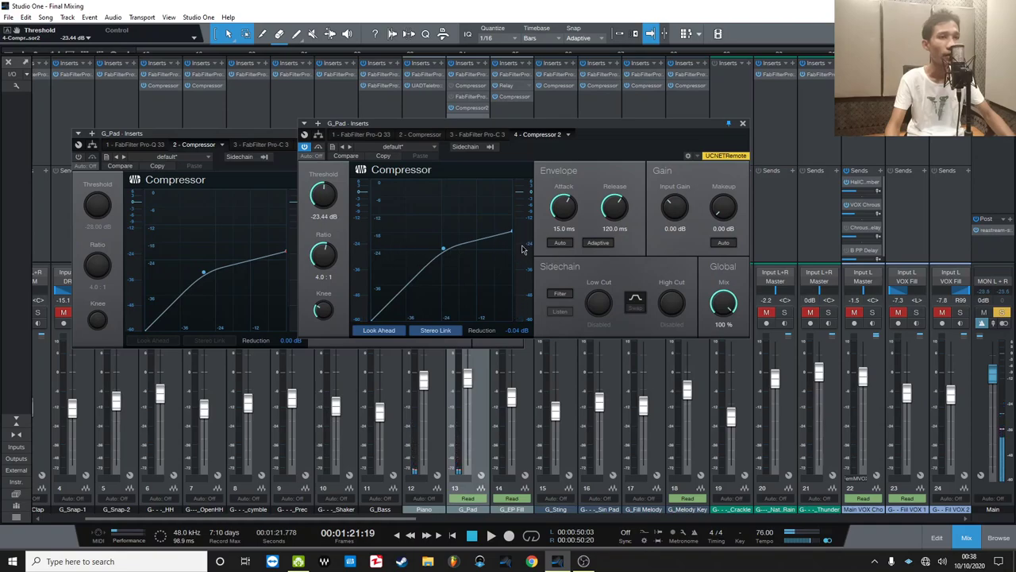
Fine-tune the threshold of Compressor 2 to -27.52 dB by ear, playing the G_Pad notes between adjustments.
left_click_drag(326, 201, 326, 198)
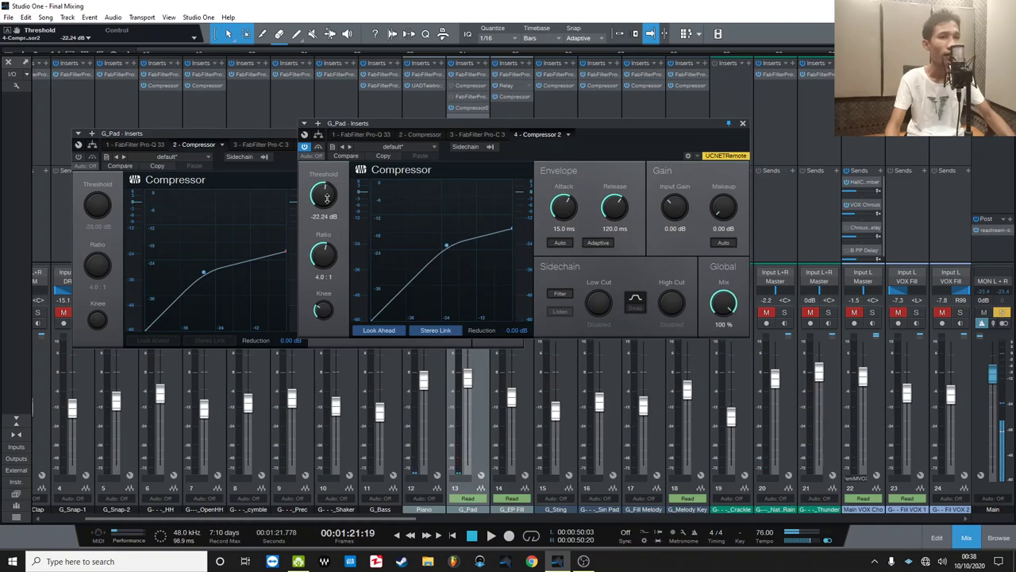
key("space")
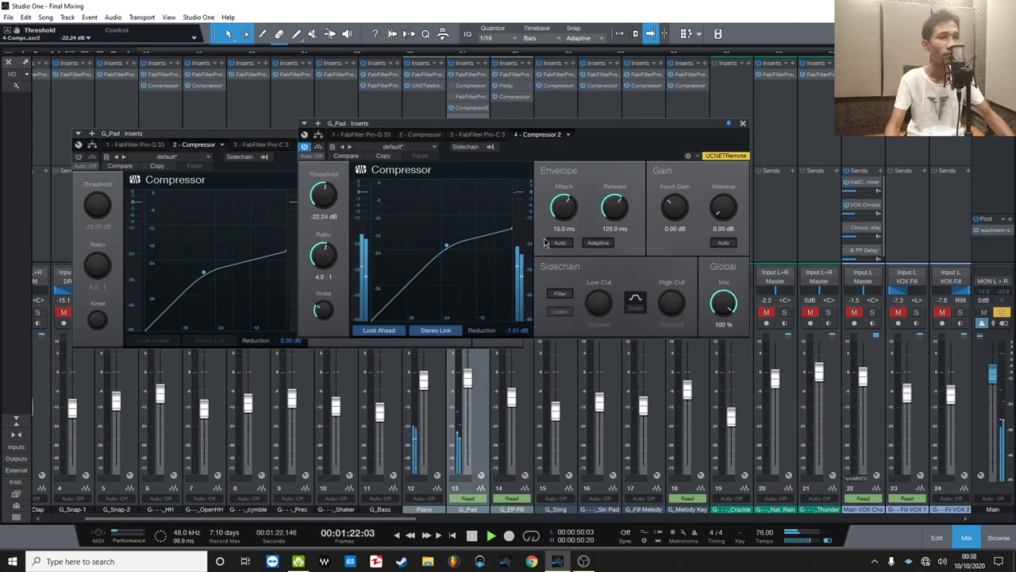
key("space")
key("space")
left_click_drag(325, 194, 324, 203)
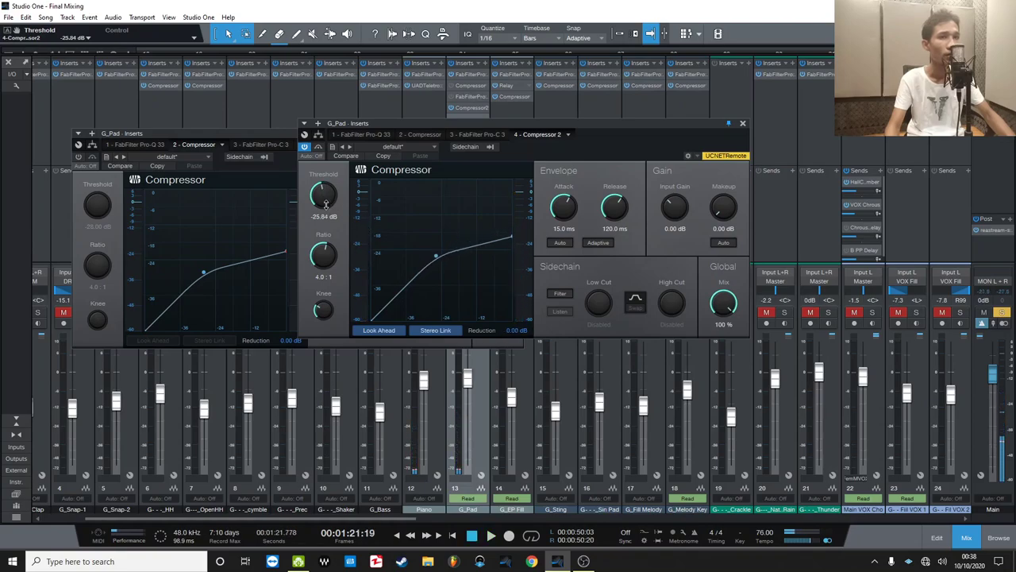
left_click_drag(325, 207, 326, 207)
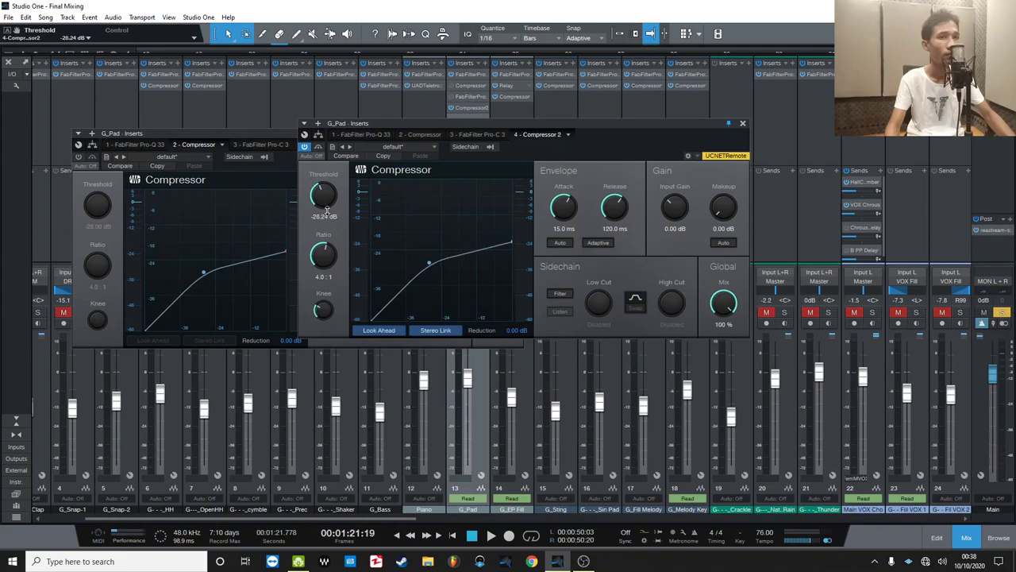
key("space")
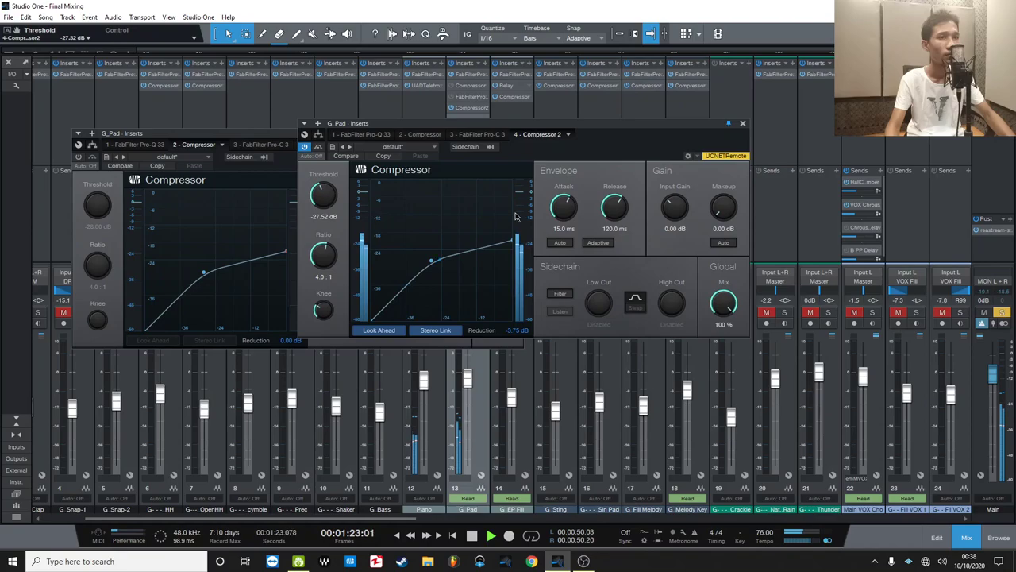
Set the attack of Compressor 2 to 10.3 ms and play G_Pad in the arrangement with its waveform uncovered.
left_click_drag(593, 150, 769, 150)
left_click_drag(740, 204, 741, 213)
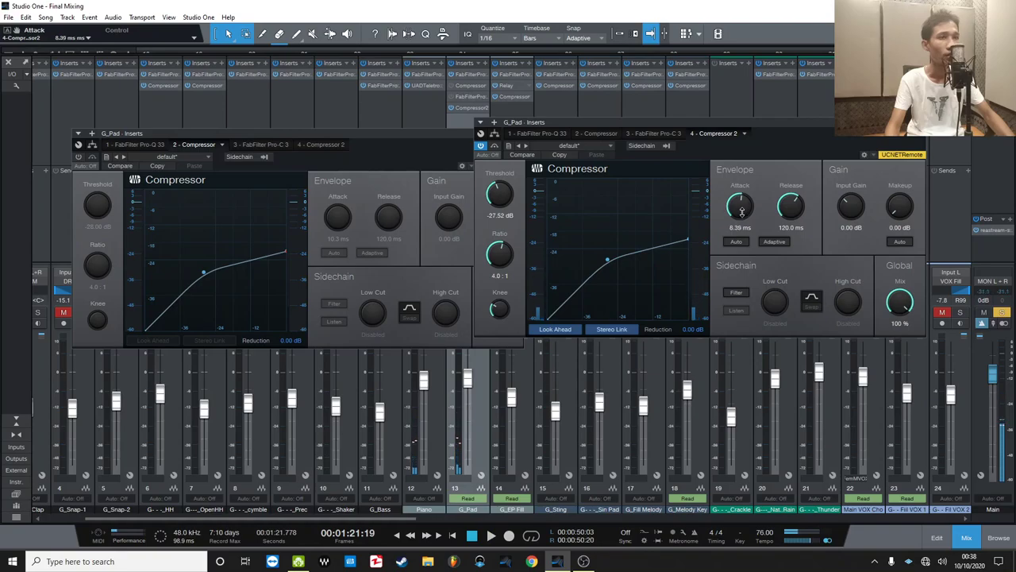
left_click(966, 538)
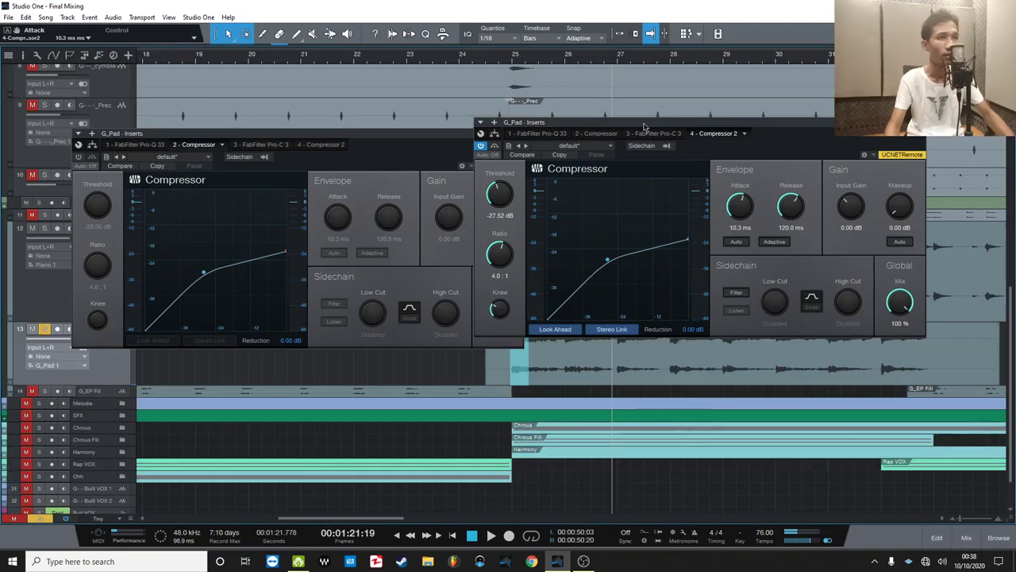
left_click_drag(644, 127, 790, 123)
left_click_drag(470, 144, 395, 145)
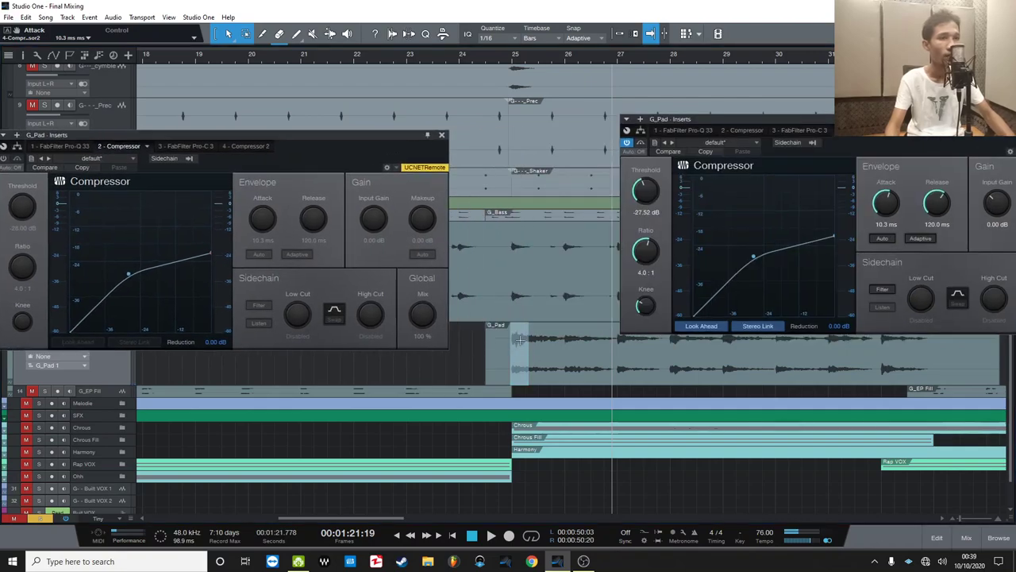
left_click_drag(923, 129, 730, 77)
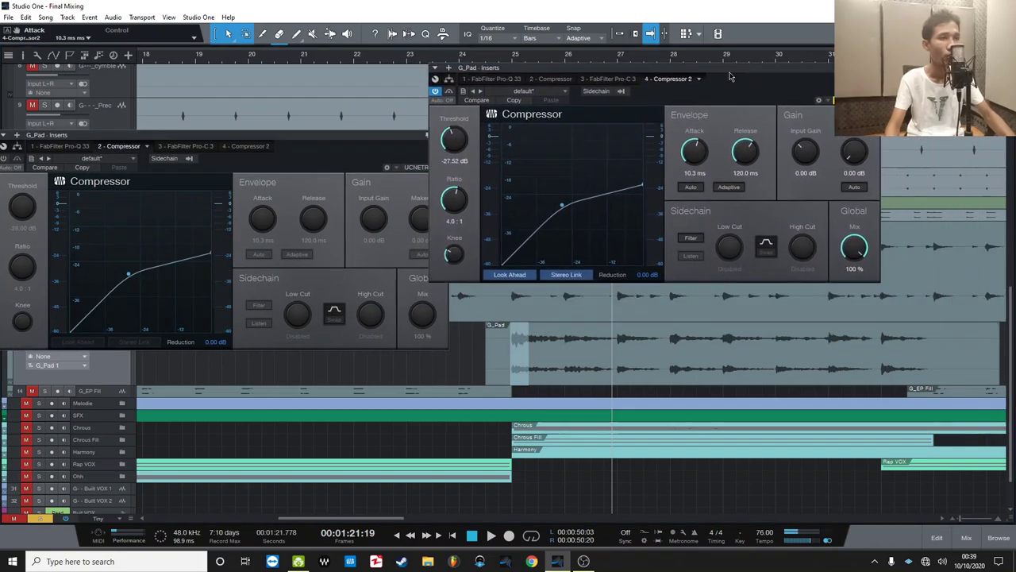
left_click_drag(694, 157, 694, 155)
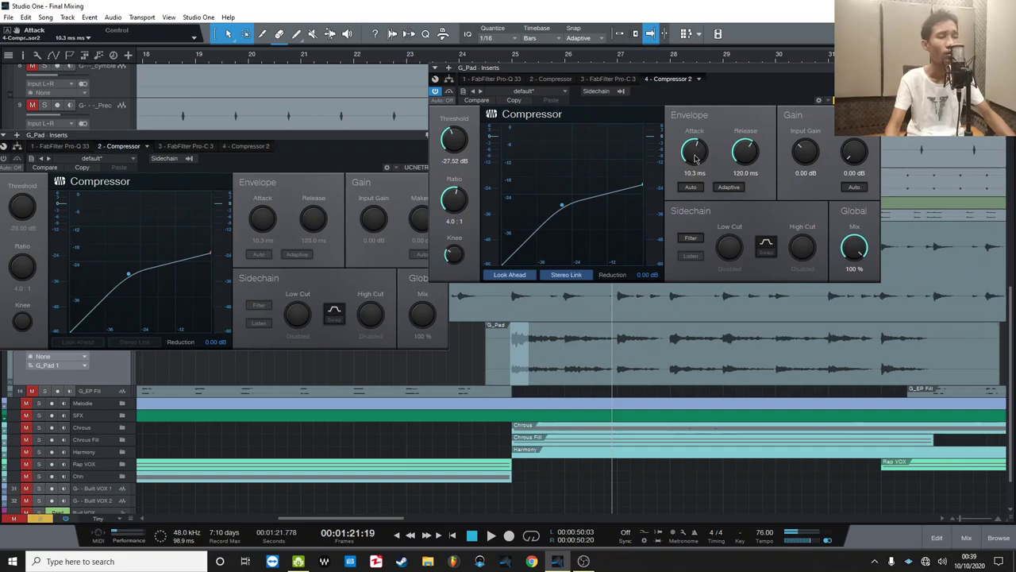
key("space")
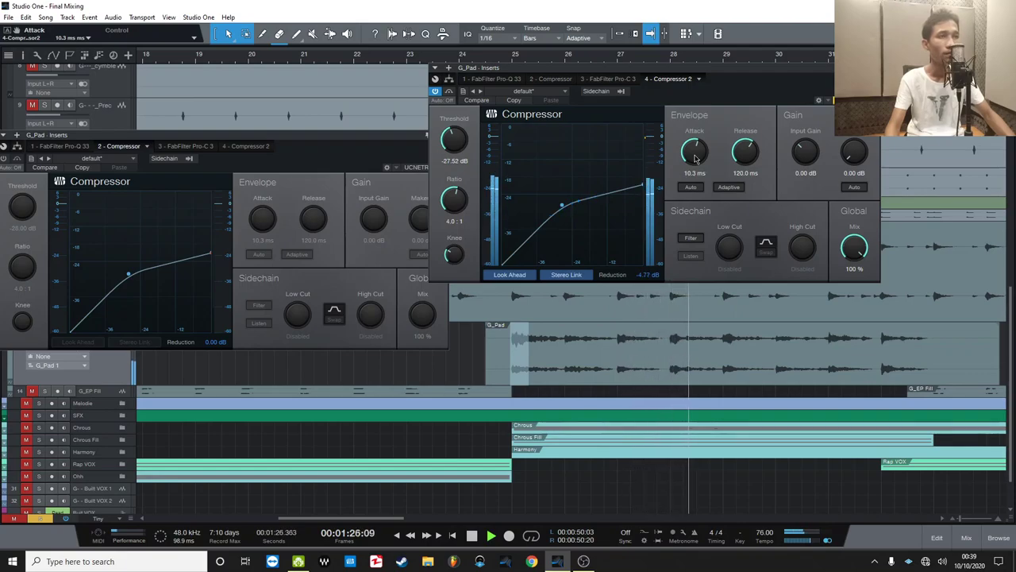
Mark the G_Pad note onset at bar 25, and a narrow slice just behind it in a magnified view.
left_click_drag(757, 68, 832, 4)
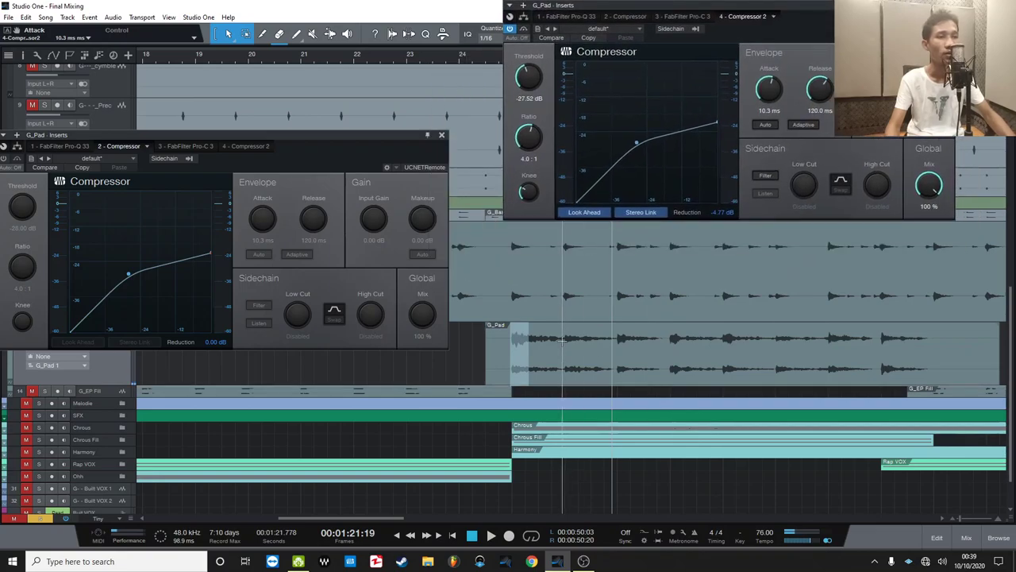
left_click(528, 345)
mouse_move(526, 343)
left_mouse_down()
mouse_move(536, 341)
mouse_move(511, 341)
left_mouse_up()
left_click_drag(812, 20, 947, 30)
left_click_drag(535, 54, 598, 84)
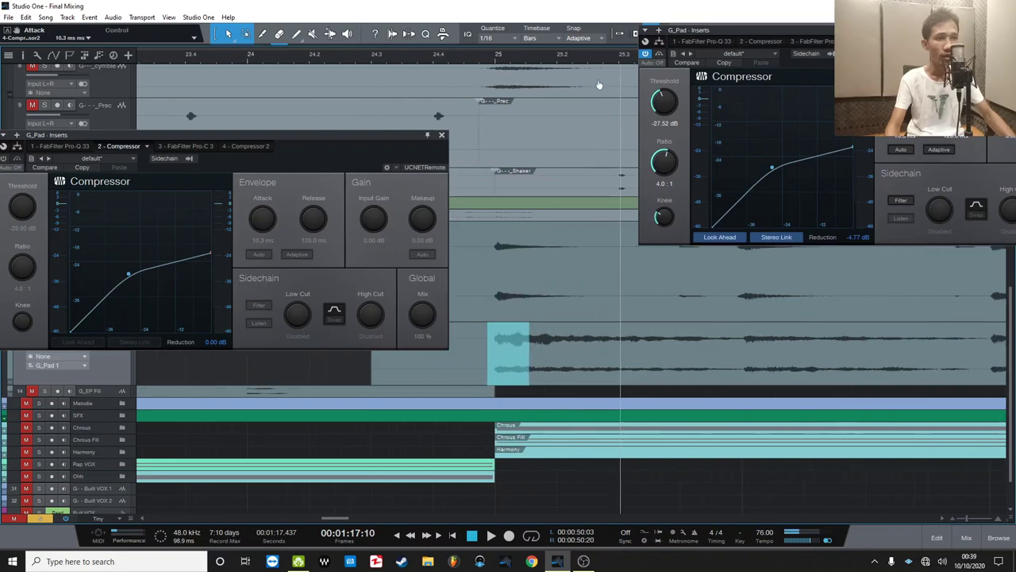
left_click(528, 341)
left_click_drag(528, 341, 536, 345)
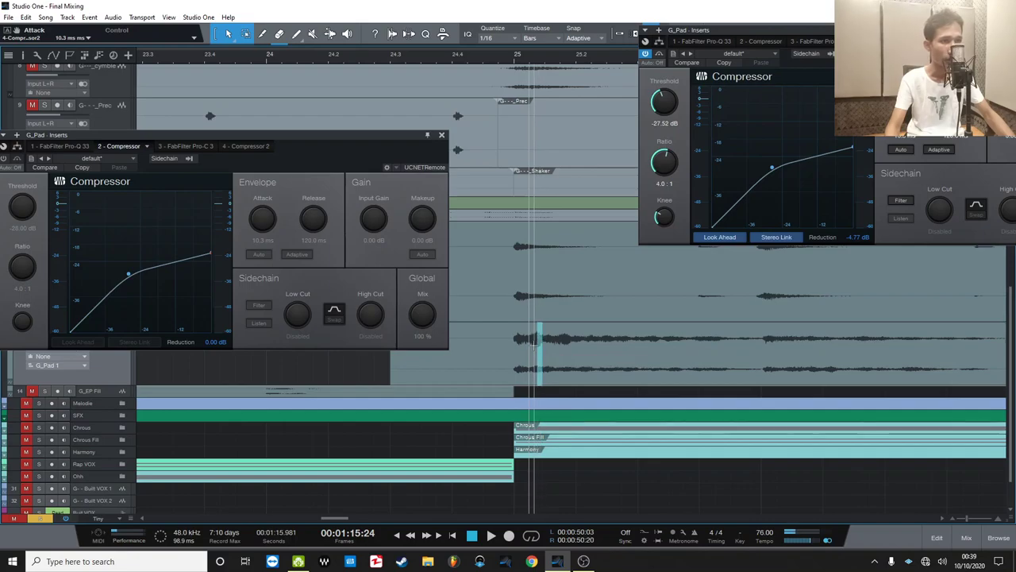
Clear the range on G_Pad and play from just before bar 25 with the Compressor 2 meters in view.
left_click(542, 340)
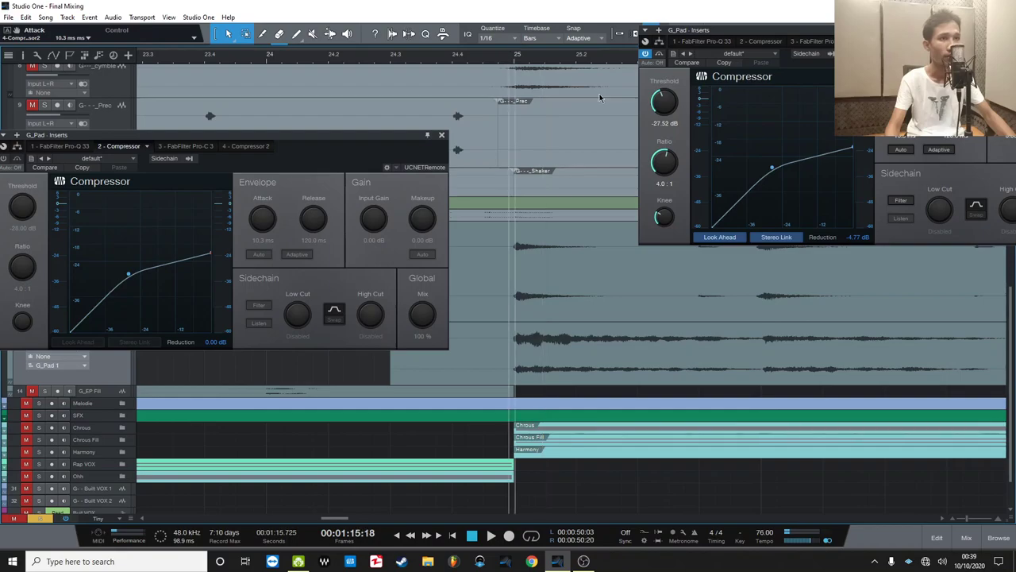
key("space")
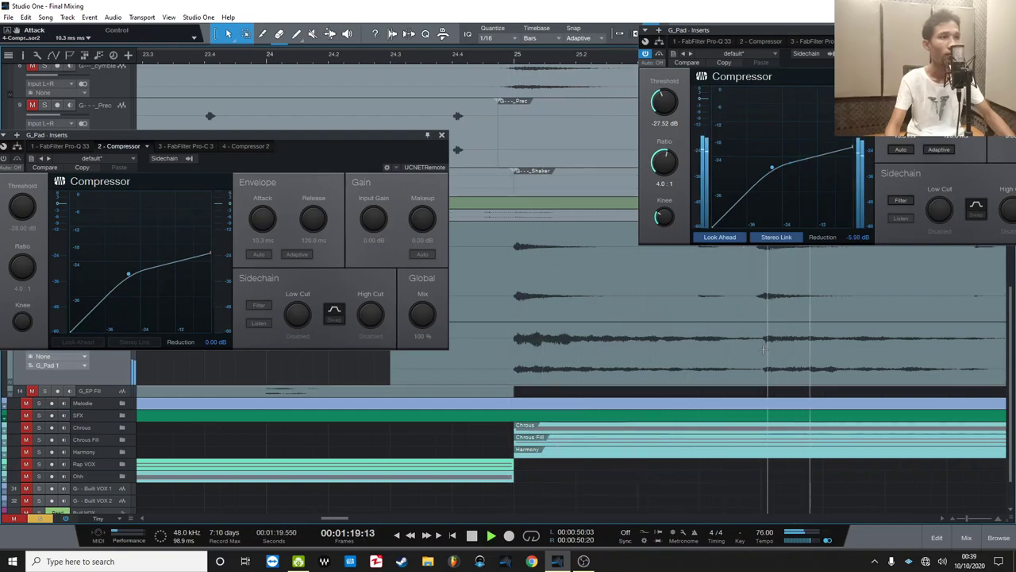
left_click_drag(948, 58, 730, 86)
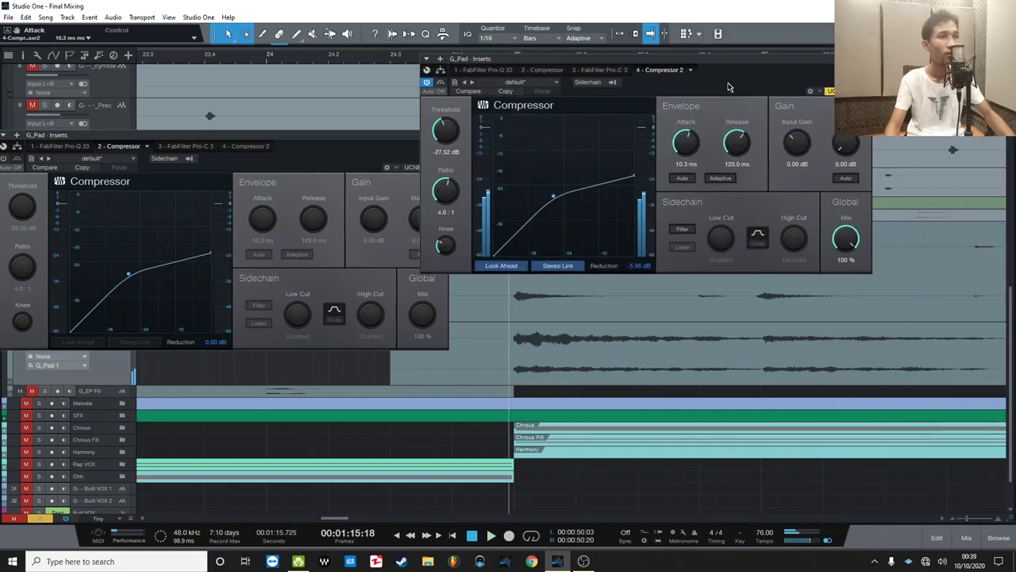
Reactivate the original Compressor on the G_Pad channel and remove Compressor 2 from its inserts.
left_click(863, 58)
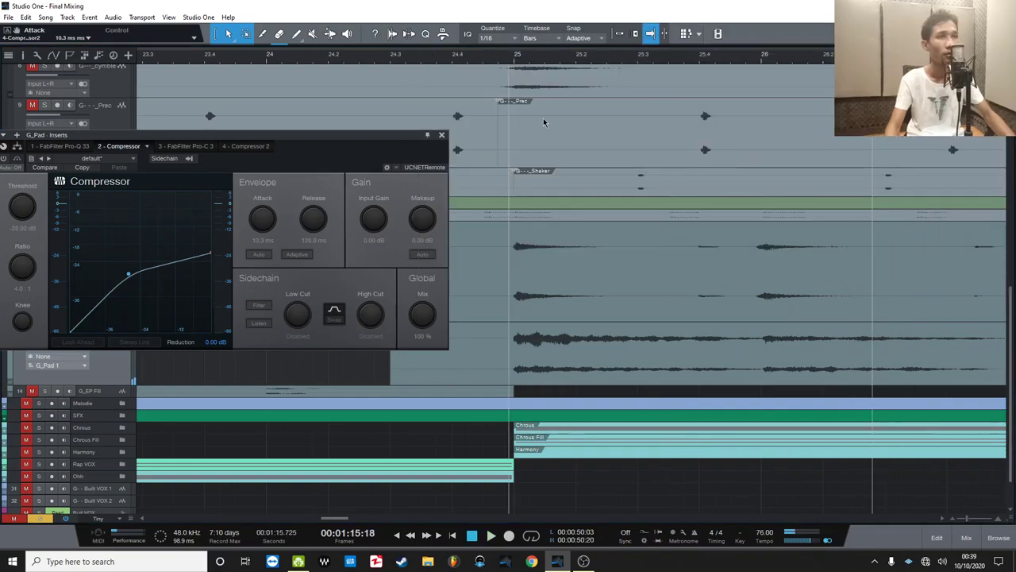
left_click(966, 537)
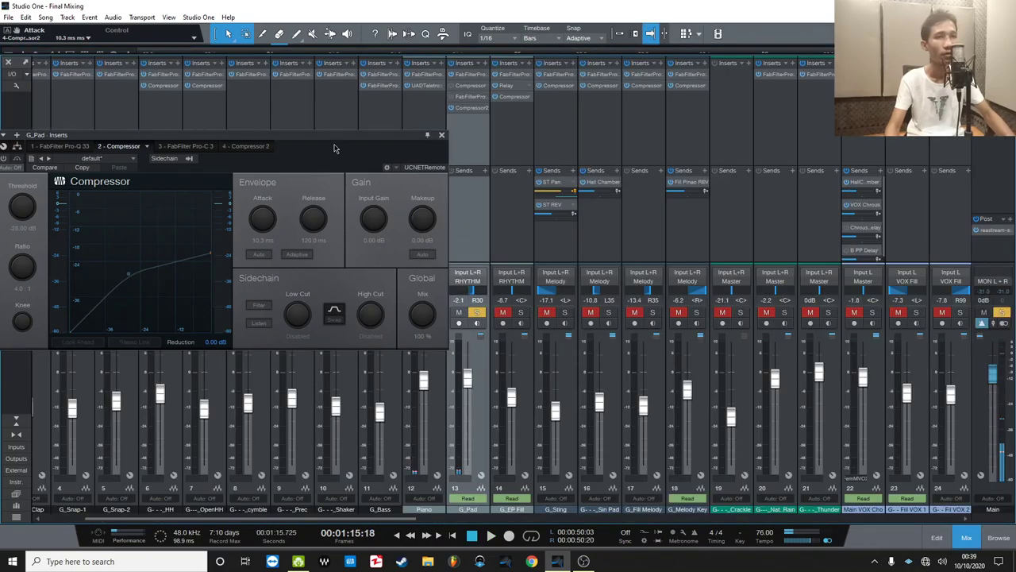
left_click_drag(217, 133, 525, 157)
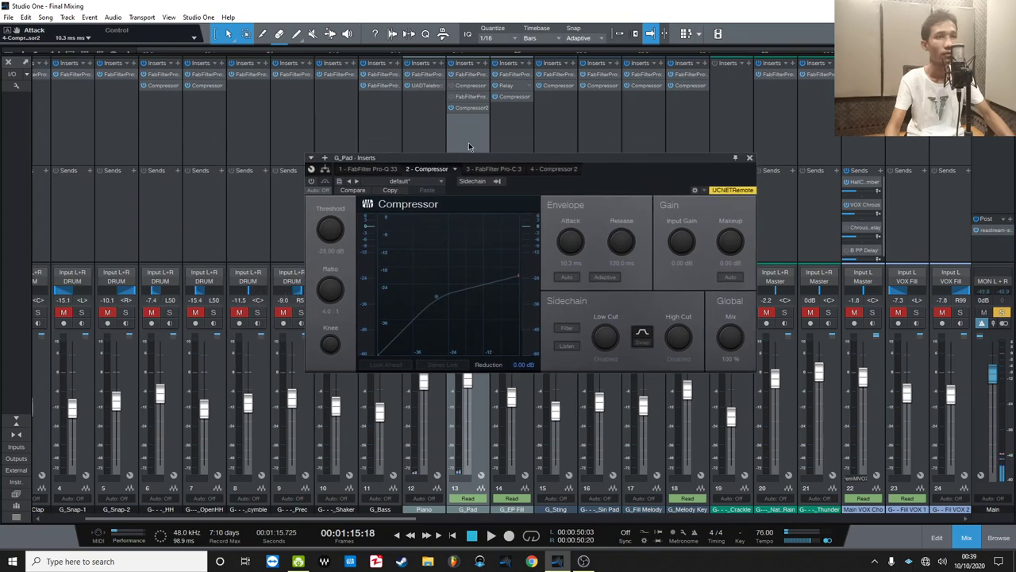
left_click(450, 86)
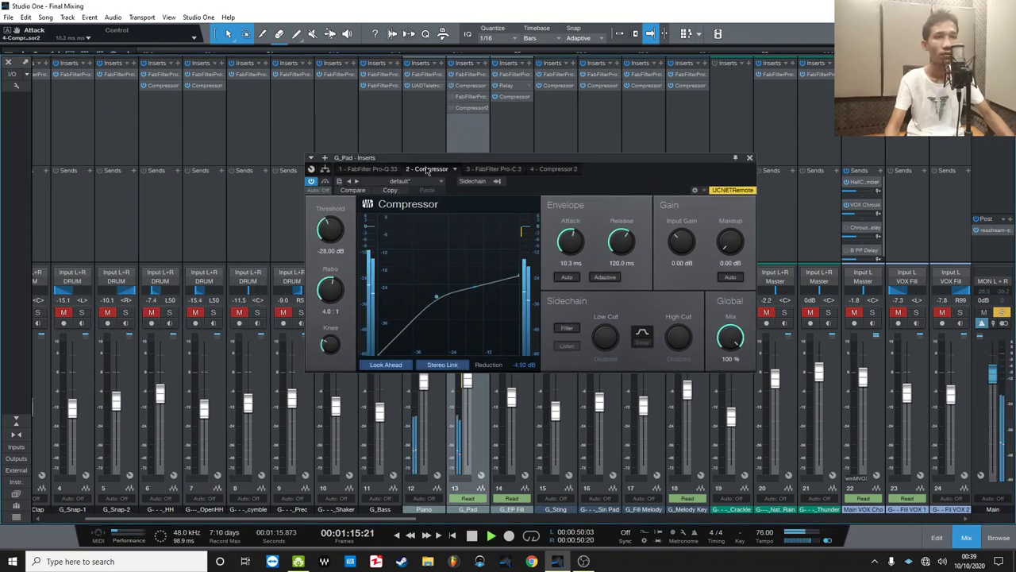
right_click(463, 112)
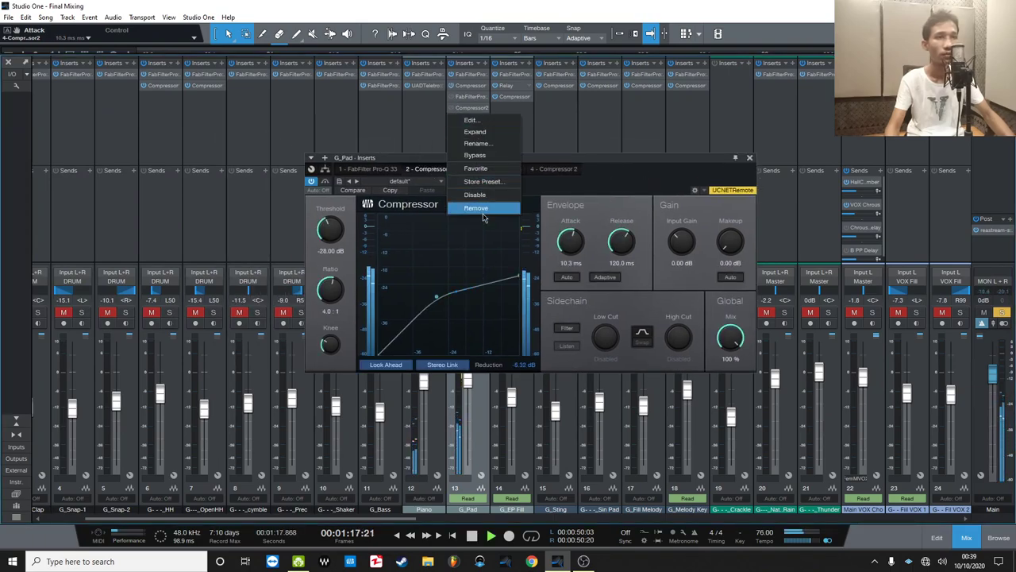
left_click(477, 209)
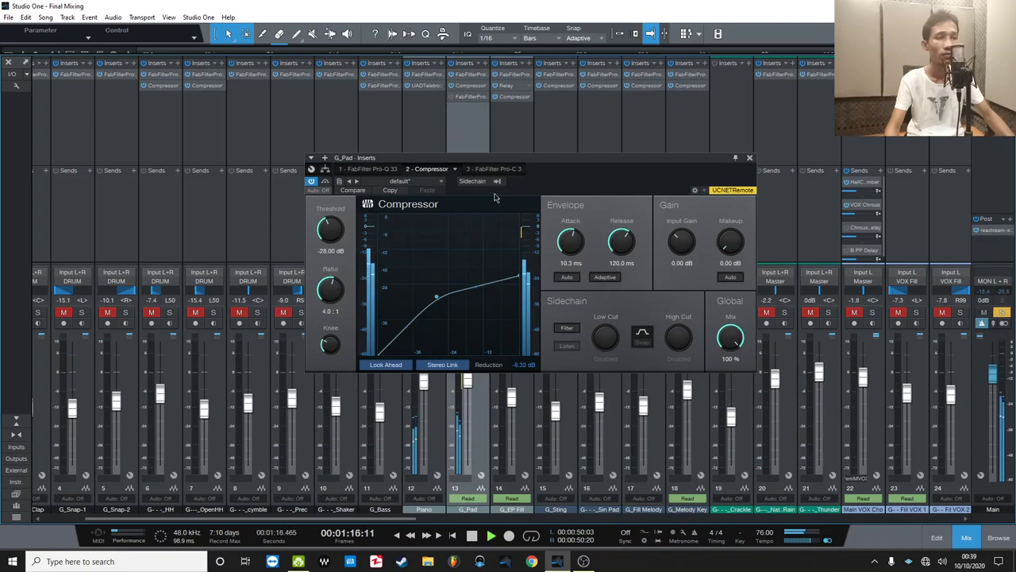
Compare G_Pad with its Compressor bypassed and active during playback, and close the plug-in window.
left_click(325, 182)
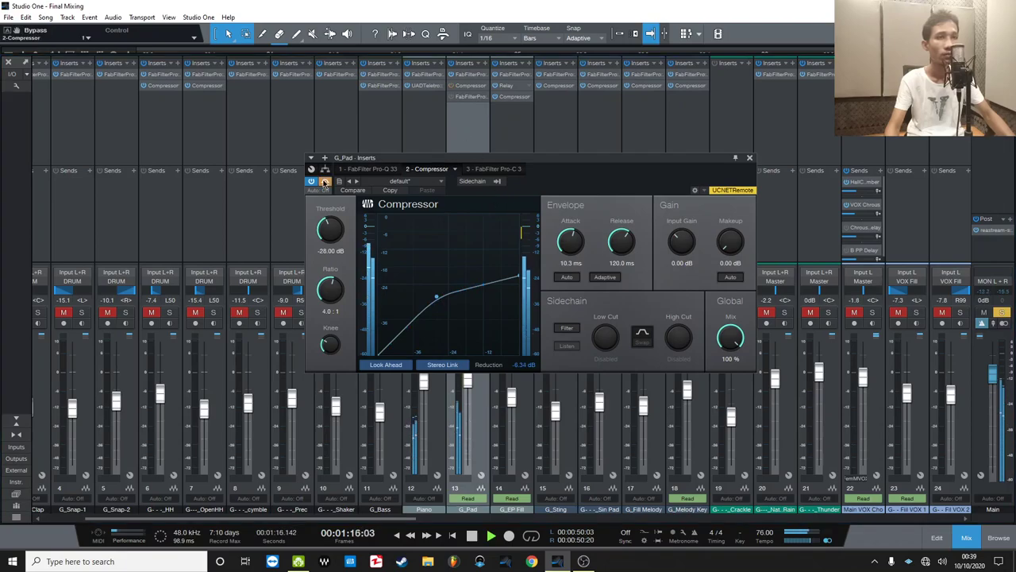
left_click(323, 182)
left_click(326, 183)
left_click(325, 185)
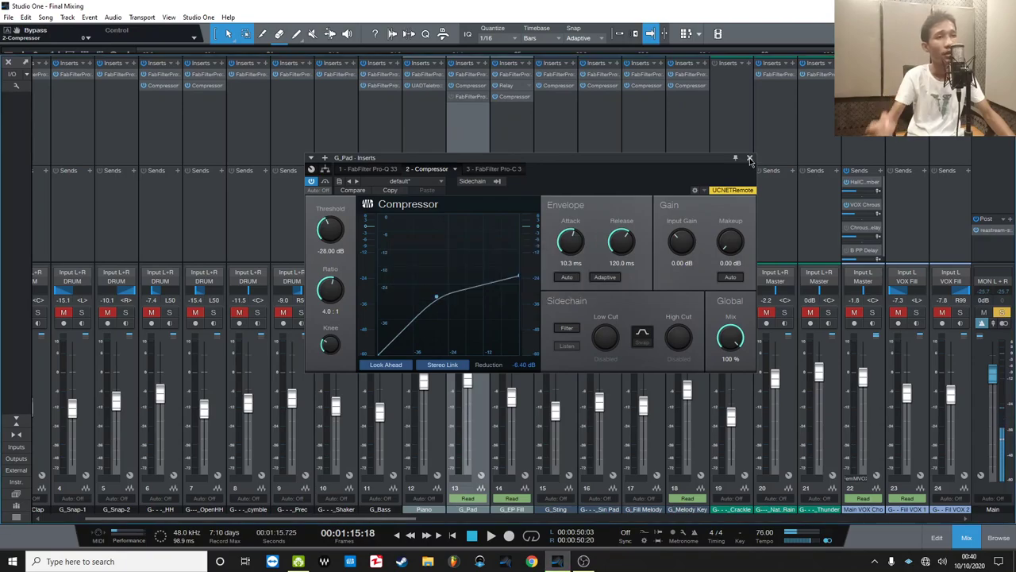
left_click(749, 159)
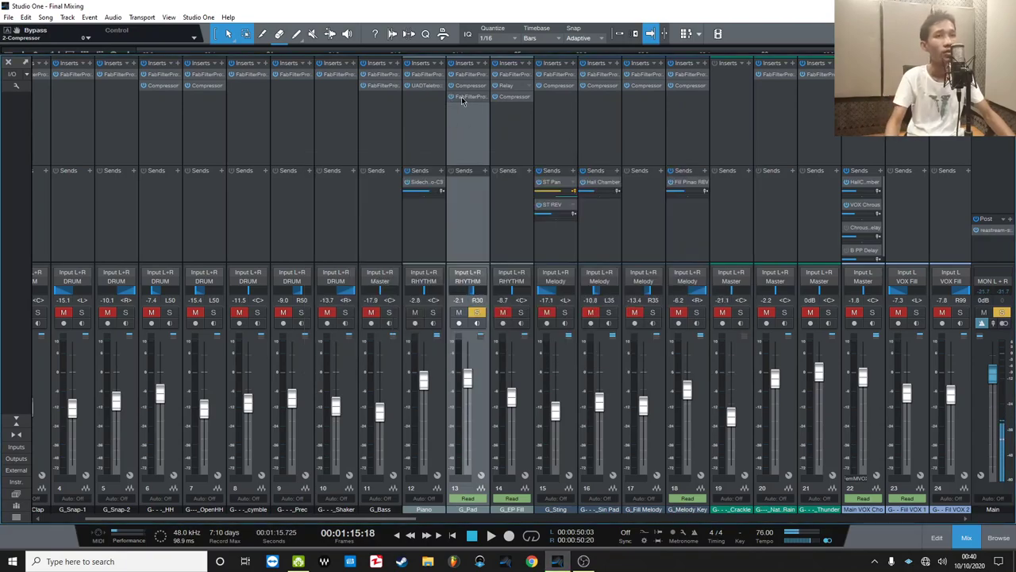
Reactivate the FabFilter Pro-C insert on G_Pad and view its side-chain settings.
left_click(466, 98)
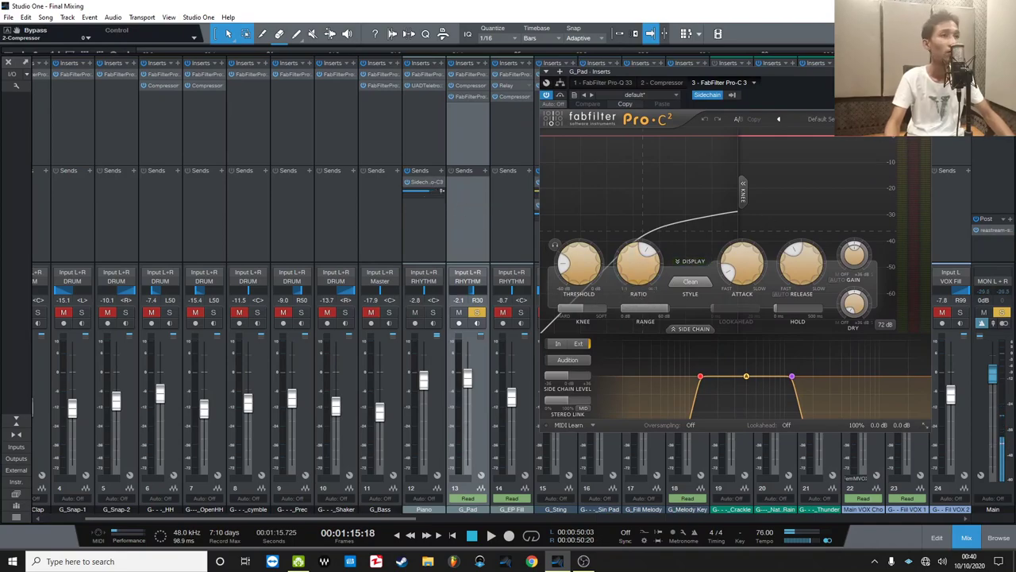
key("Escape")
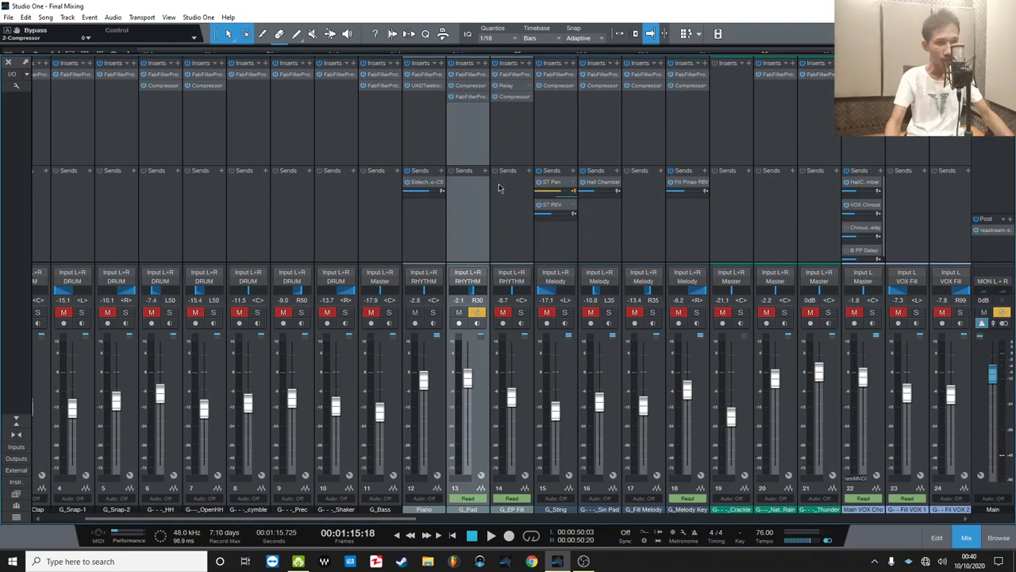
left_click(516, 143)
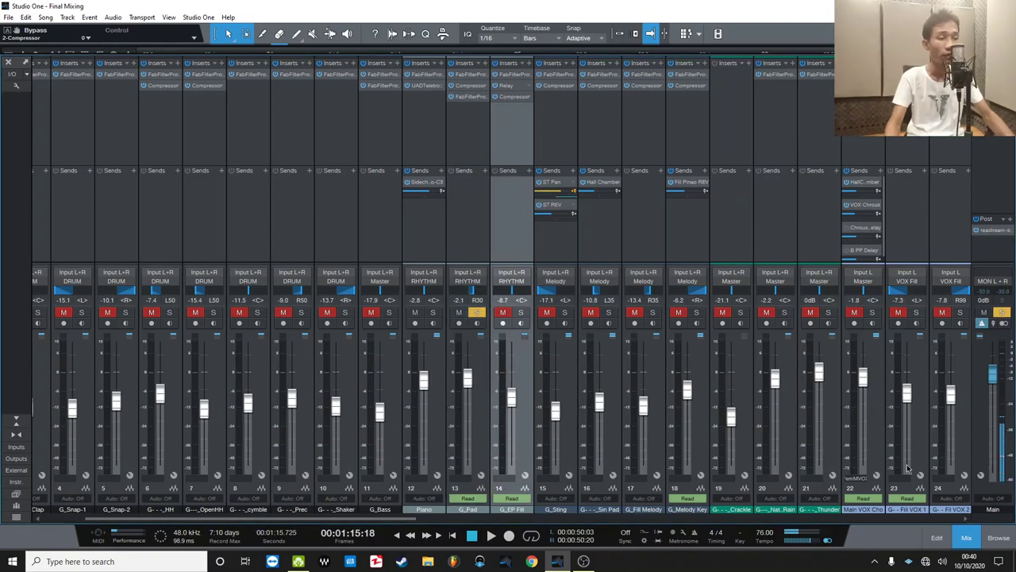
Expand the Melodie folder in the arrangement and enlarge the G_Fill Melody track to reveal its waveform.
left_click(967, 537)
scroll(290, 387, "down", 3)
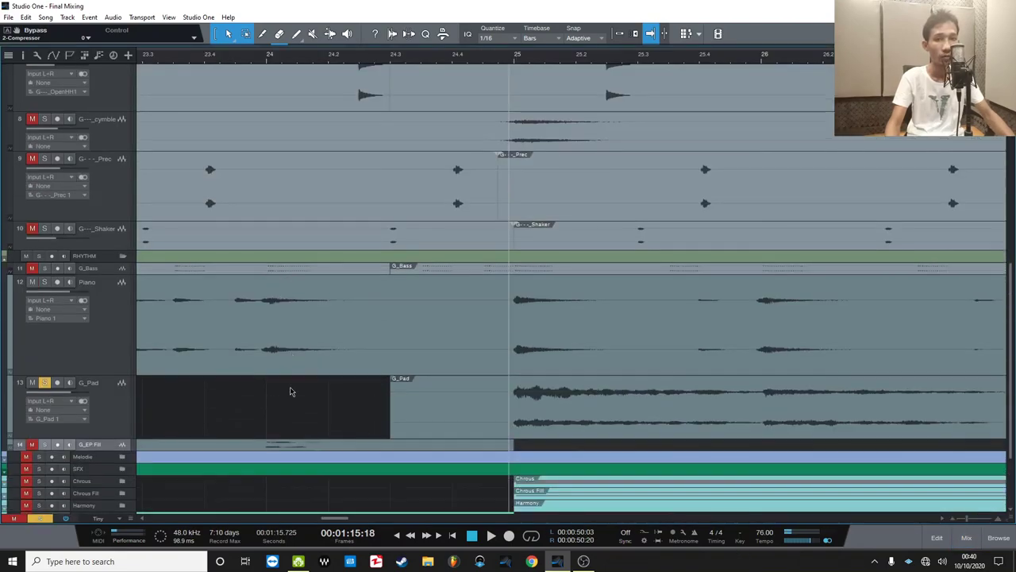
scroll(290, 386, "down", 2)
scroll(191, 410, "down", 1)
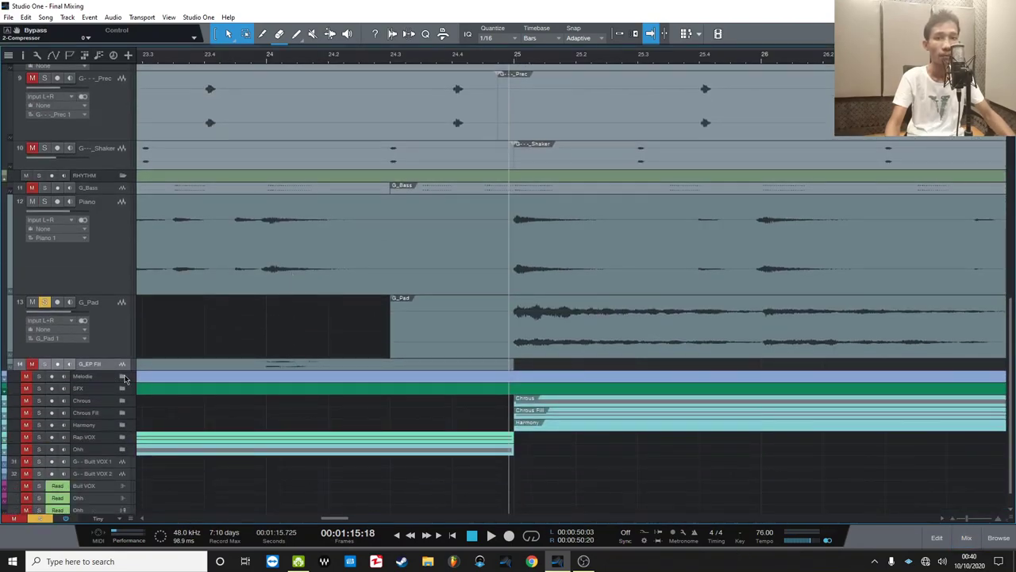
left_click(123, 377)
left_click(112, 413)
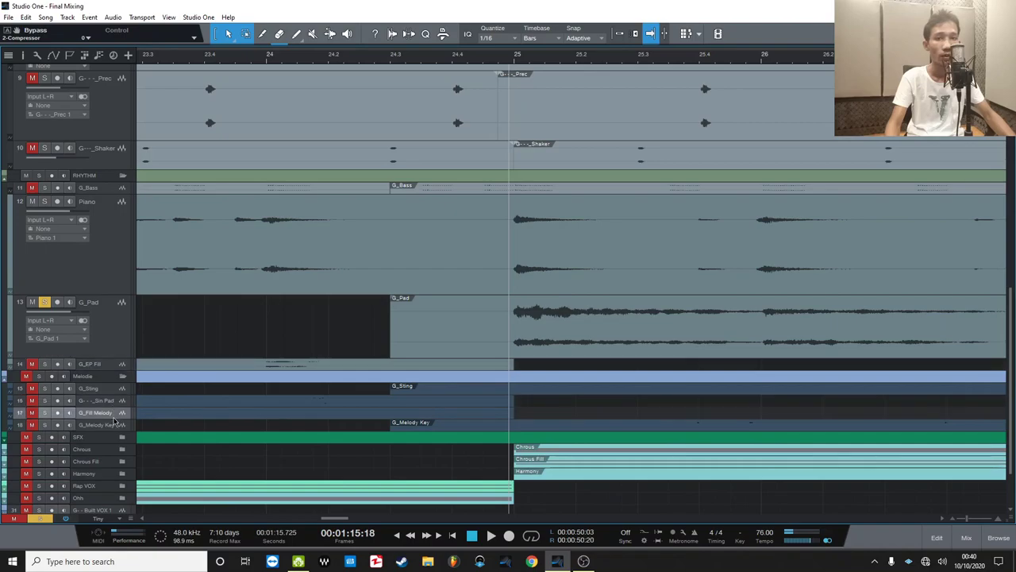
left_click(112, 424)
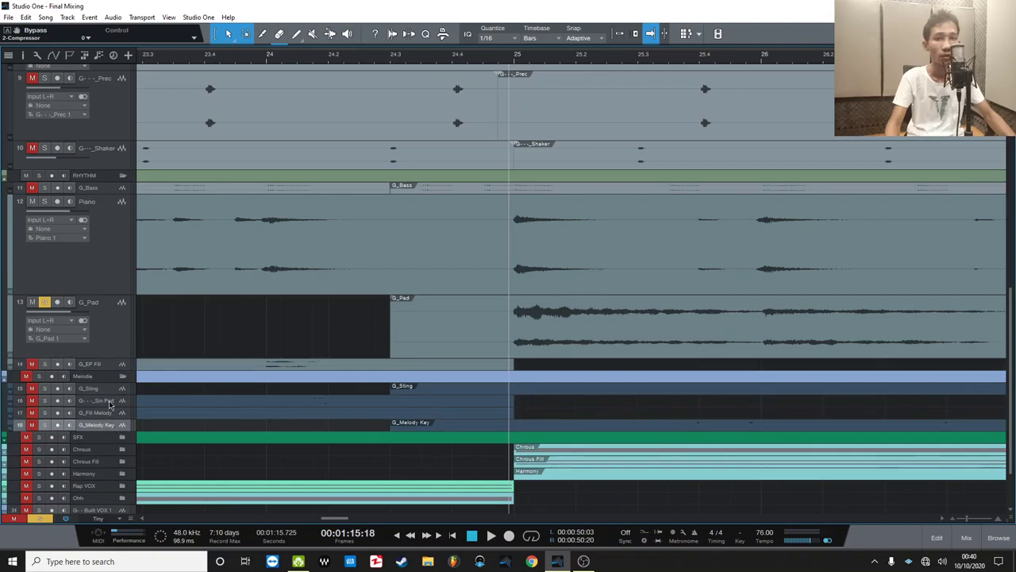
left_click(109, 401)
left_click(111, 412)
left_click_drag(114, 418, 117, 480)
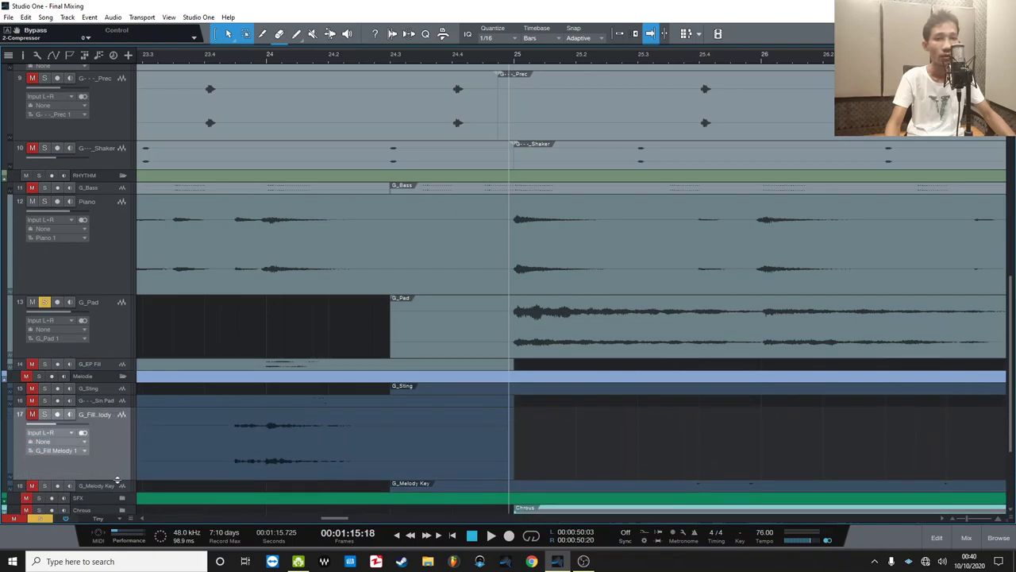
Solo G_Fill Melody and play its first notes around bars 18 and 19 in a closer view.
left_click_drag(449, 59, 594, 29)
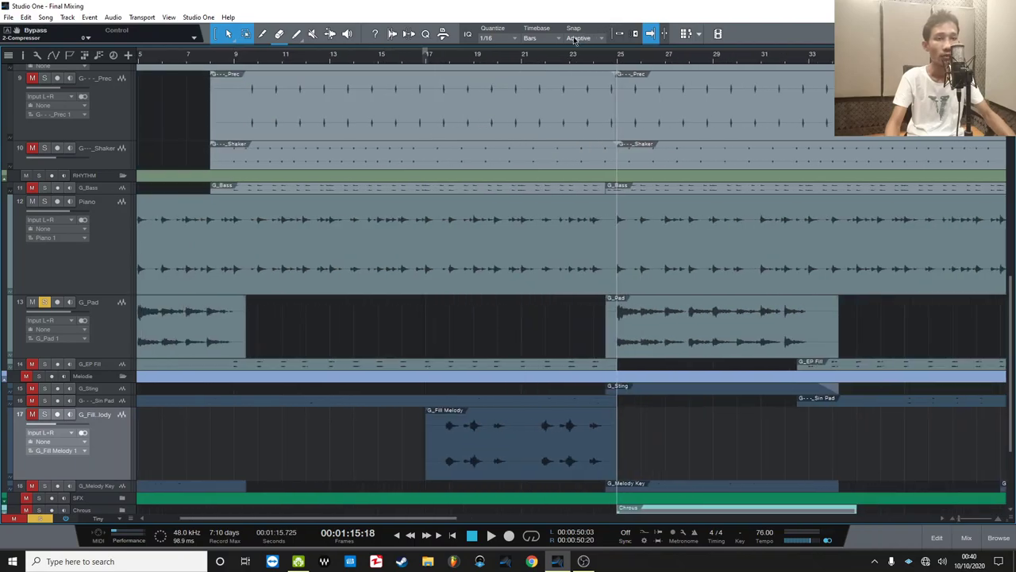
key("e")
key("e")
left_click(404, 68)
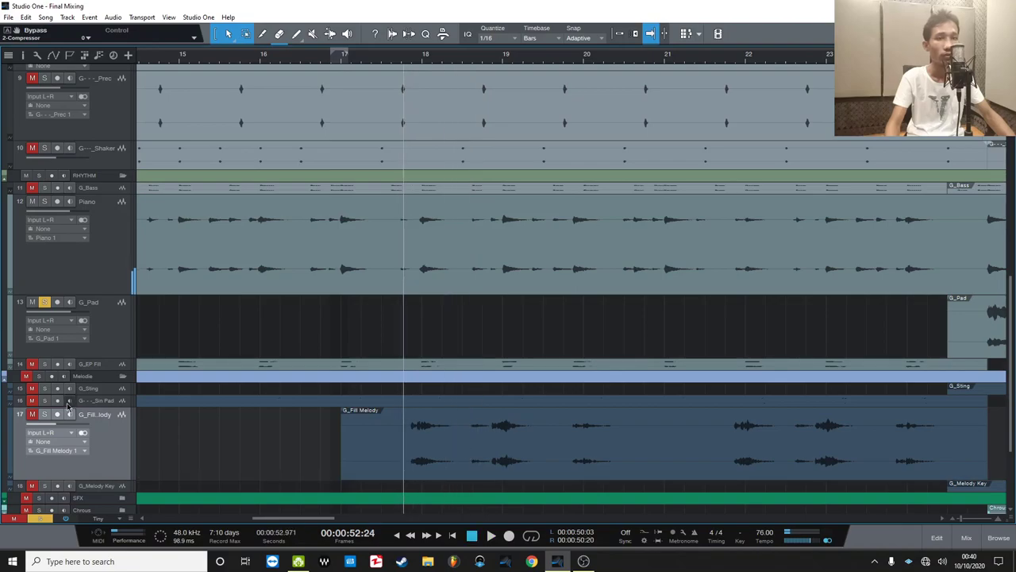
left_click(44, 415)
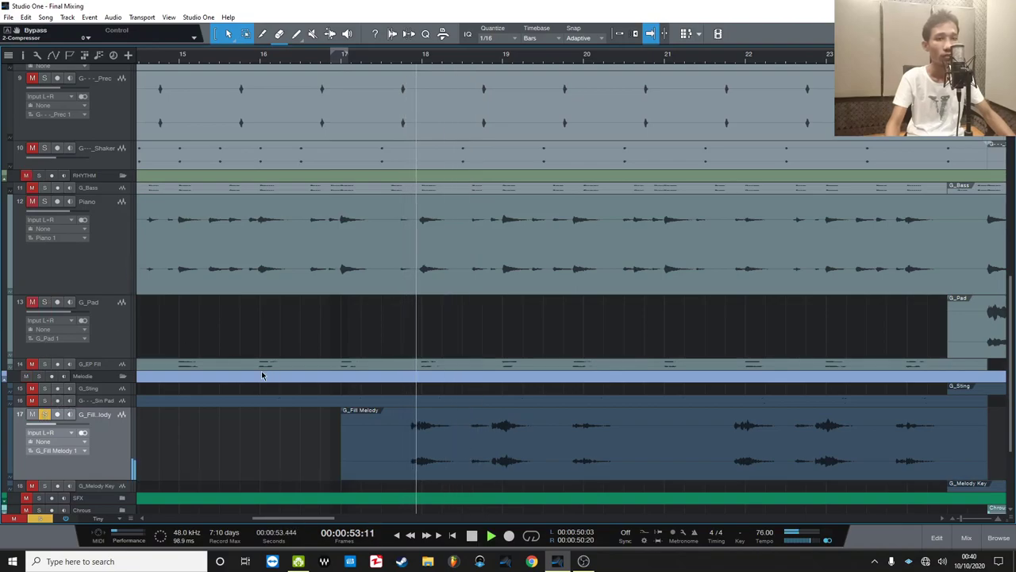
key("space")
key("space")
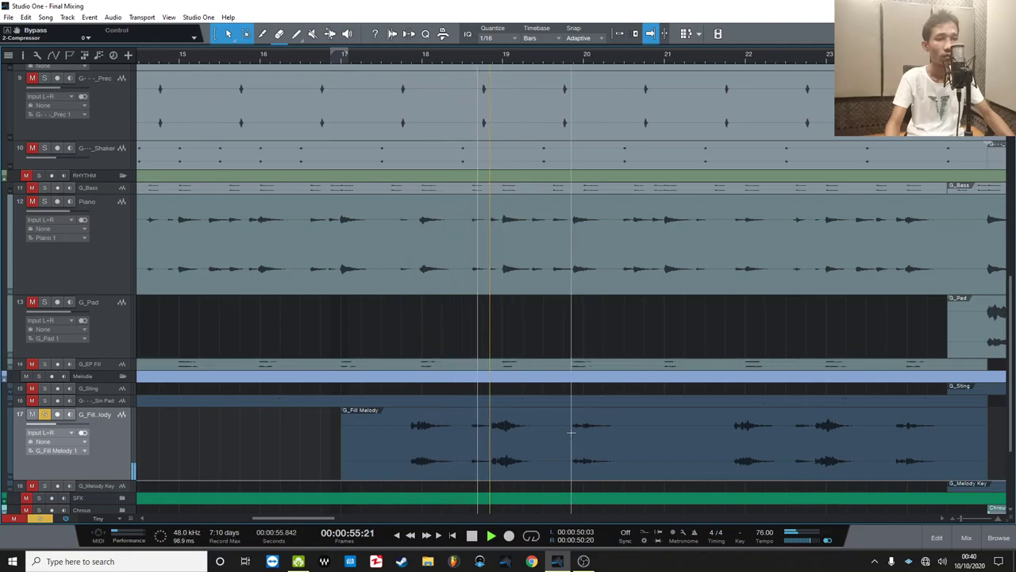
key("space")
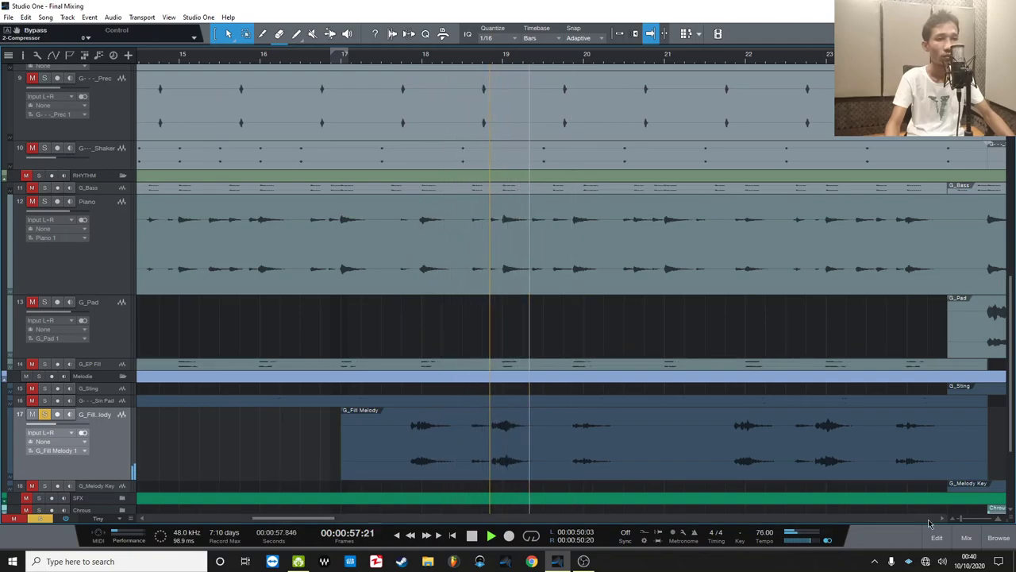
Examine the Compressor on the G_Fill Melody channel while playing the notes.
key("F3")
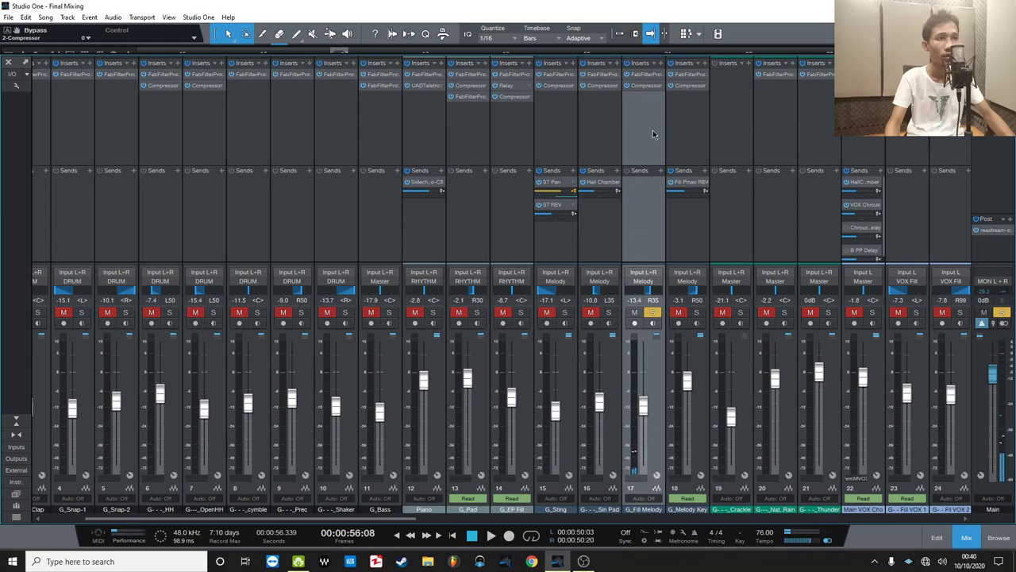
left_click(643, 87)
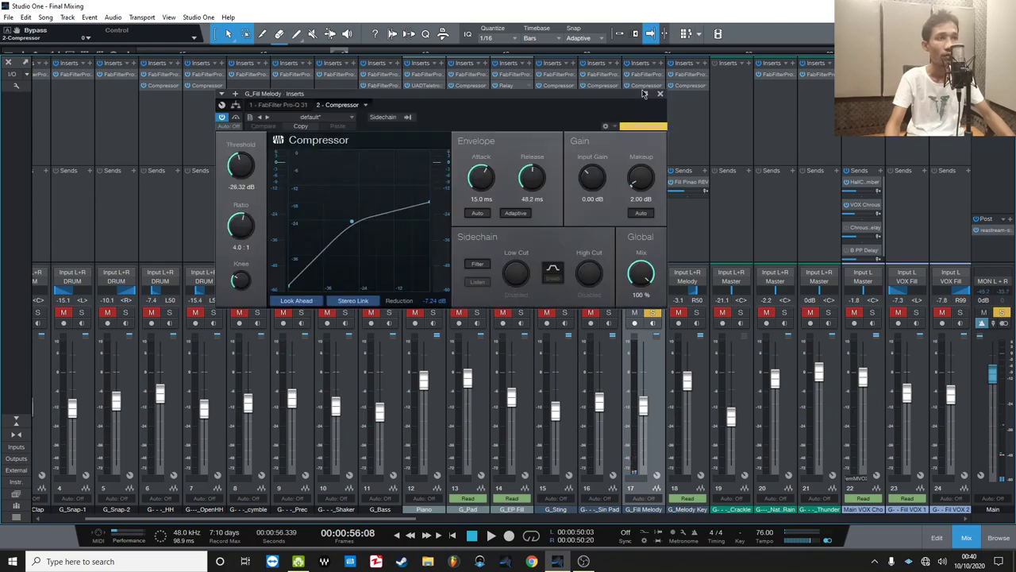
key("space")
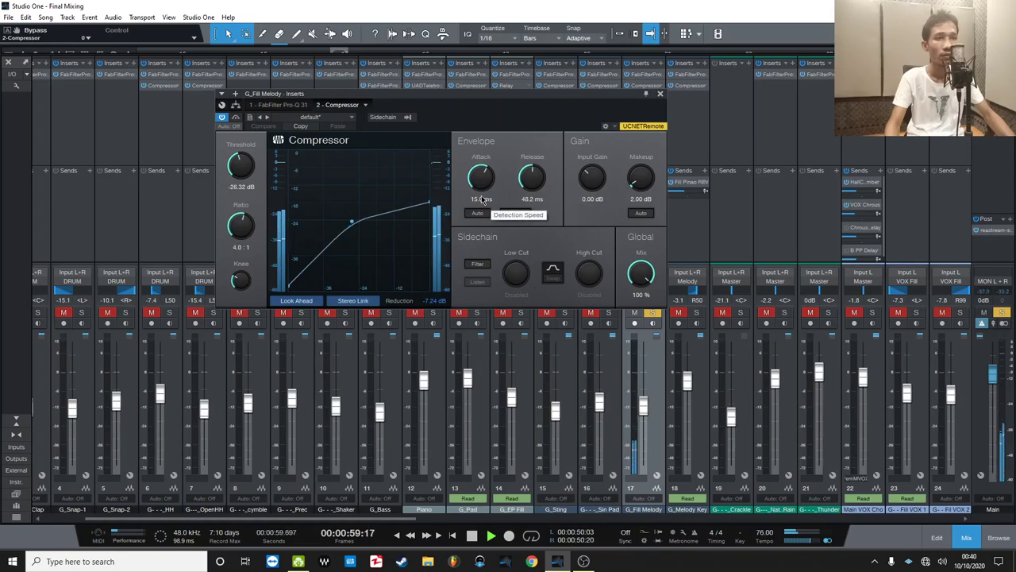
key("space")
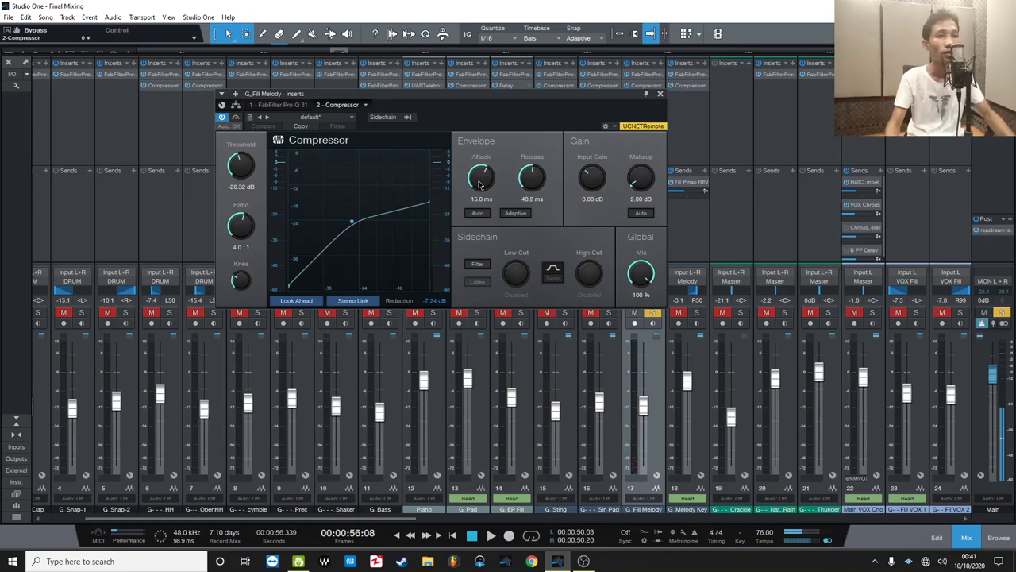
Try an attack of 400 ms on the G_Fill Melody Compressor and play the notes.
left_click_drag(479, 184, 480, 163)
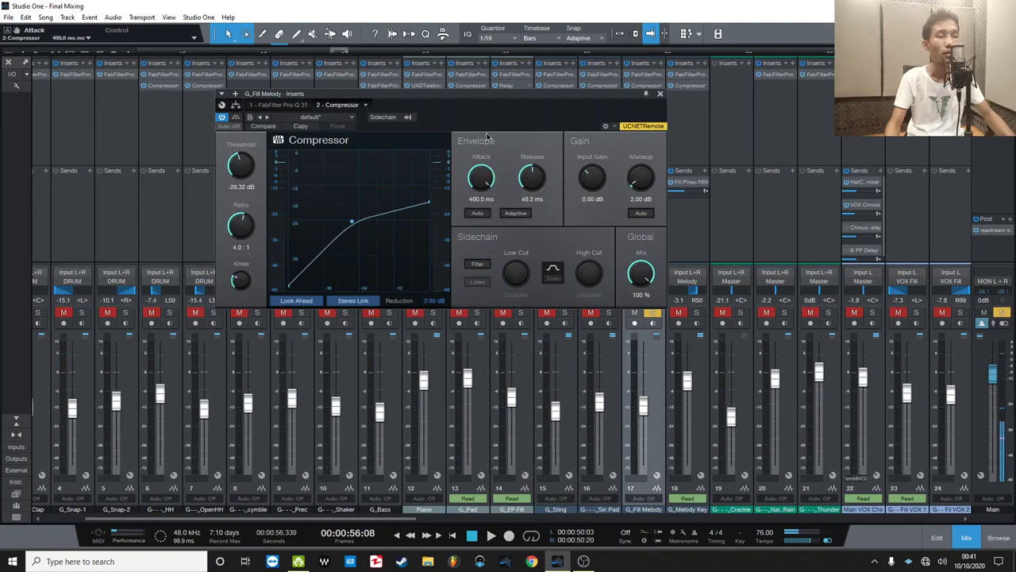
key("space")
key("space")
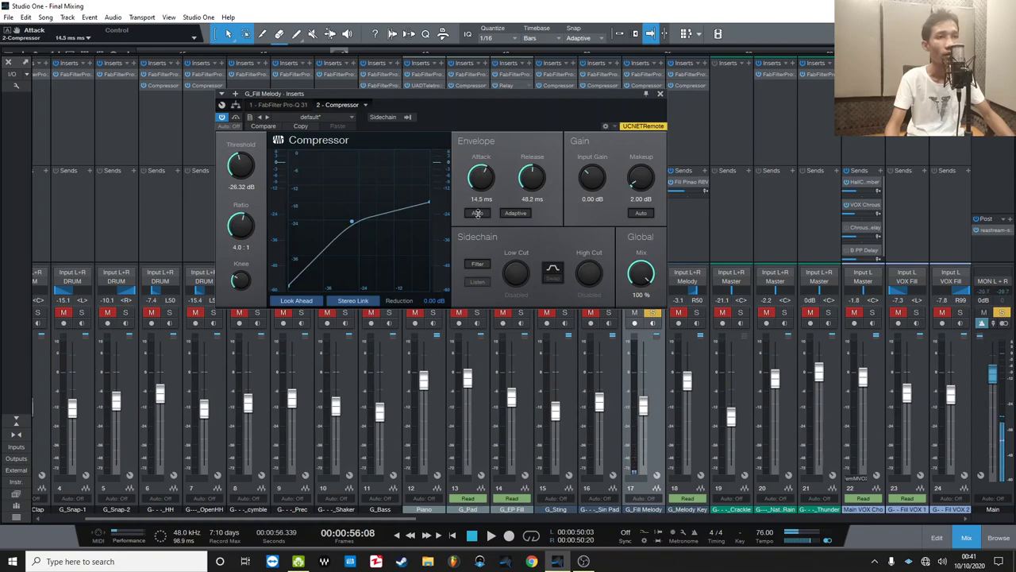
Bring the G_Fill Melody Compressor's attack to 15.1 ms and play, comparing the sound with bypass.
key("space")
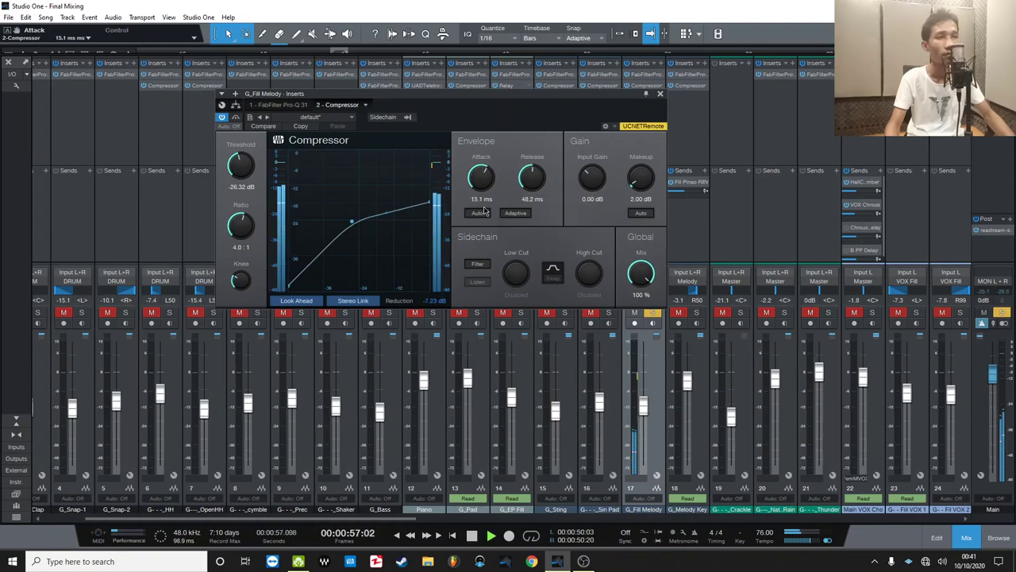
key("space")
key("space")
left_click(236, 117)
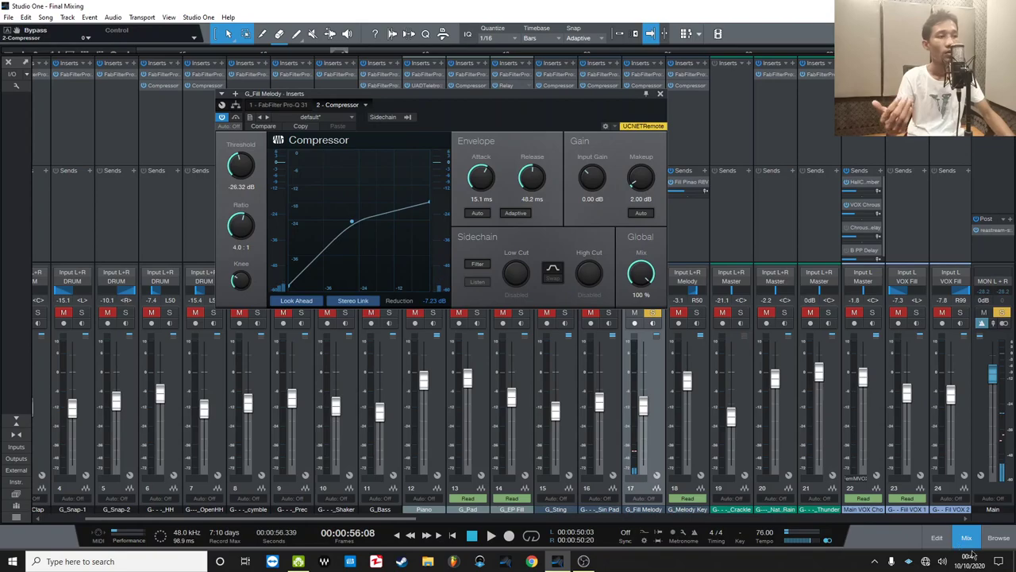
Mark the G_Fill Melody notes from just before bar 18 to just after bar 19 in the arrangement, and clear the range.
key("F3")
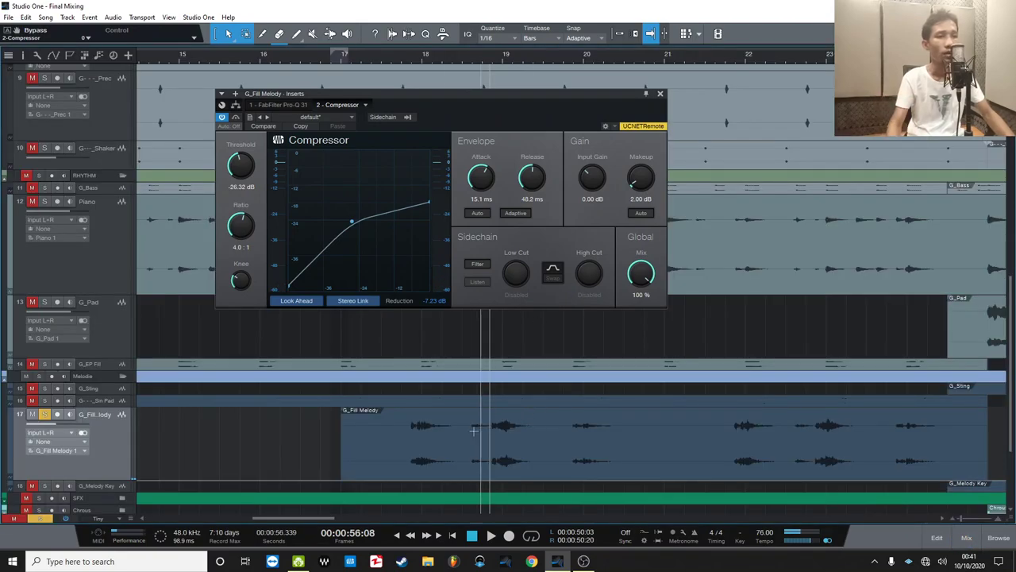
left_click_drag(401, 429, 533, 427)
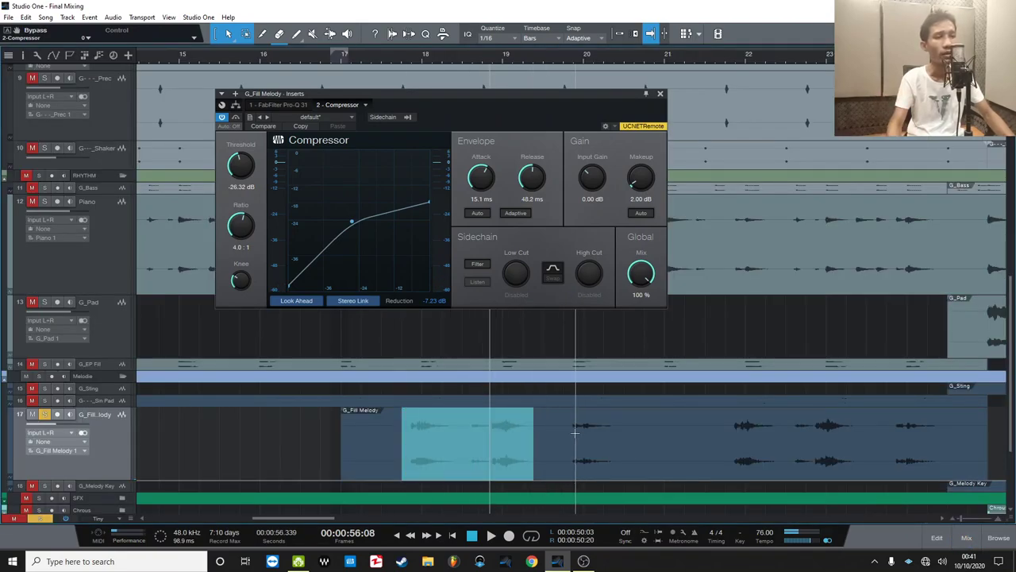
left_click(572, 429)
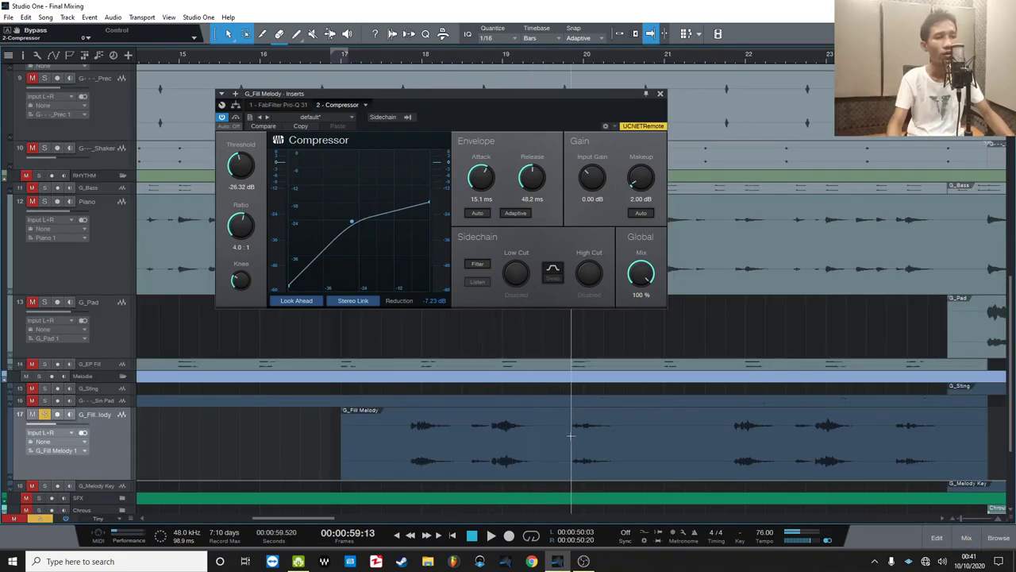
Set the G_Fill Melody Compressor's attack to 15.0 ms and place the playback position just before bar 18.
left_click(480, 200)
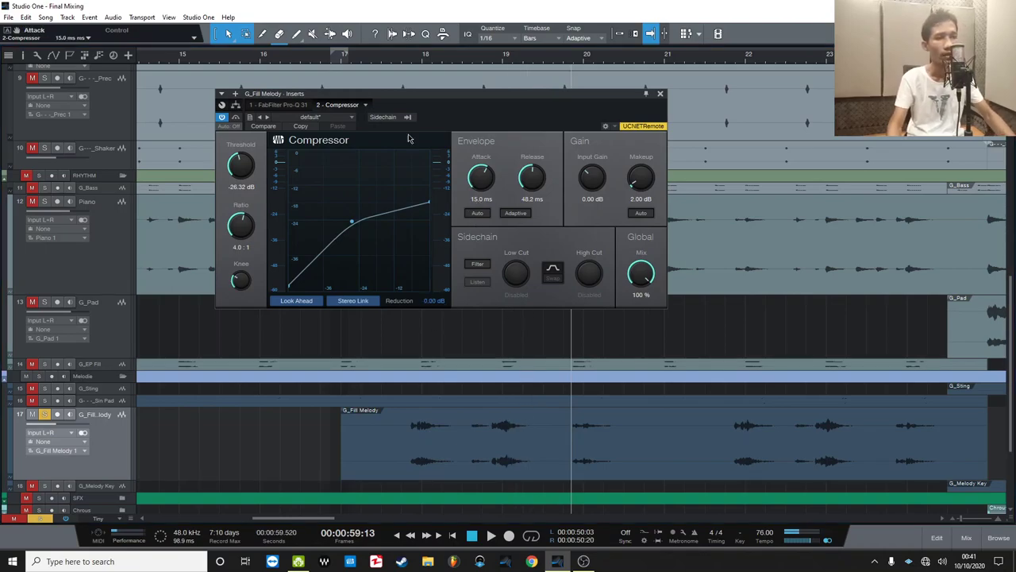
left_click(399, 55)
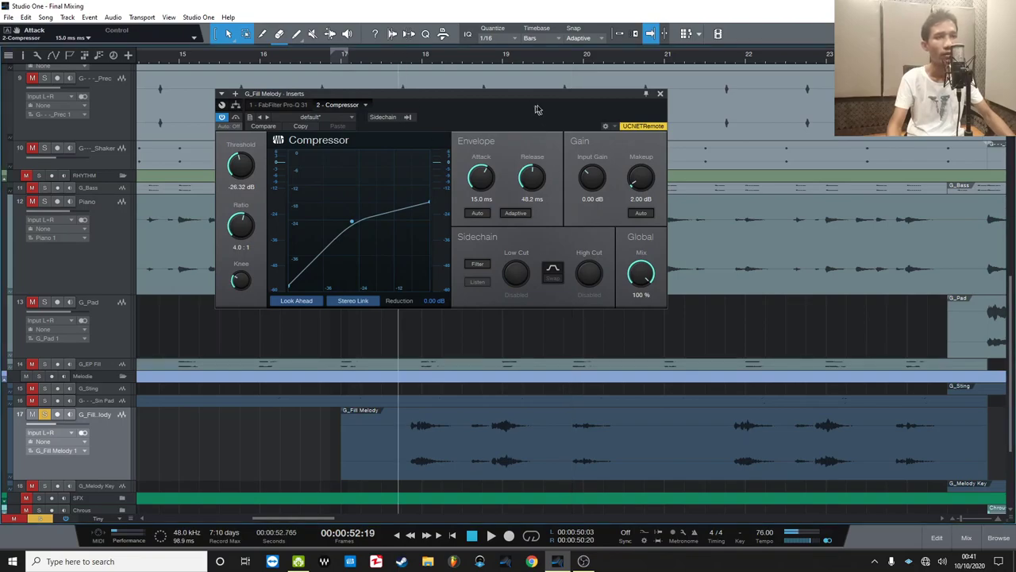
Play the G_Fill Melody notes around bar 19, comparing the sound with the Compressor active and bypassed.
left_click_drag(535, 110, 603, 99)
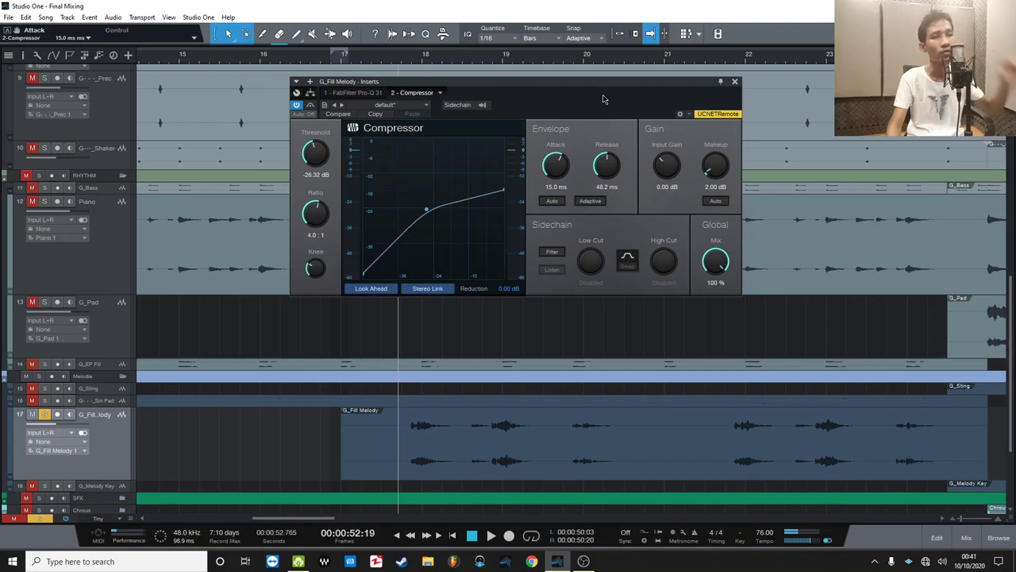
scroll(442, 356, "down", 1)
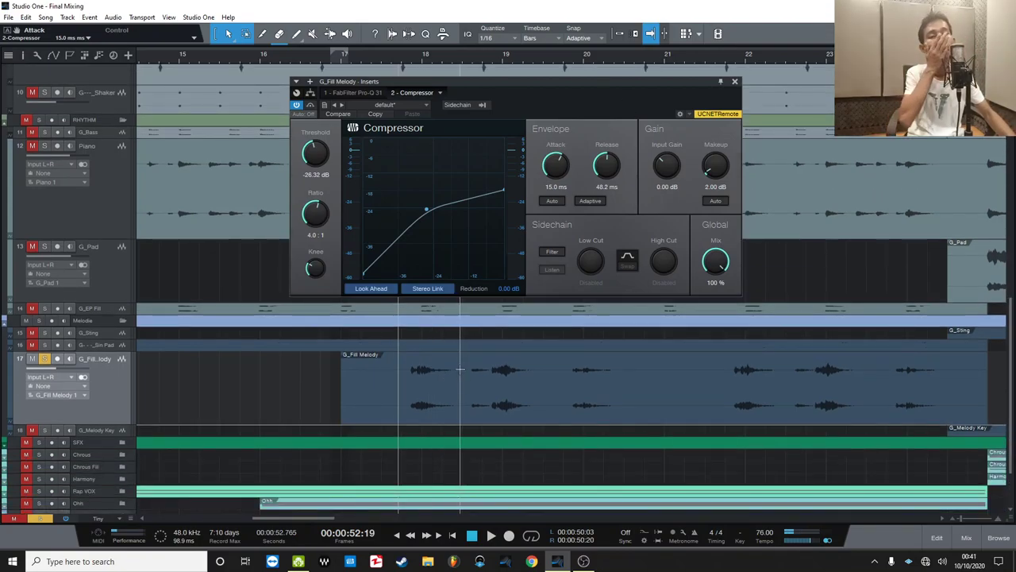
key("ctrl+space")
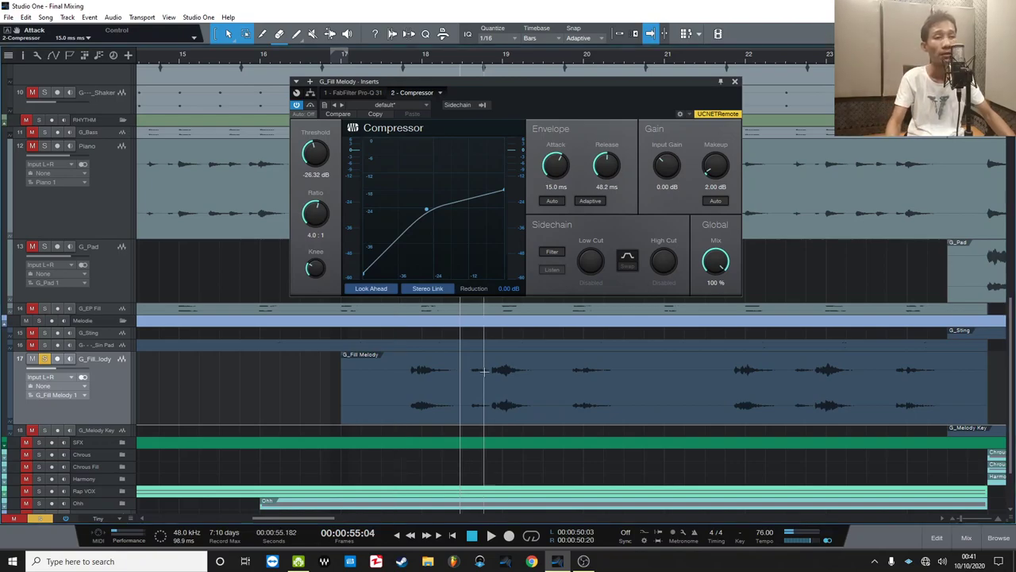
key("space")
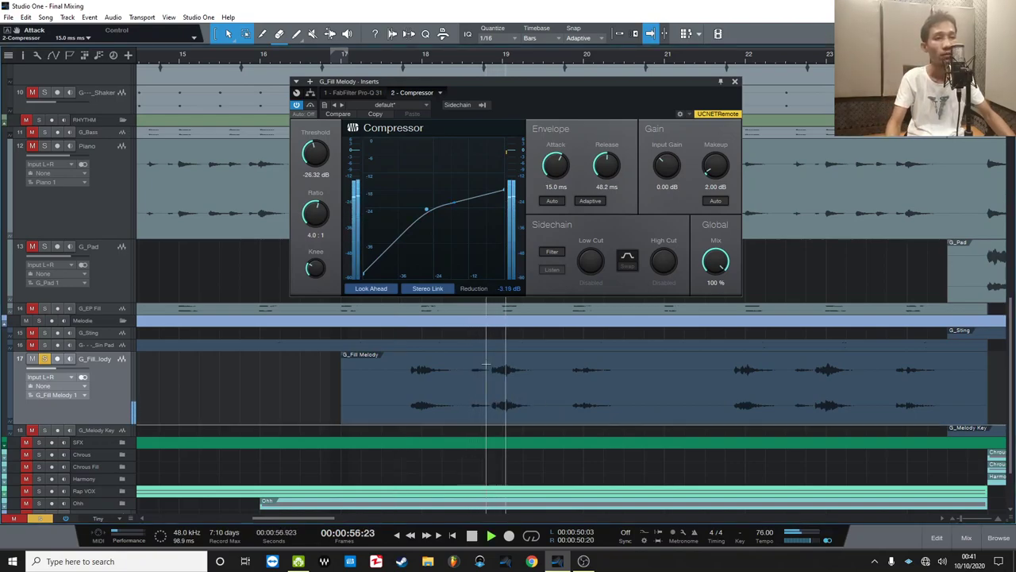
key("space")
key("space")
key("space")
left_click(310, 106)
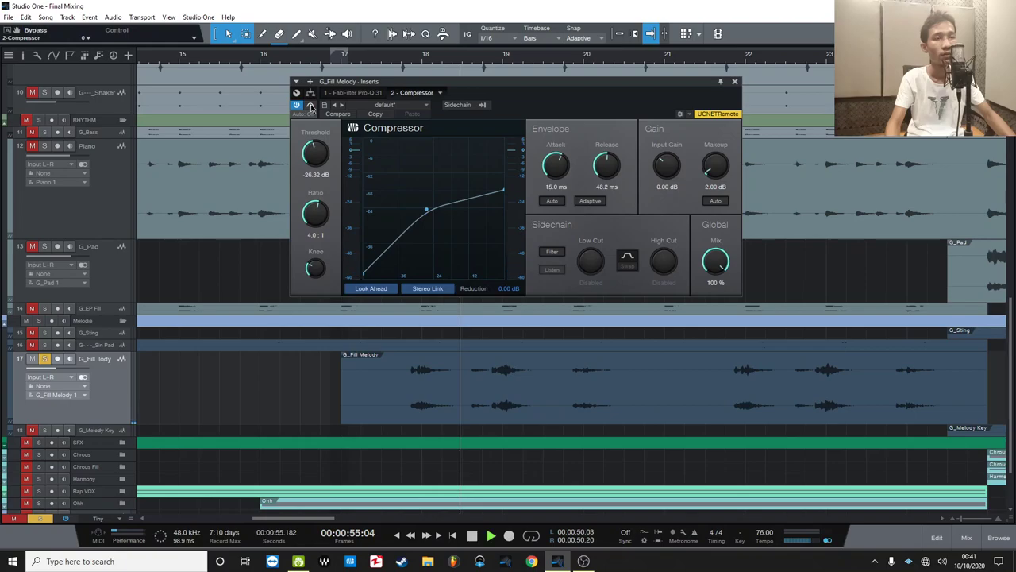
key("space")
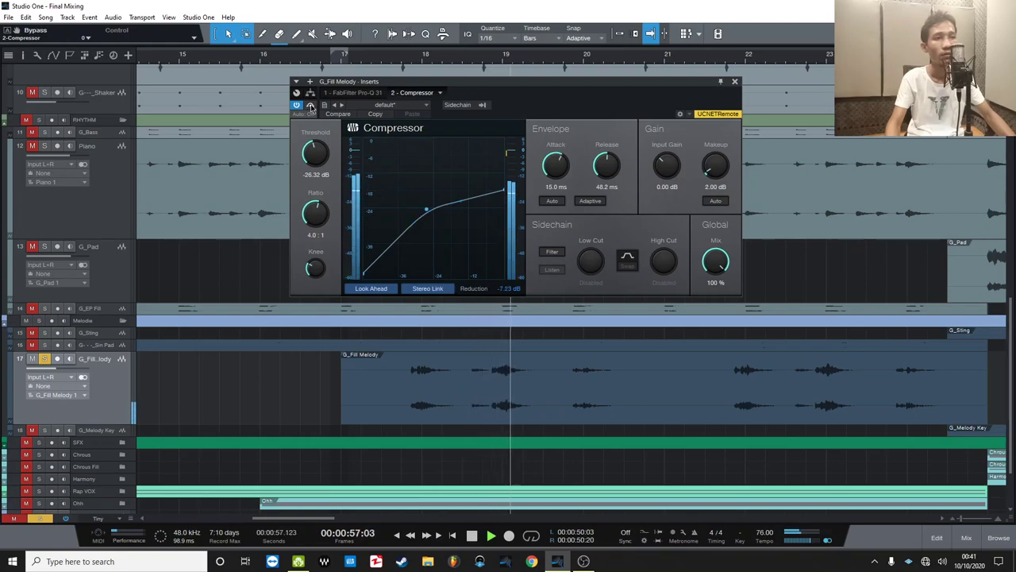
key("space")
Play the G_Fill Melody track from just before bar 18 and again from just before bar 20.
left_click(392, 370)
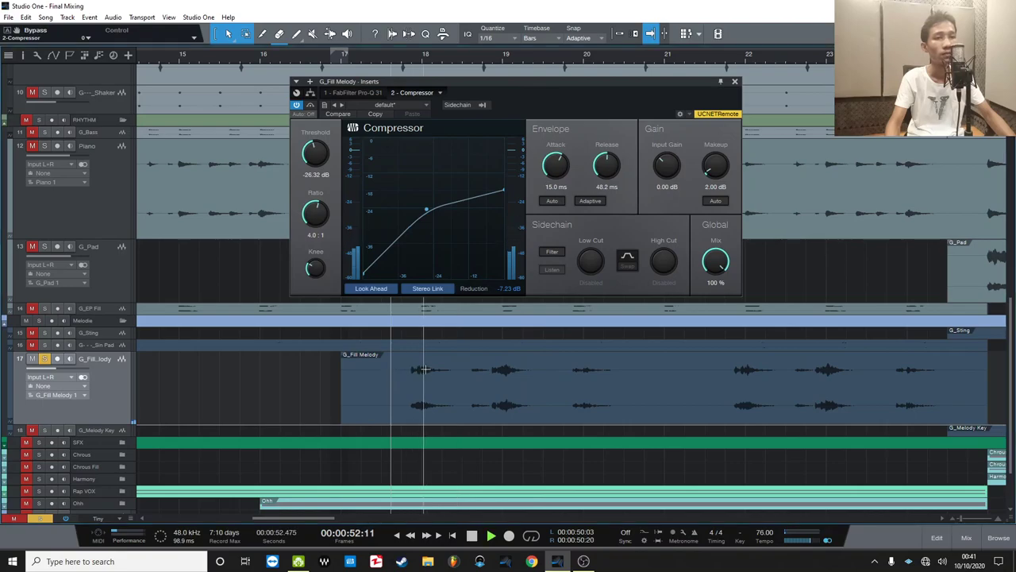
key("space")
key("space")
left_click(573, 367)
key("space")
key("space")
Mark the G_Fill Melody notes after bar 20 and around bar 18, and play the passage again through the Compressor.
left_click_drag(564, 373, 619, 378)
left_click(652, 375)
left_click_drag(446, 373, 403, 378)
left_click(404, 378)
key("space")
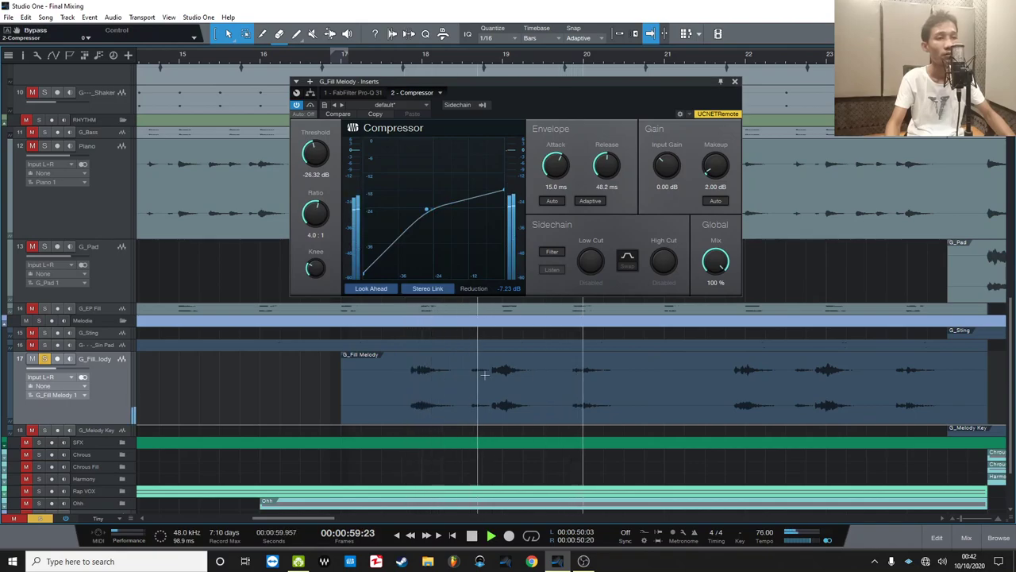
key("space")
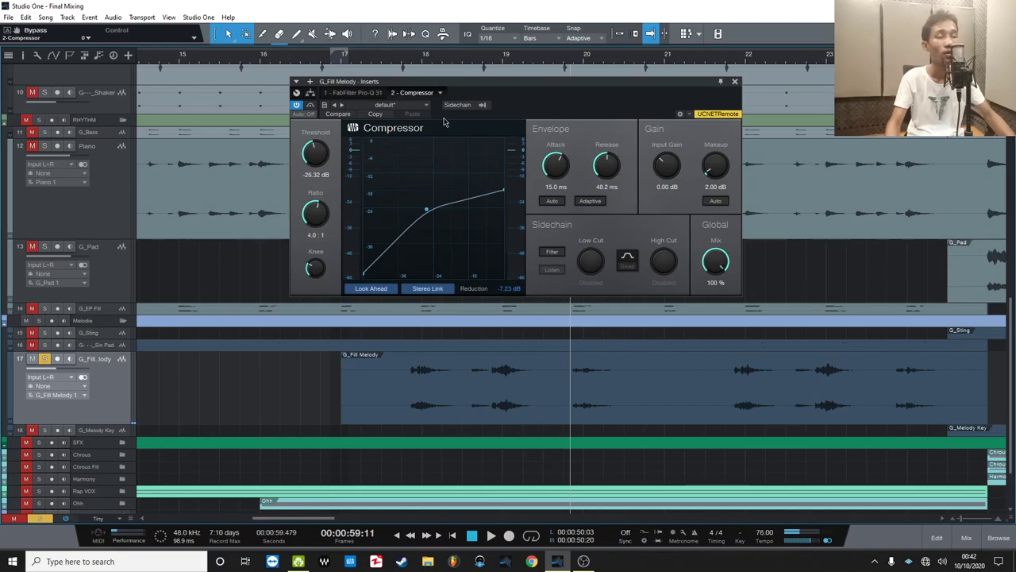
Close the G_Fill Melody Compressor, select the G_Melody Key channel and make its track taller in the arrangement.
left_click(736, 81)
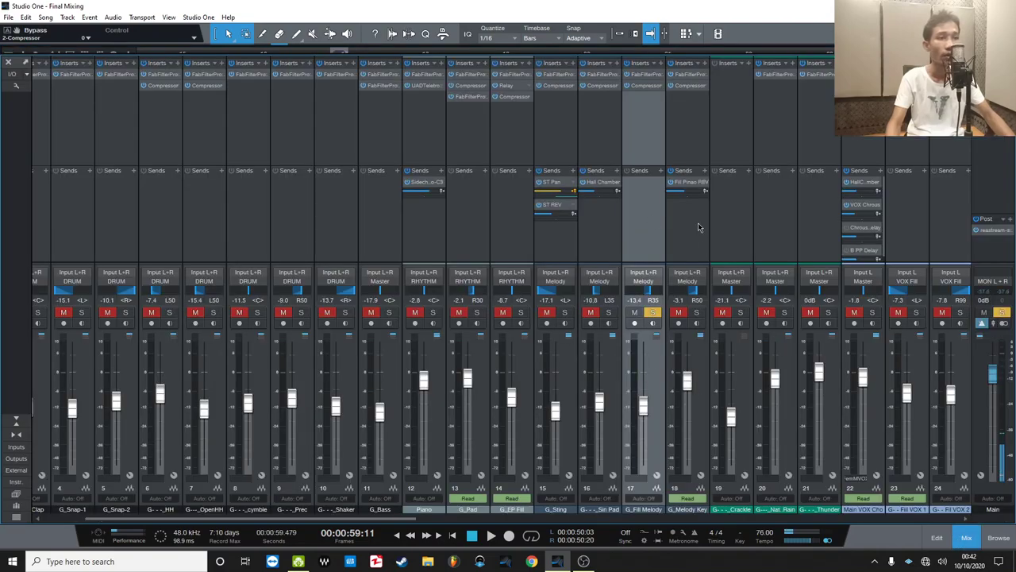
left_click(698, 223)
left_click(967, 538)
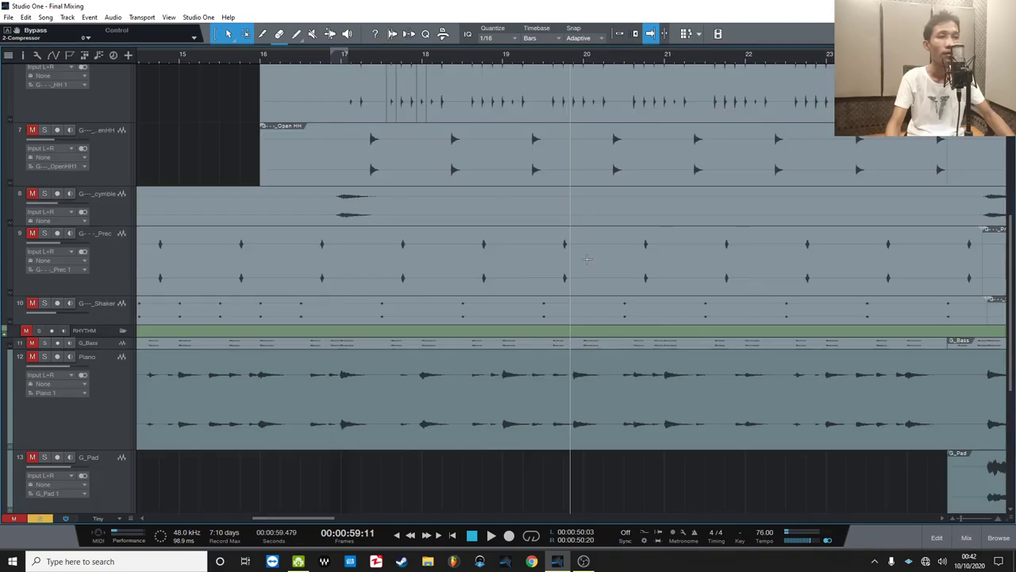
left_click_drag(458, 62, 532, 25)
scroll(363, 192, "down", 5)
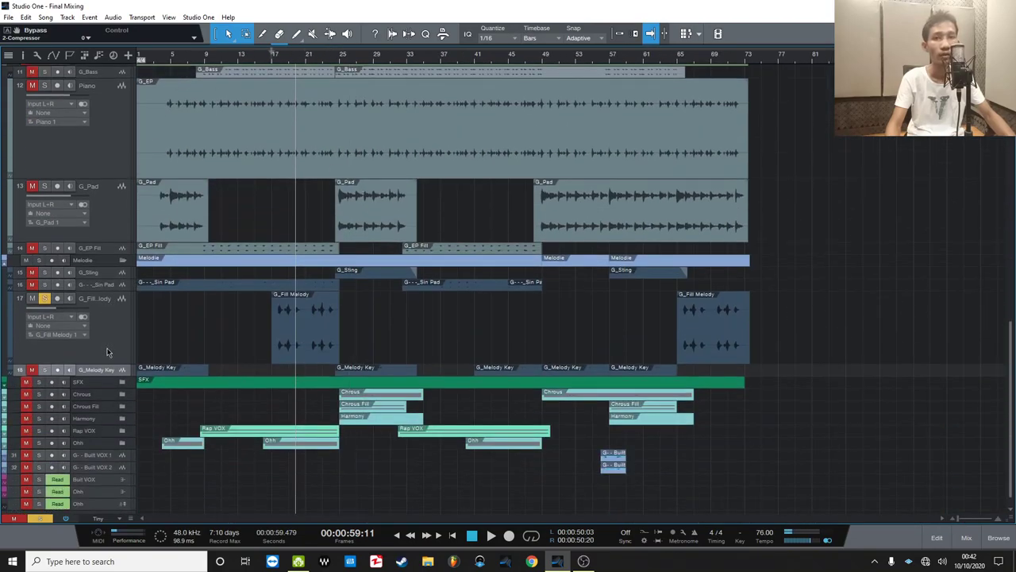
left_click_drag(104, 373, 104, 431)
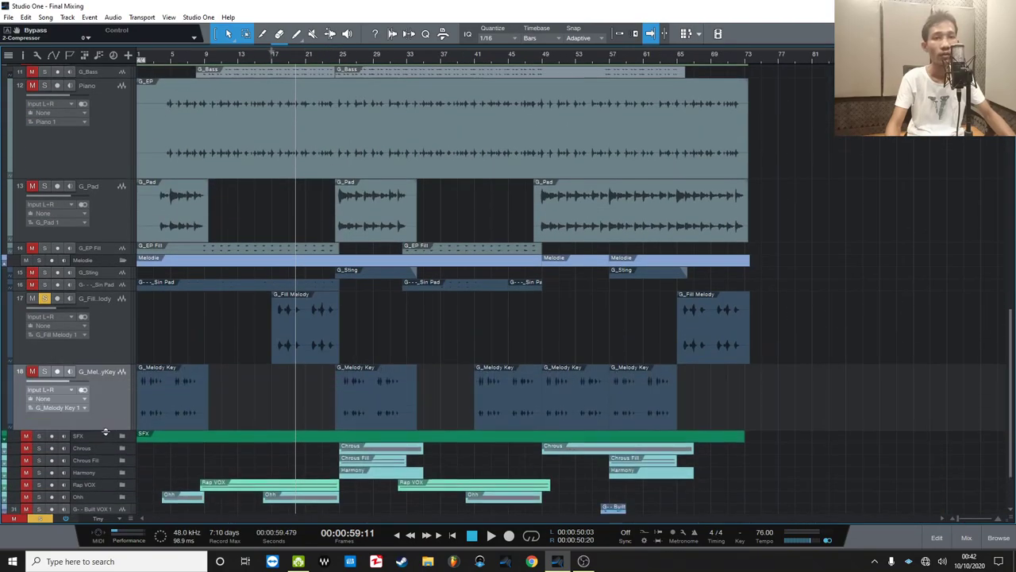
Place the playback position before the first G_Melody Key notes and mark single notes in bars 1 and 2.
left_click_drag(173, 63, 449, 96)
left_click(167, 61)
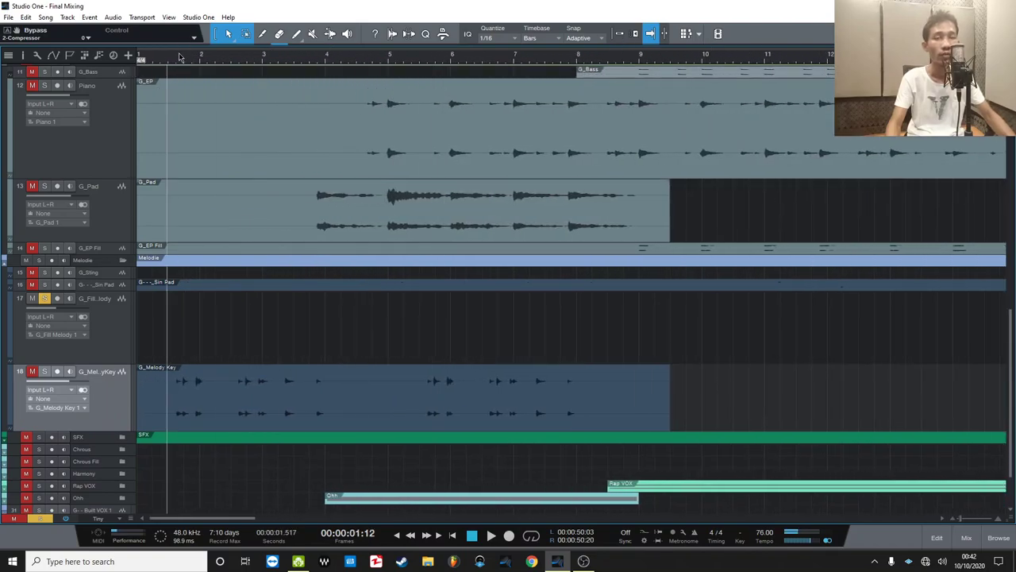
scroll(195, 65, "up", 4, "ctrl")
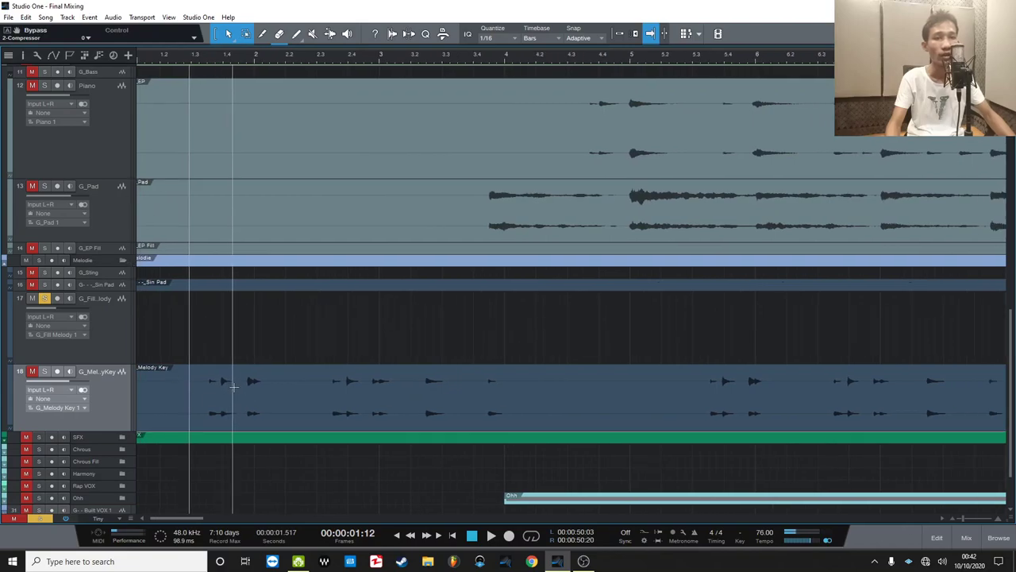
left_click_drag(231, 388, 261, 386)
left_click_drag(342, 385, 333, 387)
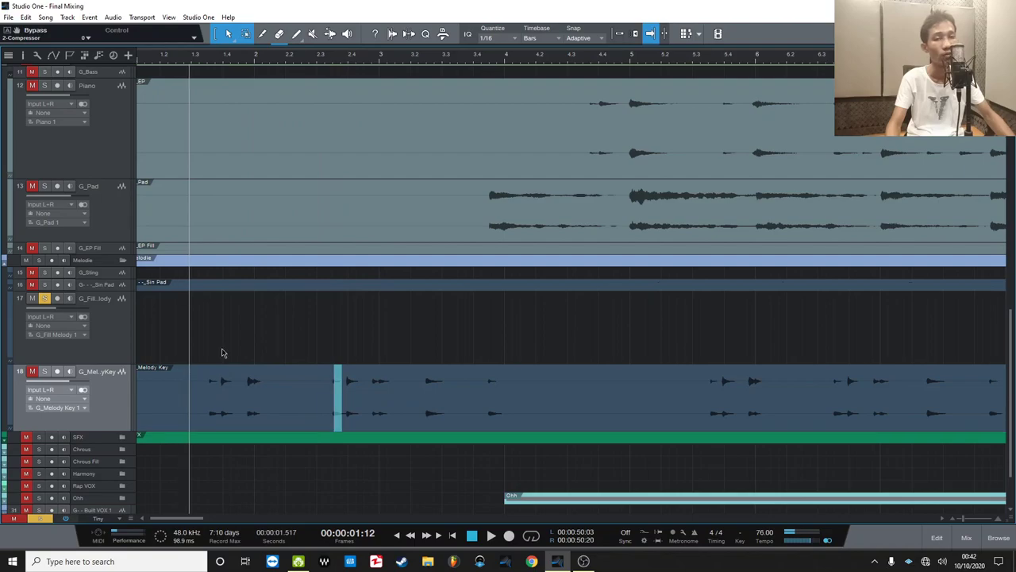
Clear the marked range, solo G_Melody Key instead of G_Fill Melody, and play its first notes.
left_click(241, 357)
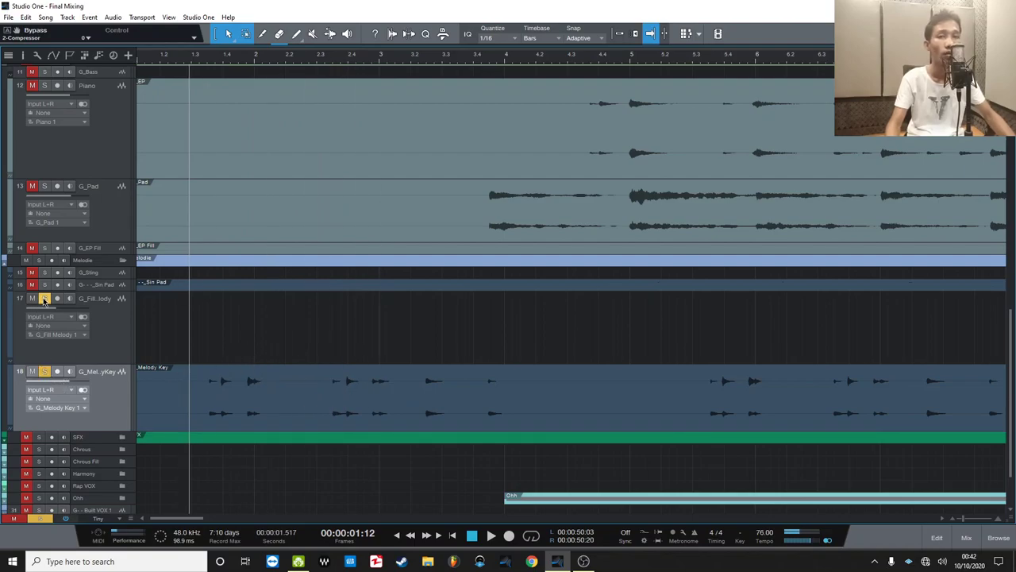
key("space")
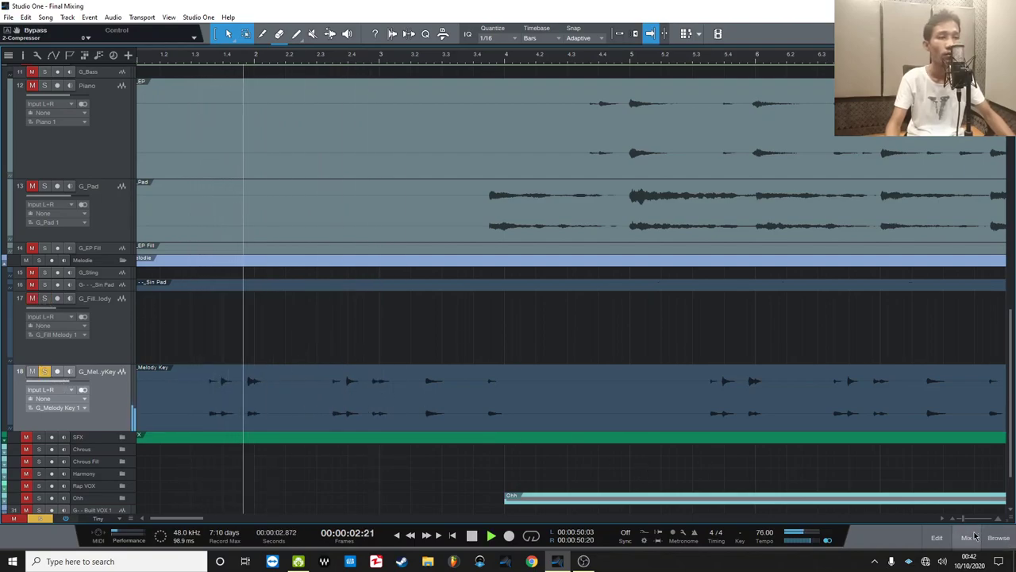
key("space")
Open the Compressor on the G_Melody Key channel in the mixer and play the first notes through it.
key("F3")
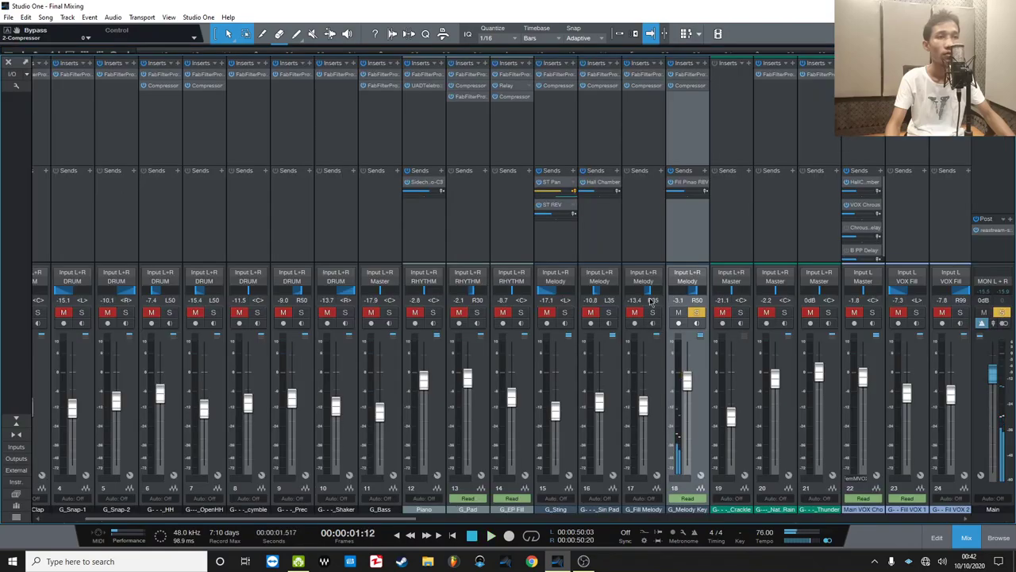
left_click(694, 90)
left_click_drag(595, 284, 576, 174)
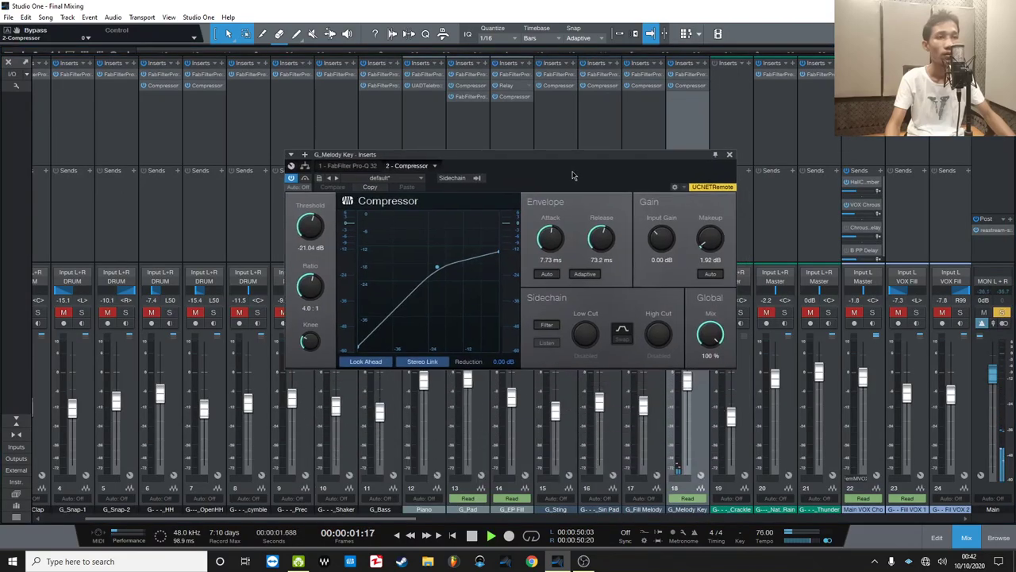
key("space")
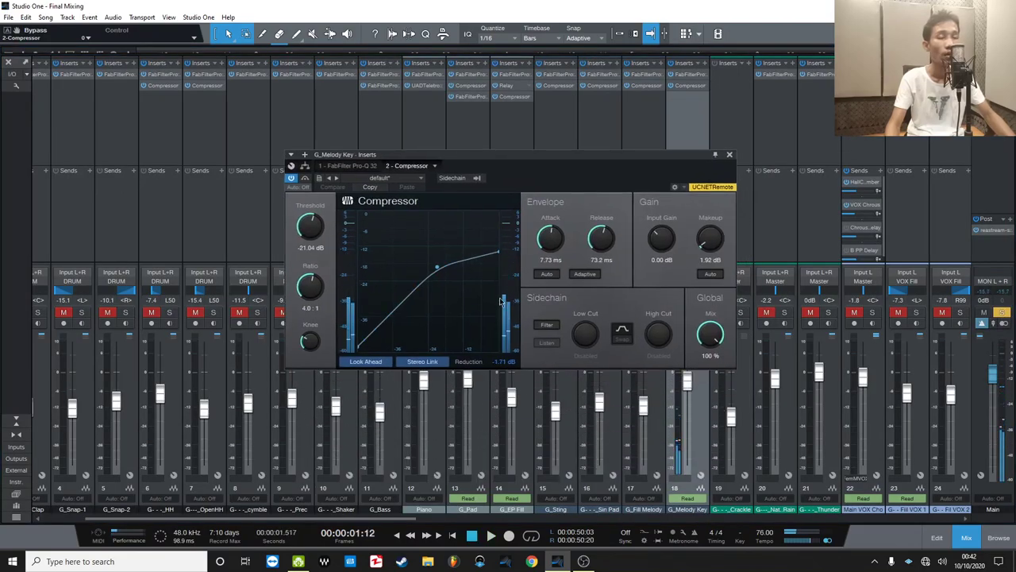
Mark the first G_Melody Key notes before bar 2 in the arrangement, play them through the Compressor, and clear the range.
key("F3")
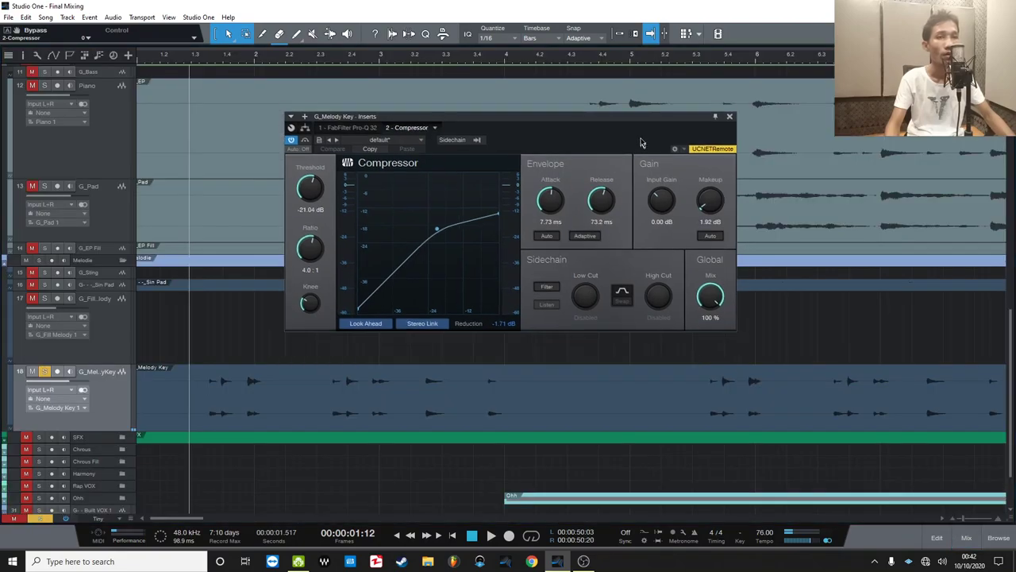
left_click_drag(217, 393, 208, 393)
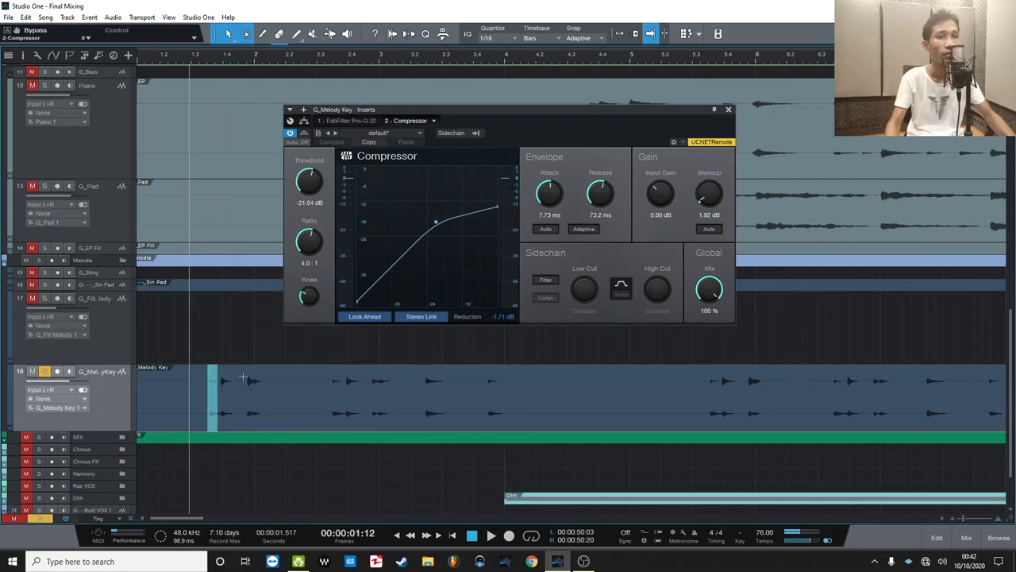
mouse_move(238, 382)
left_mouse_down()
mouse_move(219, 389)
mouse_move(245, 391)
left_mouse_up()
key("space")
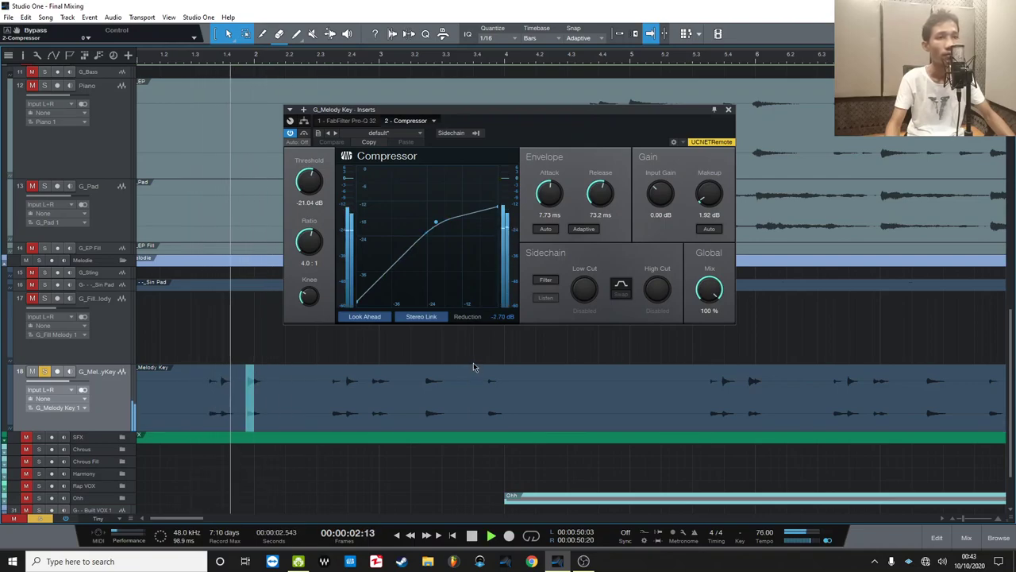
key("space")
left_click_drag(250, 385, 205, 383)
left_click(254, 341)
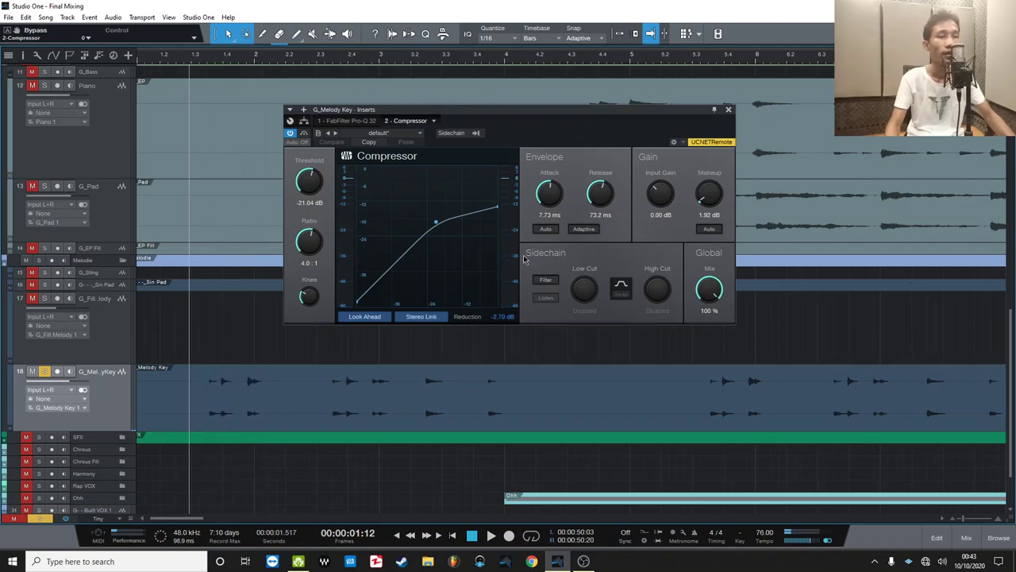
Add a second PreSonus Compressor to the G_Melody Key channel and place both Compressor windows side by side.
left_click(967, 540)
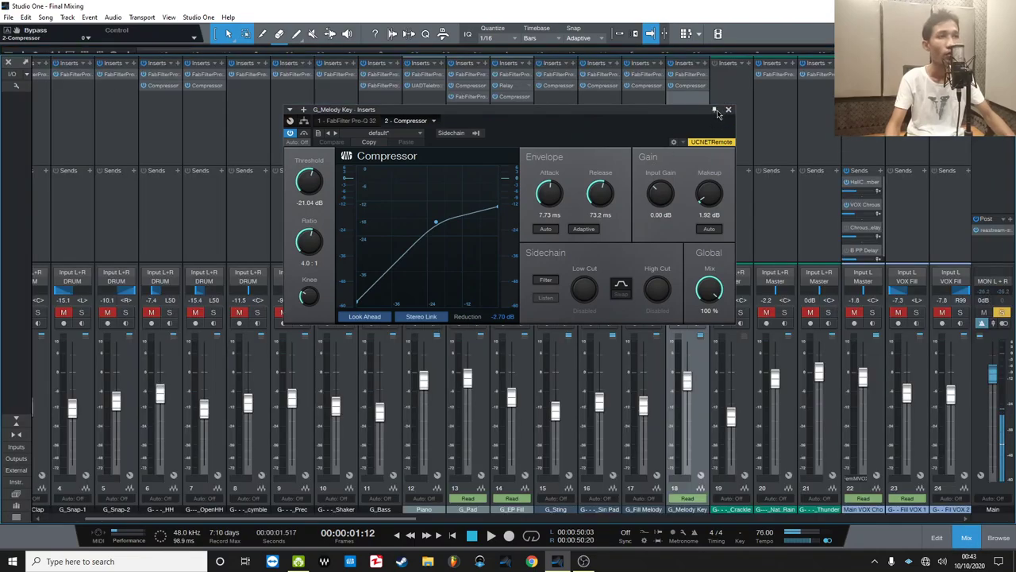
left_click_drag(702, 112, 566, 96)
left_click(705, 64)
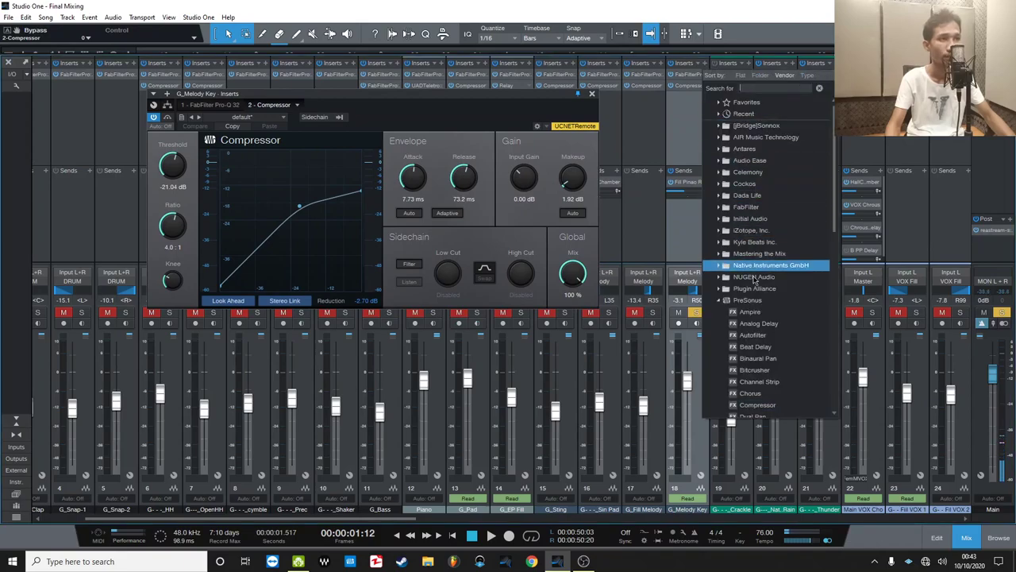
left_click(774, 401)
left_click_drag(556, 82, 866, 90)
left_click_drag(533, 103, 379, 105)
left_click_drag(865, 91, 764, 83)
Set the second G_Melody Key Compressor's ratio to 4.0:1.
left_click_drag(527, 222, 527, 208)
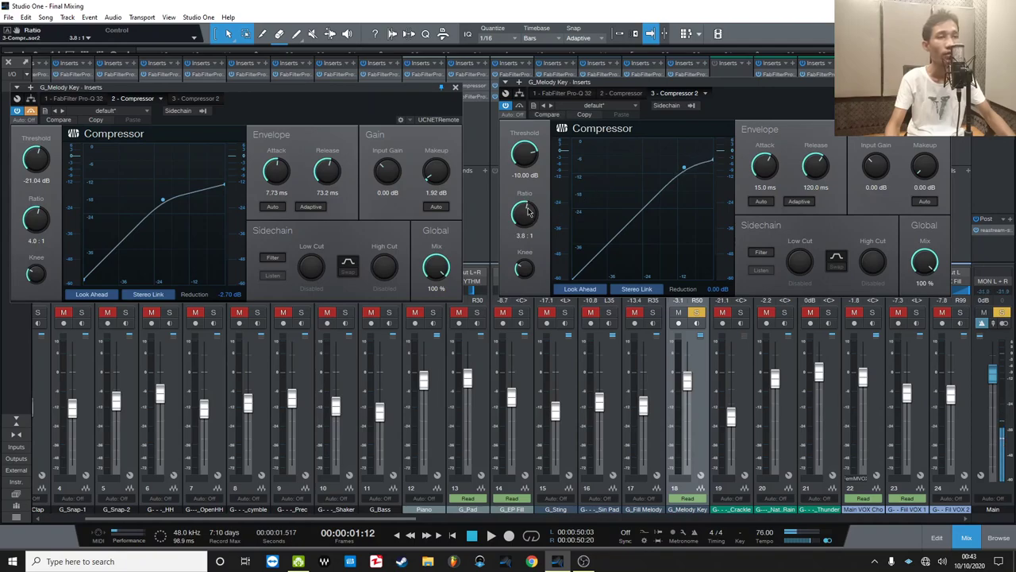
type("4")
key("Return")
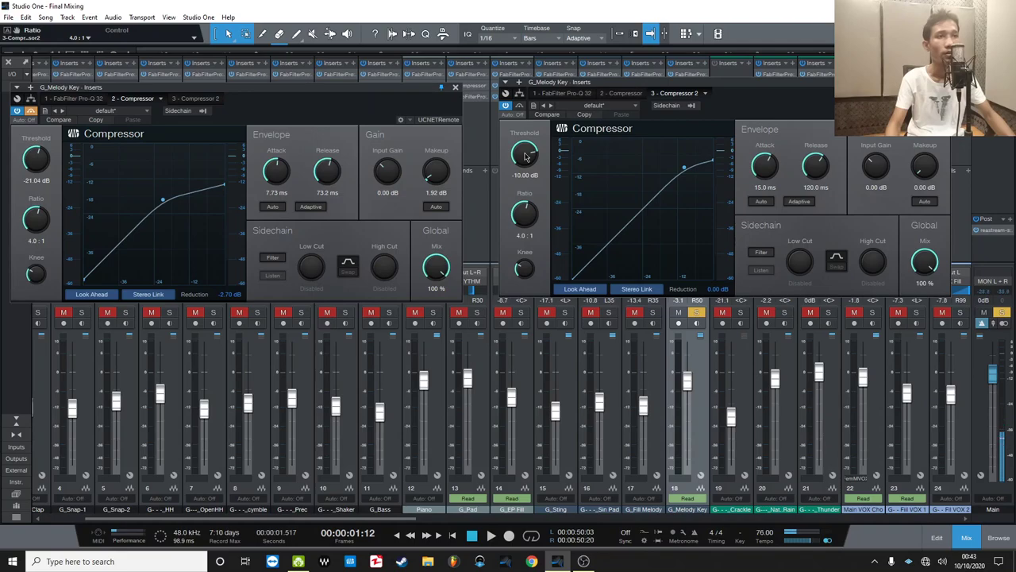
Lower the second G_Melody Key Compressor's threshold to -19.12 dB, playing the first notes to judge the gain reduction.
key("space")
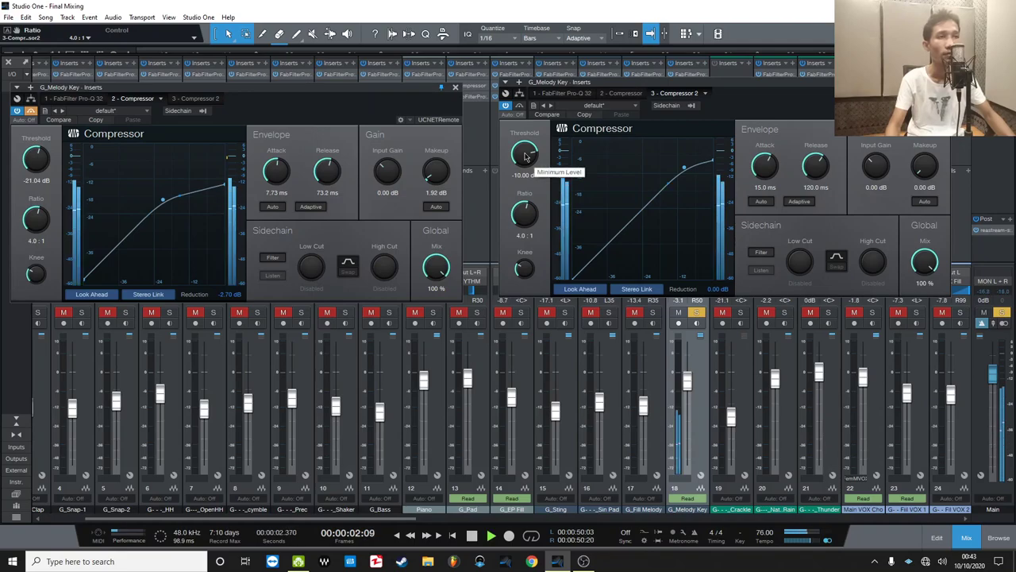
key("space")
left_click_drag(524, 156, 524, 161)
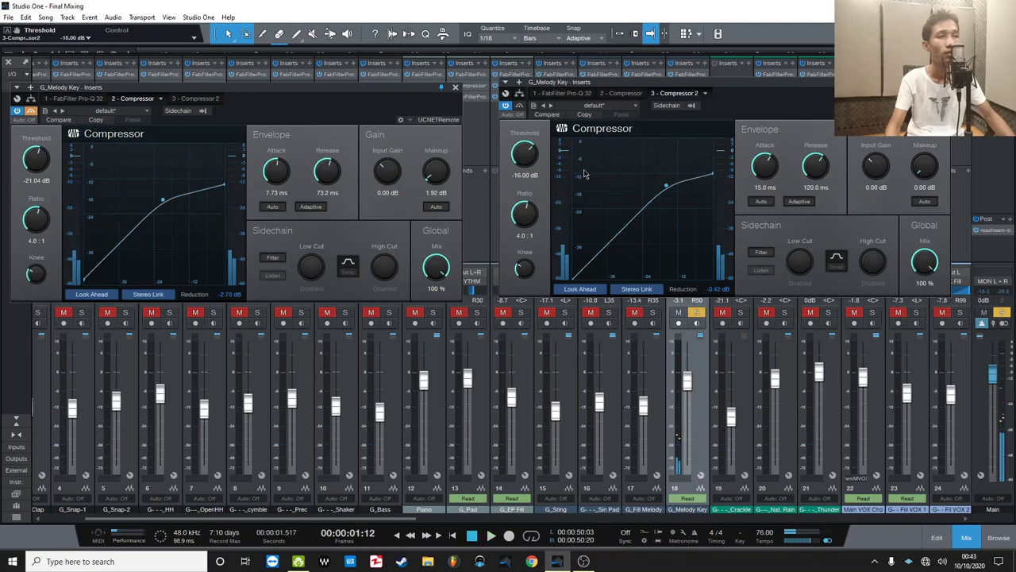
left_click_drag(523, 158, 523, 165)
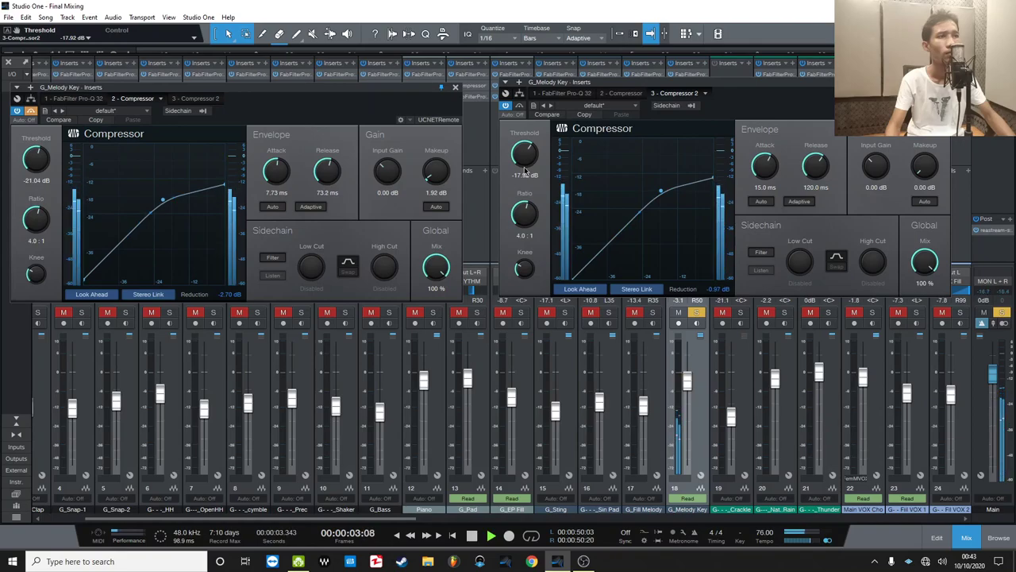
left_click_drag(524, 169, 519, 164)
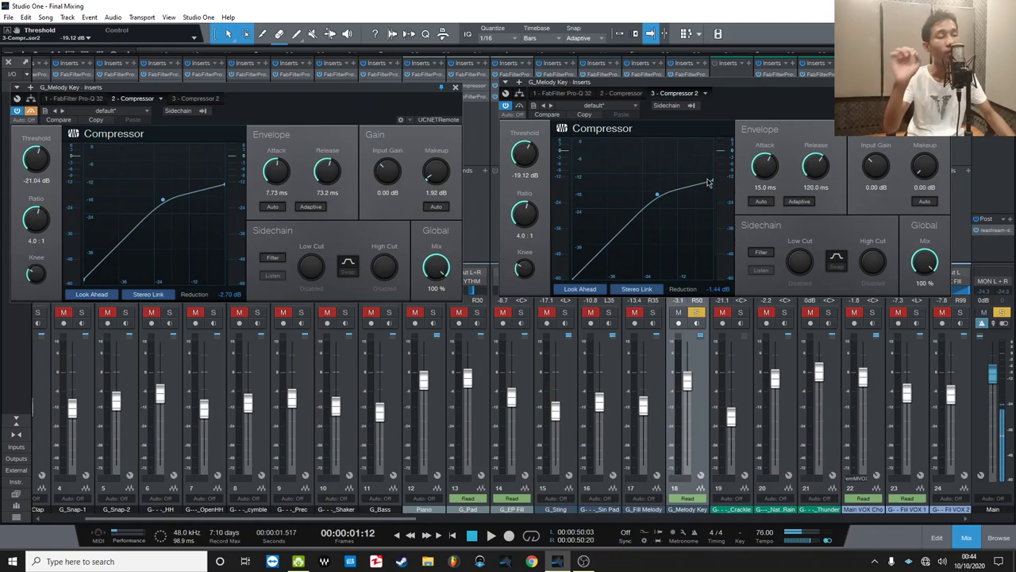
Drop the second G_Melody Key Compressor's attack to 0.10 ms, and raise it to 7.78 ms during playback.
left_click(762, 167)
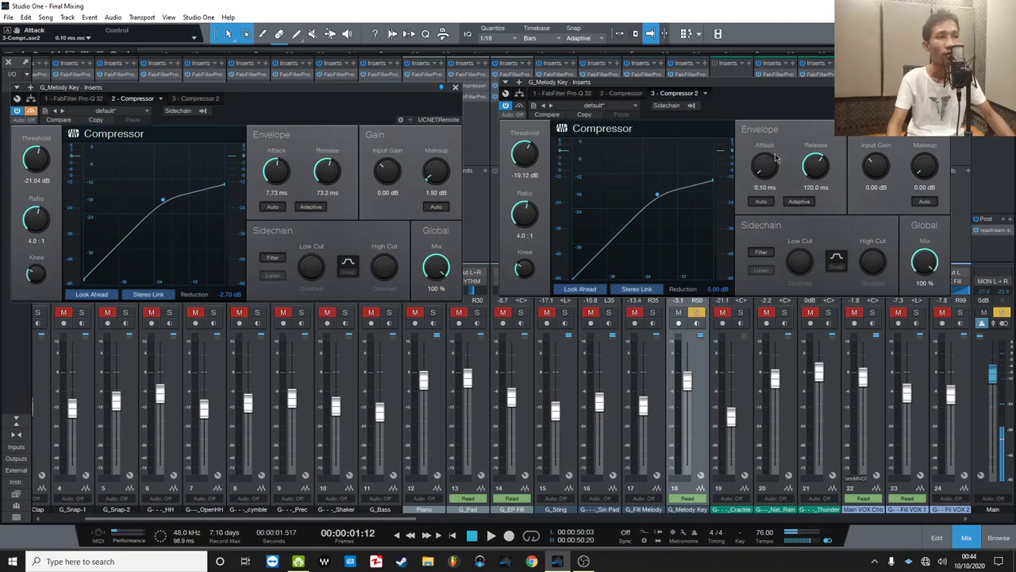
left_click_drag(767, 164, 767, 157)
left_click_drag(768, 147, 773, 116)
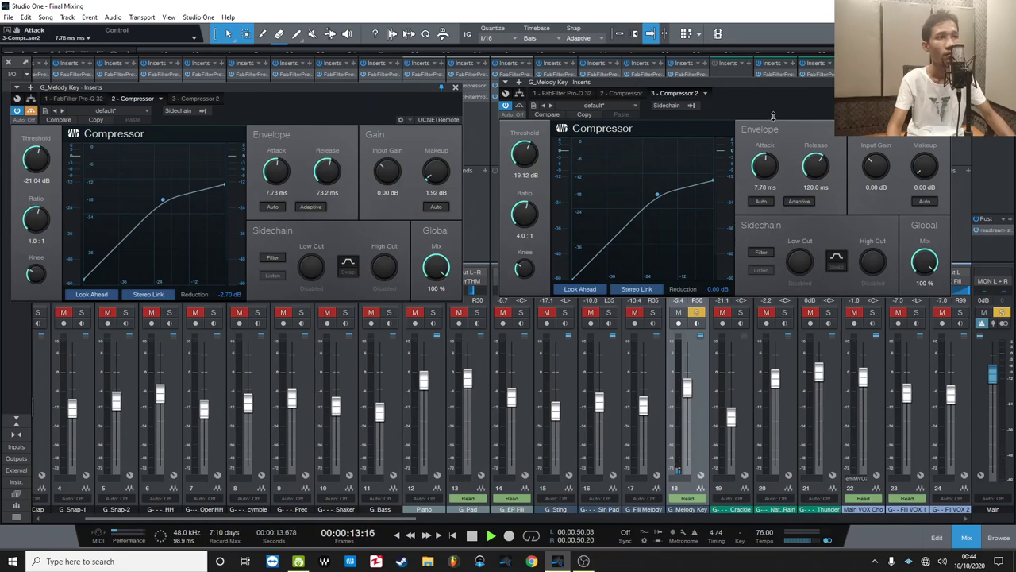
Set the second G_Melody Key Compressor's release to 73.2 ms, replaying the first notes to judge the attack and release.
key("space")
key("space")
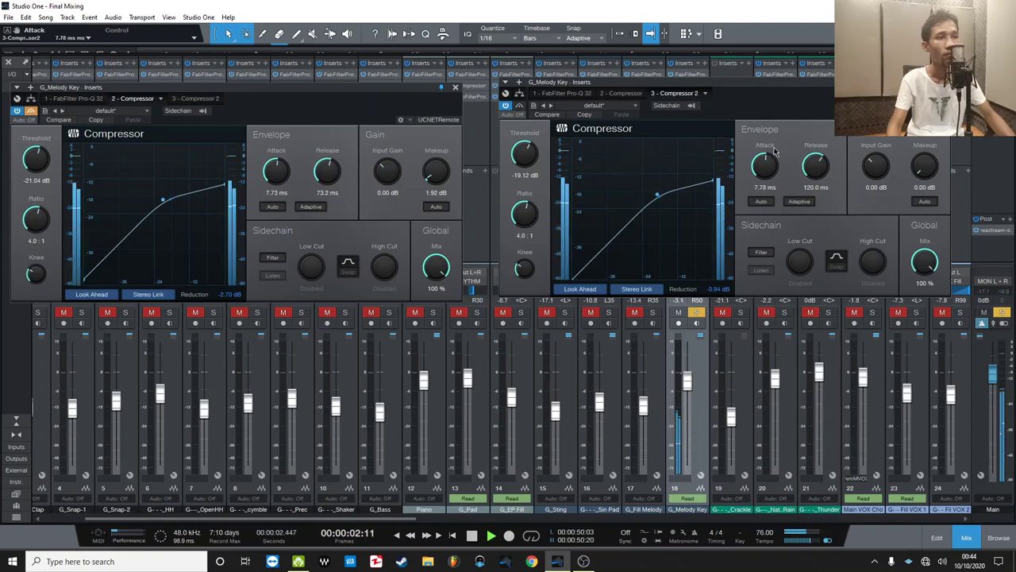
key("space")
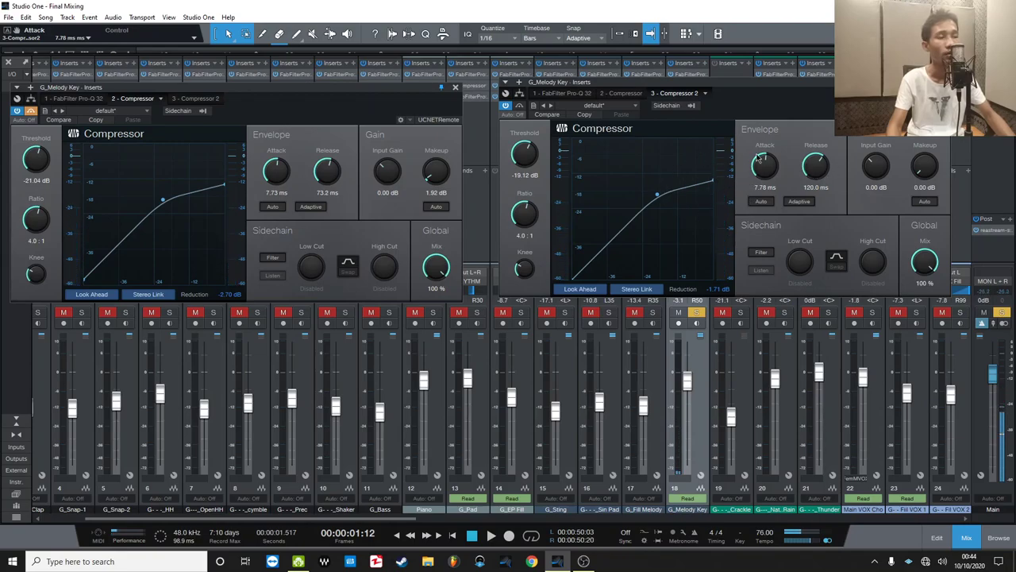
key("space")
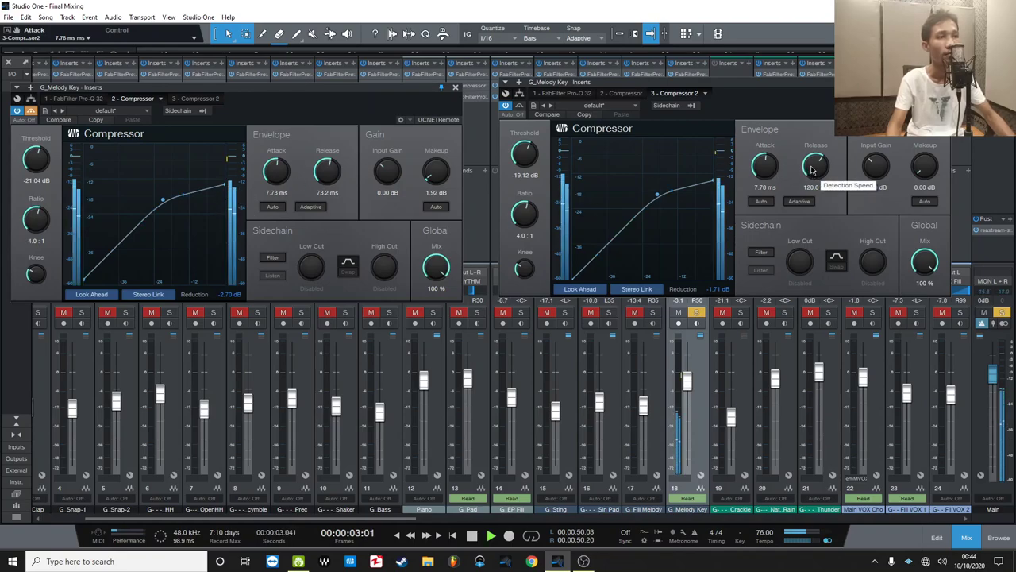
left_click_drag(811, 166, 813, 175)
key("space")
key("space")
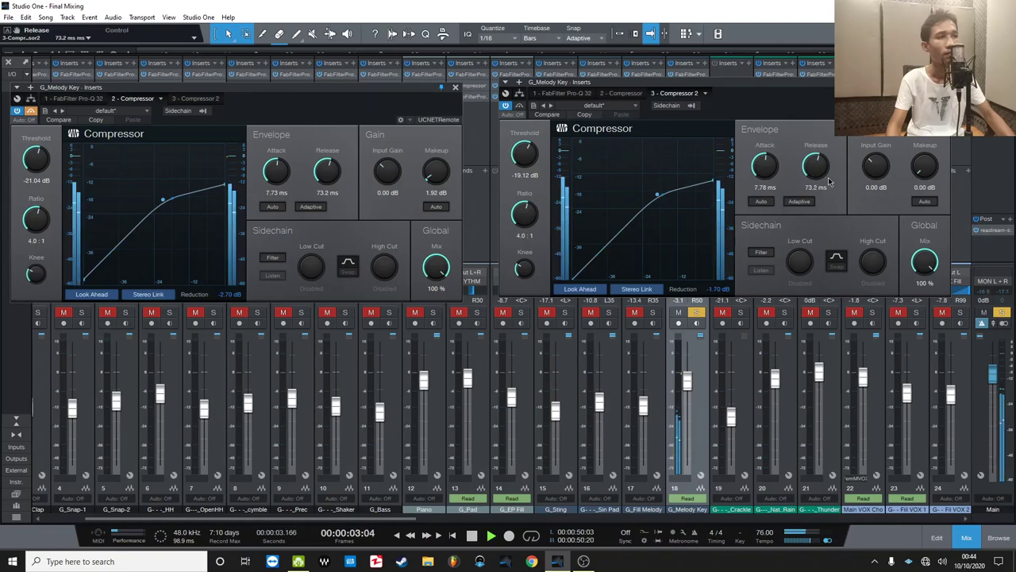
key("space")
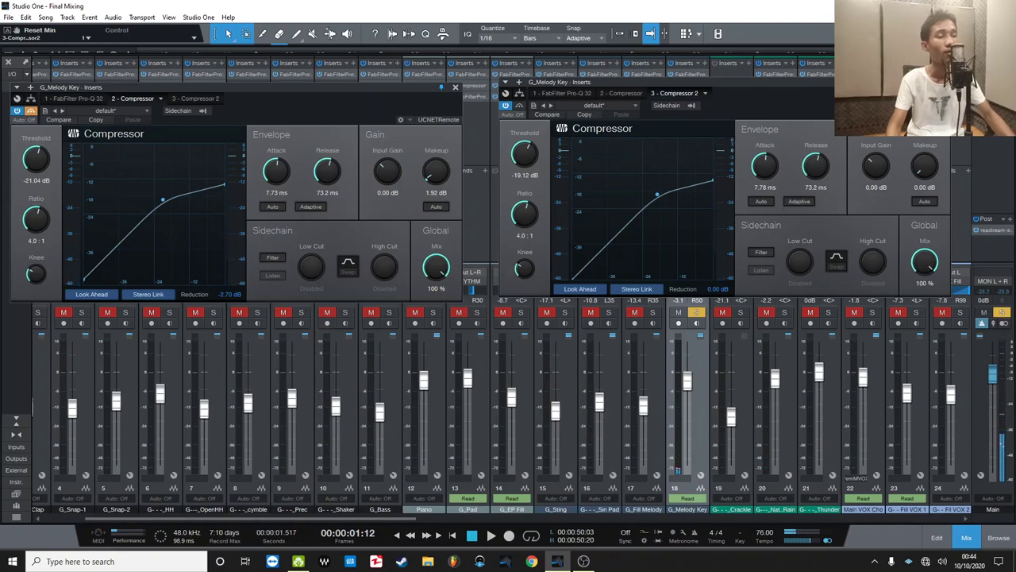
Raise the second G_Melody Key Compressor's makeup gain to 2.40 dB during playback.
left_click(943, 82)
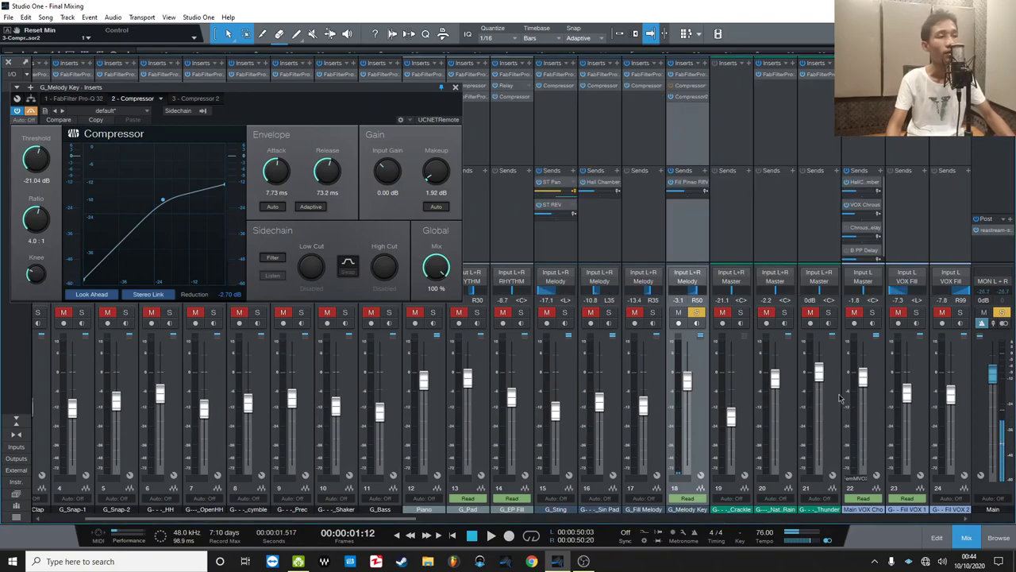
left_click(689, 97)
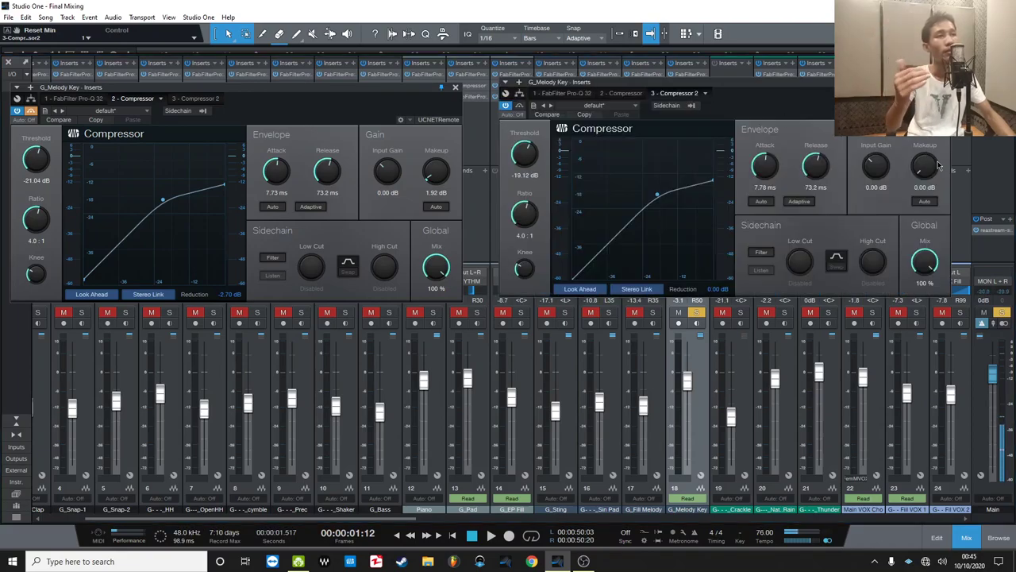
key("space")
left_click_drag(930, 171, 930, 164)
scroll(931, 164, "down", 1)
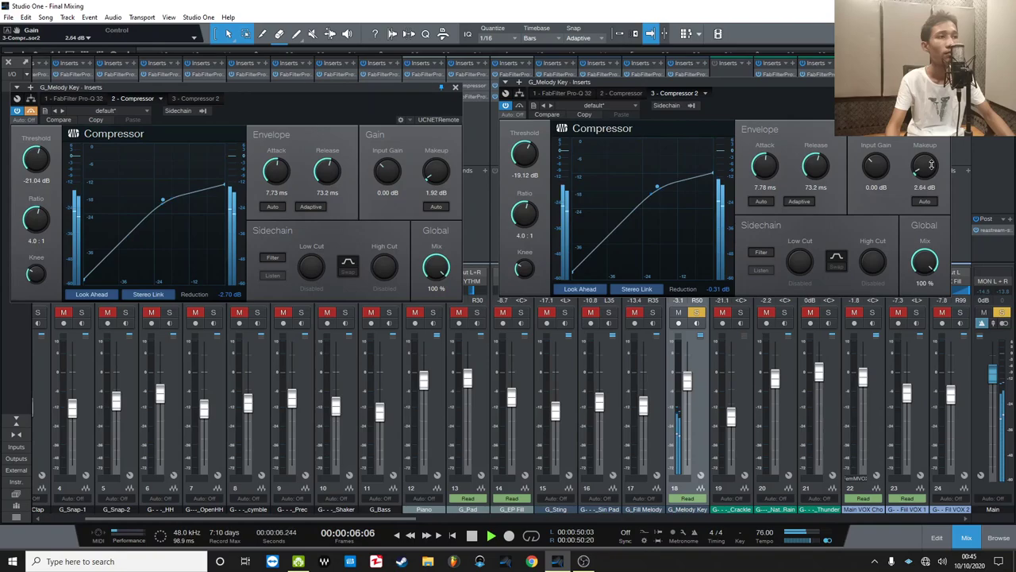
key("space")
In the arrangement, play the G_Melody Key notes with the second Compressor bypassed and active to compare the sound.
key("F3")
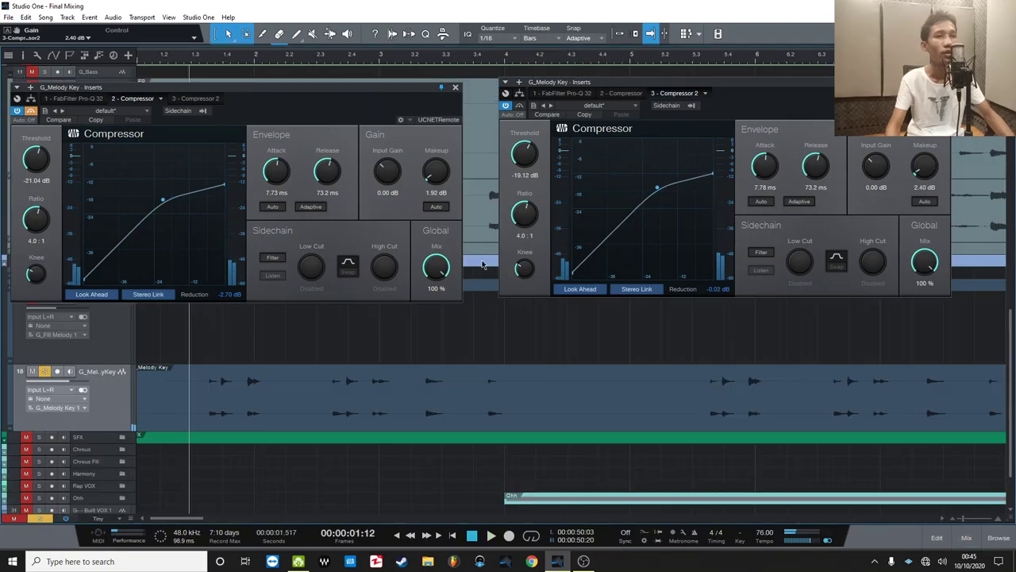
left_click(455, 86)
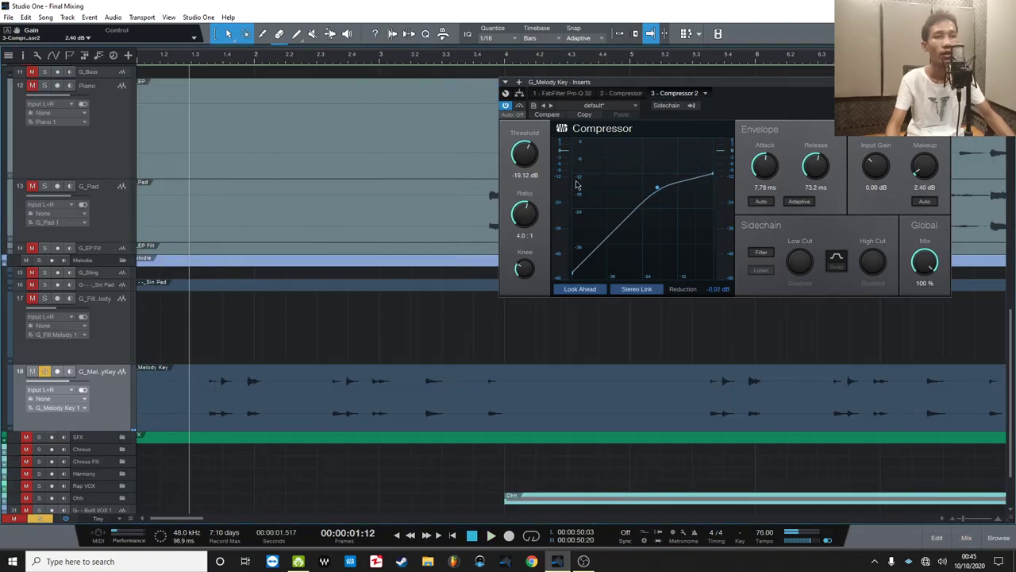
left_click(518, 107)
key("space")
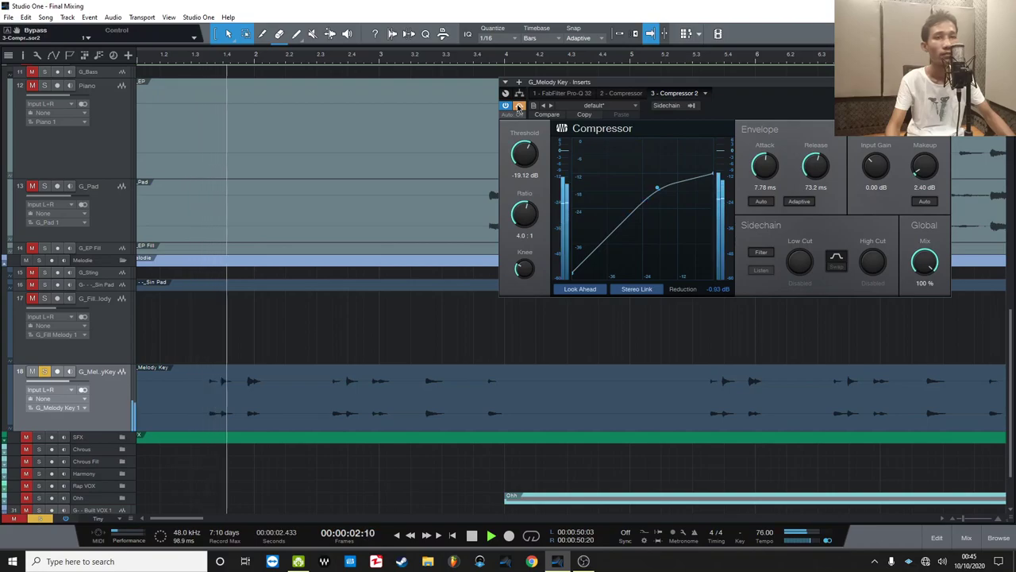
key("space")
left_click(518, 106)
key("space")
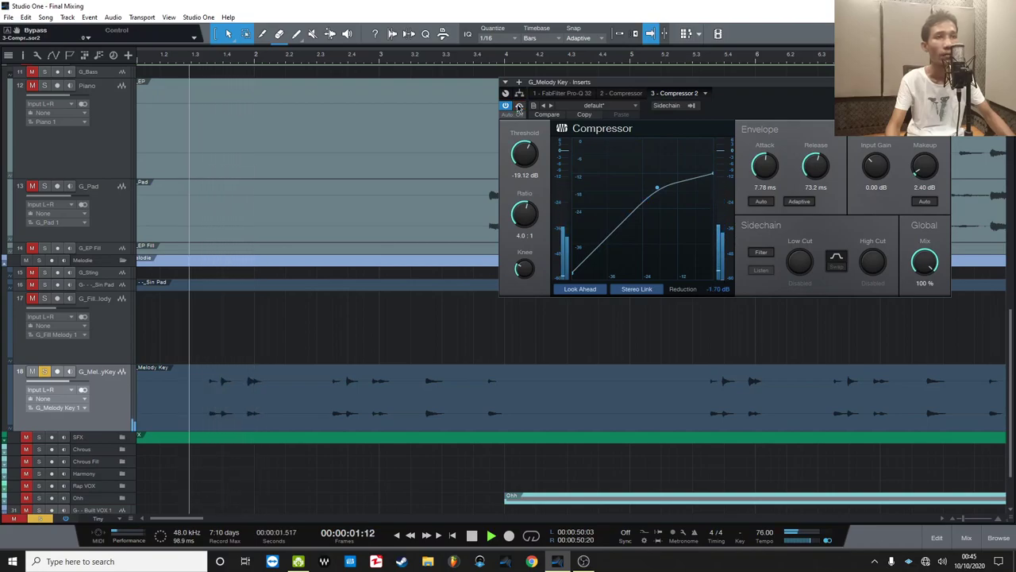
key("space")
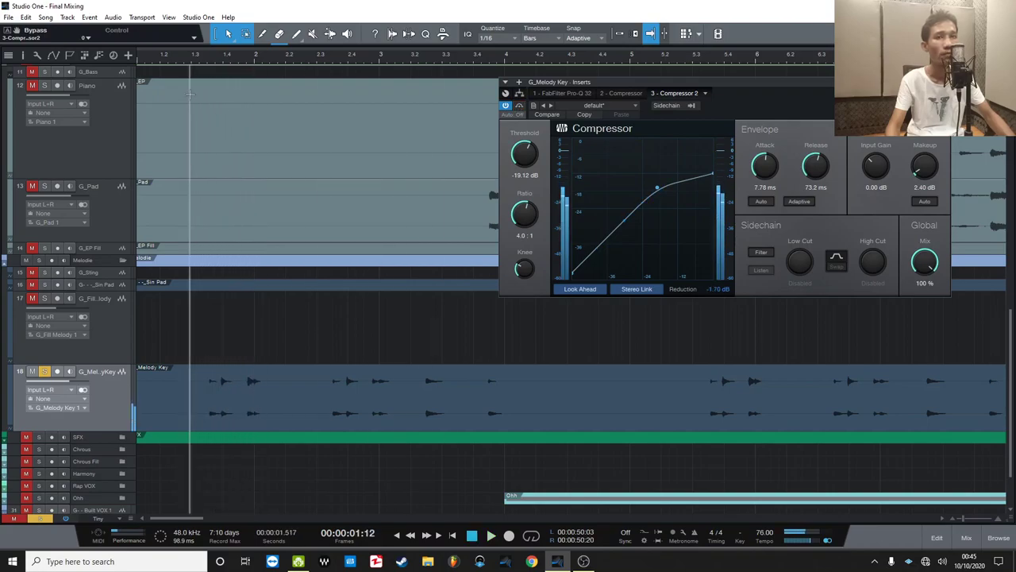
Audition the separate groups of opening G_Melody Key notes just before bar 2 with the second Compressor active.
scroll(232, 81, "up", 3)
scroll(230, 78, "up", 1)
left_click(225, 69)
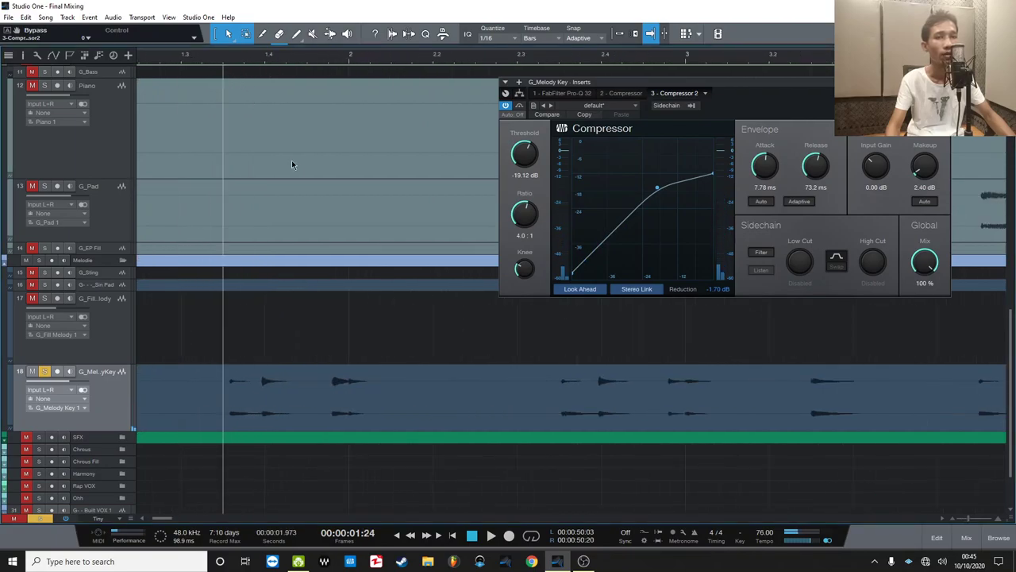
left_click(326, 71)
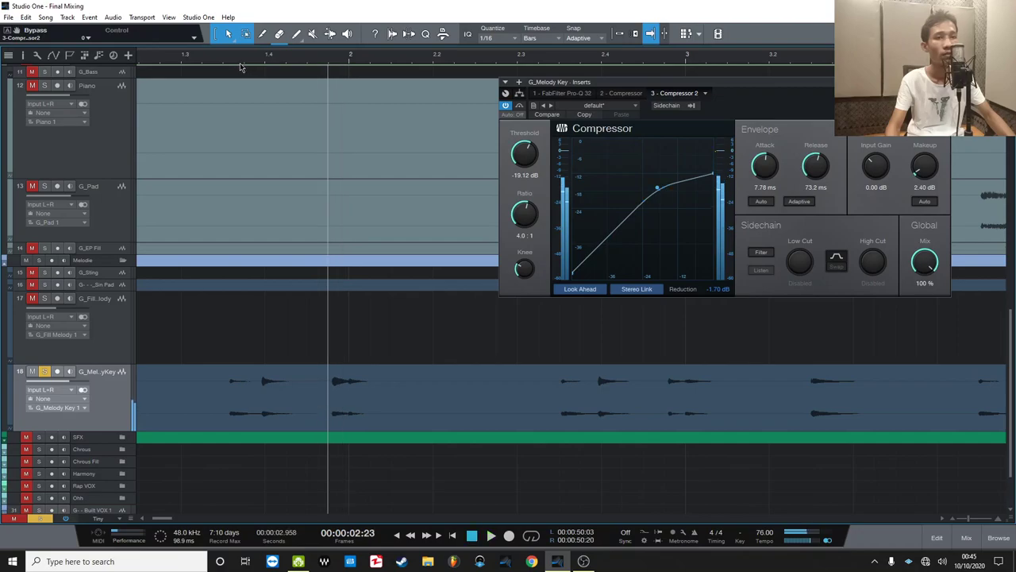
left_click(234, 63)
key("space")
left_click(322, 63)
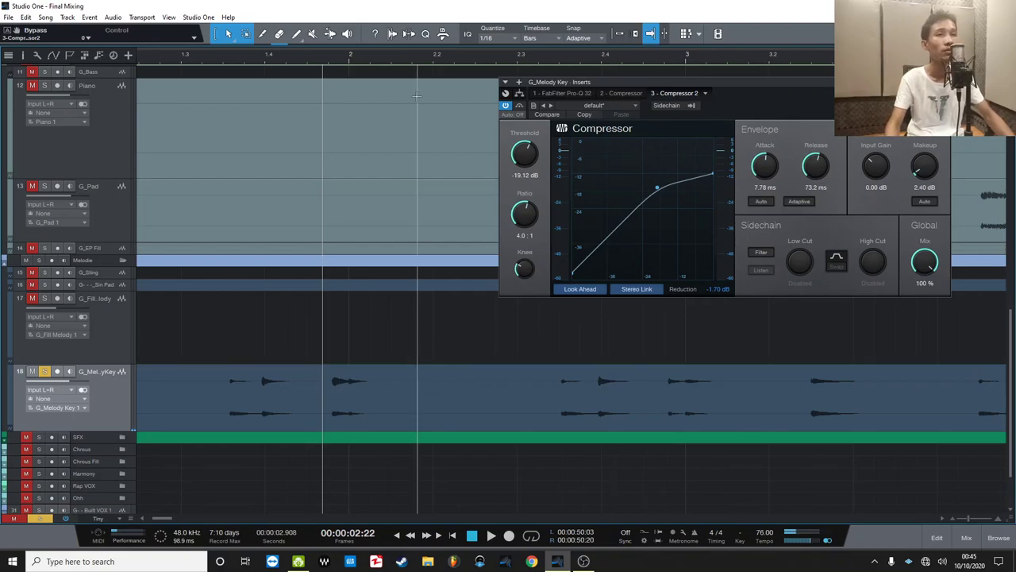
left_click_drag(414, 57, 395, 30)
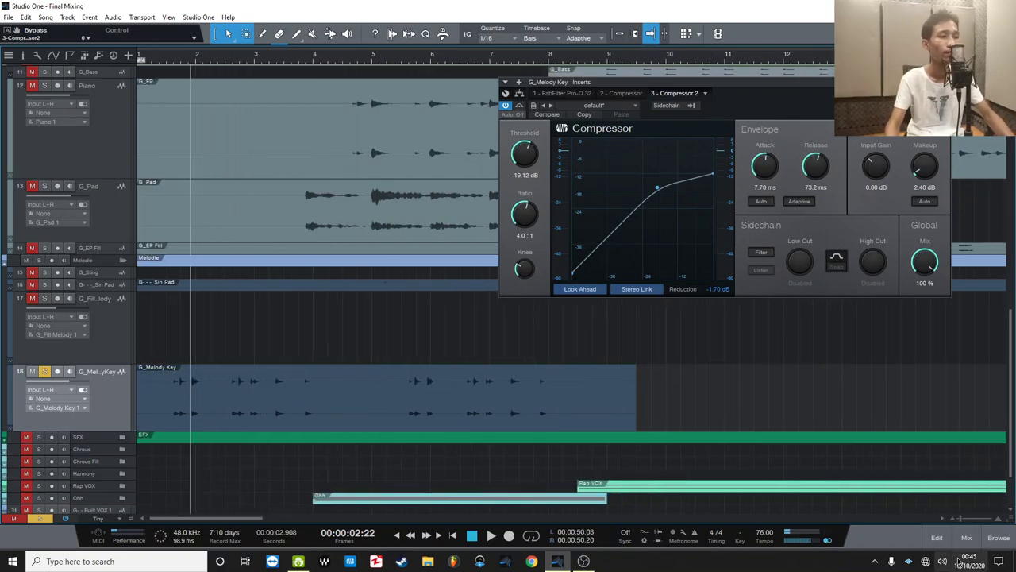
Remove the second Compressor from the G_Melody Key channel in the mixer and take the original Compressor out of bypass.
left_click(966, 538)
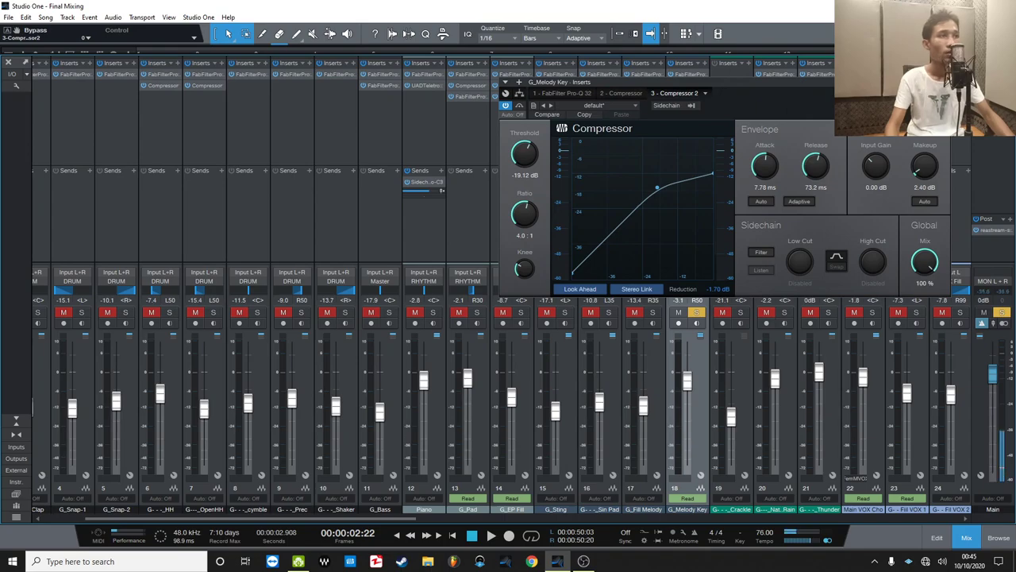
left_click(689, 96)
right_click(690, 96)
left_click(695, 195)
left_click(681, 86)
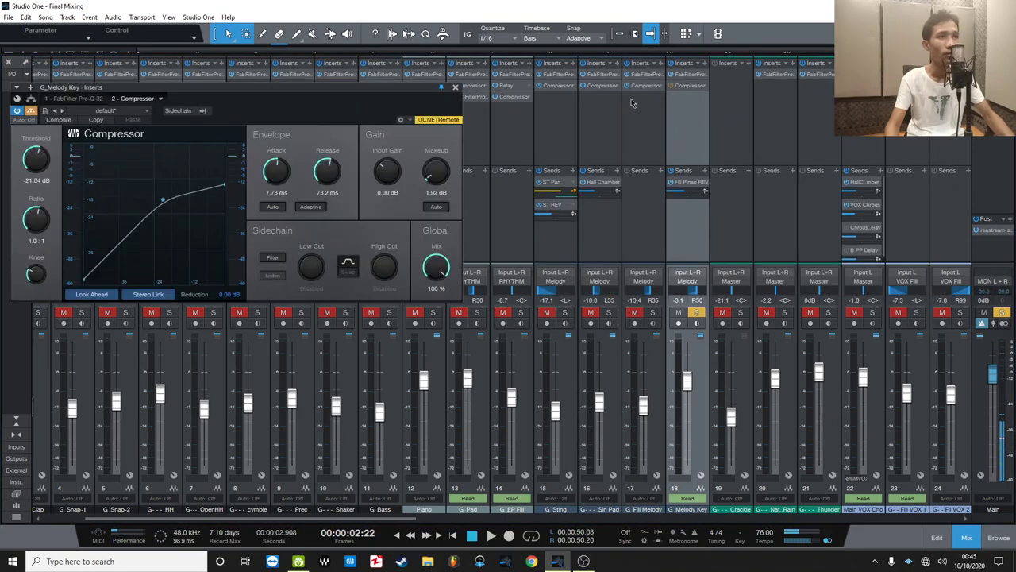
left_click(454, 87)
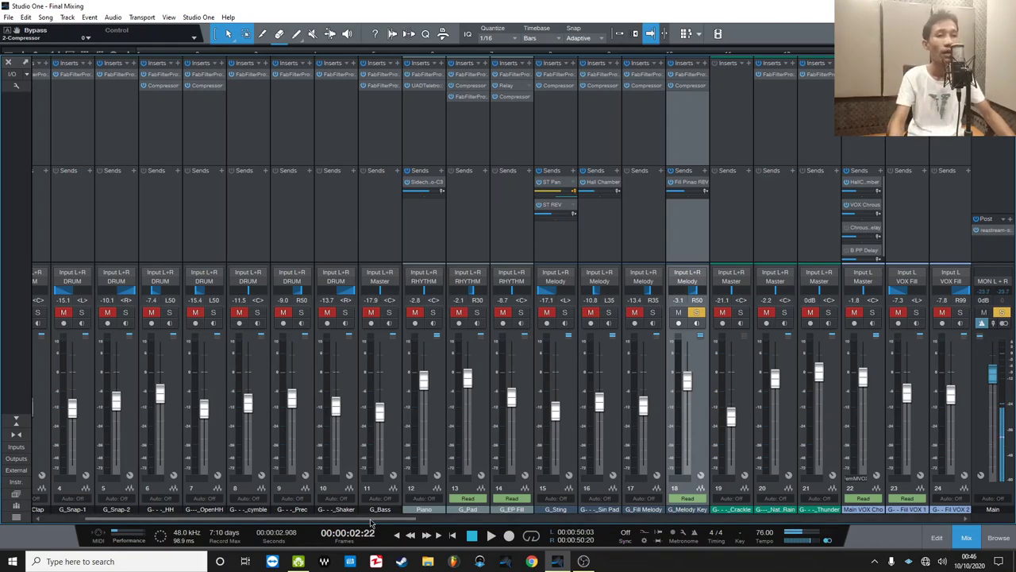
Solo all the instrument channels from G_KICK through G_Melody Key.
left_click_drag(372, 521, 324, 528)
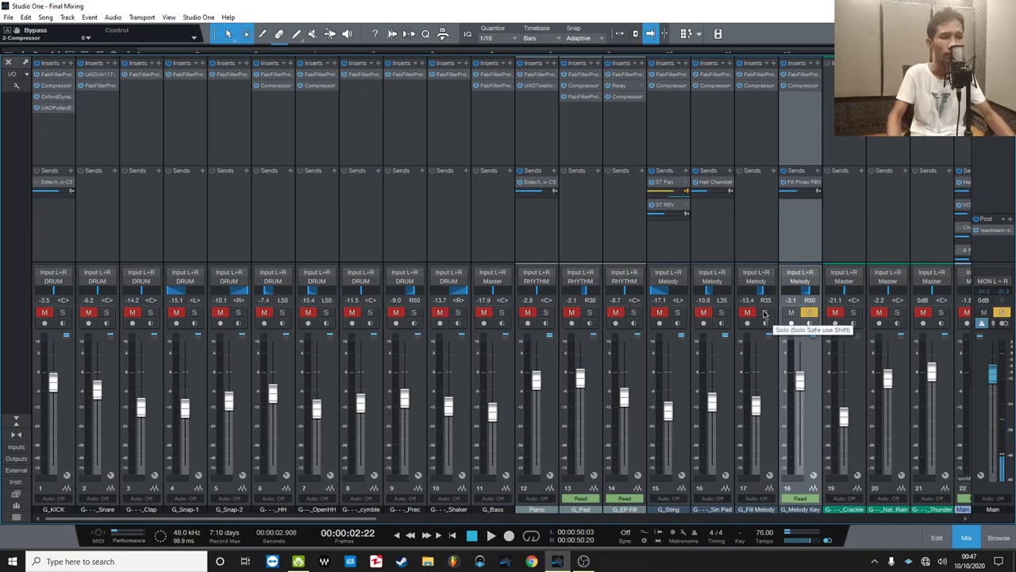
left_click(832, 207)
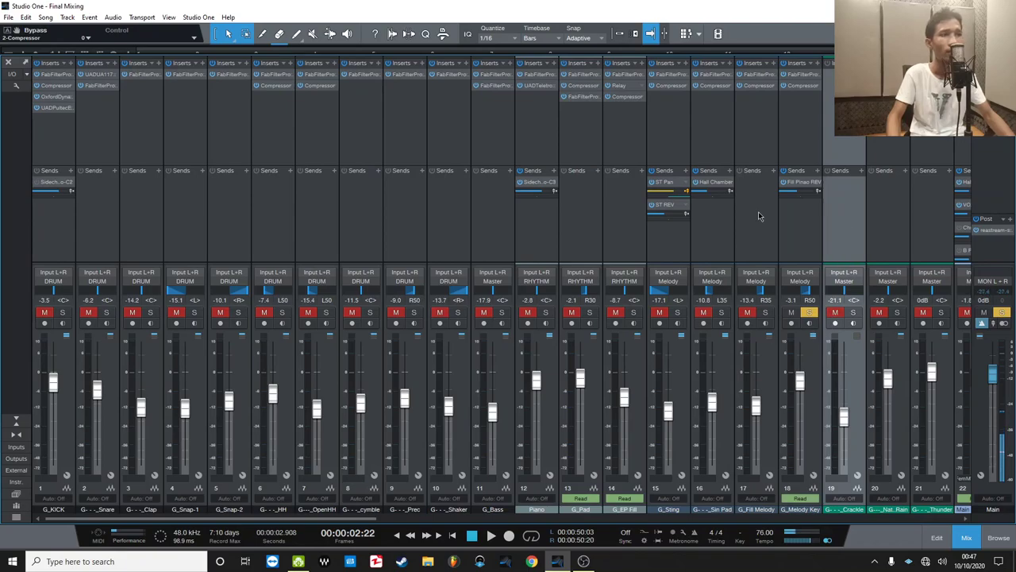
left_click(745, 233)
left_click(706, 224)
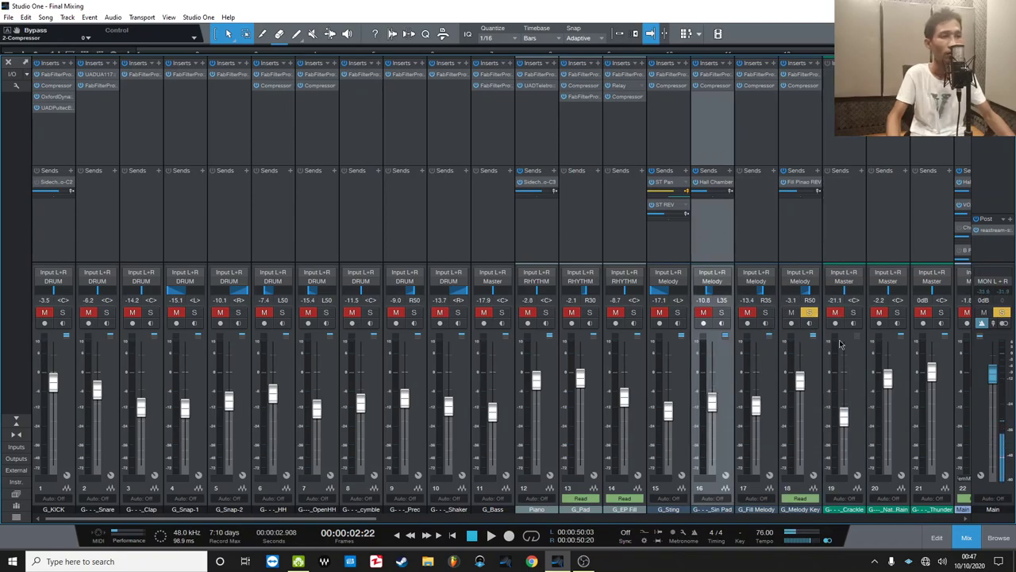
left_click_drag(811, 320, 86, 326)
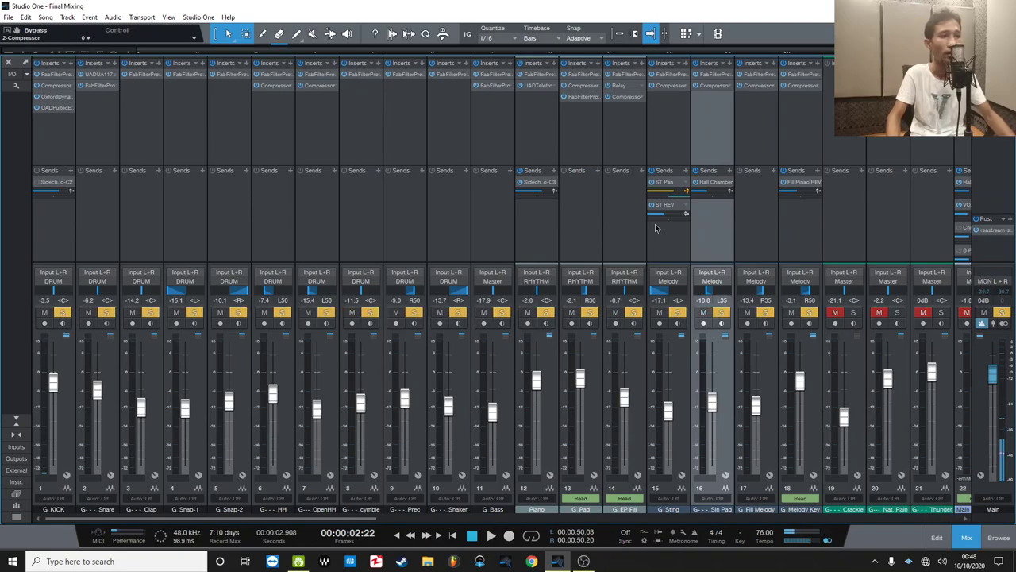
Inspect the ValhallaDelay on G_Melody Key's Fill Pinao REV send and the ValhallaVintageVerb on the Sin Pad channel's Hall Chamber send.
left_click(805, 223)
double_click(797, 183)
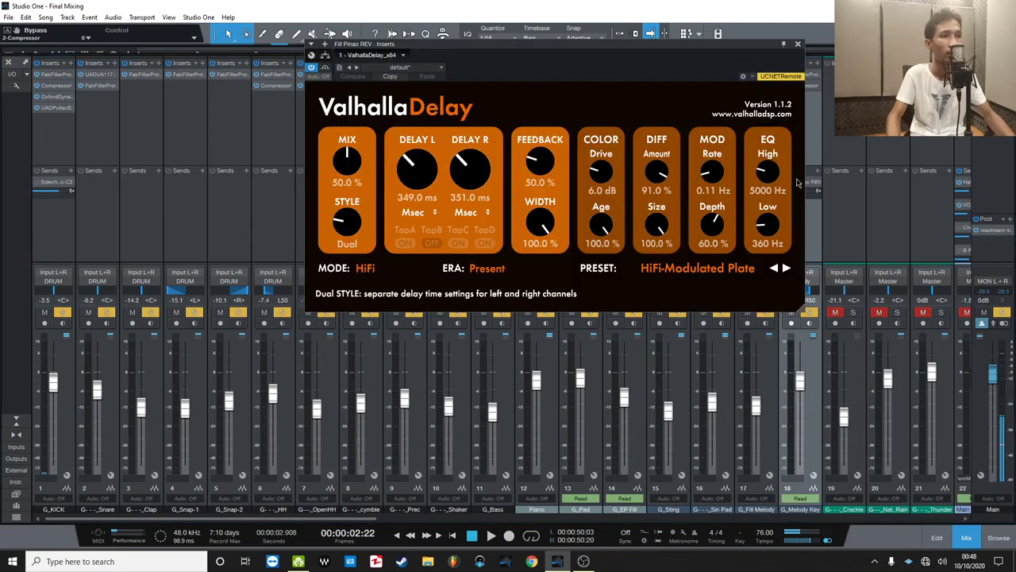
left_click(798, 44)
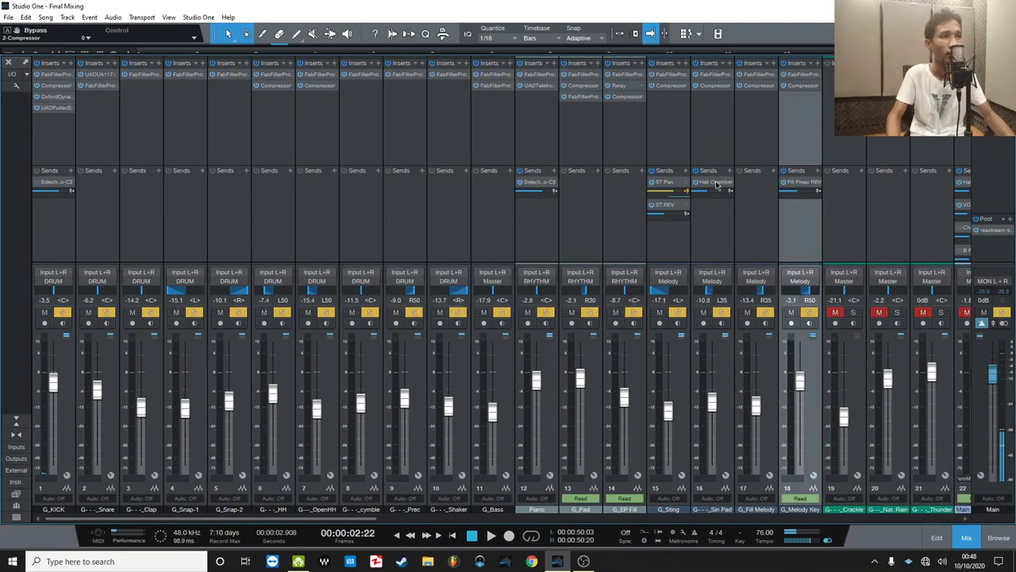
double_click(717, 187)
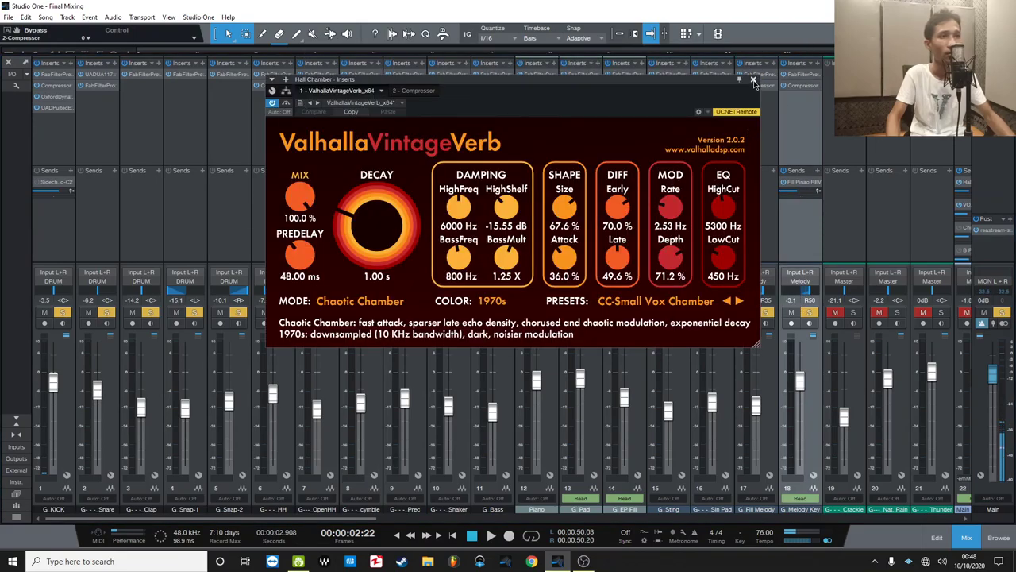
left_click(754, 81)
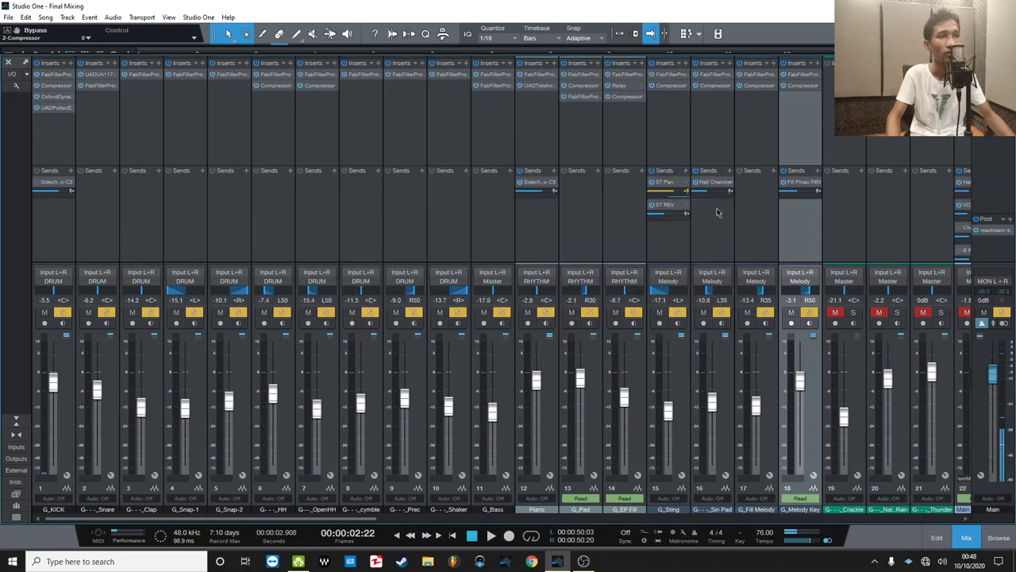
left_click(658, 249)
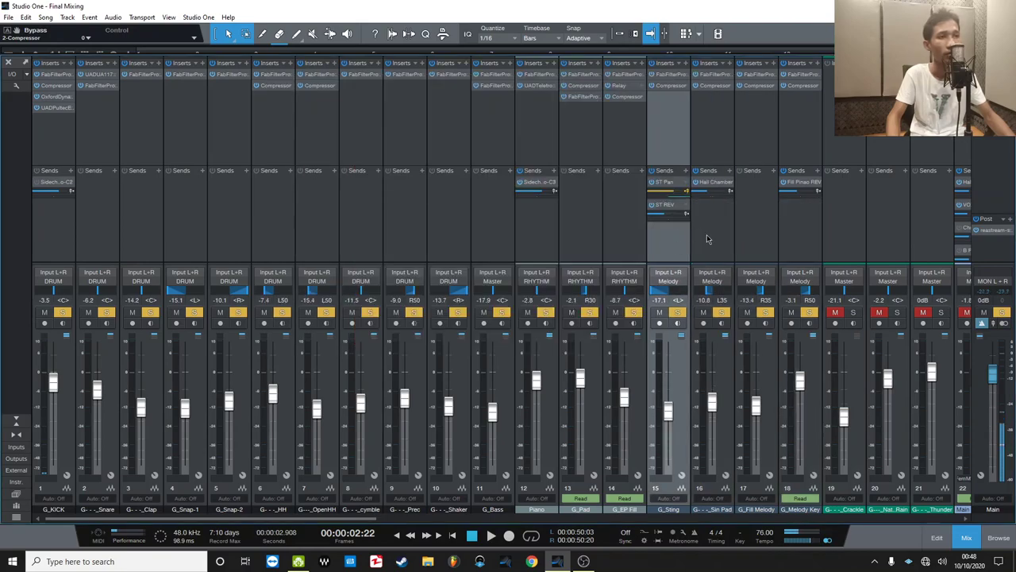
Select the vocal channels from Main VOX Cho through Ohh 1 in the mixer.
left_click_drag(354, 524, 528, 513)
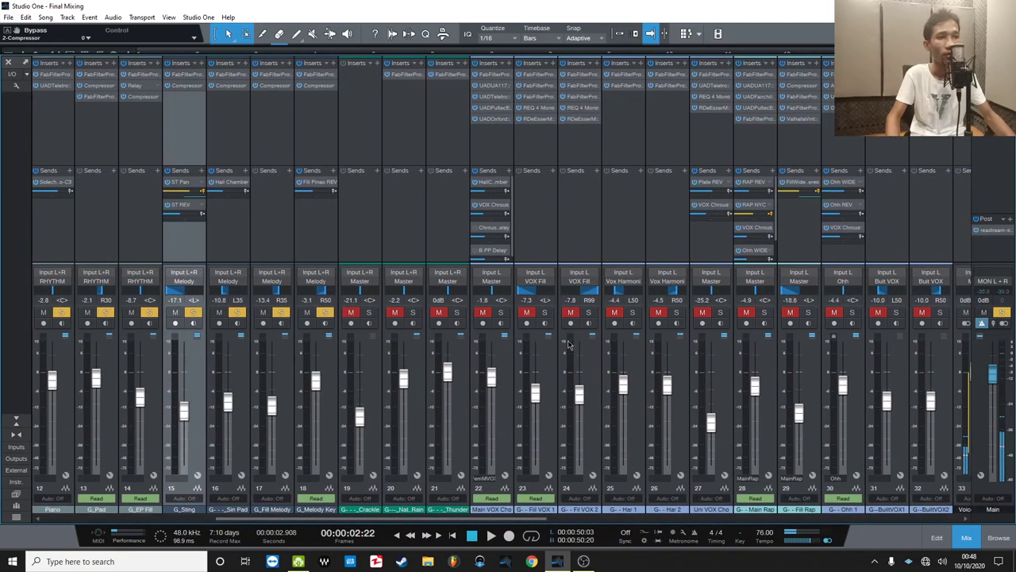
left_click(499, 147)
left_click(852, 151, "shift")
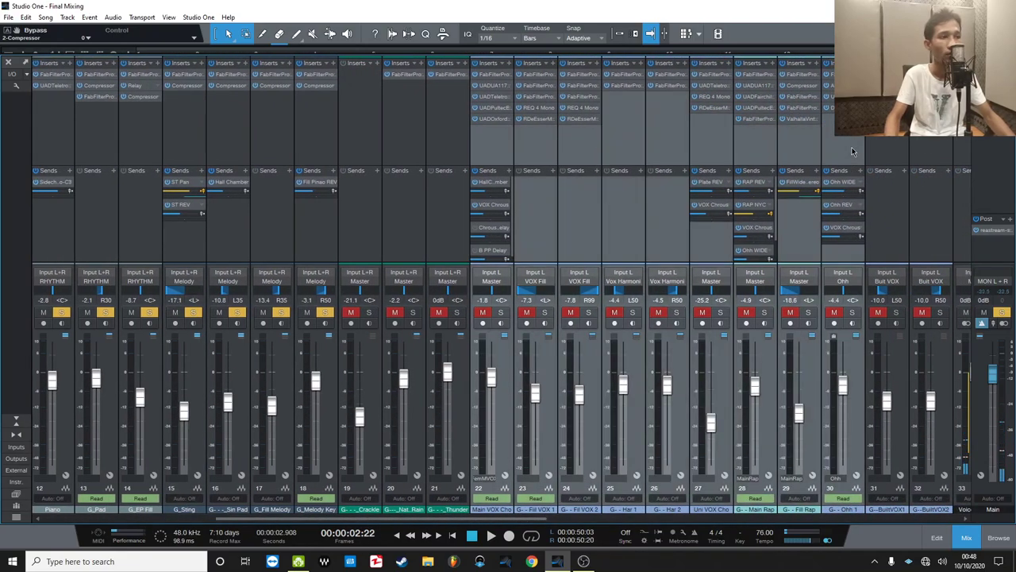